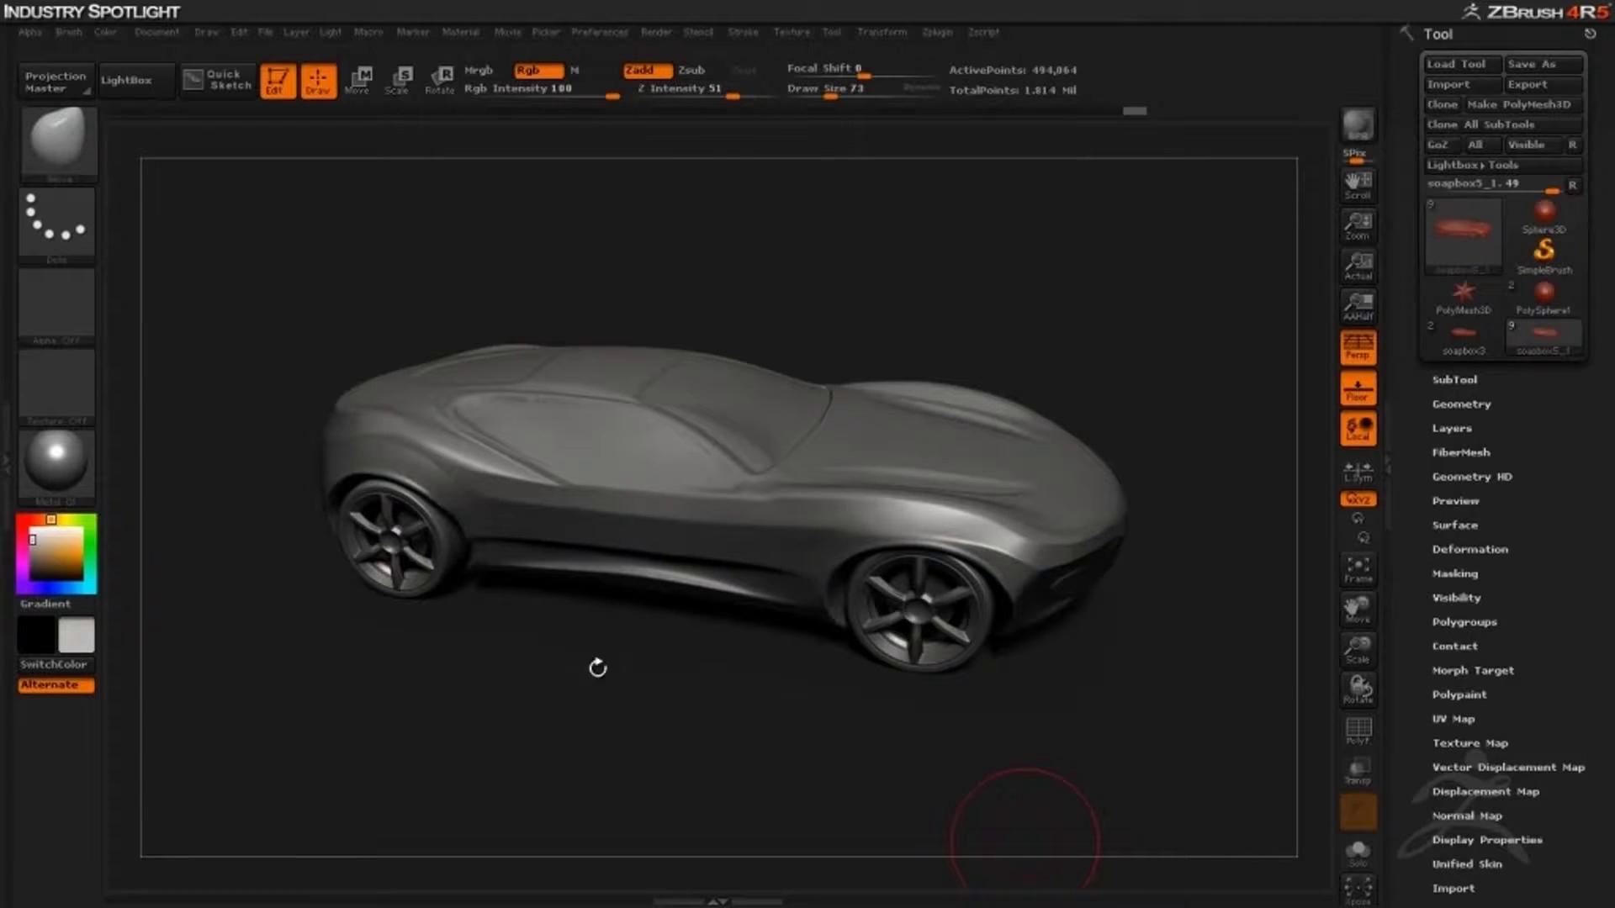
Switch from the finished car model to the rough soapbox3 body for sculpting
{"action": "mouse_move", "coordinate": [553, 757]}
{"action": "left_mouse_down"}
{"action": "mouse_move", "coordinate": [589, 748]}
{"action": "mouse_move", "coordinate": [557, 728]}
{"action": "mouse_move", "coordinate": [544, 754]}
{"action": "mouse_move", "coordinate": [535, 711]}
{"action": "mouse_move", "coordinate": [534, 746]}
{"action": "mouse_move", "coordinate": [530, 670]}
{"action": "mouse_move", "coordinate": [549, 701]}
{"action": "mouse_move", "coordinate": [541, 739]}
{"action": "left_mouse_up"}
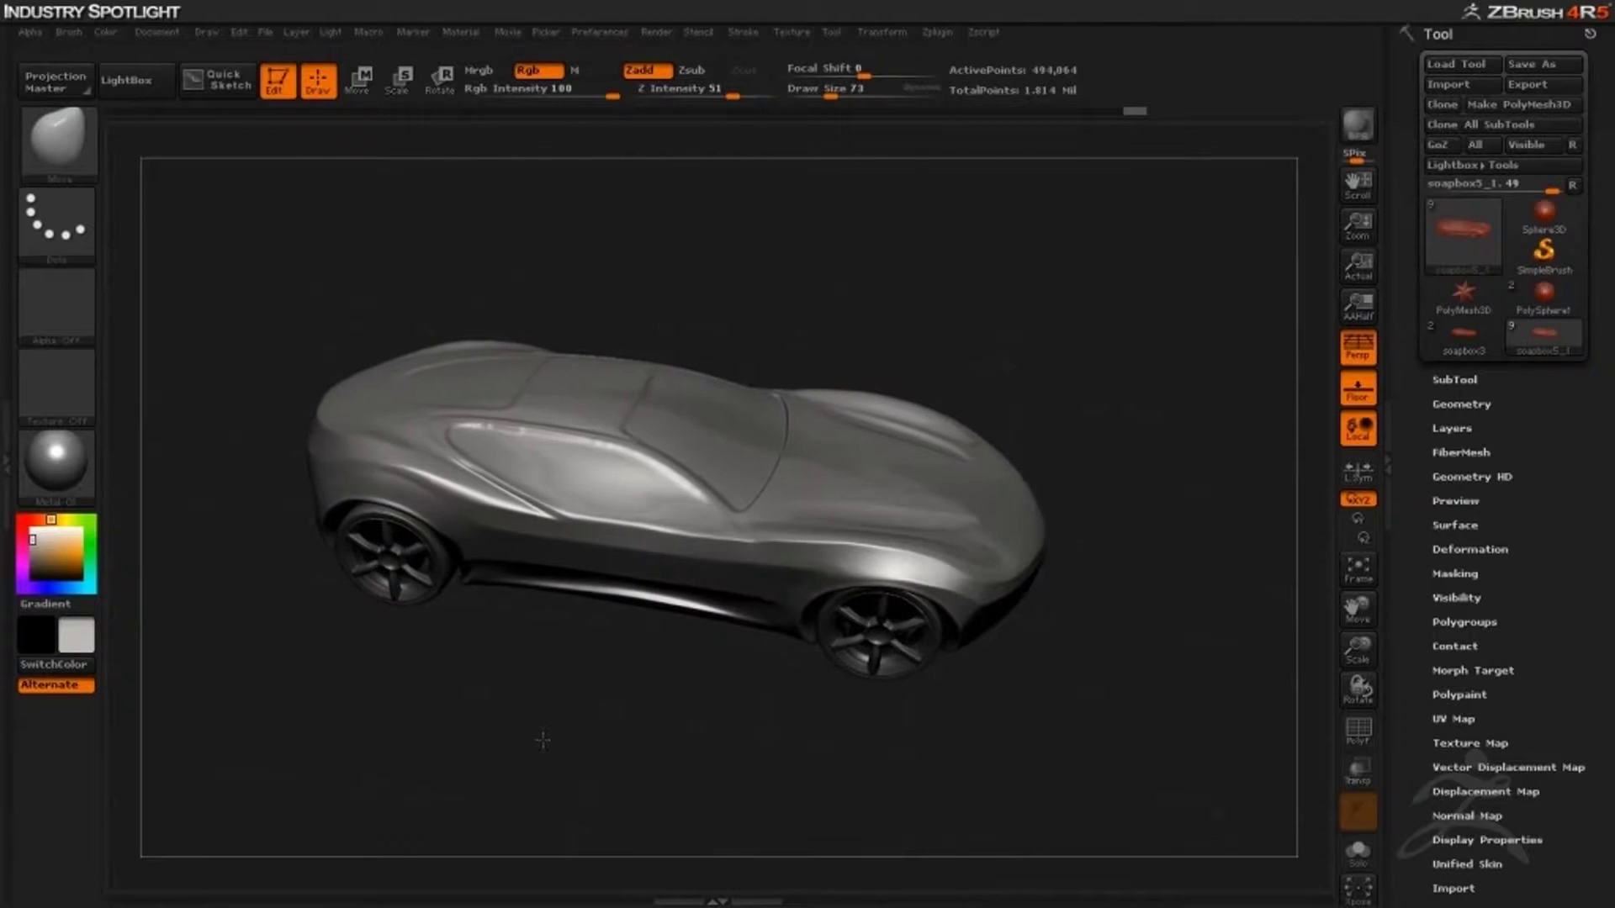
{"action": "left_click", "coordinate": [1469, 338]}
{"action": "mouse_move", "coordinate": [607, 725]}
{"action": "left_mouse_down"}
{"action": "mouse_move", "coordinate": [606, 740]}
{"action": "mouse_move", "coordinate": [605, 696]}
{"action": "mouse_move", "coordinate": [631, 727]}
{"action": "mouse_move", "coordinate": [611, 674]}
{"action": "mouse_move", "coordinate": [608, 730]}
{"action": "left_mouse_up"}
{"action": "left_click", "coordinate": [56, 143]}
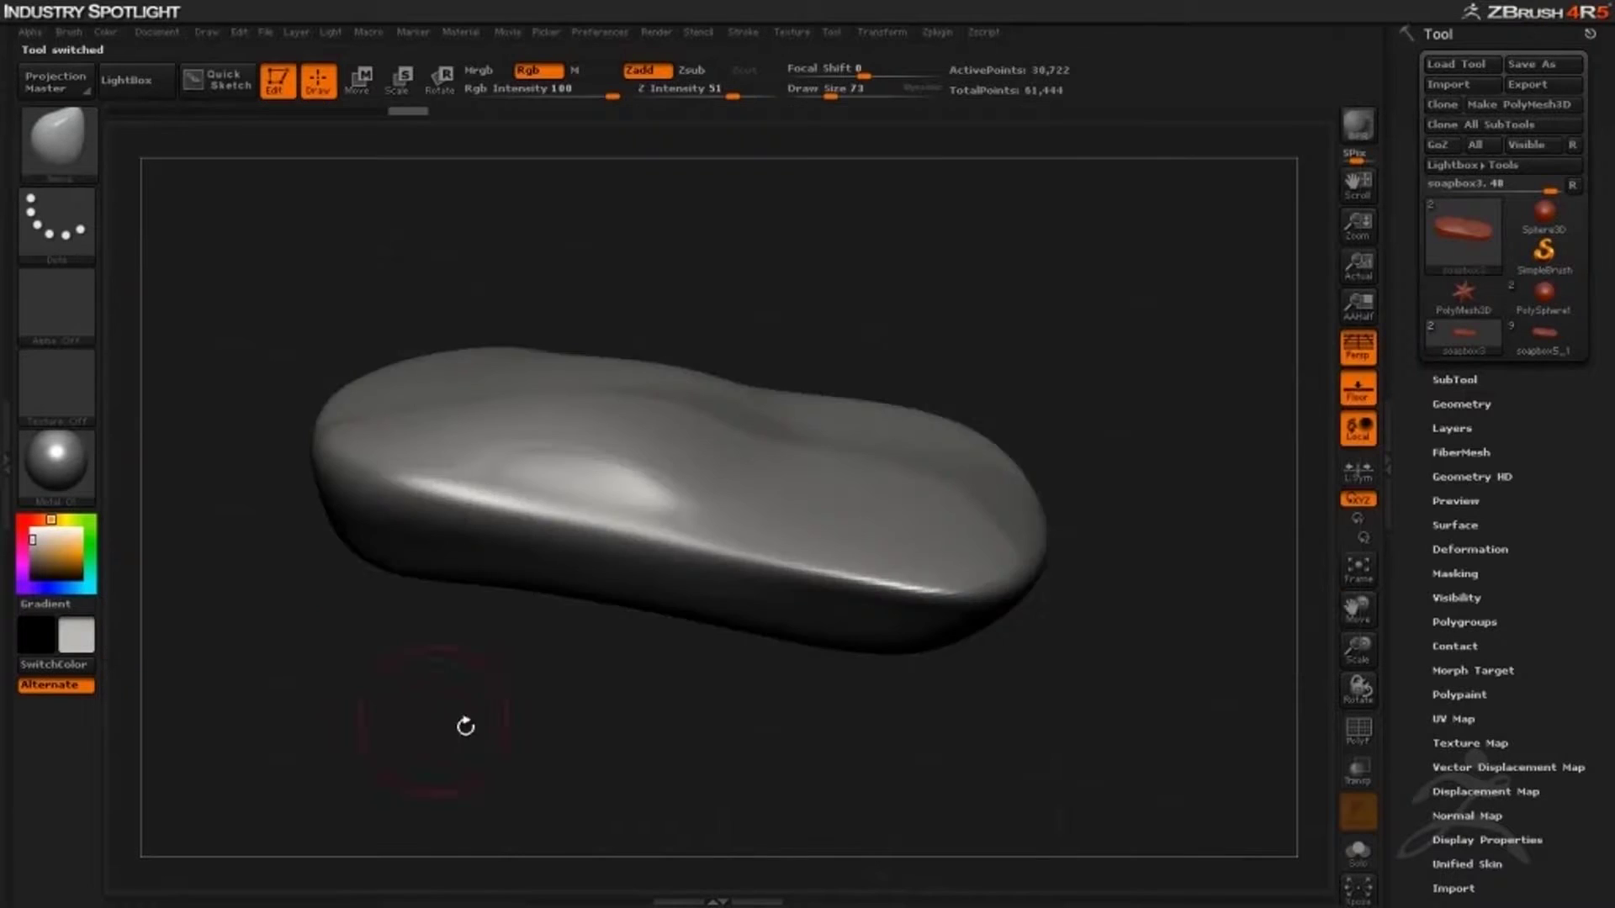
{"action": "mouse_move", "coordinate": [484, 703]}
{"action": "left_mouse_down"}
{"action": "mouse_move", "coordinate": [472, 771]}
{"action": "mouse_move", "coordinate": [472, 739]}
{"action": "left_mouse_up"}
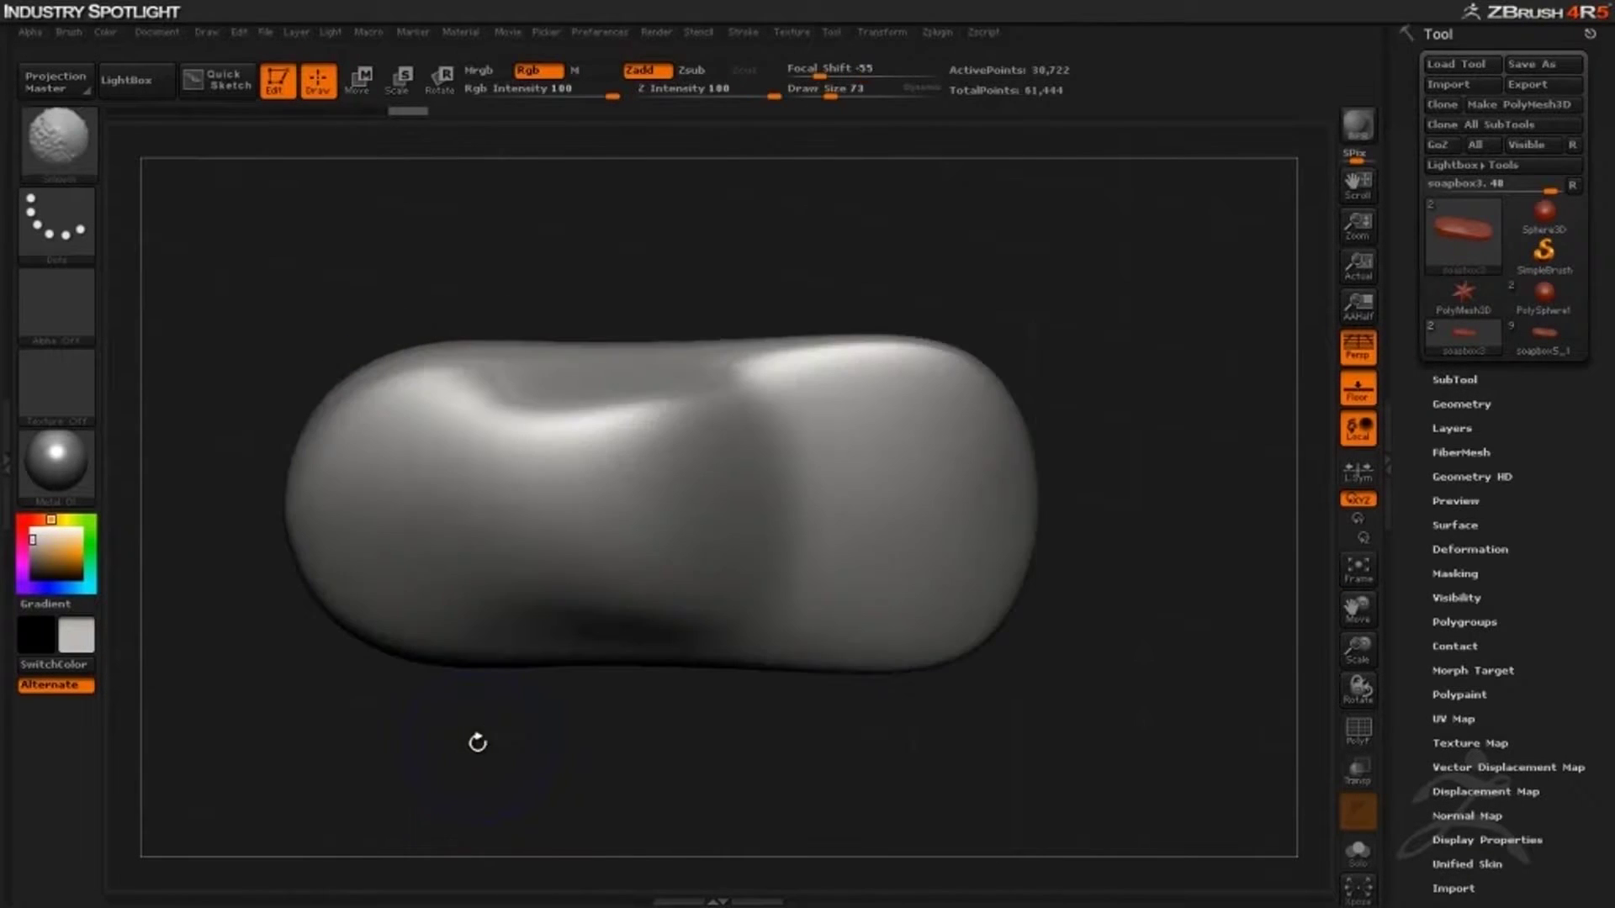
Set the Move brush's draw size to 185 and pull the front and rear of the cabin area outward in top view
{"action": "key", "text": "space"}
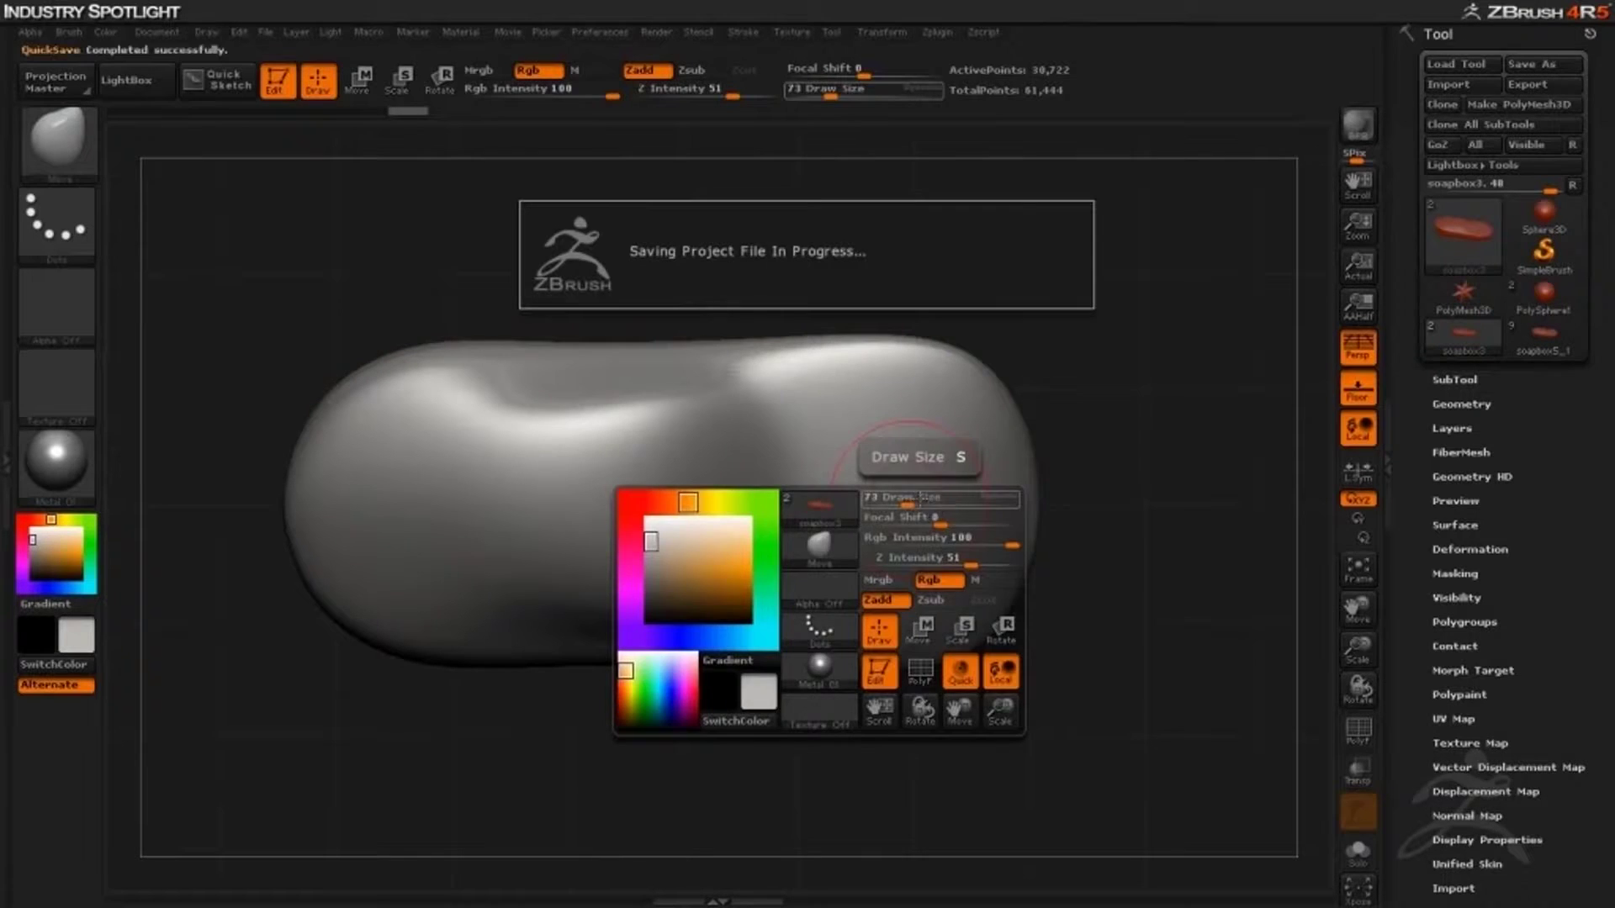
{"action": "key", "text": "space"}
{"action": "left_click_drag", "start_coordinate": [892, 512], "coordinate": [895, 512]}
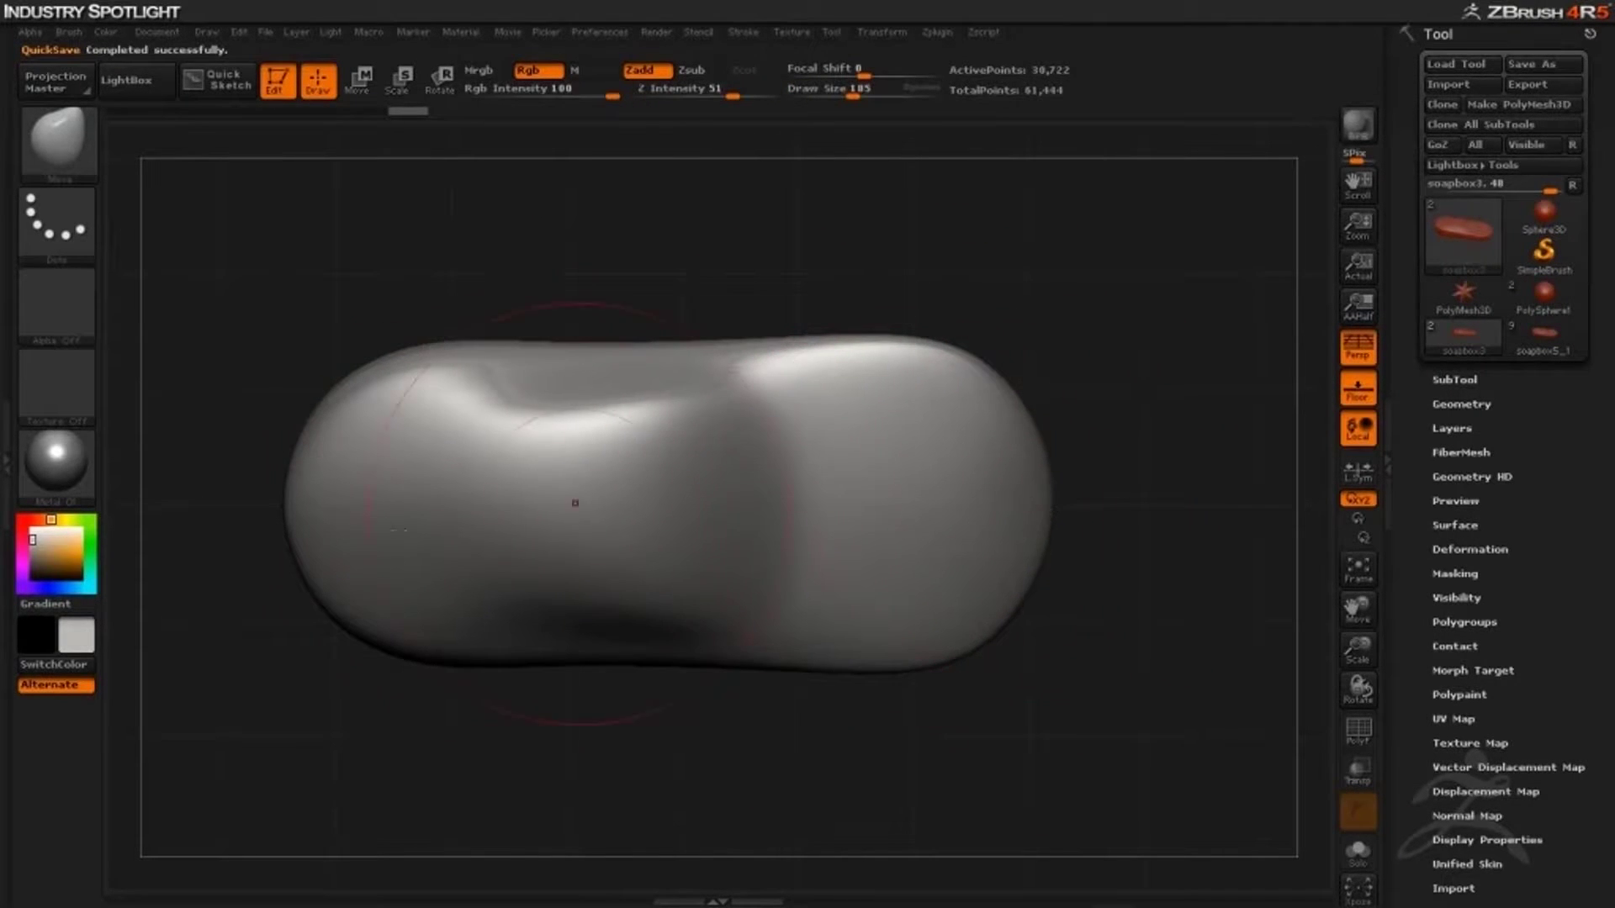
{"action": "mouse_move", "coordinate": [519, 667]}
{"action": "left_mouse_down"}
{"action": "mouse_move", "coordinate": [883, 732]}
{"action": "mouse_move", "coordinate": [898, 736]}
{"action": "mouse_move", "coordinate": [894, 767]}
{"action": "left_mouse_up"}
{"action": "left_click_drag", "start_coordinate": [785, 522], "coordinate": [799, 519]}
{"action": "left_click_drag", "start_coordinate": [494, 509], "coordinate": [475, 510]}
Enlarge the Move brush to draw size 237 and reshape the body's outline around the front and rear fenders
{"action": "key", "text": "space"}
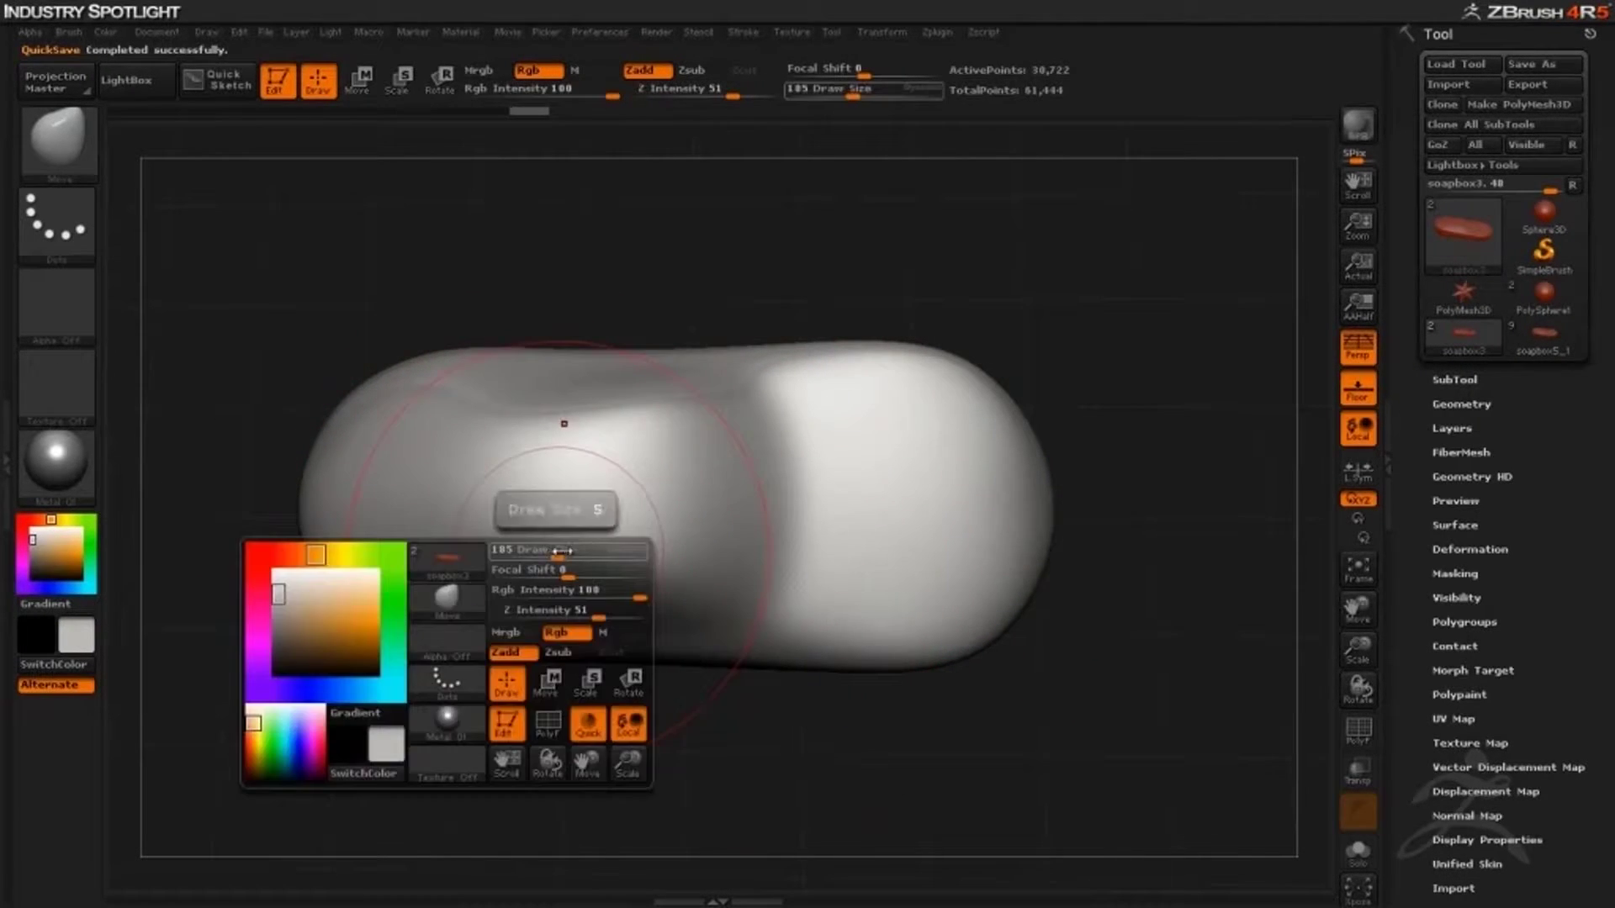
{"action": "left_click_drag", "start_coordinate": [558, 550], "coordinate": [567, 549]}
{"action": "mouse_move", "coordinate": [878, 675]}
{"action": "left_mouse_down"}
{"action": "mouse_move", "coordinate": [894, 706]}
{"action": "mouse_move", "coordinate": [891, 621]}
{"action": "mouse_move", "coordinate": [893, 652]}
{"action": "left_mouse_up"}
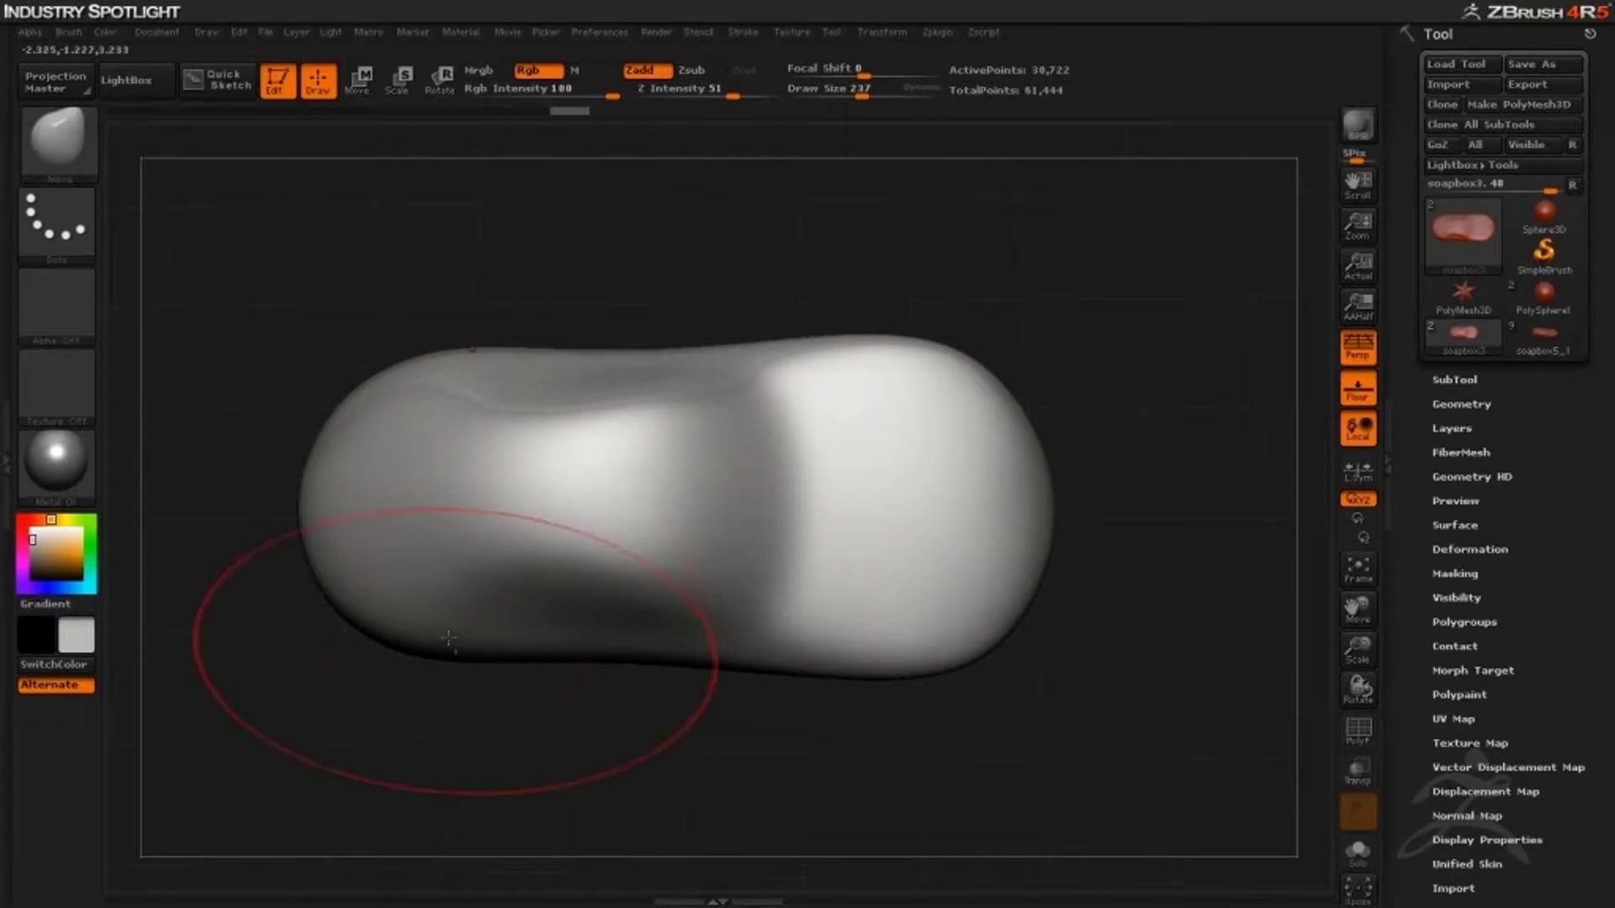
{"action": "left_click_drag", "start_coordinate": [450, 652], "coordinate": [423, 664]}
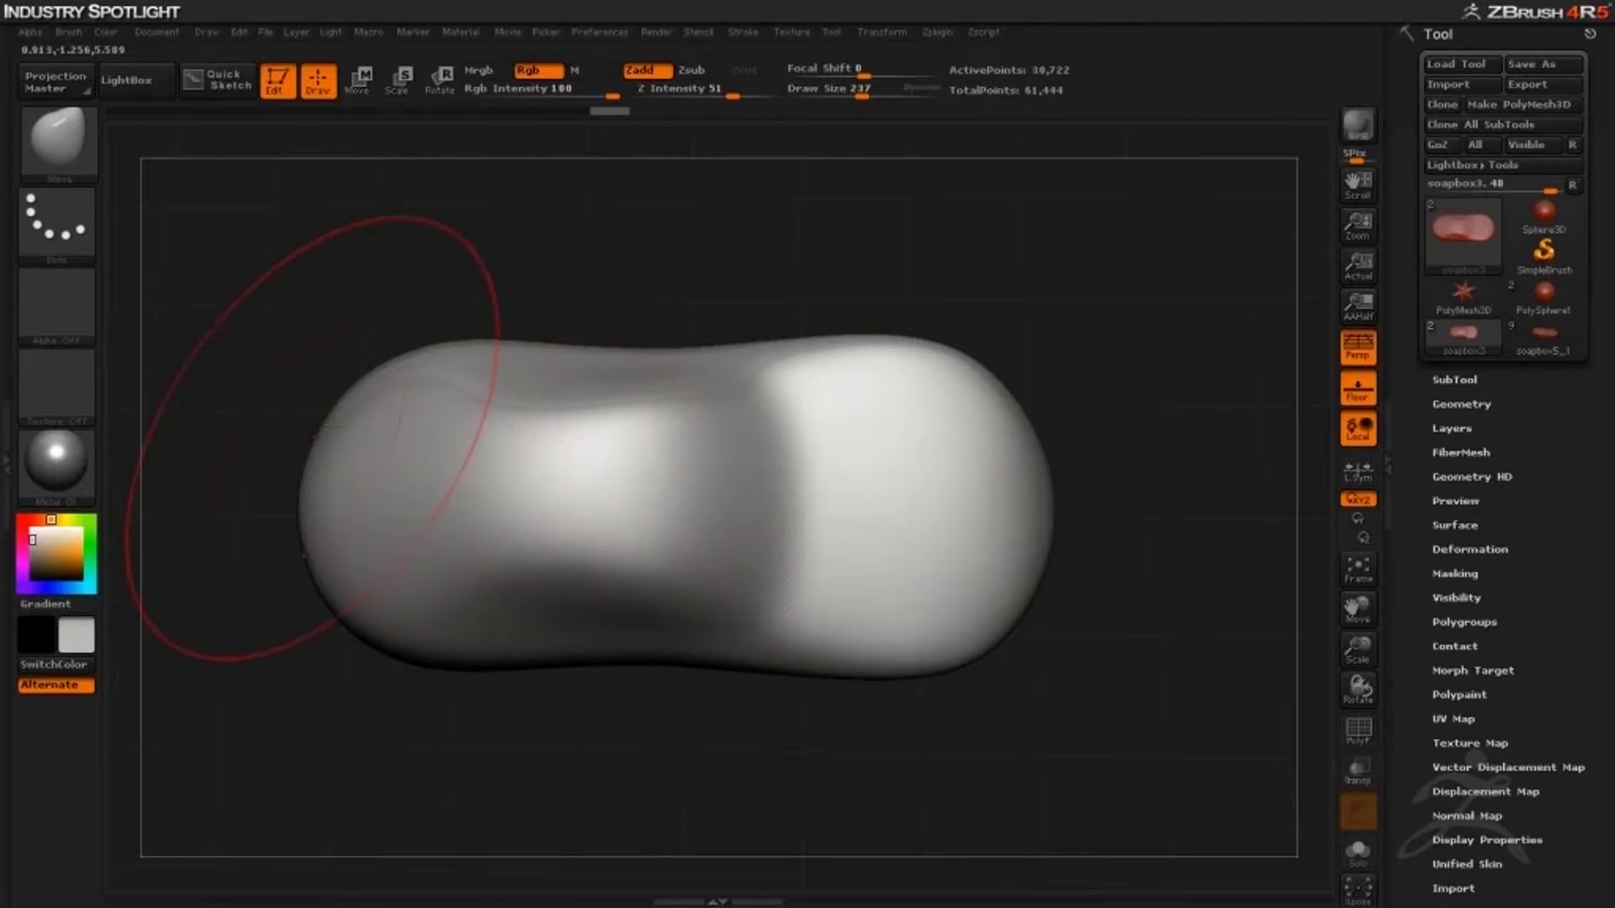
{"action": "left_click_drag", "start_coordinate": [410, 354], "coordinate": [422, 356]}
Switch to the Standard brush and set its draw size to 69
{"action": "mouse_move", "coordinate": [642, 710]}
{"action": "left_mouse_down"}
{"action": "mouse_move", "coordinate": [641, 666]}
{"action": "mouse_move", "coordinate": [616, 725]}
{"action": "mouse_move", "coordinate": [569, 740]}
{"action": "mouse_move", "coordinate": [578, 757]}
{"action": "left_mouse_up"}
{"action": "key", "text": "b"}
{"action": "key", "text": "s"}
{"action": "key", "text": "t"}
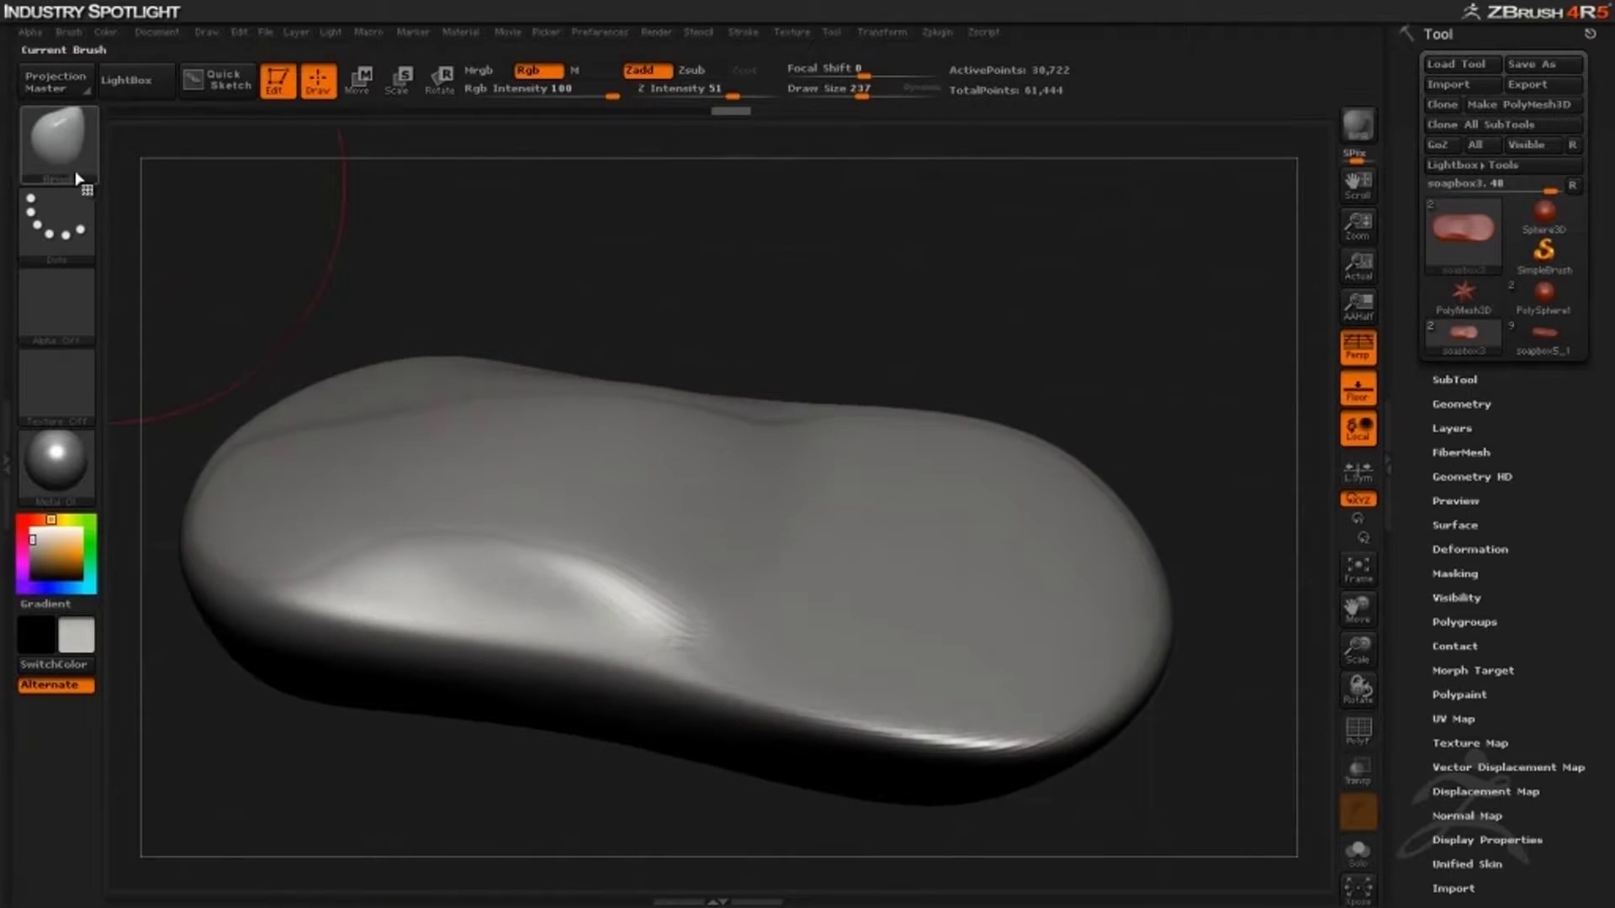
{"action": "left_click", "coordinate": [56, 145]}
{"action": "left_click", "coordinate": [713, 160]}
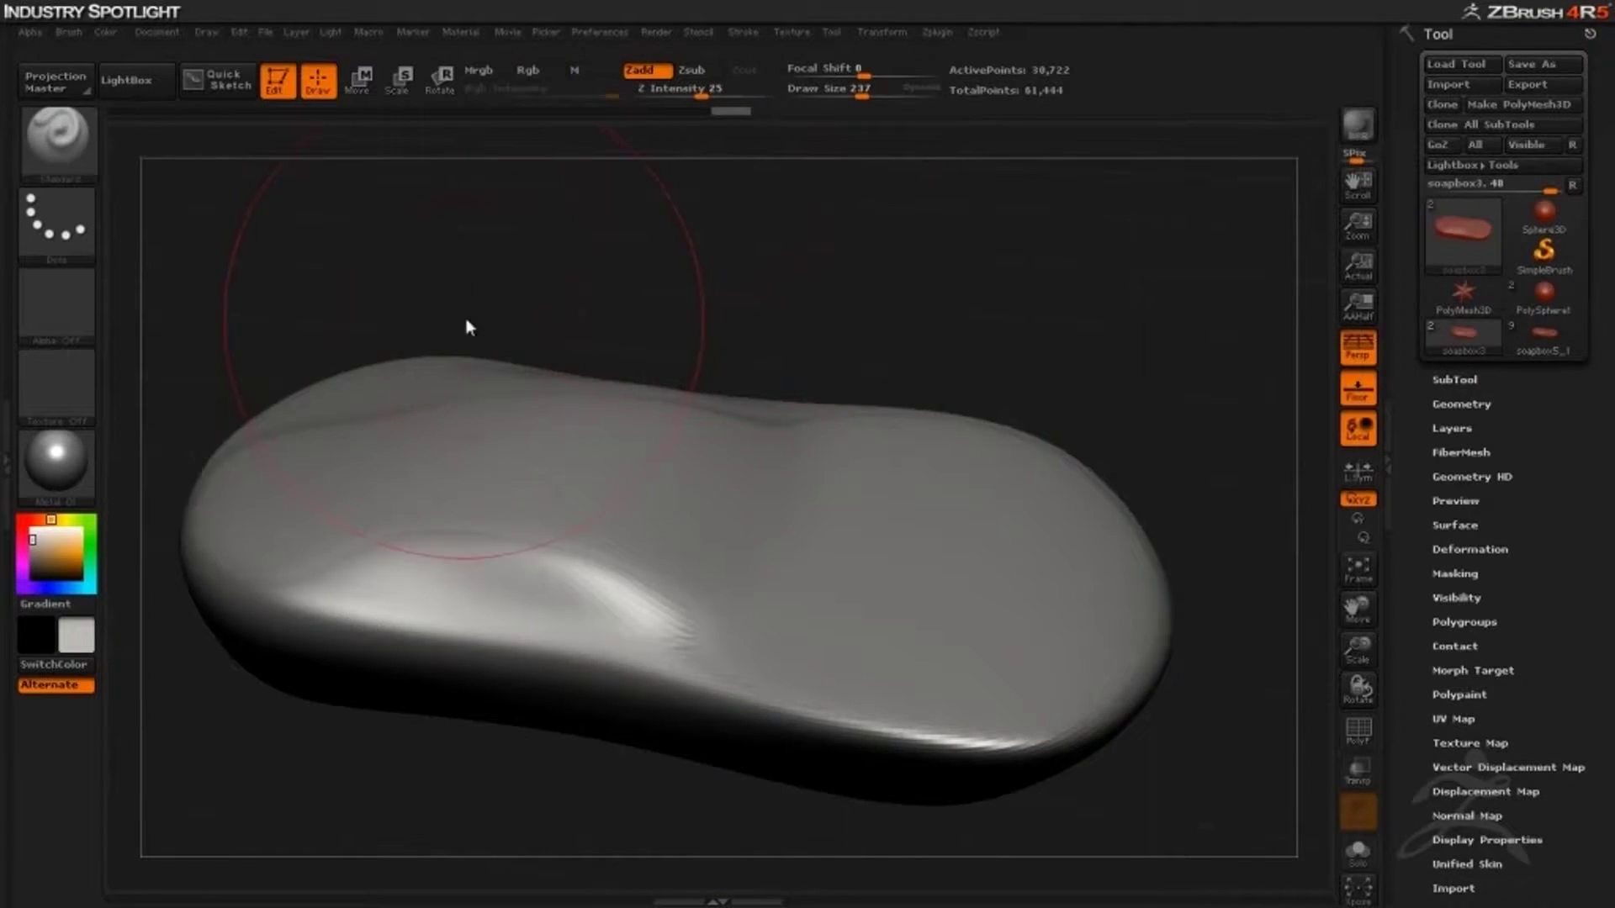
{"action": "key", "text": "space"}
{"action": "left_click_drag", "start_coordinate": [466, 326], "coordinate": [447, 326]}
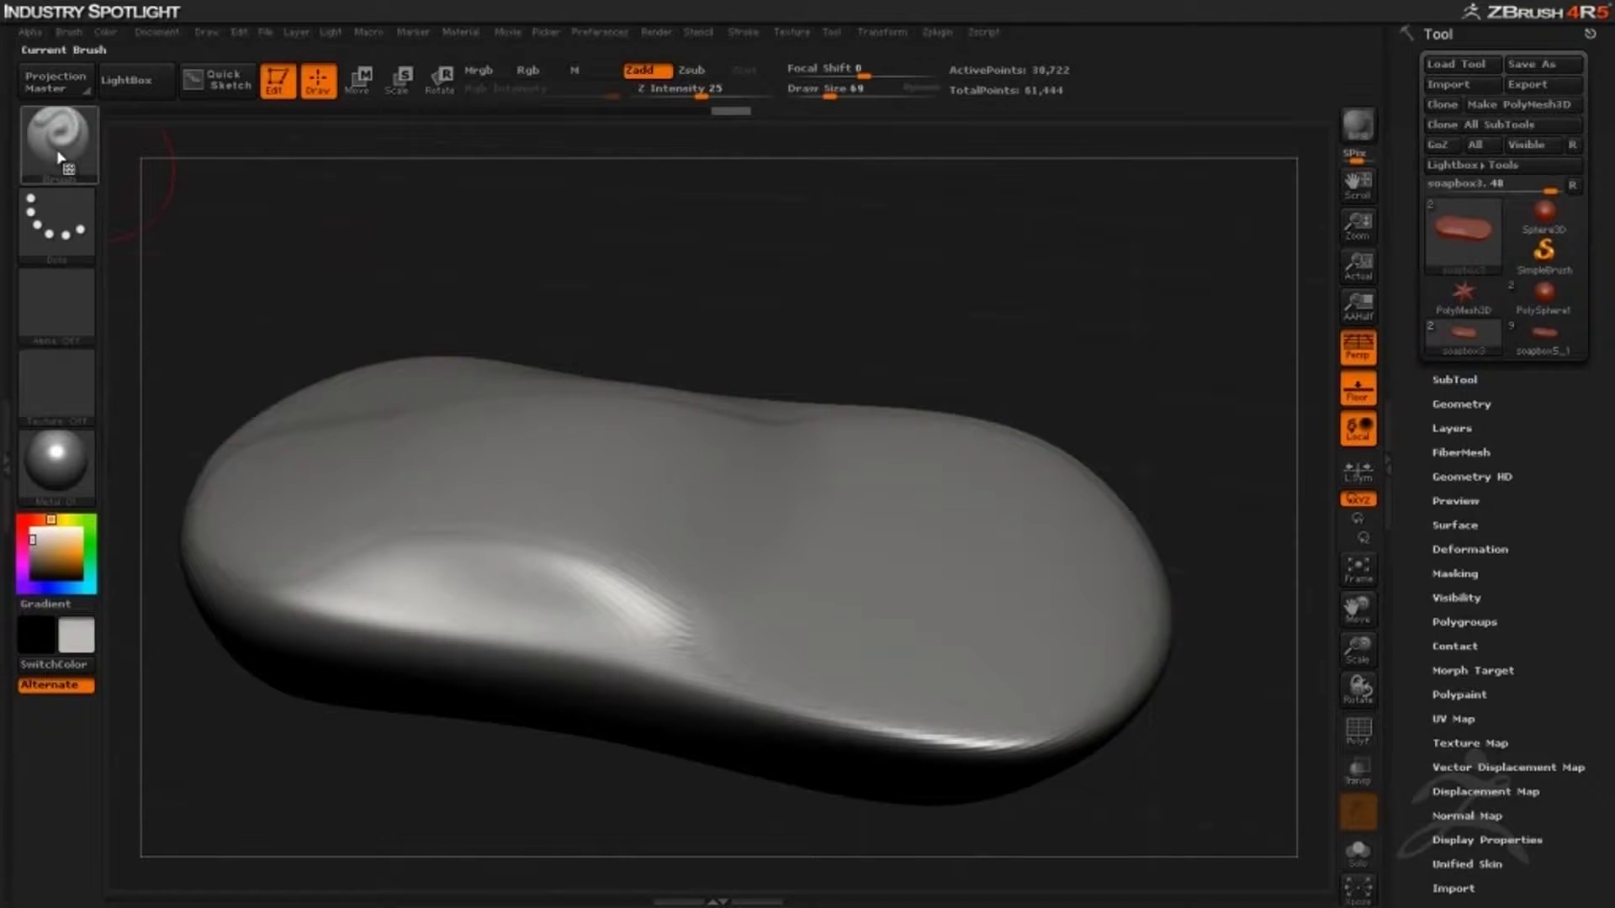
{"action": "left_click", "coordinate": [59, 151]}
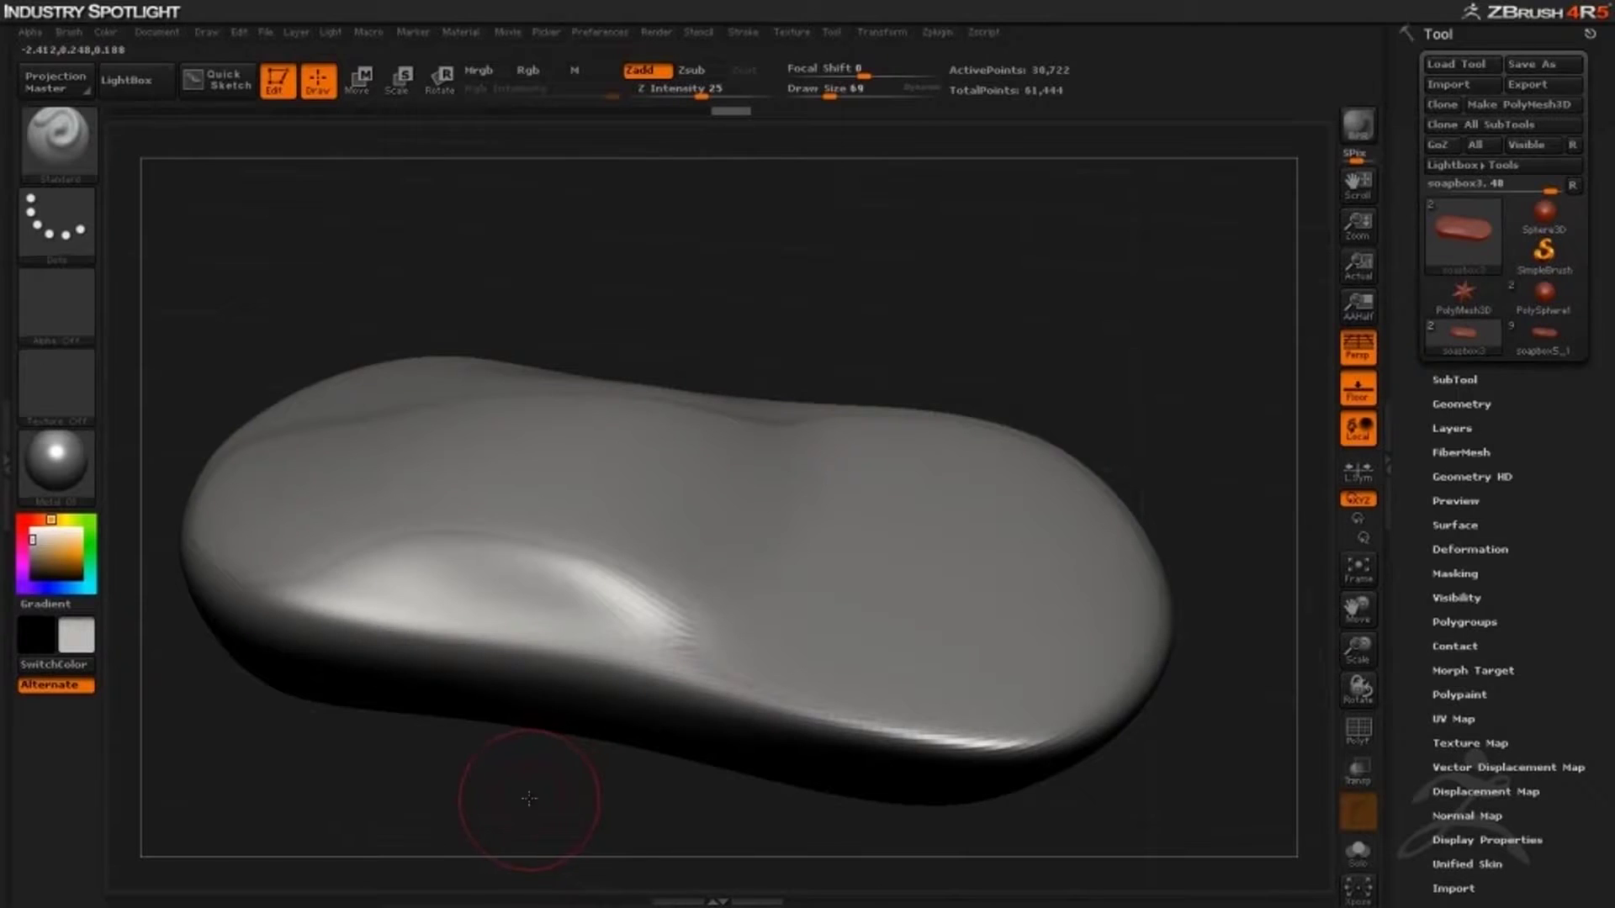
Set the draw size to 34 and sculpt two long symmetrical contour strokes along the front fenders and hood
{"action": "mouse_move", "coordinate": [529, 798]}
{"action": "left_mouse_down"}
{"action": "mouse_move", "coordinate": [541, 602]}
{"action": "mouse_move", "coordinate": [494, 571]}
{"action": "left_mouse_up"}
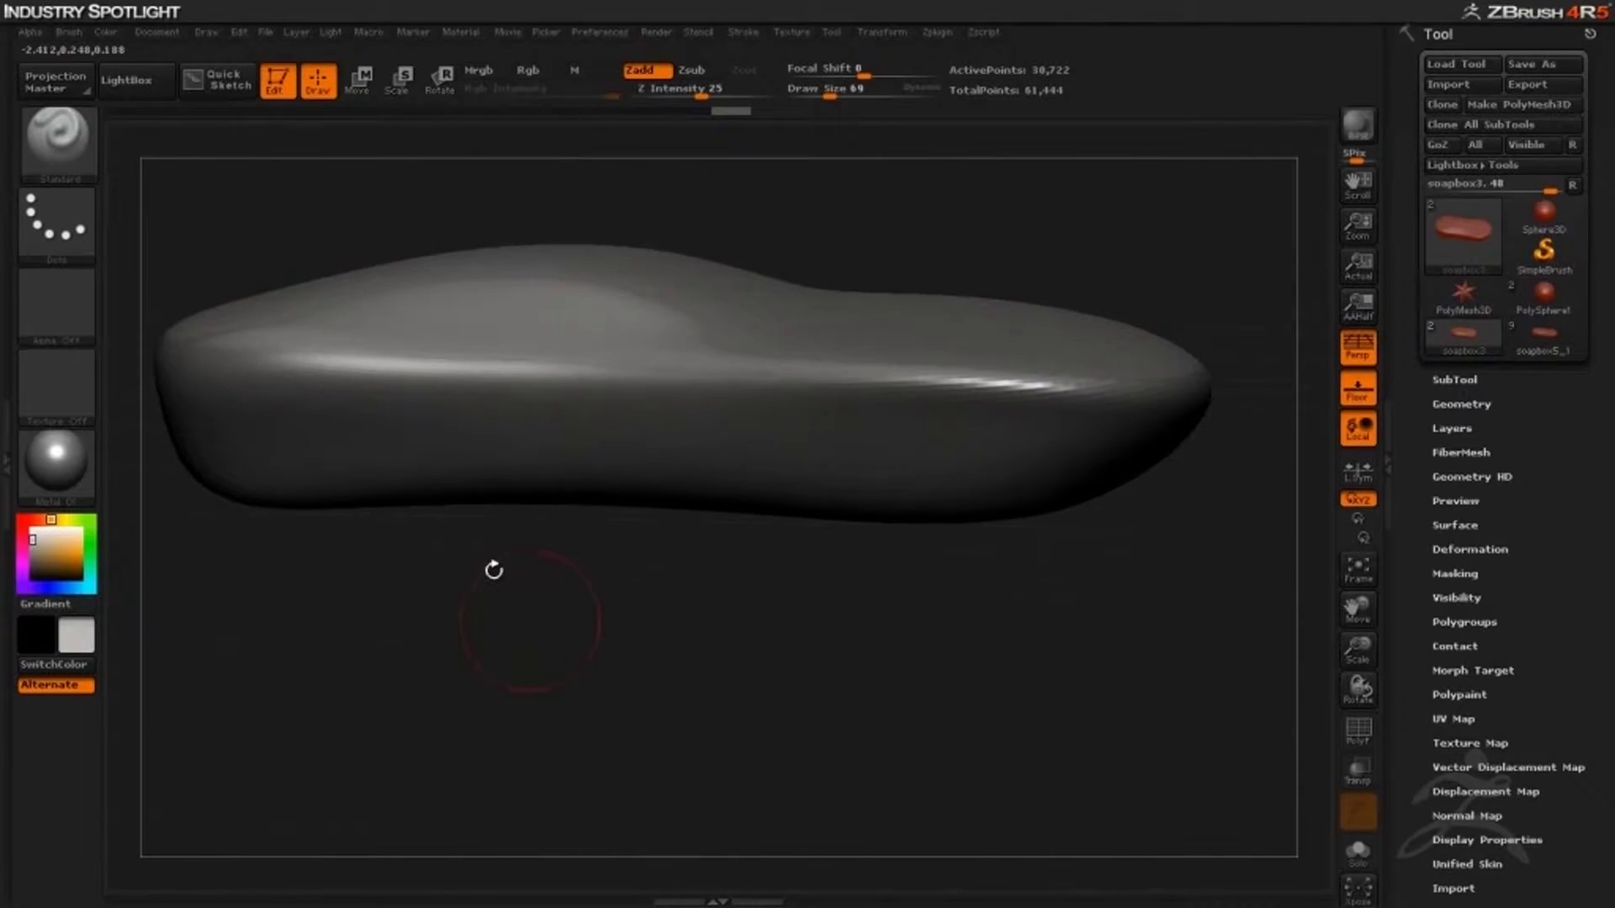
{"action": "key", "text": "space"}
{"action": "left_click_drag", "start_coordinate": [501, 436], "coordinate": [477, 437]}
{"action": "left_click_drag", "start_coordinate": [566, 642], "coordinate": [513, 705]}
{"action": "left_click_drag", "start_coordinate": [483, 556], "coordinate": [872, 616]}
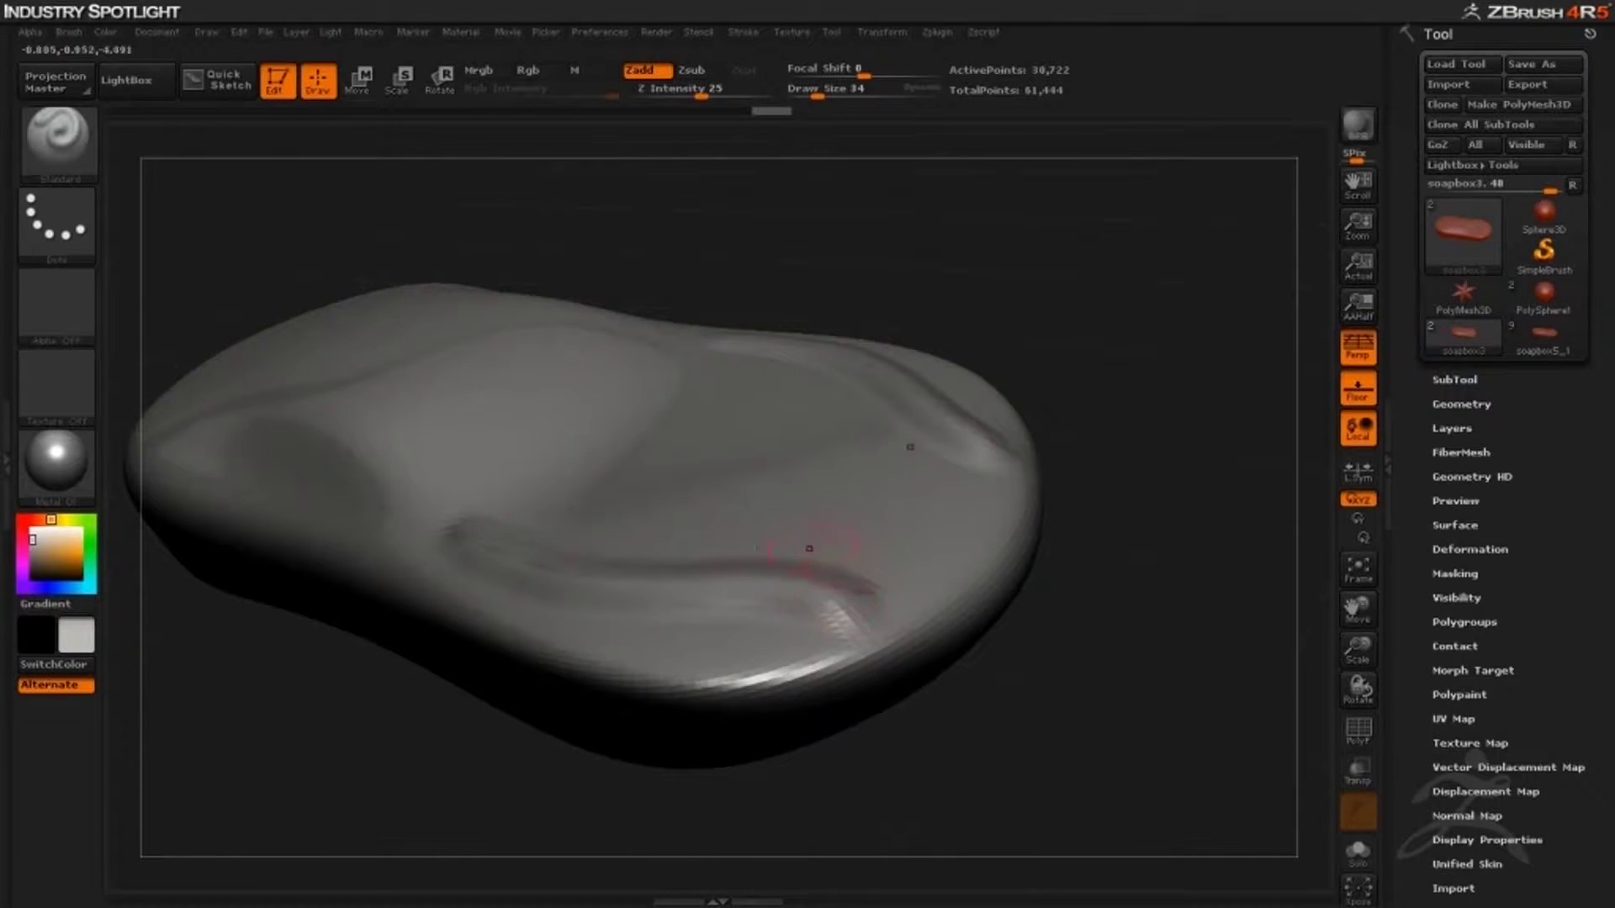
{"action": "left_click_drag", "start_coordinate": [589, 752], "coordinate": [480, 706]}
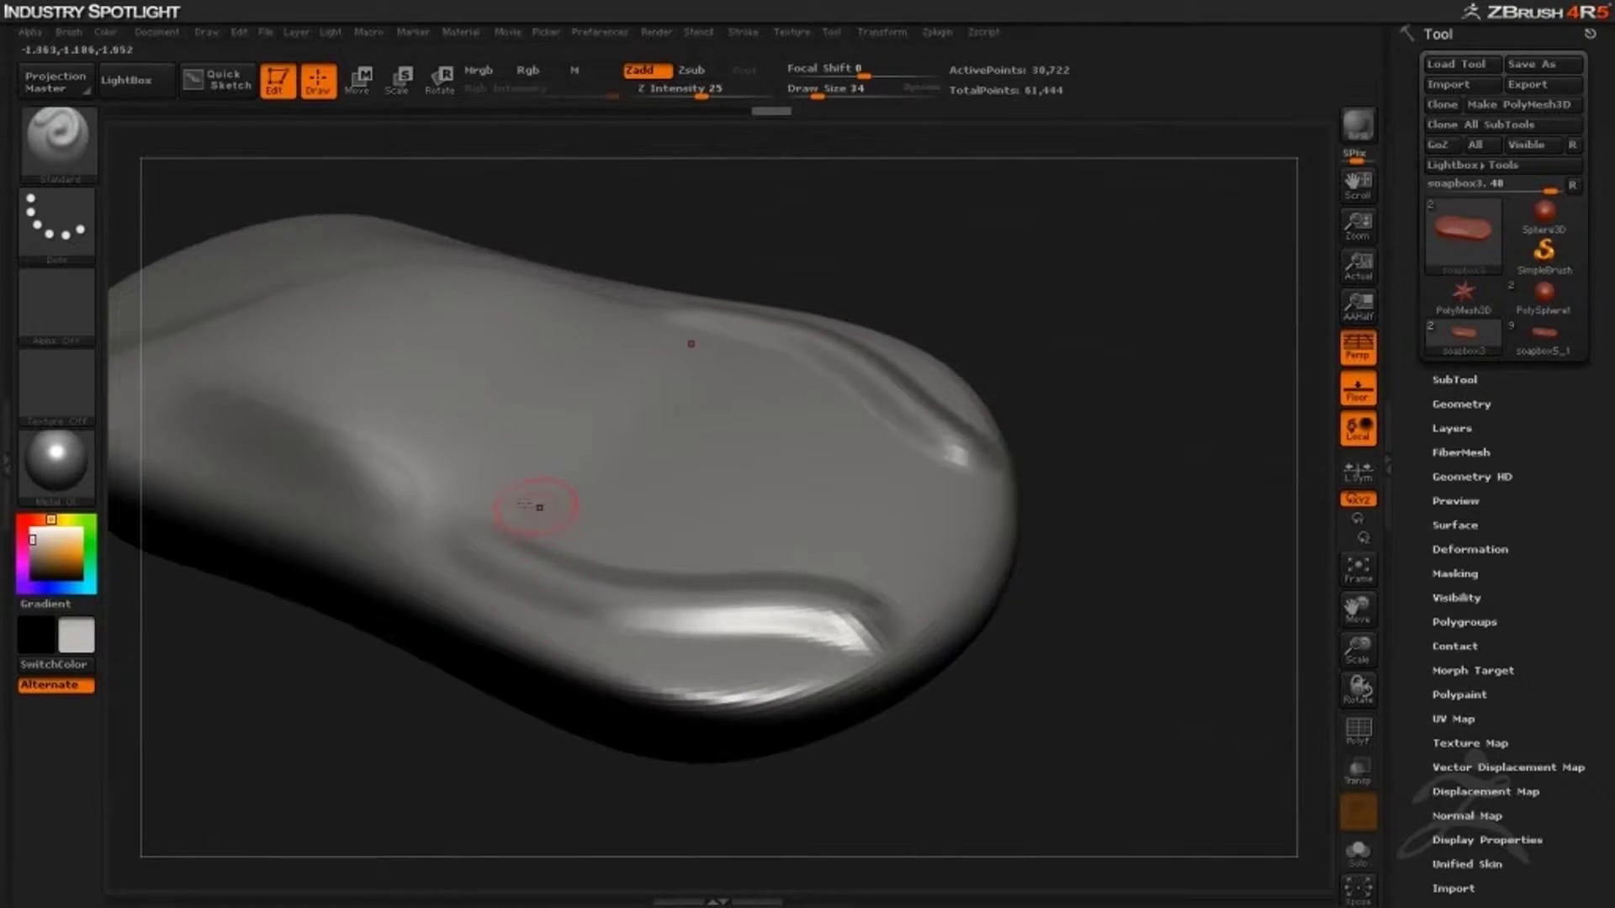
{"action": "mouse_move", "coordinate": [533, 513]}
{"action": "left_mouse_down"}
{"action": "mouse_move", "coordinate": [665, 560]}
{"action": "mouse_move", "coordinate": [928, 594]}
{"action": "left_mouse_up"}
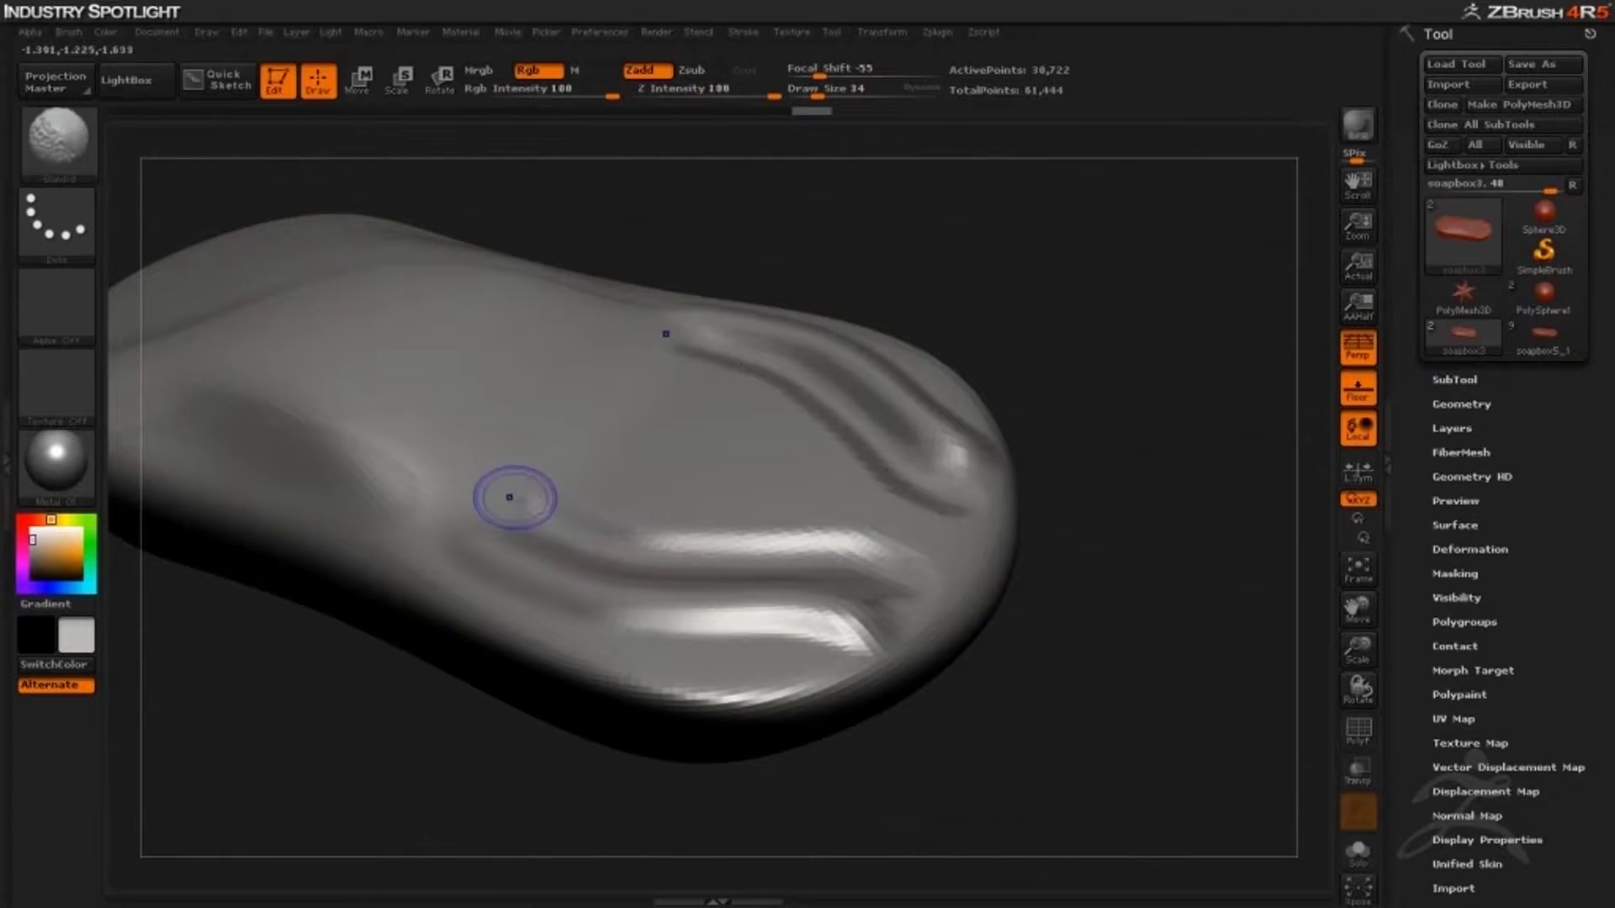
Smooth the contour strokes along the front fenders and hood so they blend into the body
{"action": "left_click_drag", "start_coordinate": [515, 494], "coordinate": [930, 569], "text": "shift"}
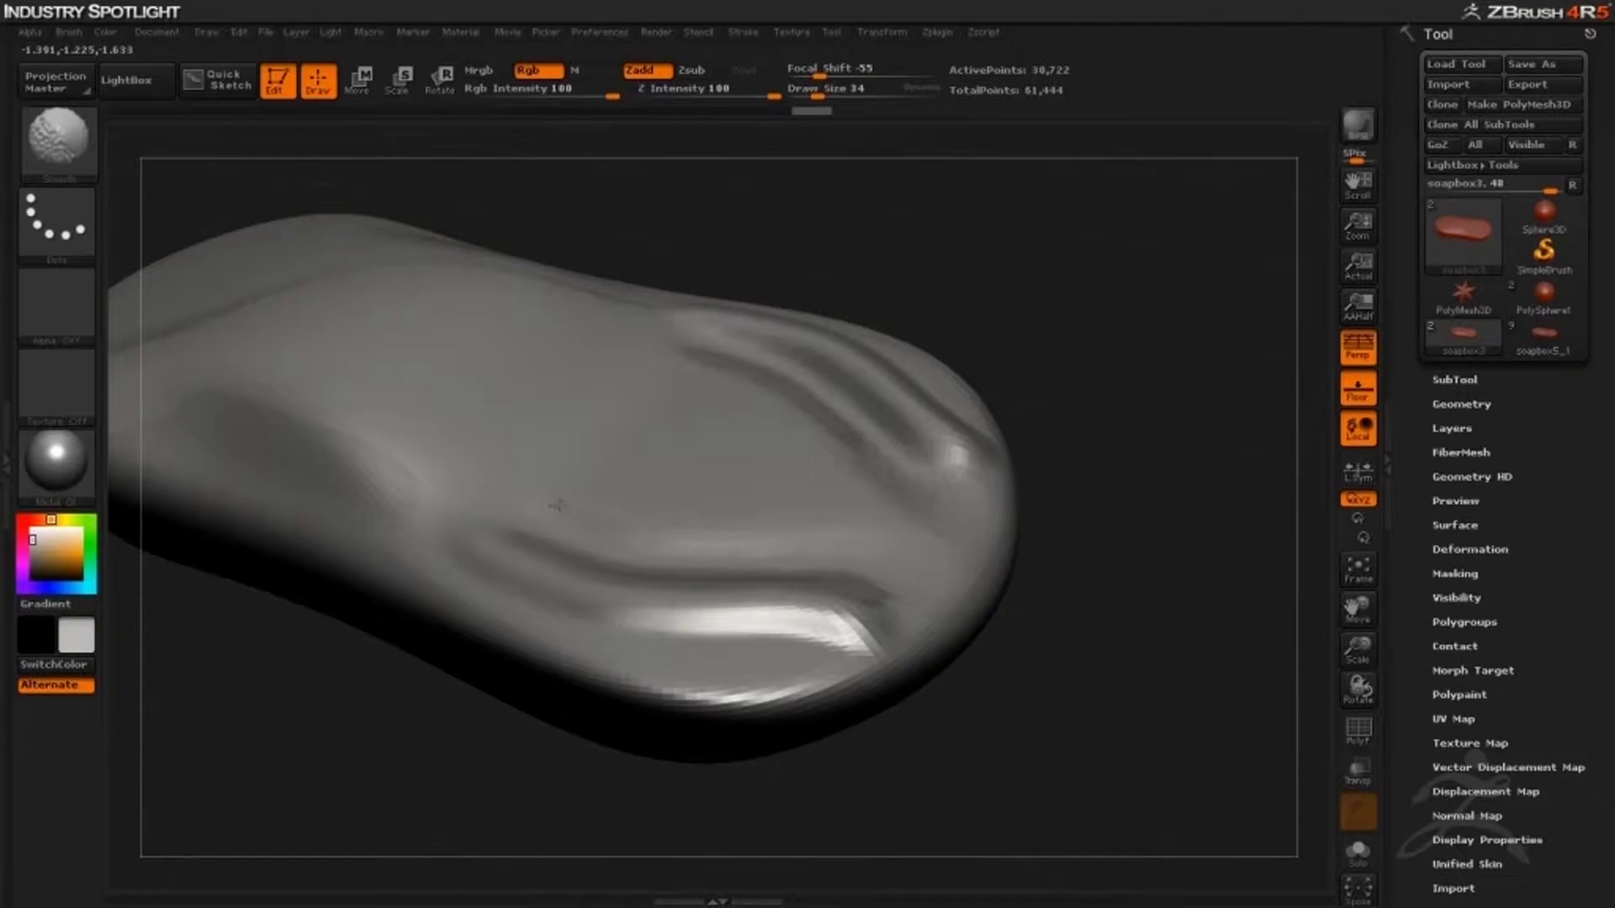
{"action": "mouse_move", "coordinate": [854, 610]}
{"action": "left_mouse_down", "text": "shift"}
{"action": "mouse_move", "coordinate": [841, 626]}
{"action": "mouse_move", "coordinate": [831, 591]}
{"action": "left_mouse_up", "text": "shift"}
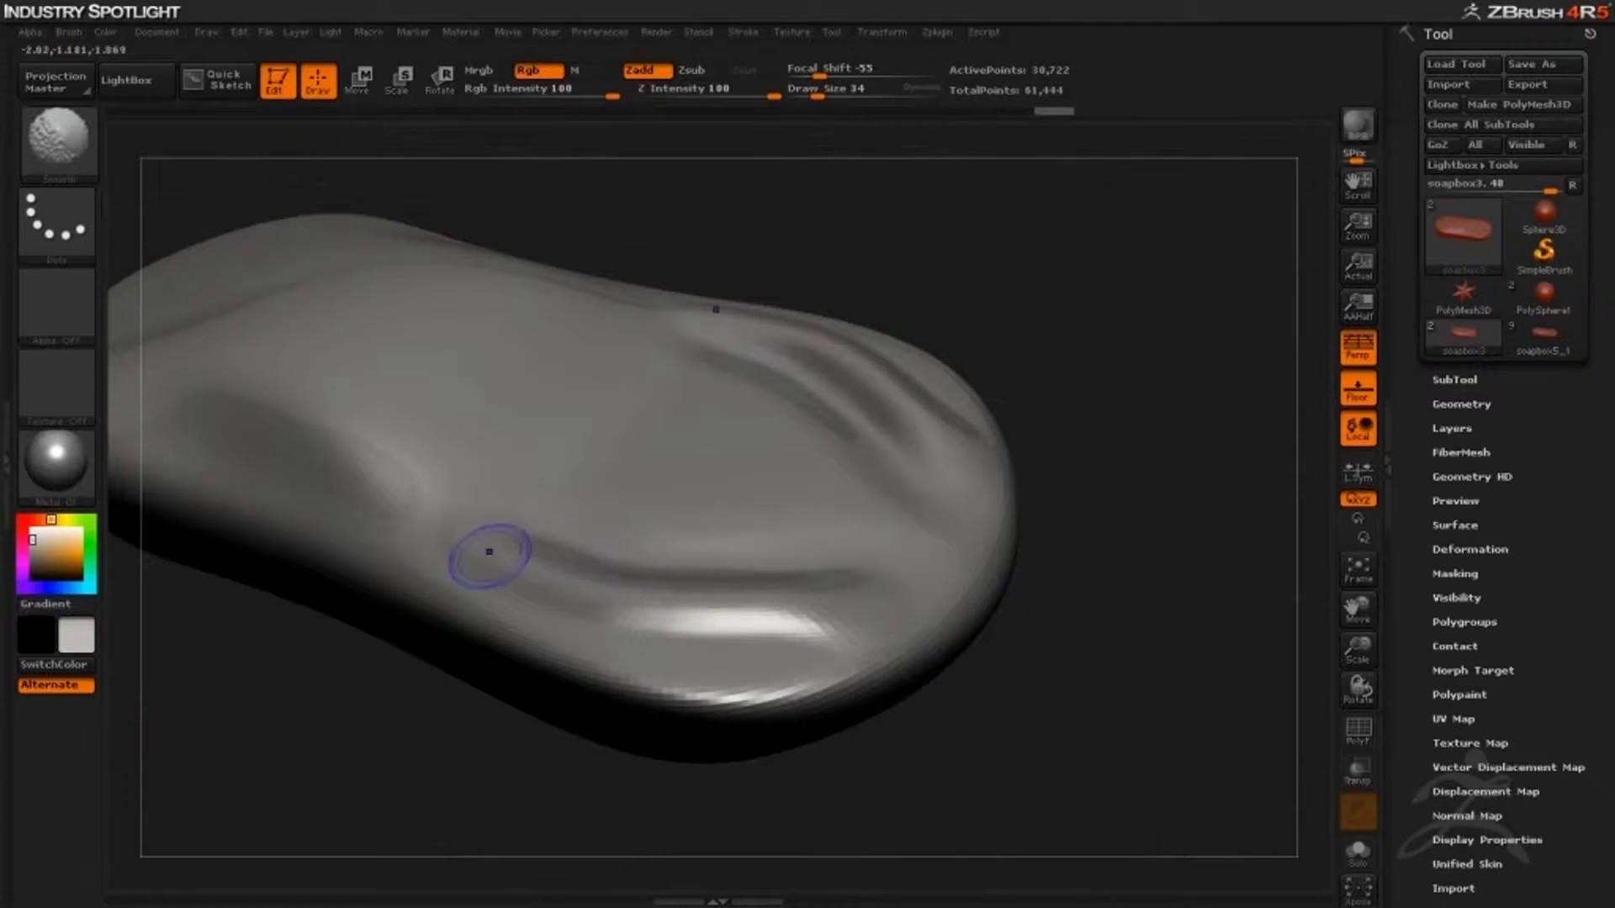
{"action": "left_click_drag", "start_coordinate": [490, 552], "coordinate": [844, 616], "text": "shift"}
{"action": "left_click_drag", "start_coordinate": [588, 581], "coordinate": [863, 556], "text": "shift"}
{"action": "left_click_drag", "start_coordinate": [639, 593], "coordinate": [860, 591], "text": "shift"}
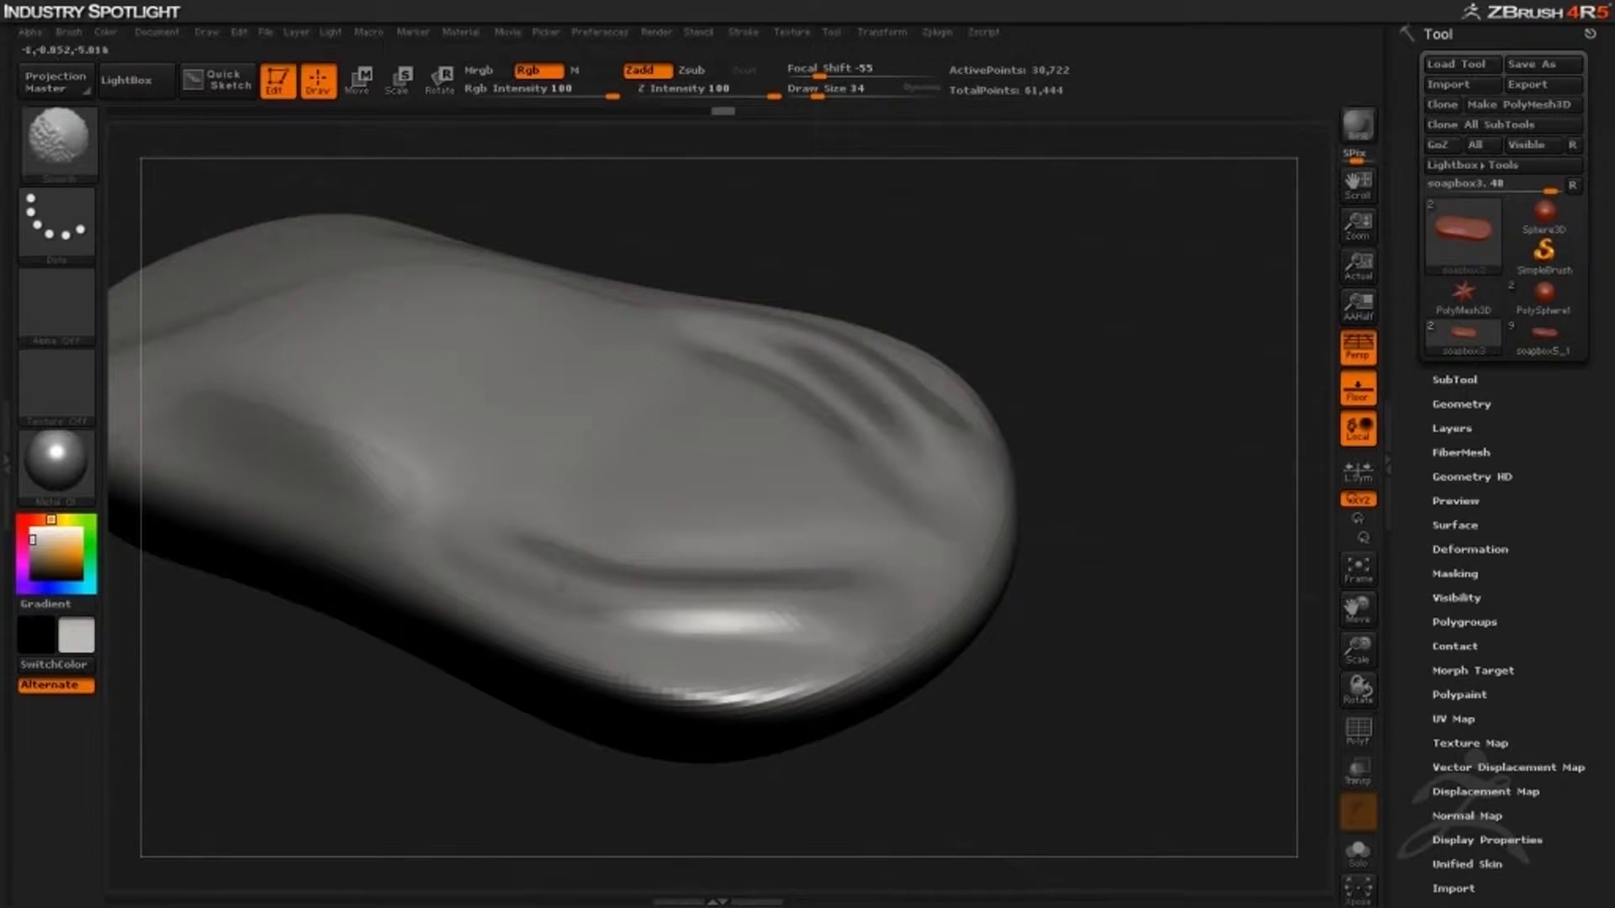
{"action": "left_click_drag", "start_coordinate": [562, 583], "coordinate": [477, 562], "text": "shift"}
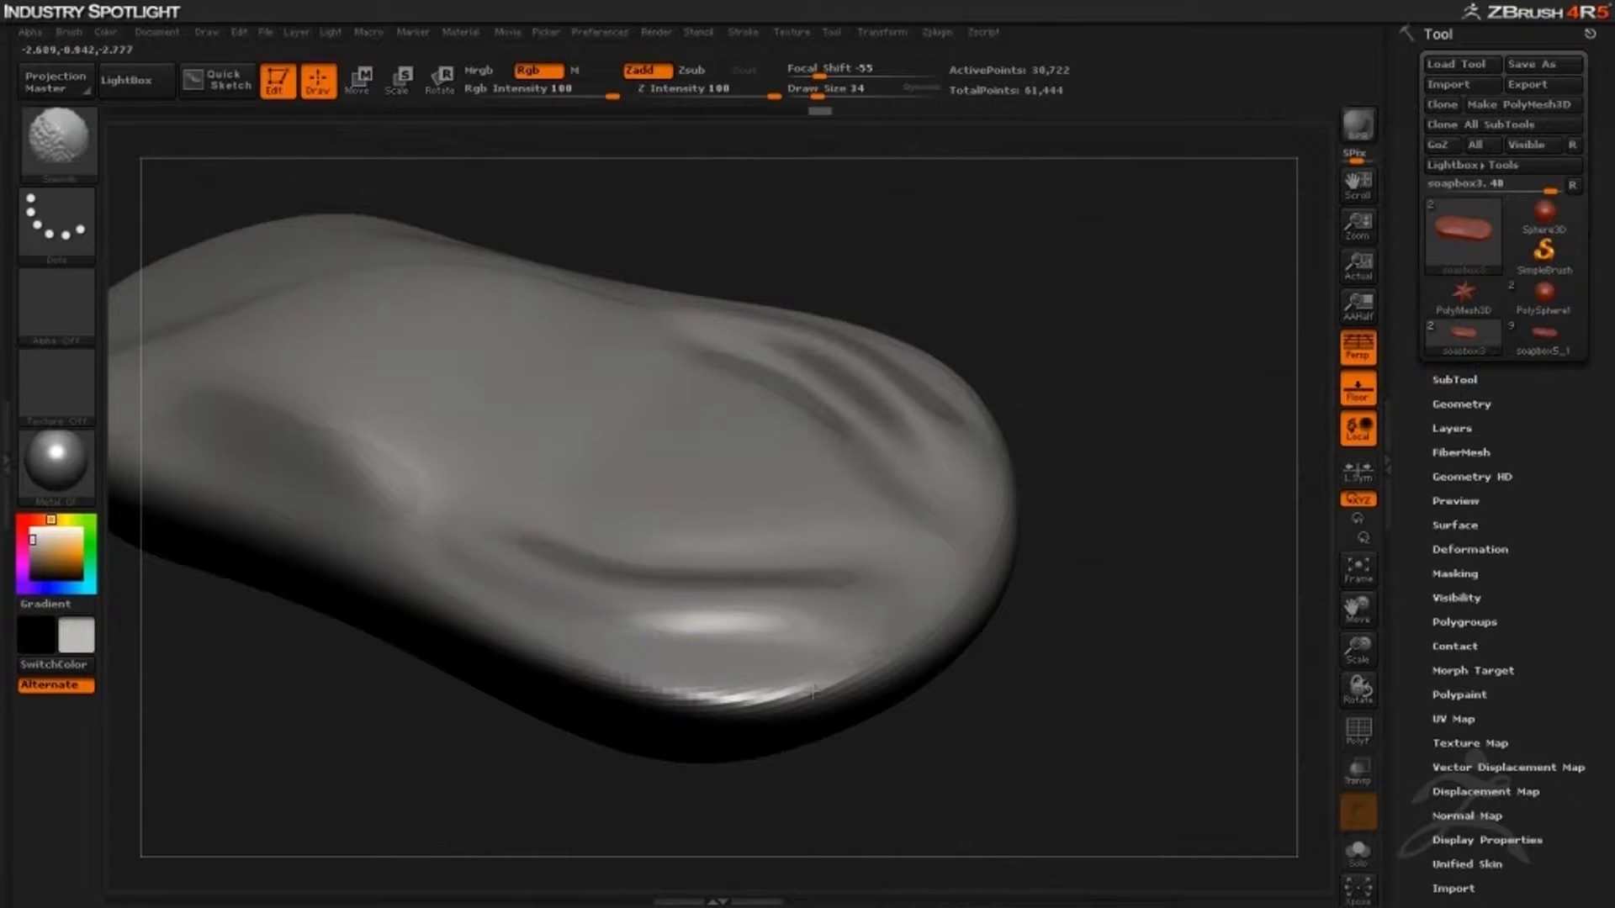
Set the Standard brush's Brush Modifier to 74
{"action": "mouse_move", "coordinate": [1077, 670]}
{"action": "left_mouse_down"}
{"action": "mouse_move", "coordinate": [1085, 698]}
{"action": "mouse_move", "coordinate": [1099, 670]}
{"action": "left_mouse_up"}
{"action": "left_click", "coordinate": [57, 135]}
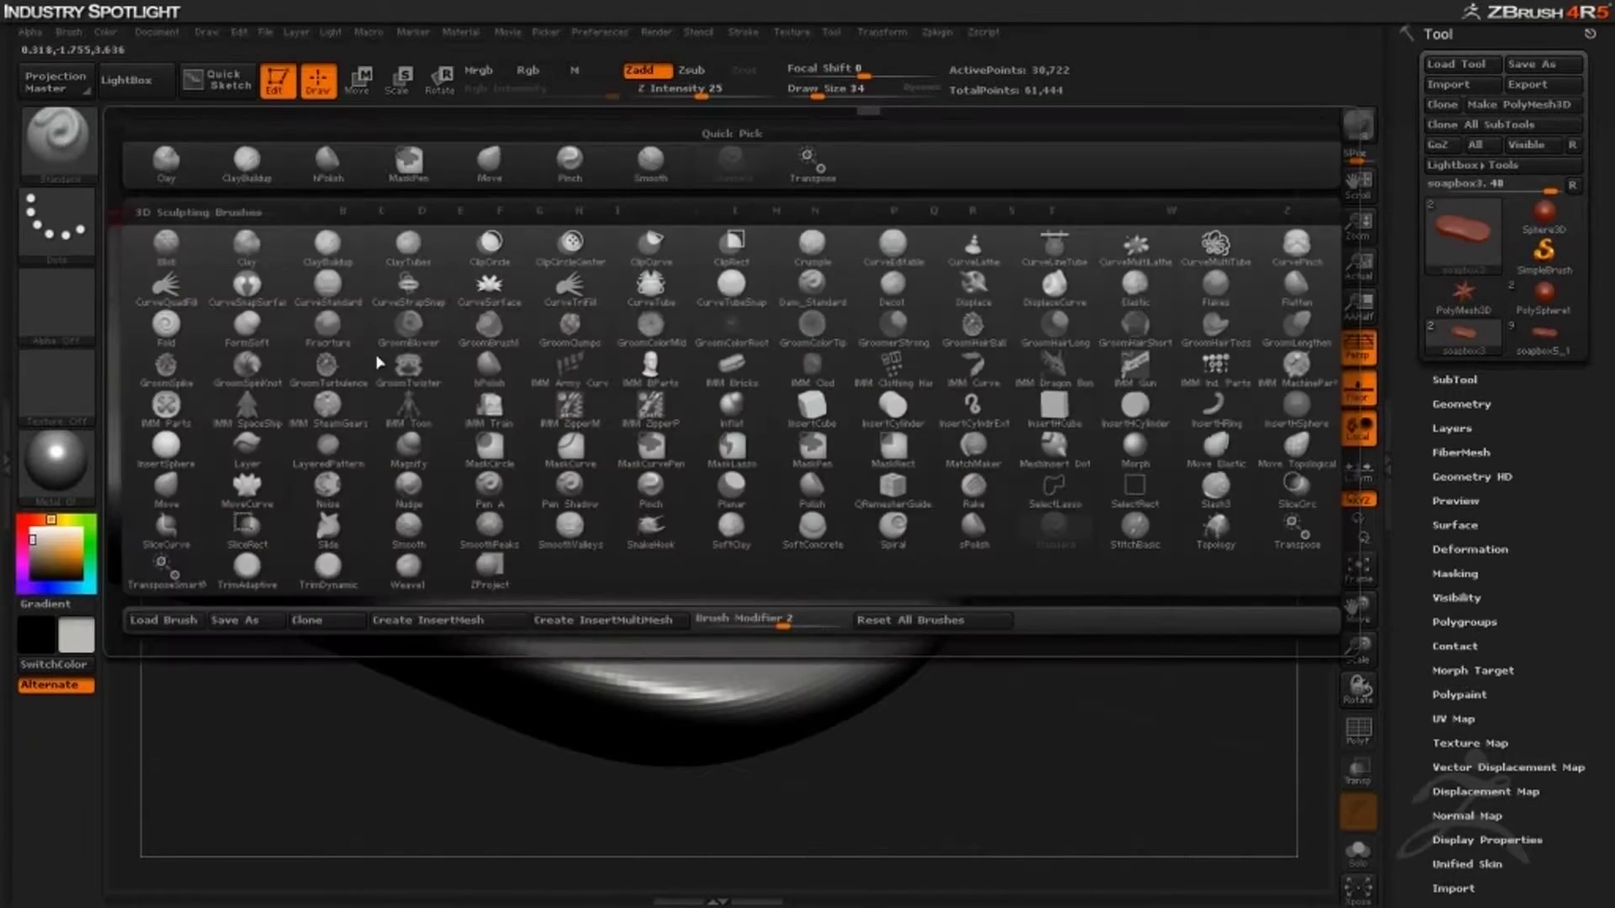
{"action": "left_click", "coordinate": [775, 621]}
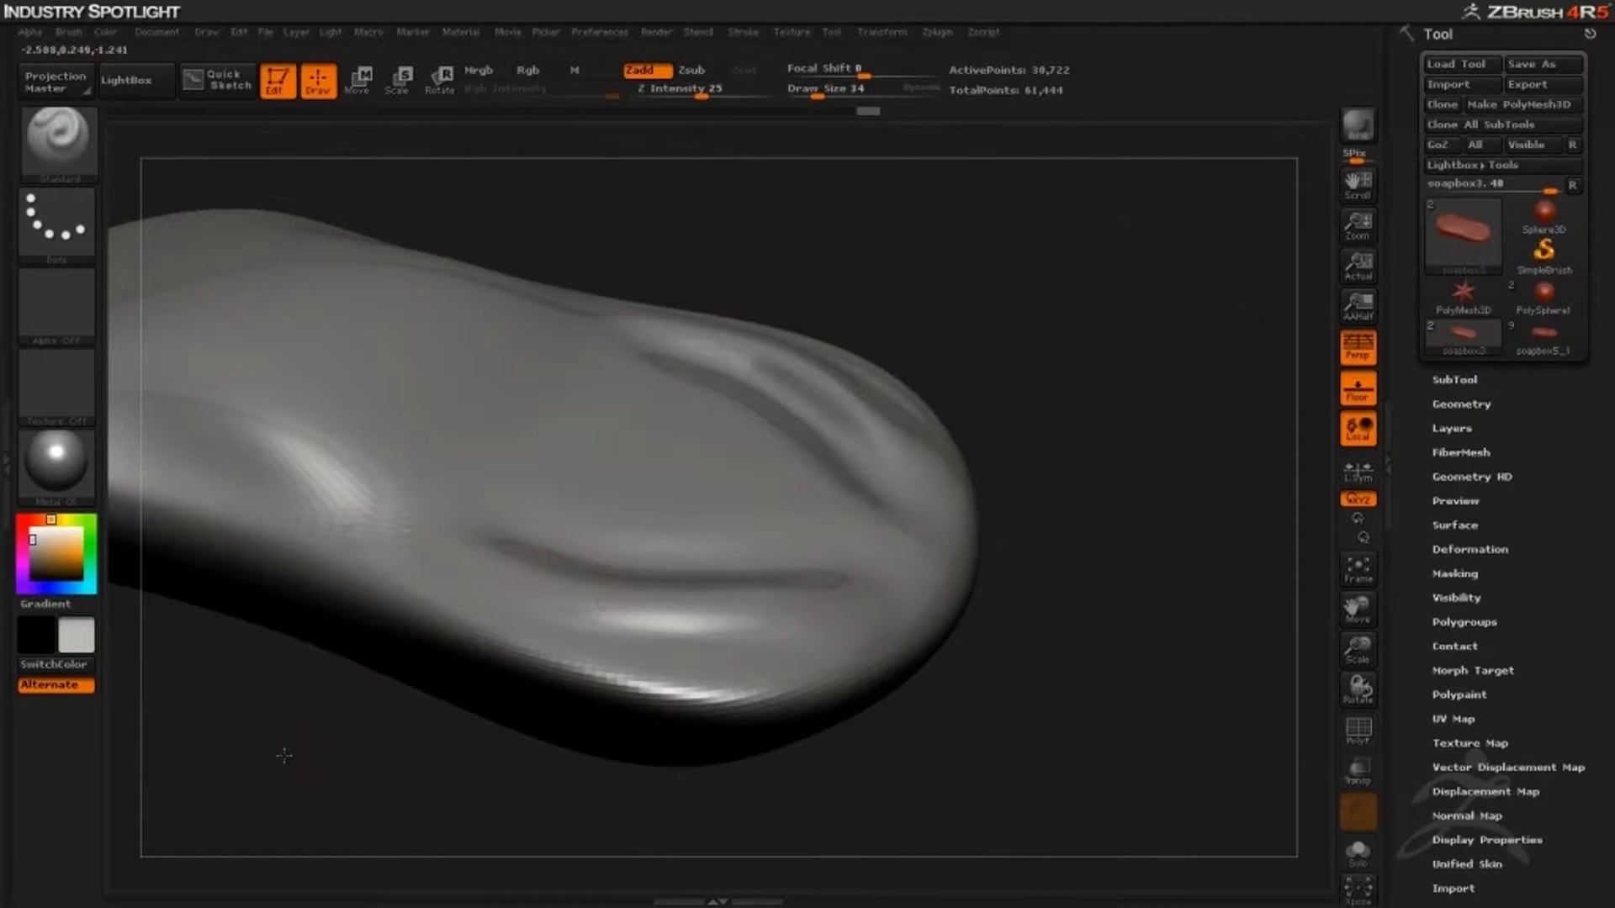
{"action": "mouse_move", "coordinate": [284, 755]}
{"action": "left_mouse_down"}
{"action": "mouse_move", "coordinate": [242, 768]}
{"action": "mouse_move", "coordinate": [362, 761]}
{"action": "mouse_move", "coordinate": [418, 729]}
{"action": "left_mouse_up"}
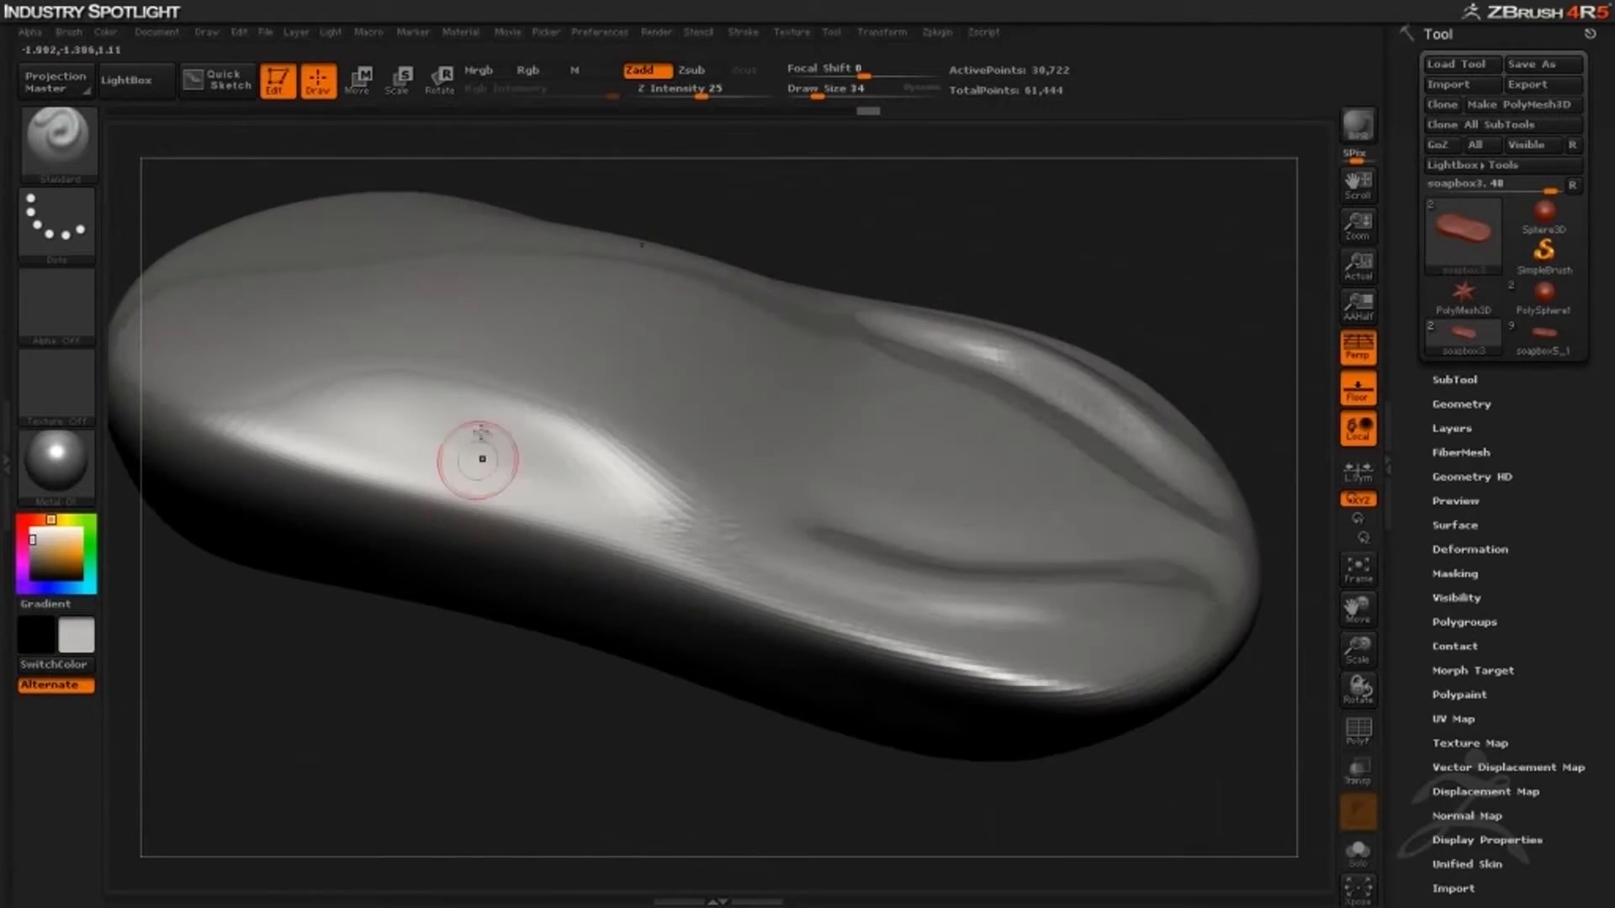
With draw size 23, sculpt the crisp side-window and windshield outline and smooth the surface around it
{"action": "key", "text": "space"}
{"action": "mouse_move", "coordinate": [382, 371]}
{"action": "left_mouse_down"}
{"action": "mouse_move", "coordinate": [578, 418]}
{"action": "mouse_move", "coordinate": [711, 509]}
{"action": "left_mouse_up"}
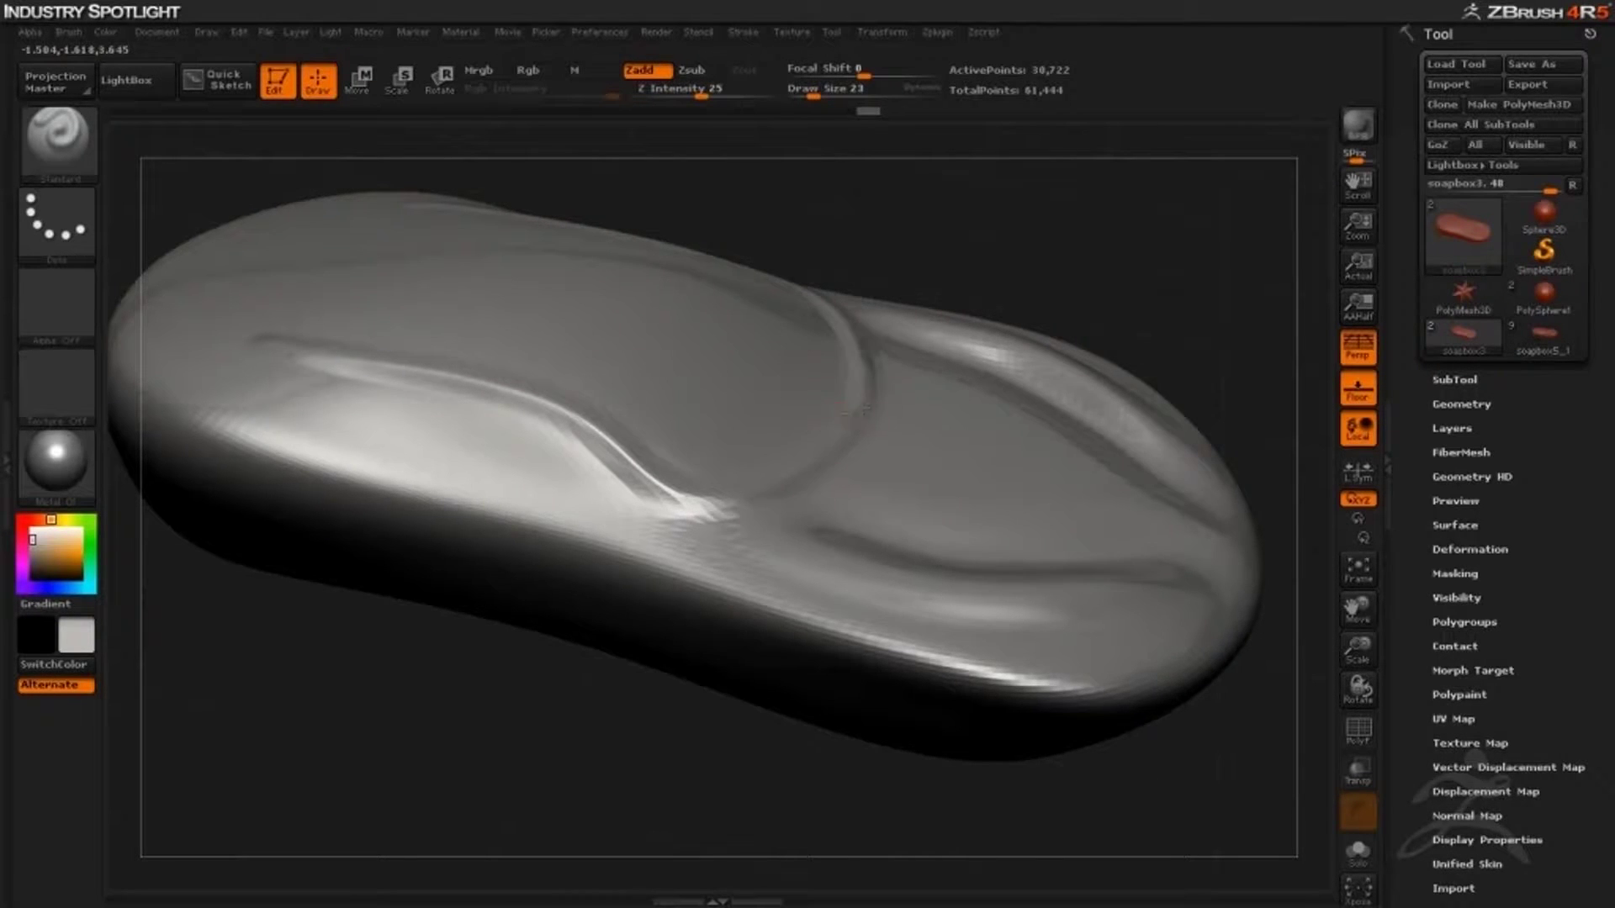
{"action": "mouse_move", "coordinate": [423, 761]}
{"action": "left_mouse_down"}
{"action": "mouse_move", "coordinate": [390, 783]}
{"action": "mouse_move", "coordinate": [429, 757]}
{"action": "mouse_move", "coordinate": [443, 699]}
{"action": "mouse_move", "coordinate": [420, 786]}
{"action": "left_mouse_up"}
{"action": "key", "text": "shift"}
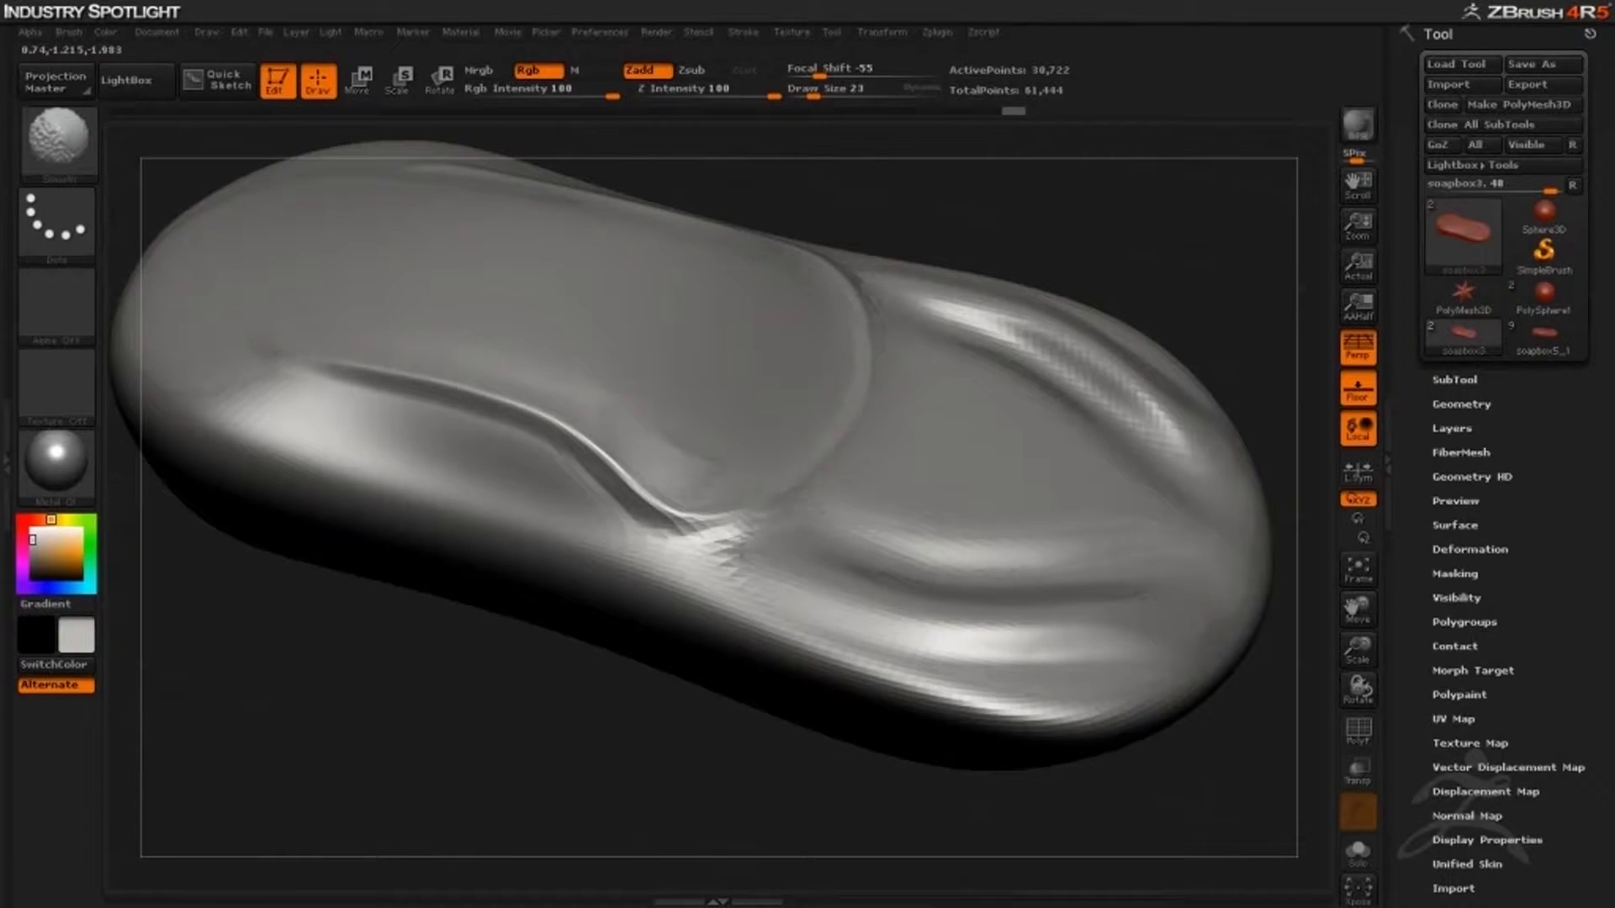
{"action": "mouse_move", "coordinate": [752, 542]}
{"action": "left_mouse_down", "text": "shift"}
{"action": "mouse_move", "coordinate": [659, 529]}
{"action": "mouse_move", "coordinate": [571, 464]}
{"action": "left_mouse_up", "text": "shift"}
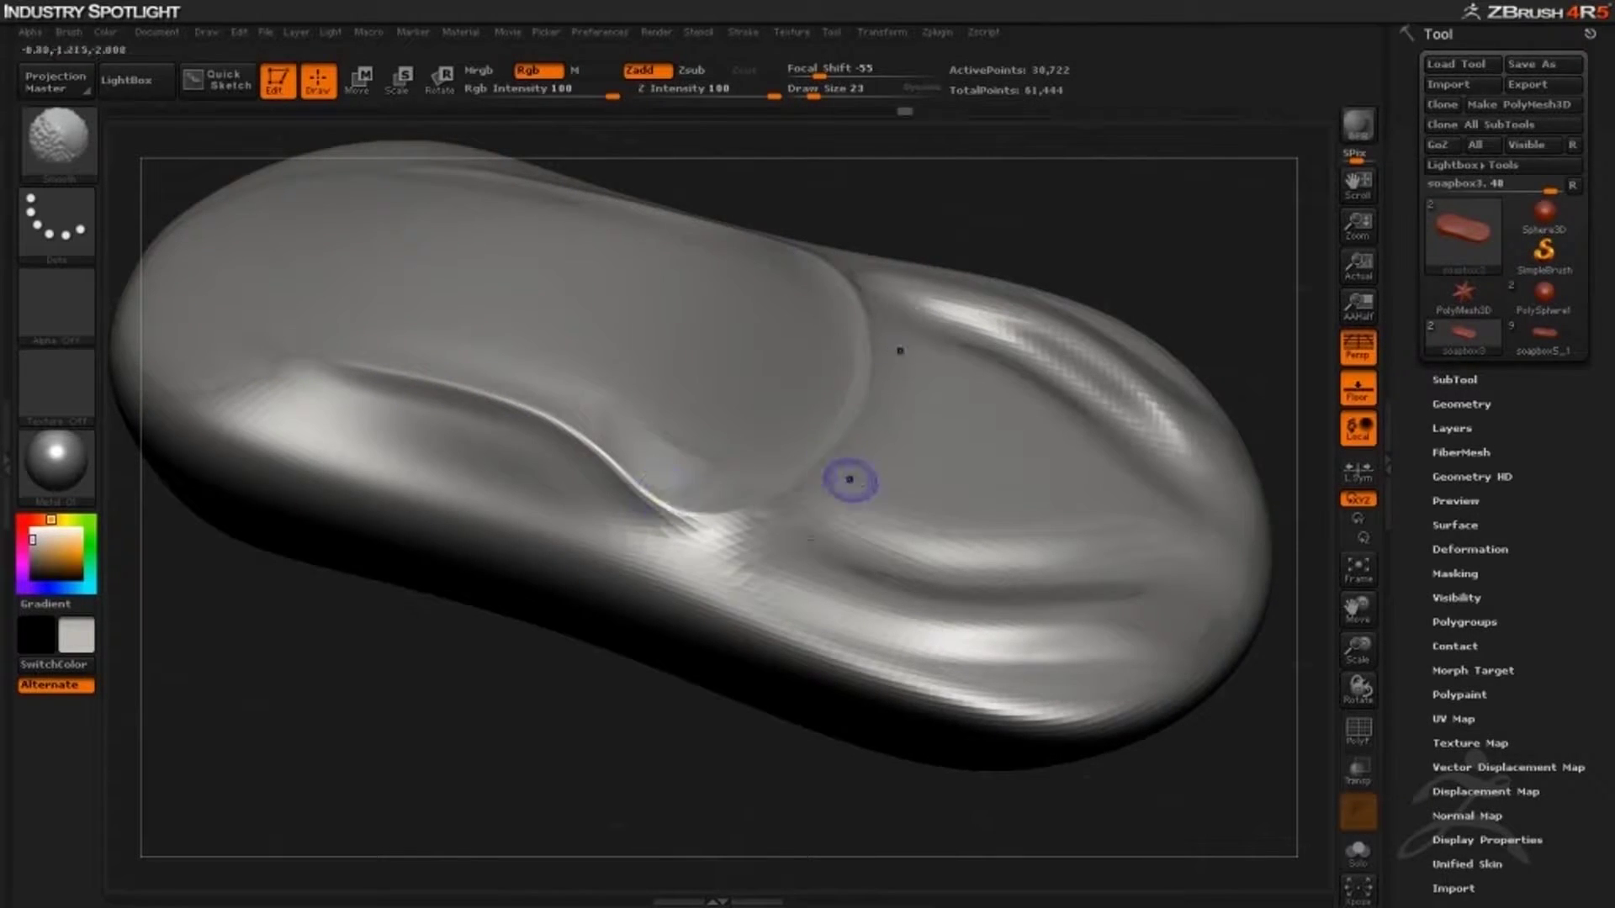
Switch to the ClayBuildup brush at draw size 46 and build up volume on the front fenders
{"action": "mouse_move", "coordinate": [471, 710]}
{"action": "left_mouse_down"}
{"action": "mouse_move", "coordinate": [473, 660]}
{"action": "mouse_move", "coordinate": [455, 714]}
{"action": "mouse_move", "coordinate": [425, 721]}
{"action": "mouse_move", "coordinate": [451, 719]}
{"action": "mouse_move", "coordinate": [230, 403]}
{"action": "left_mouse_up"}
{"action": "key", "text": "b"}
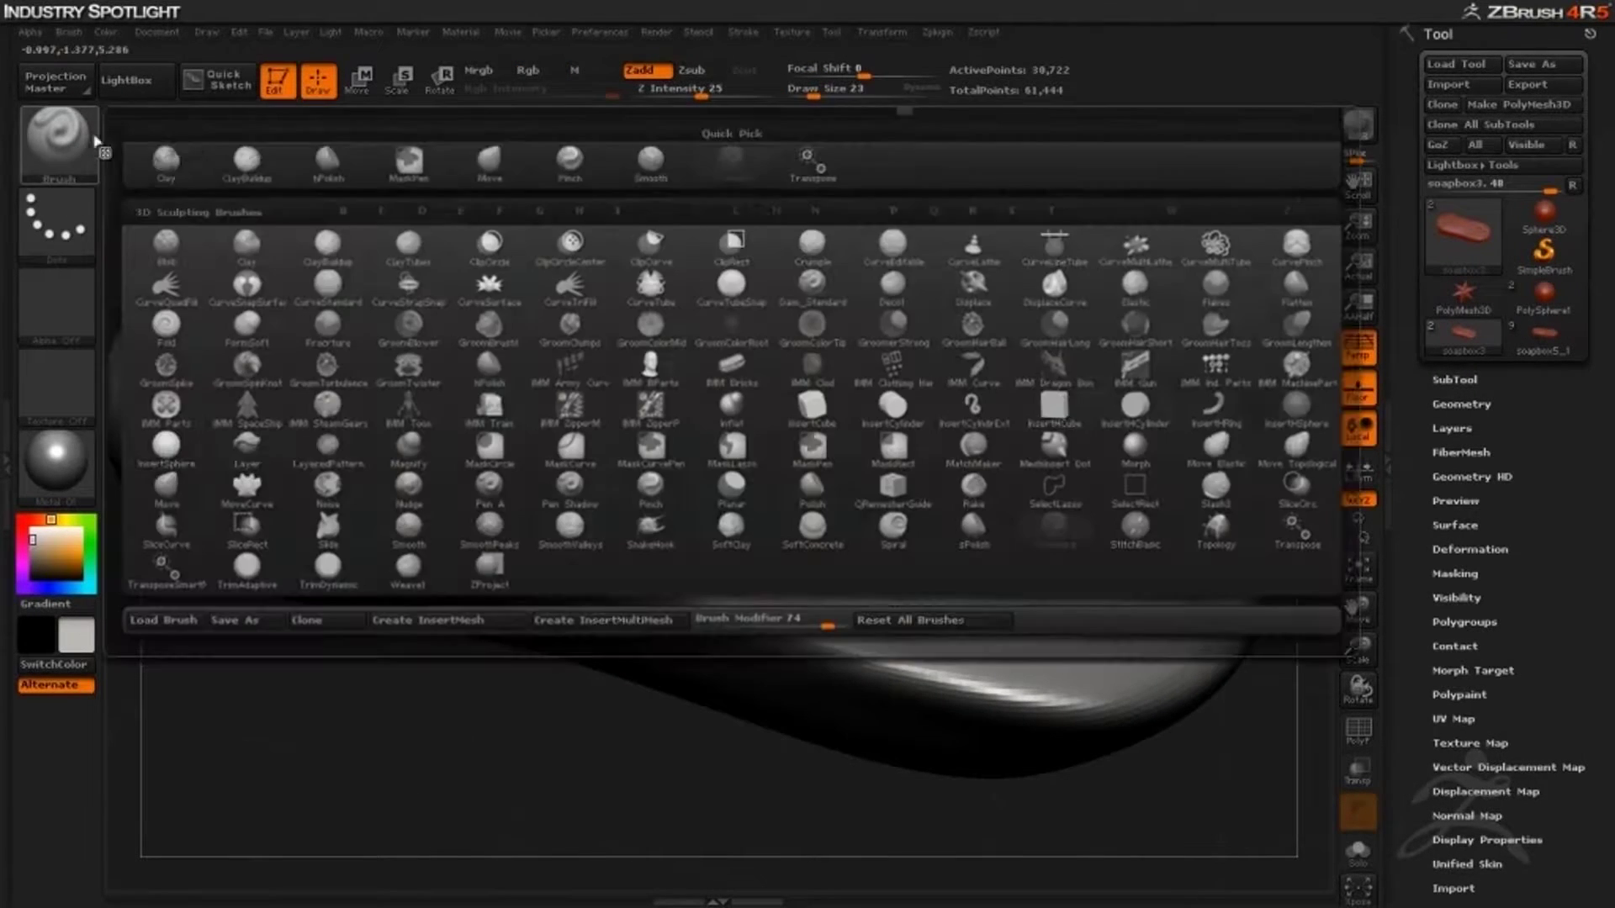
{"action": "key", "text": "c"}
{"action": "key", "text": "b"}
{"action": "mouse_move", "coordinate": [379, 765]}
{"action": "left_mouse_down"}
{"action": "mouse_move", "coordinate": [526, 717]}
{"action": "mouse_move", "coordinate": [467, 597]}
{"action": "left_mouse_up"}
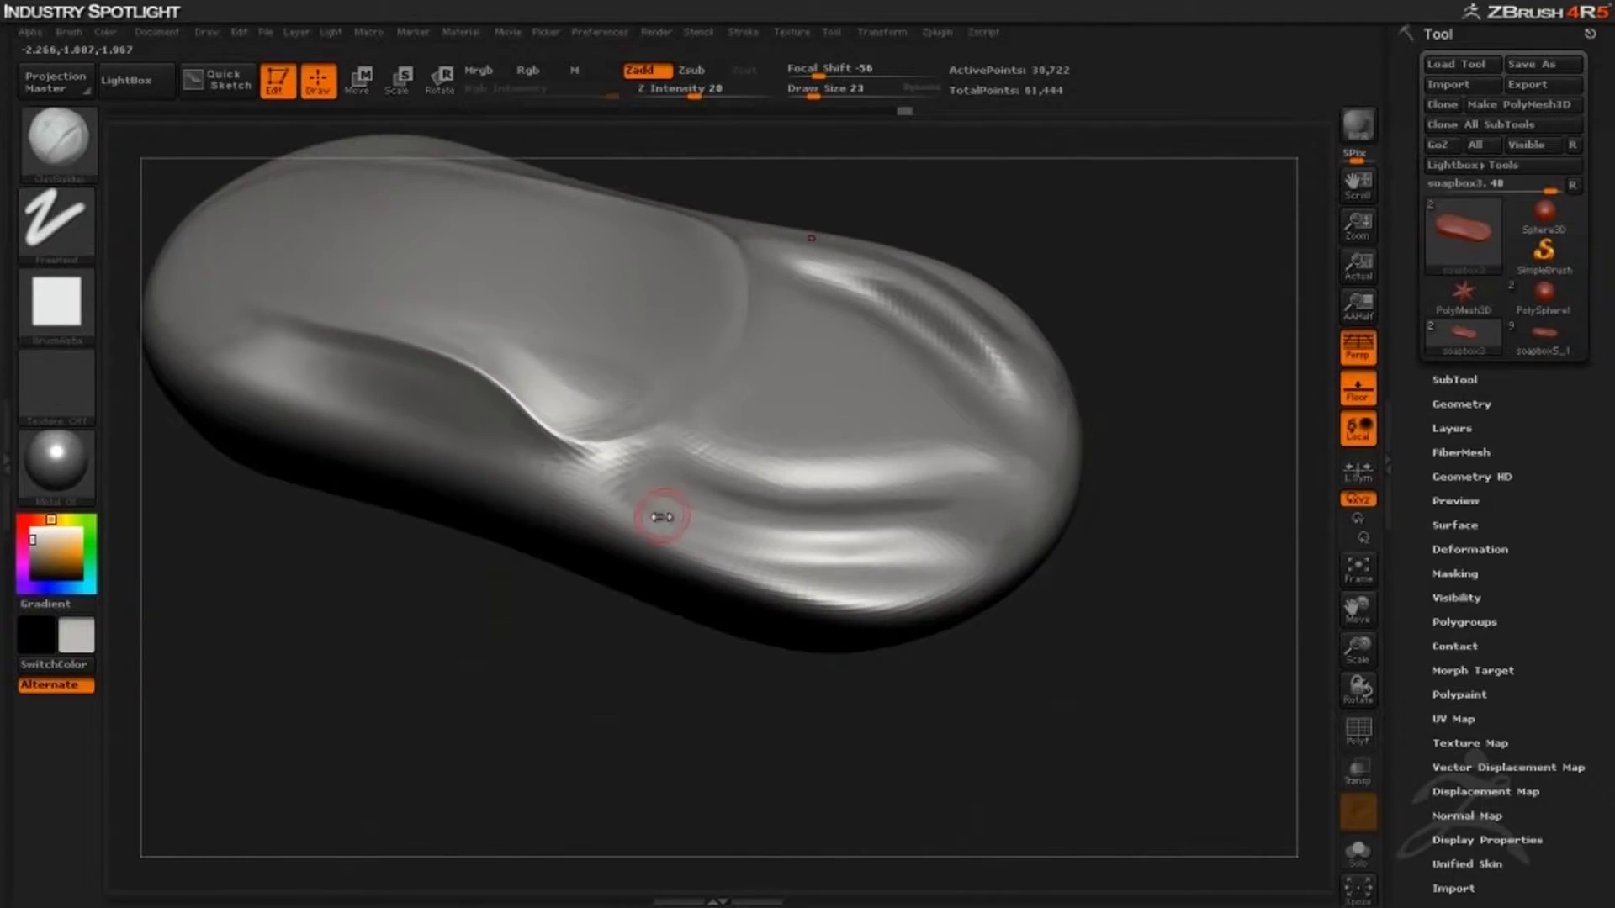
{"action": "key", "text": "space"}
{"action": "left_click_drag", "start_coordinate": [661, 516], "coordinate": [670, 515]}
{"action": "mouse_move", "coordinate": [819, 562]}
{"action": "left_mouse_down"}
{"action": "mouse_move", "coordinate": [595, 504]}
{"action": "mouse_move", "coordinate": [866, 558]}
{"action": "mouse_move", "coordinate": [566, 504]}
{"action": "mouse_move", "coordinate": [901, 563]}
{"action": "mouse_move", "coordinate": [551, 501]}
{"action": "mouse_move", "coordinate": [908, 547]}
{"action": "mouse_move", "coordinate": [642, 514]}
{"action": "mouse_move", "coordinate": [899, 583]}
{"action": "left_mouse_up"}
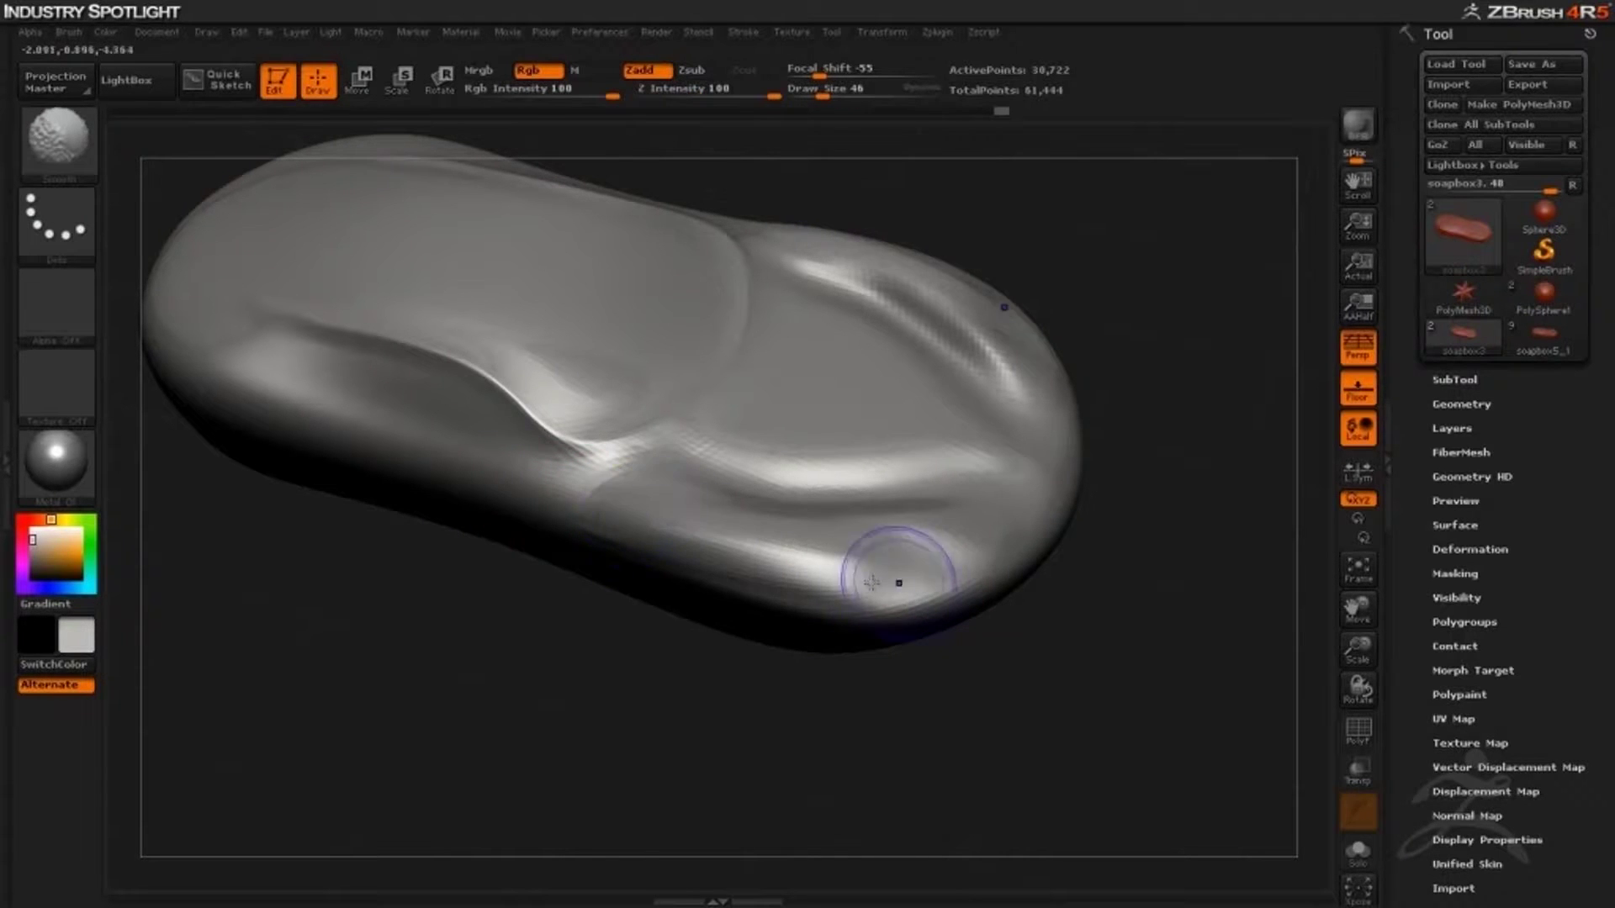
Build up the rear fenders behind the side windows and smooth them into the tail
{"action": "mouse_move", "coordinate": [401, 569]}
{"action": "left_mouse_down"}
{"action": "mouse_move", "coordinate": [365, 627]}
{"action": "mouse_move", "coordinate": [492, 694]}
{"action": "mouse_move", "coordinate": [726, 706]}
{"action": "left_mouse_up"}
{"action": "left_click_drag", "start_coordinate": [468, 699], "coordinate": [459, 761]}
{"action": "mouse_move", "coordinate": [371, 367]}
{"action": "left_mouse_down"}
{"action": "mouse_move", "coordinate": [473, 386]}
{"action": "mouse_move", "coordinate": [545, 423]}
{"action": "left_mouse_up"}
{"action": "mouse_move", "coordinate": [545, 424]}
{"action": "left_mouse_down"}
{"action": "mouse_move", "coordinate": [336, 336]}
{"action": "mouse_move", "coordinate": [609, 429]}
{"action": "mouse_move", "coordinate": [302, 288]}
{"action": "mouse_move", "coordinate": [584, 411]}
{"action": "mouse_move", "coordinate": [379, 343]}
{"action": "mouse_move", "coordinate": [319, 302]}
{"action": "left_mouse_up"}
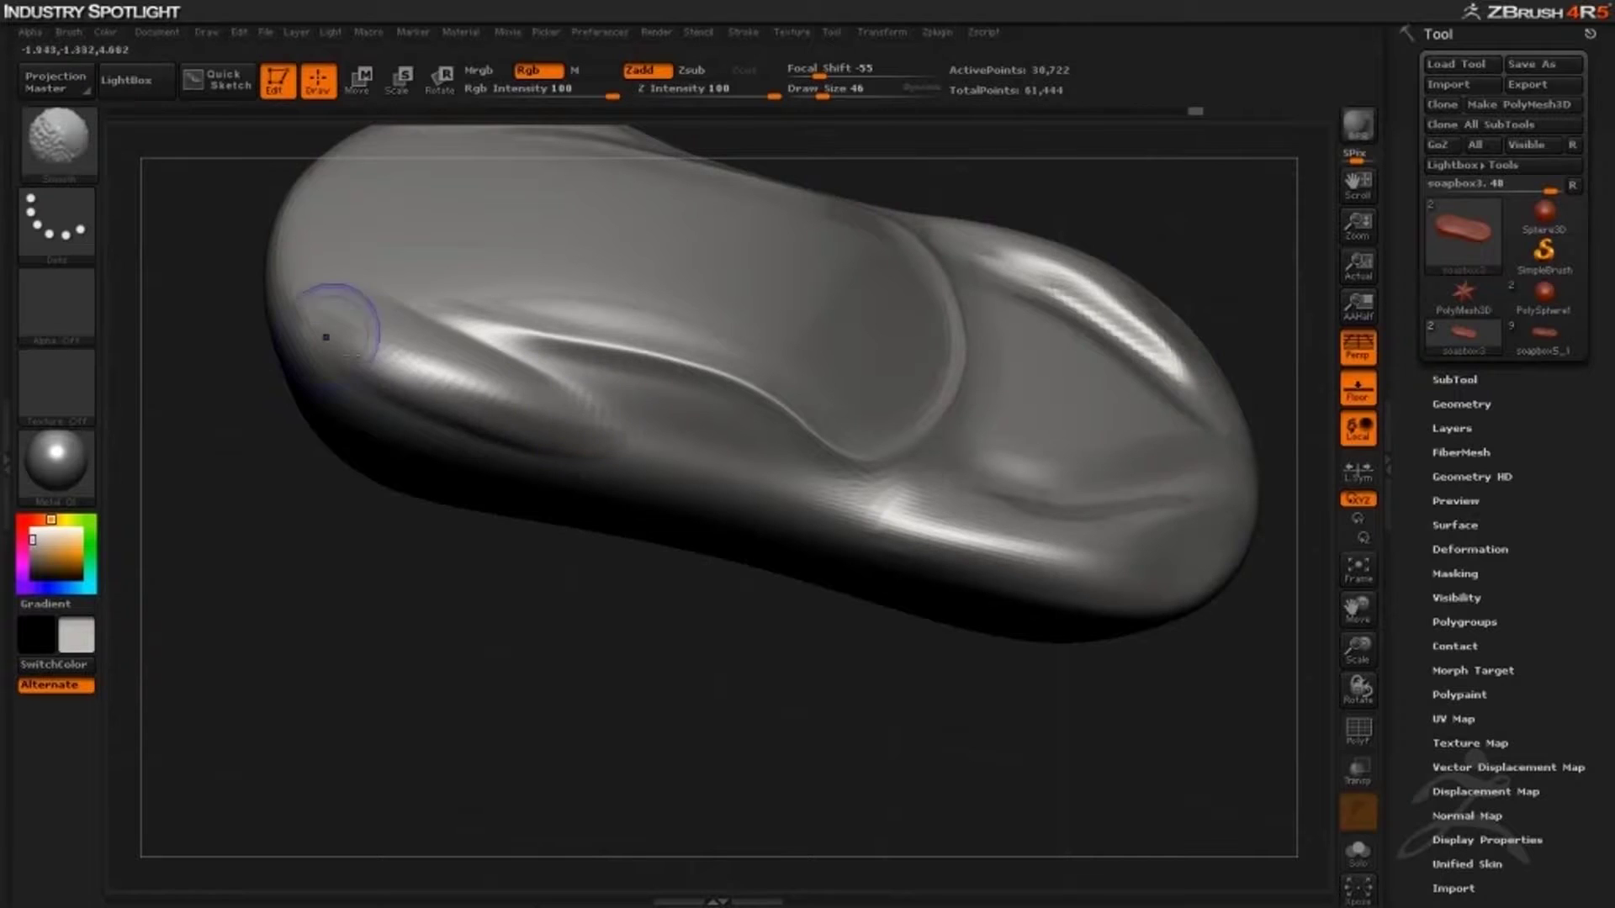
Sculpt a long character line and a lower sill stroke along the body side between the wheel areas
{"action": "mouse_move", "coordinate": [529, 674]}
{"action": "left_mouse_down"}
{"action": "mouse_move", "coordinate": [640, 661]}
{"action": "mouse_move", "coordinate": [620, 663]}
{"action": "mouse_move", "coordinate": [683, 565]}
{"action": "left_mouse_up"}
{"action": "left_click_drag", "start_coordinate": [498, 527], "coordinate": [954, 591]}
{"action": "mouse_move", "coordinate": [735, 656]}
{"action": "left_mouse_down"}
{"action": "mouse_move", "coordinate": [618, 618]}
{"action": "mouse_move", "coordinate": [984, 665]}
{"action": "left_mouse_up"}
Smooth the character line and the sill area along the lower body side
{"action": "left_click_drag", "start_coordinate": [573, 751], "coordinate": [555, 628]}
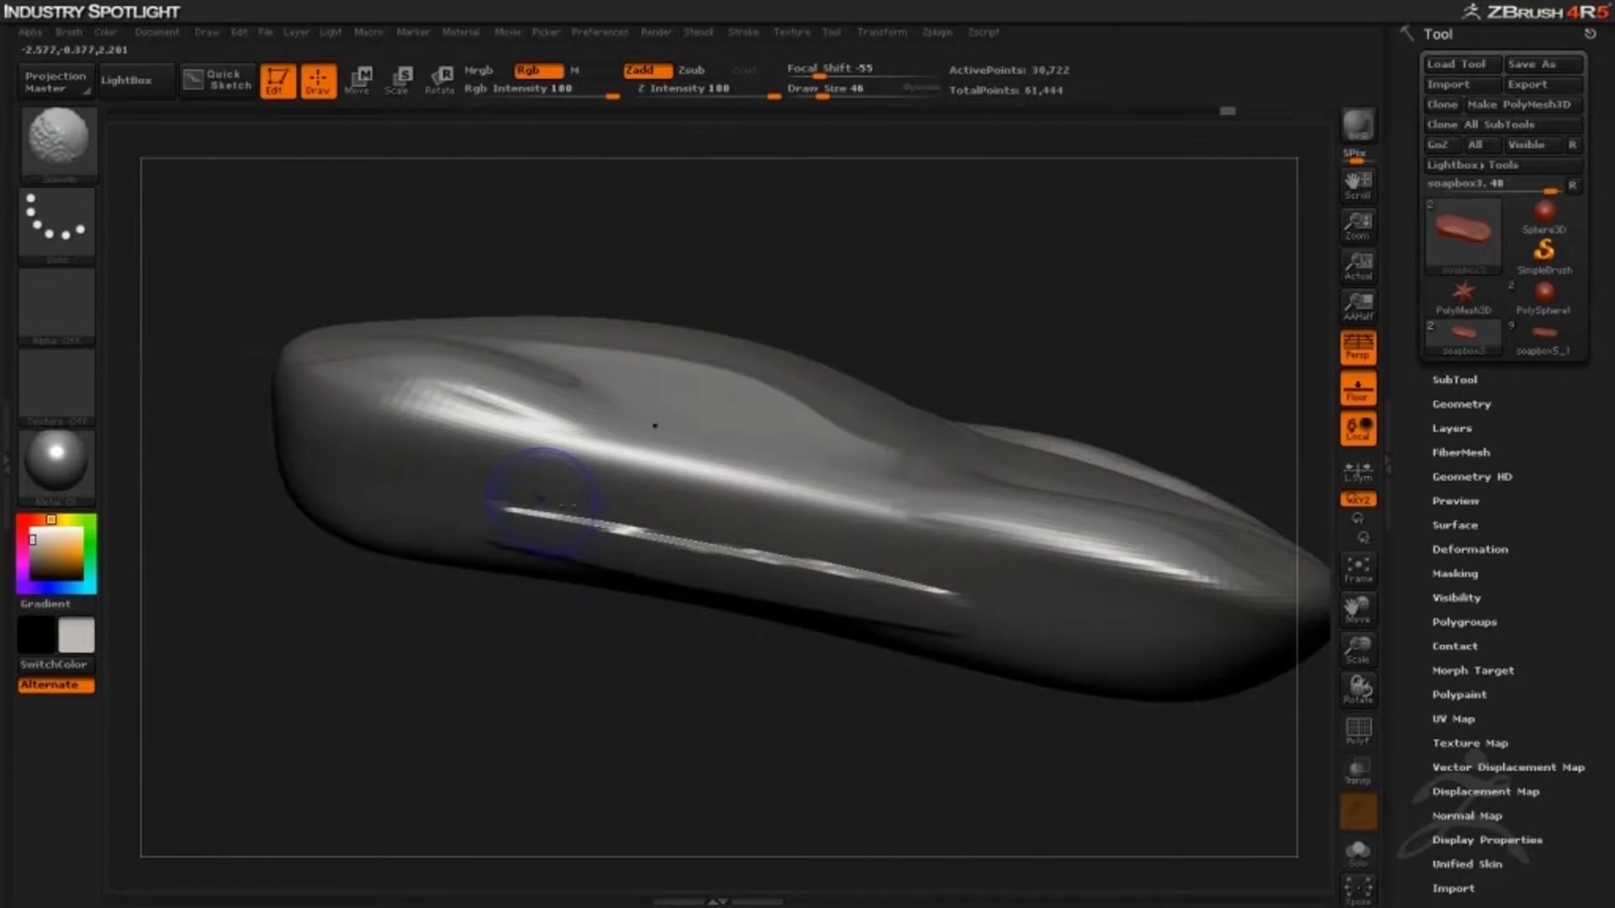
{"action": "mouse_move", "coordinate": [552, 506]}
{"action": "left_mouse_down", "text": "shift"}
{"action": "mouse_move", "coordinate": [952, 580]}
{"action": "mouse_move", "coordinate": [555, 522]}
{"action": "mouse_move", "coordinate": [913, 578]}
{"action": "left_mouse_up", "text": "shift"}
{"action": "left_click_drag", "start_coordinate": [709, 719], "coordinate": [686, 622]}
{"action": "mouse_move", "coordinate": [529, 547]}
{"action": "left_mouse_down", "text": "shift"}
{"action": "mouse_move", "coordinate": [901, 594]}
{"action": "mouse_move", "coordinate": [512, 504]}
{"action": "mouse_move", "coordinate": [1024, 577]}
{"action": "mouse_move", "coordinate": [957, 563]}
{"action": "left_mouse_up", "text": "shift"}
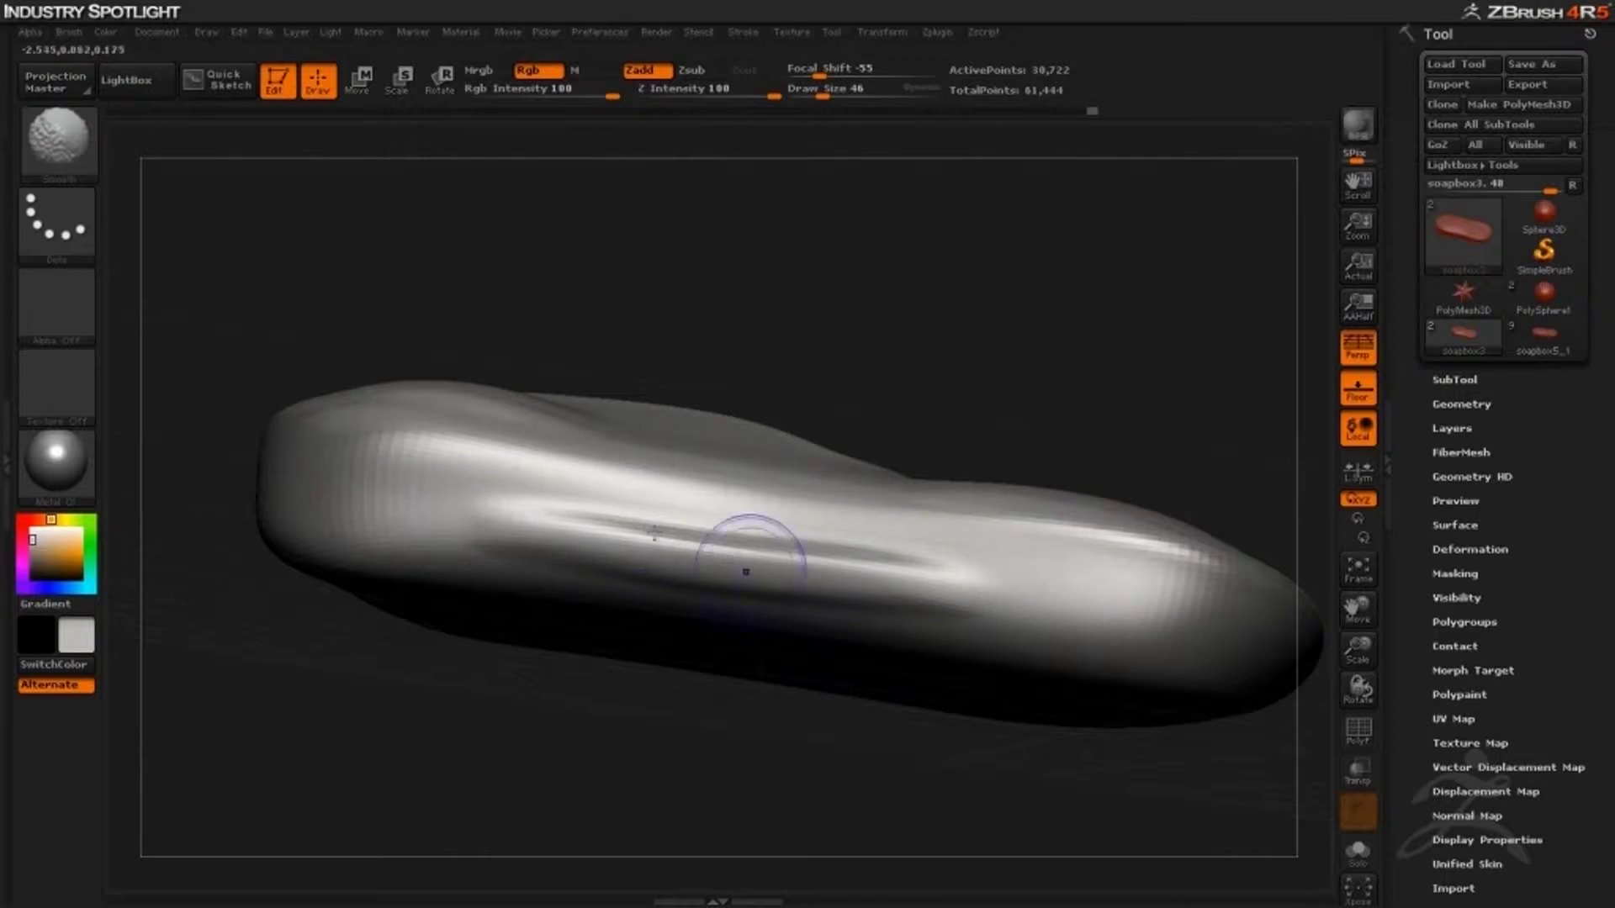
Switch to the Pinch brush at draw size 21 and sharpen the character line along the lower body side
{"action": "key", "text": "b"}
{"action": "key", "text": "c"}
{"action": "key", "text": "b"}
{"action": "key", "text": "b"}
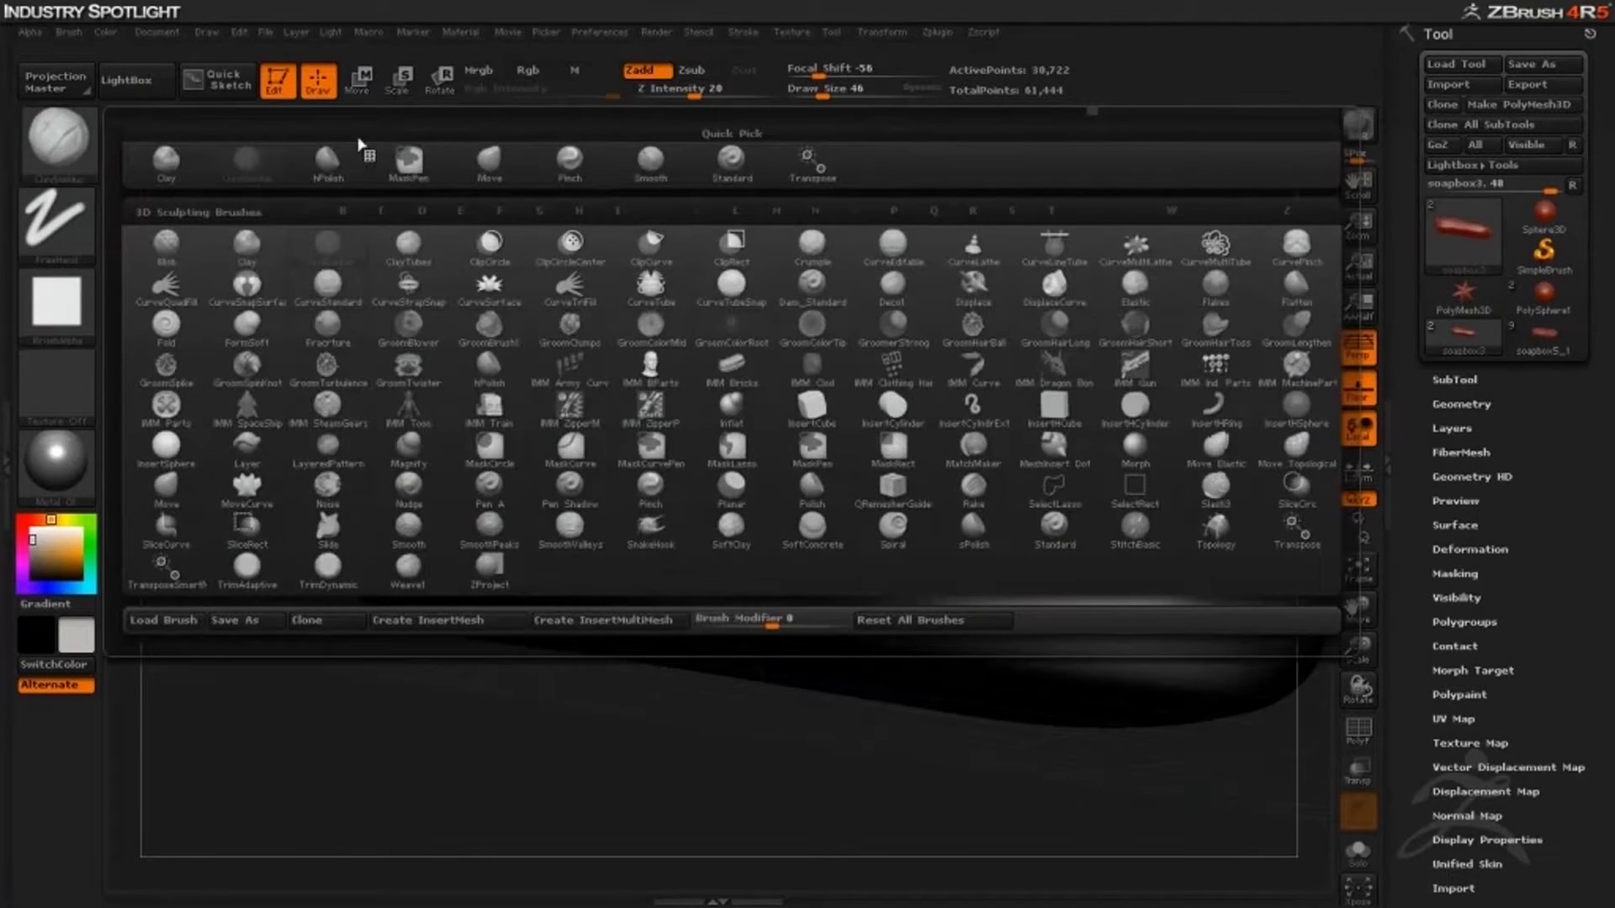
{"action": "left_click", "coordinate": [568, 166]}
{"action": "left_click_drag", "start_coordinate": [631, 702], "coordinate": [605, 746]}
{"action": "key", "text": "space"}
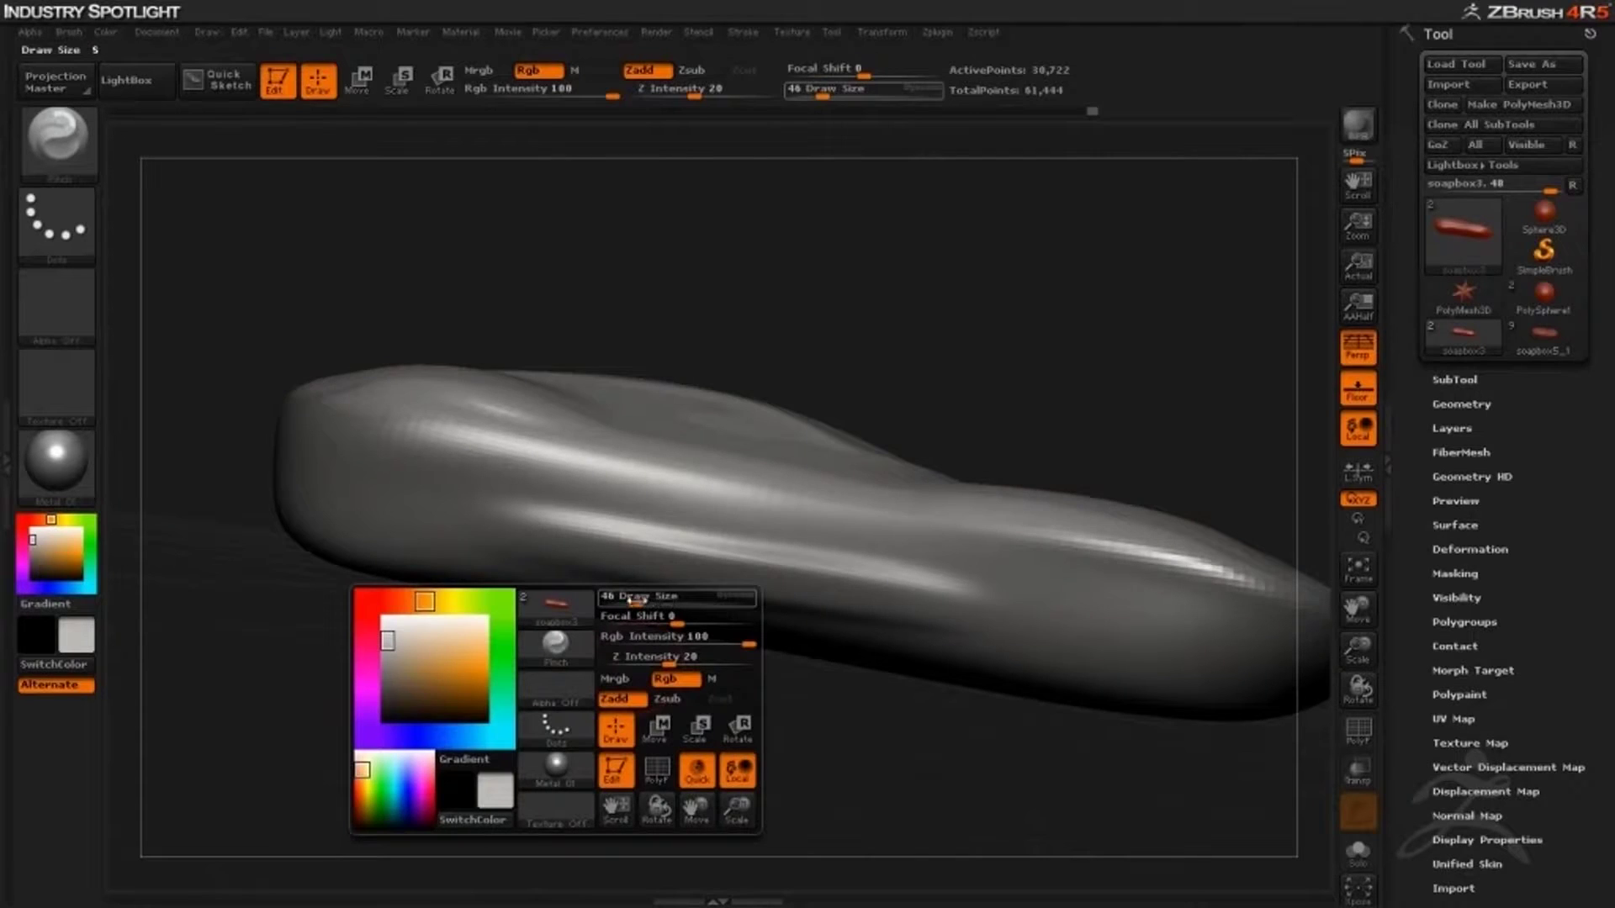
{"action": "left_click_drag", "start_coordinate": [637, 600], "coordinate": [626, 599]}
{"action": "mouse_move", "coordinate": [559, 707]}
{"action": "left_mouse_down"}
{"action": "mouse_move", "coordinate": [544, 735]}
{"action": "mouse_move", "coordinate": [565, 726]}
{"action": "mouse_move", "coordinate": [582, 647]}
{"action": "left_mouse_up"}
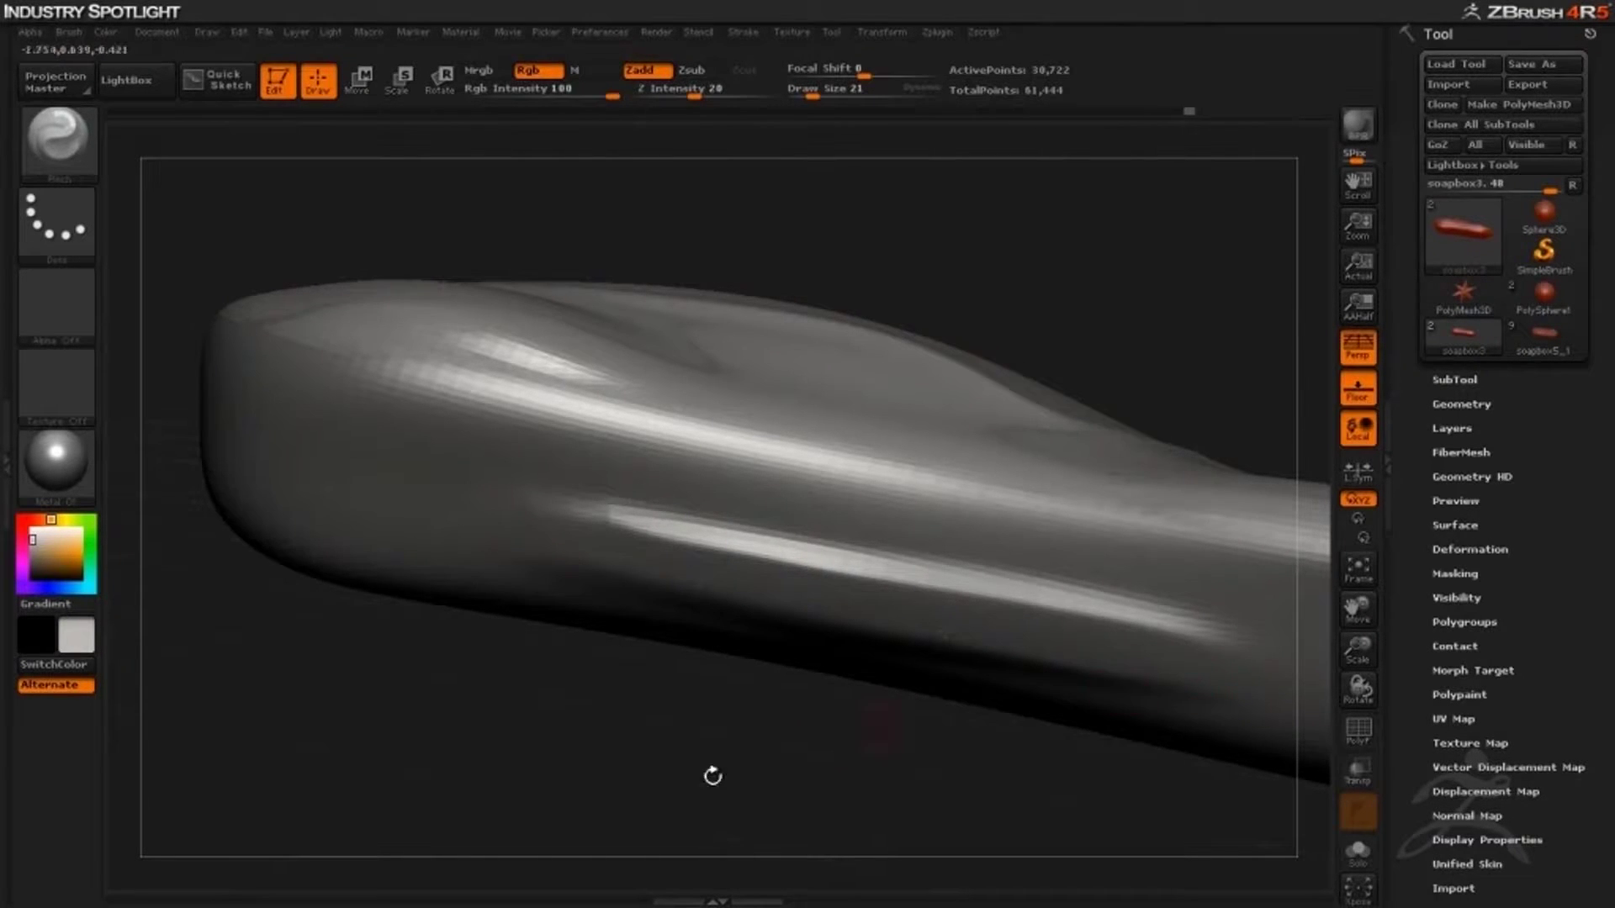
Smooth the area around the pinched character line along the lower body side
{"action": "mouse_move", "coordinate": [713, 776]}
{"action": "left_mouse_down"}
{"action": "mouse_move", "coordinate": [699, 688]}
{"action": "mouse_move", "coordinate": [671, 707]}
{"action": "left_mouse_up"}
{"action": "key", "text": "shift"}
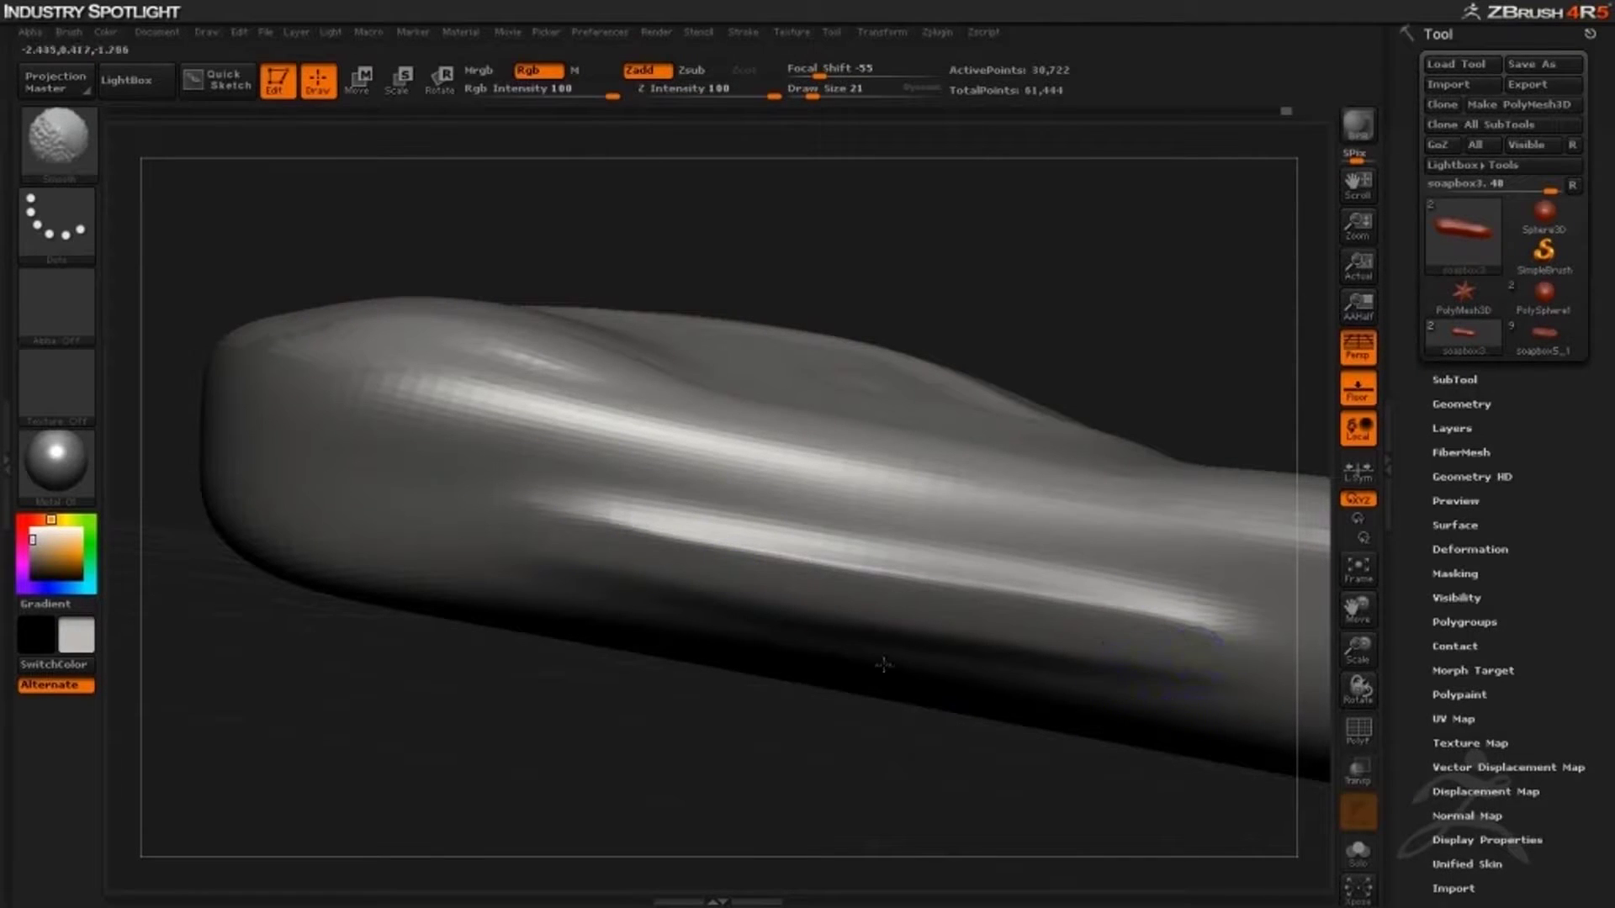
{"action": "mouse_move", "coordinate": [451, 735]}
{"action": "left_mouse_down"}
{"action": "mouse_move", "coordinate": [415, 783]}
{"action": "mouse_move", "coordinate": [429, 765]}
{"action": "mouse_move", "coordinate": [579, 740]}
{"action": "mouse_move", "coordinate": [631, 757]}
{"action": "mouse_move", "coordinate": [642, 740]}
{"action": "mouse_move", "coordinate": [498, 647]}
{"action": "mouse_move", "coordinate": [517, 557]}
{"action": "left_mouse_up"}
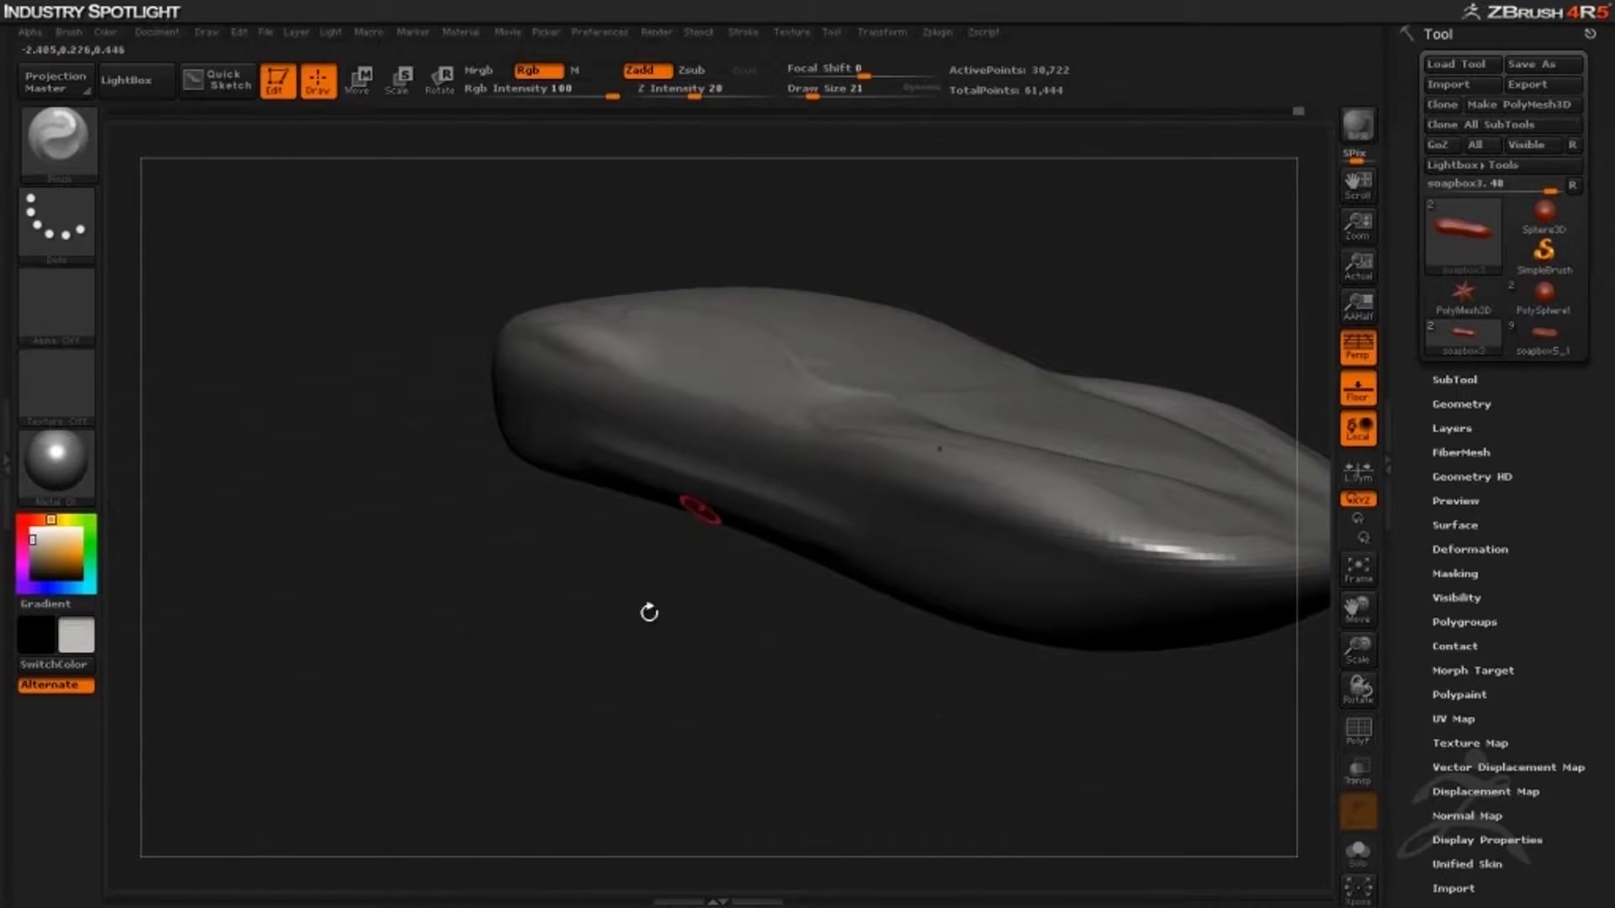
{"action": "mouse_move", "coordinate": [648, 613]}
{"action": "left_mouse_down"}
{"action": "mouse_move", "coordinate": [538, 683]}
{"action": "mouse_move", "coordinate": [545, 705]}
{"action": "mouse_move", "coordinate": [574, 689]}
{"action": "mouse_move", "coordinate": [552, 613]}
{"action": "mouse_move", "coordinate": [371, 454]}
{"action": "left_mouse_up"}
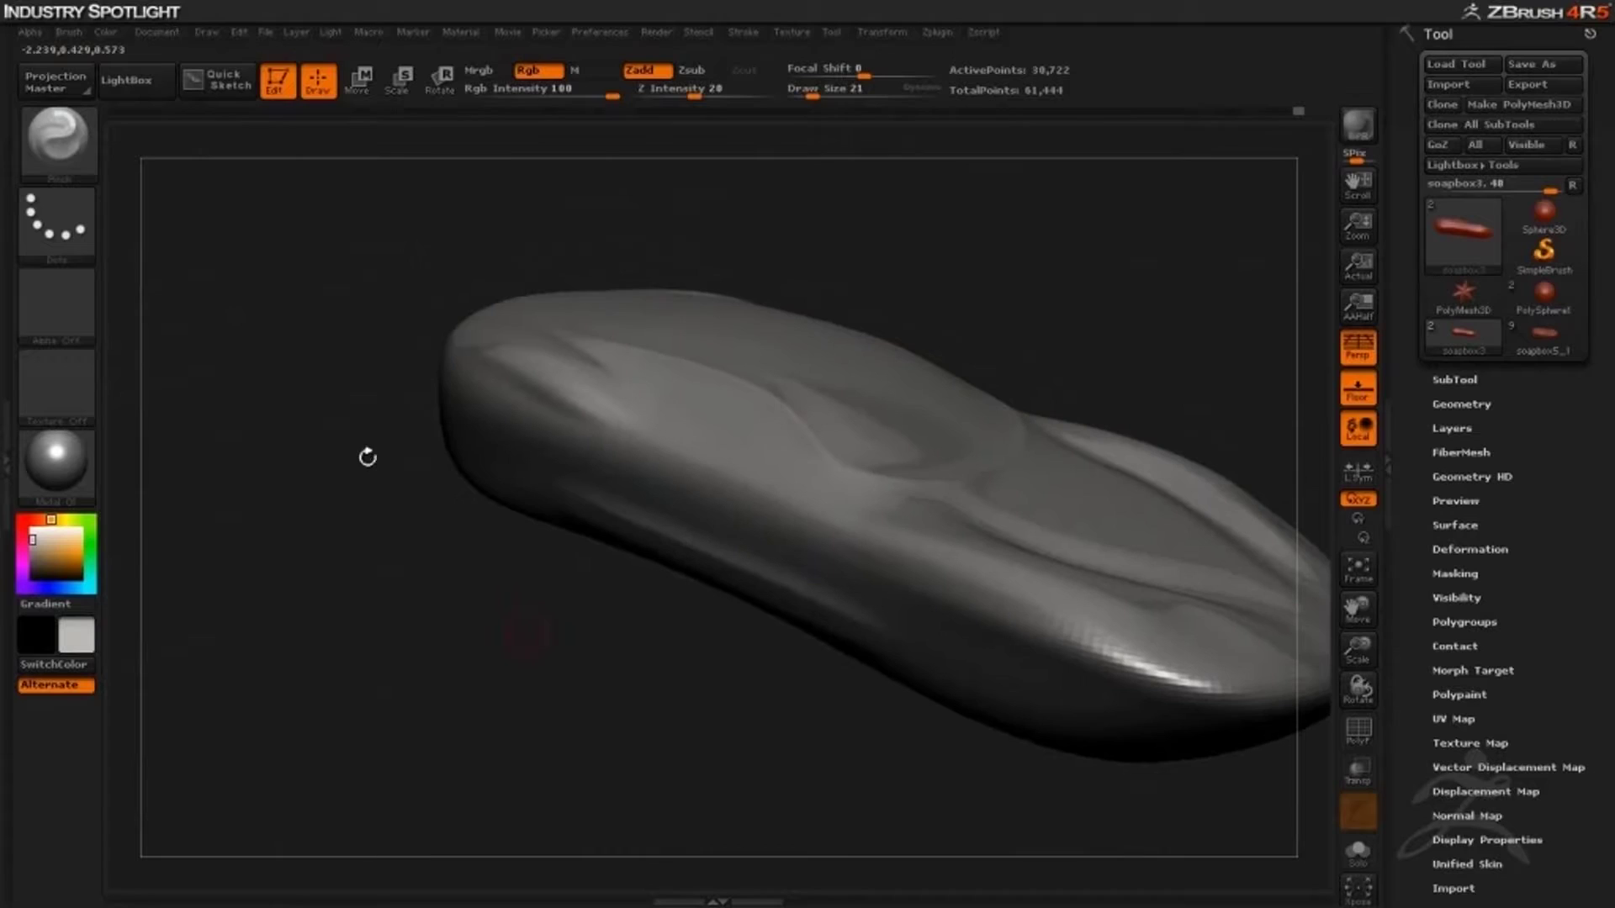
Switch to the hPolish brush at draw size 49 and flatten the side surface of the front fender
{"action": "left_click", "coordinate": [61, 153]}
{"action": "left_click", "coordinate": [329, 162]}
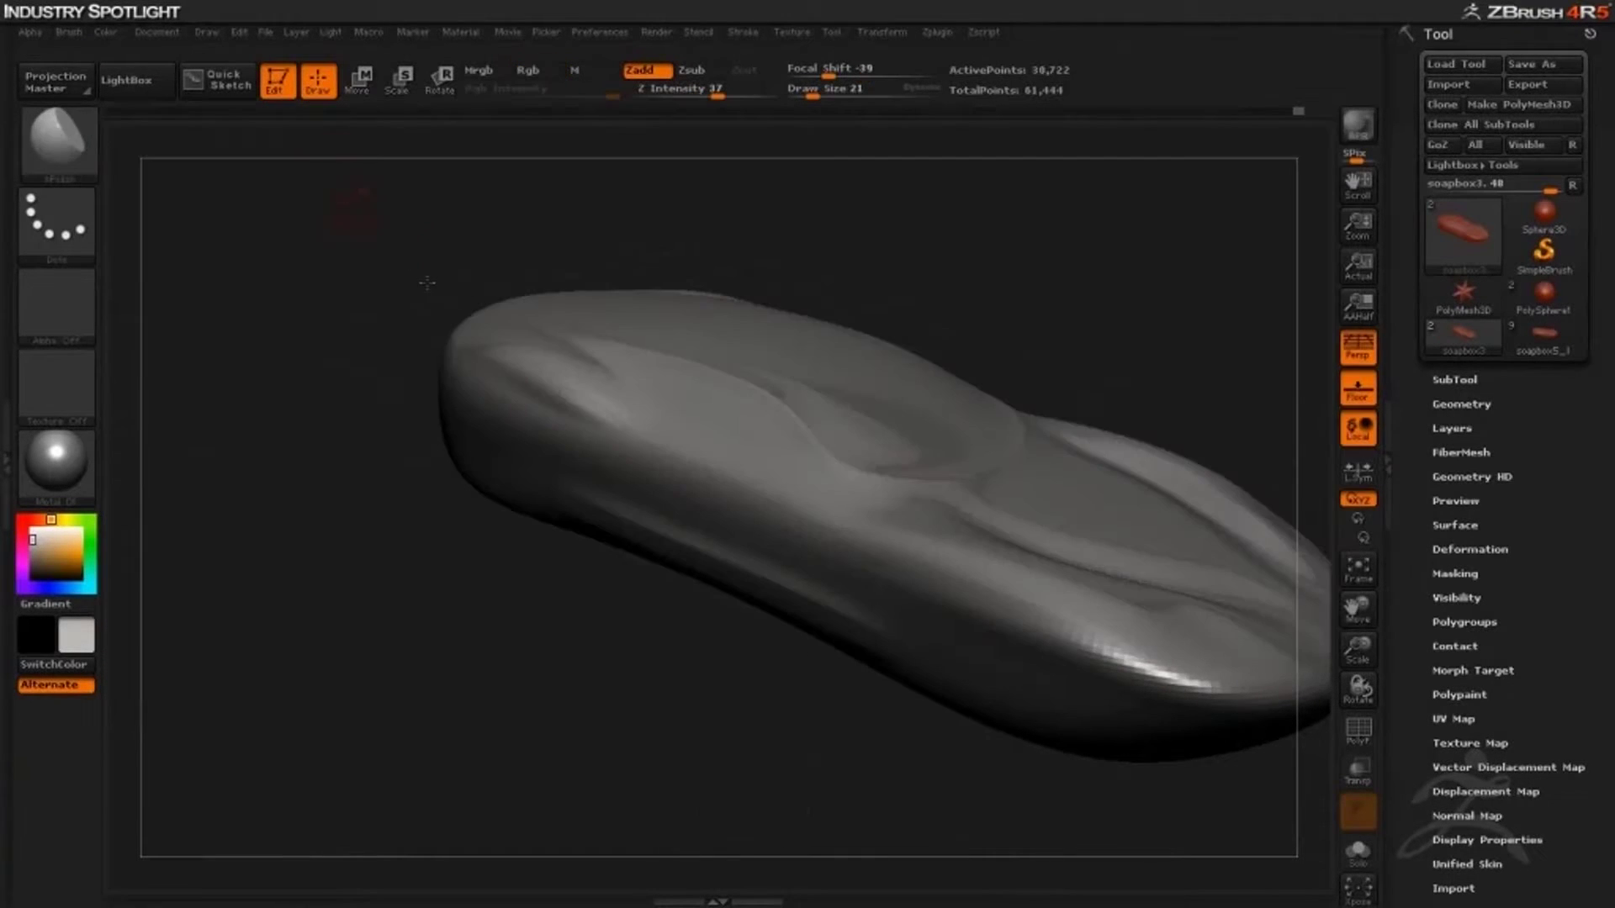
{"action": "left_click_drag", "start_coordinate": [625, 707], "coordinate": [736, 602]}
{"action": "key", "text": "space"}
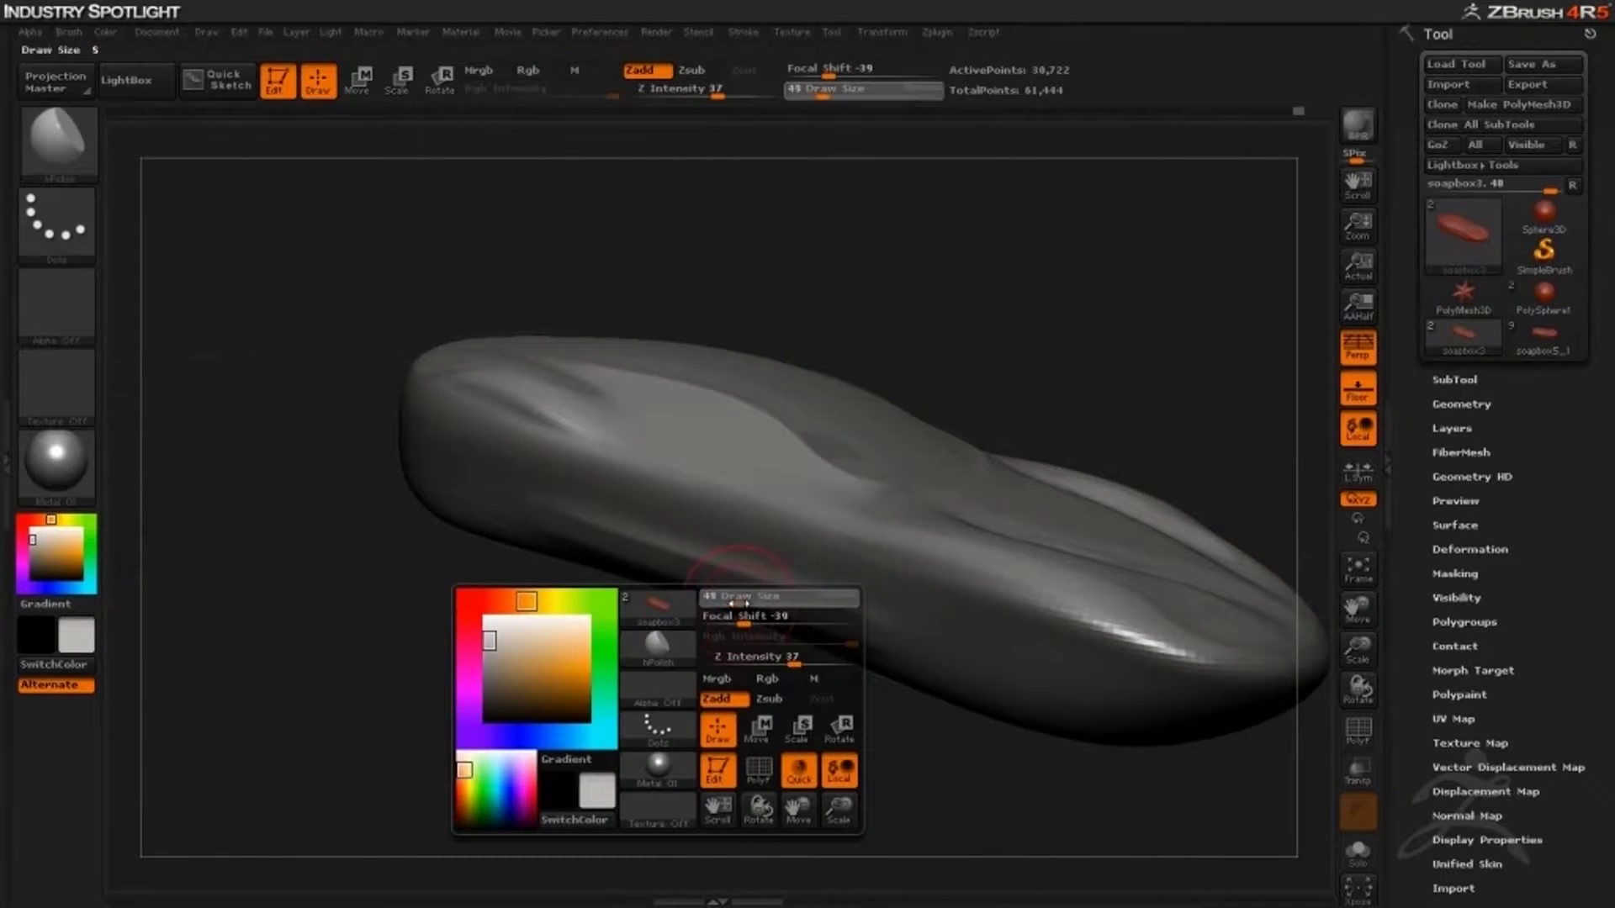
{"action": "left_click_drag", "start_coordinate": [667, 718], "coordinate": [743, 614]}
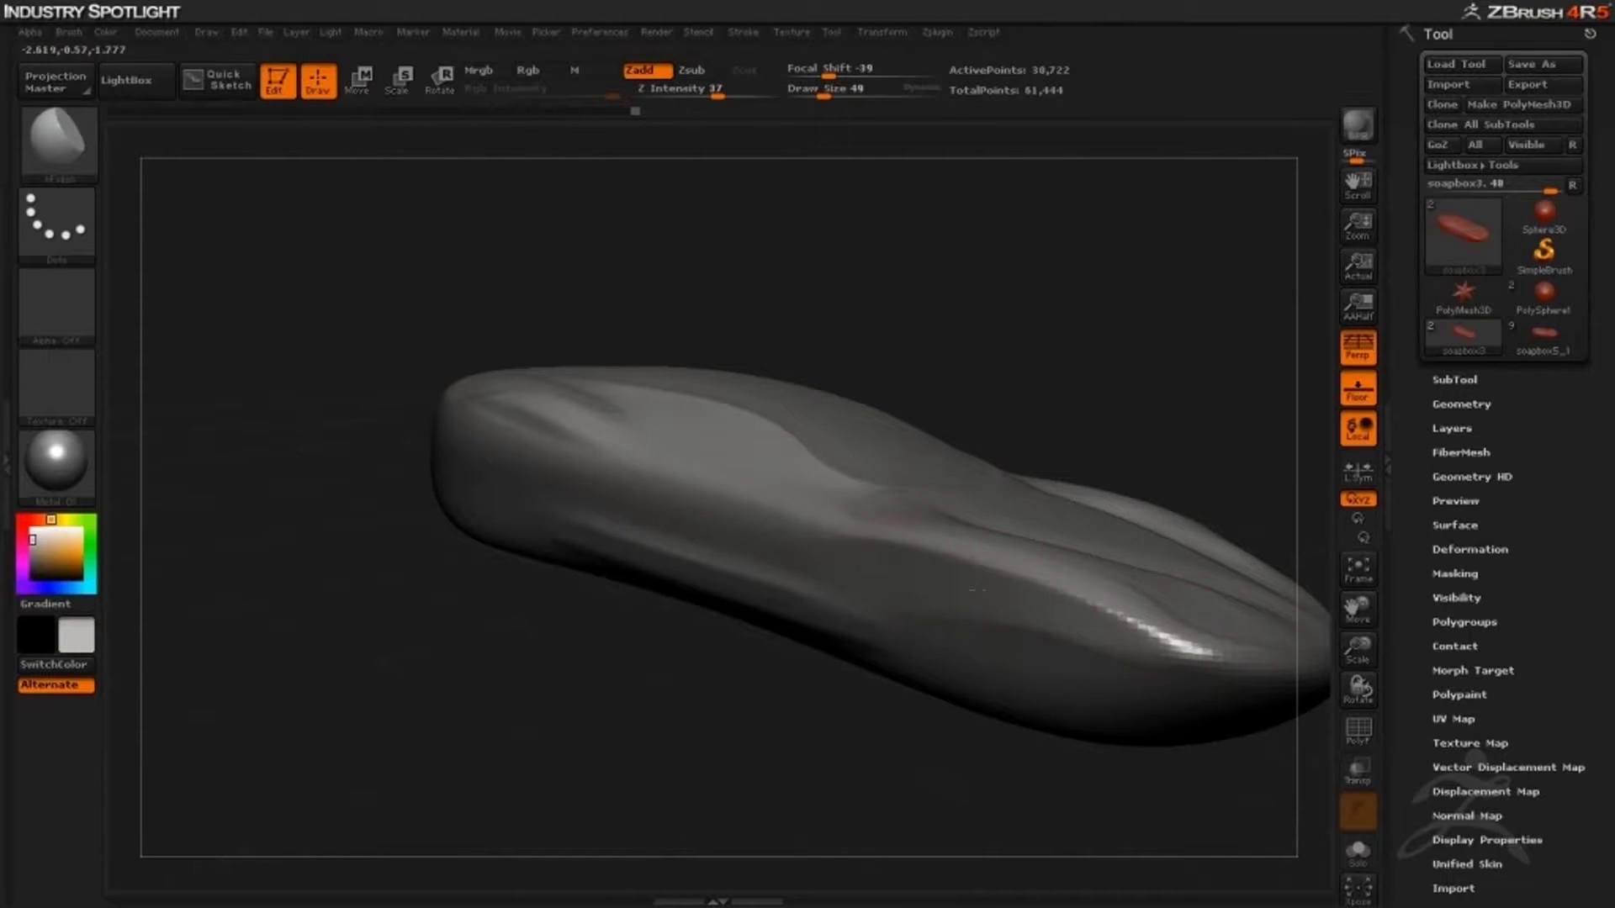
{"action": "left_click_drag", "start_coordinate": [855, 778], "coordinate": [566, 585]}
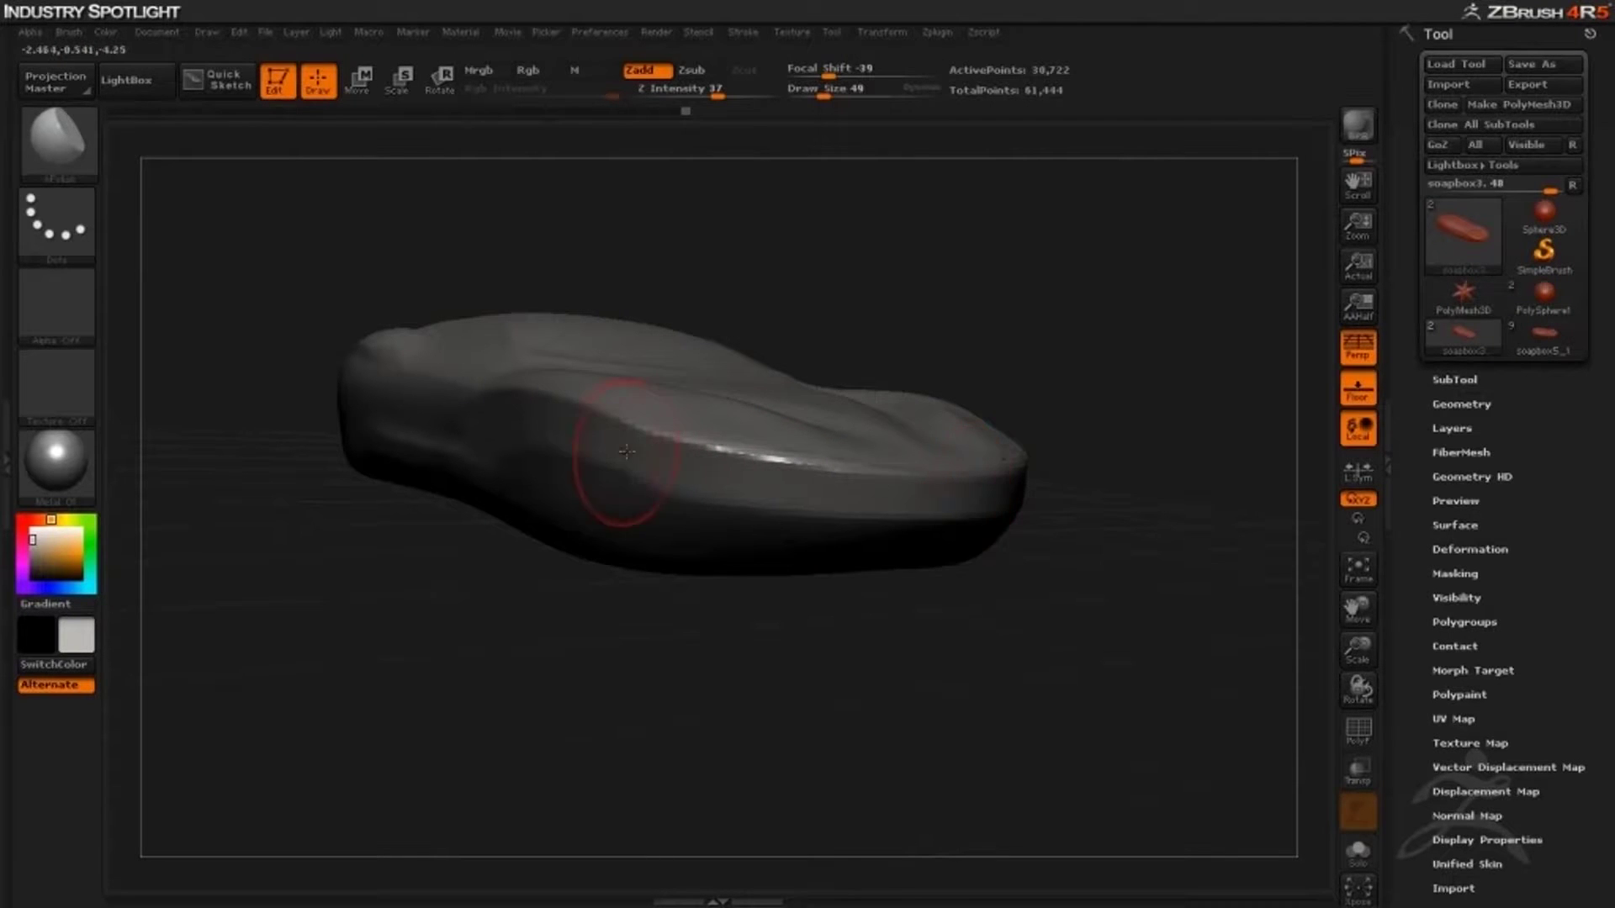
Polish the front edge of the nose and flatten the hood and front fender surfaces into cleaner planes
{"action": "mouse_move", "coordinate": [557, 663]}
{"action": "left_mouse_down"}
{"action": "mouse_move", "coordinate": [540, 714]}
{"action": "mouse_move", "coordinate": [580, 665]}
{"action": "left_mouse_up"}
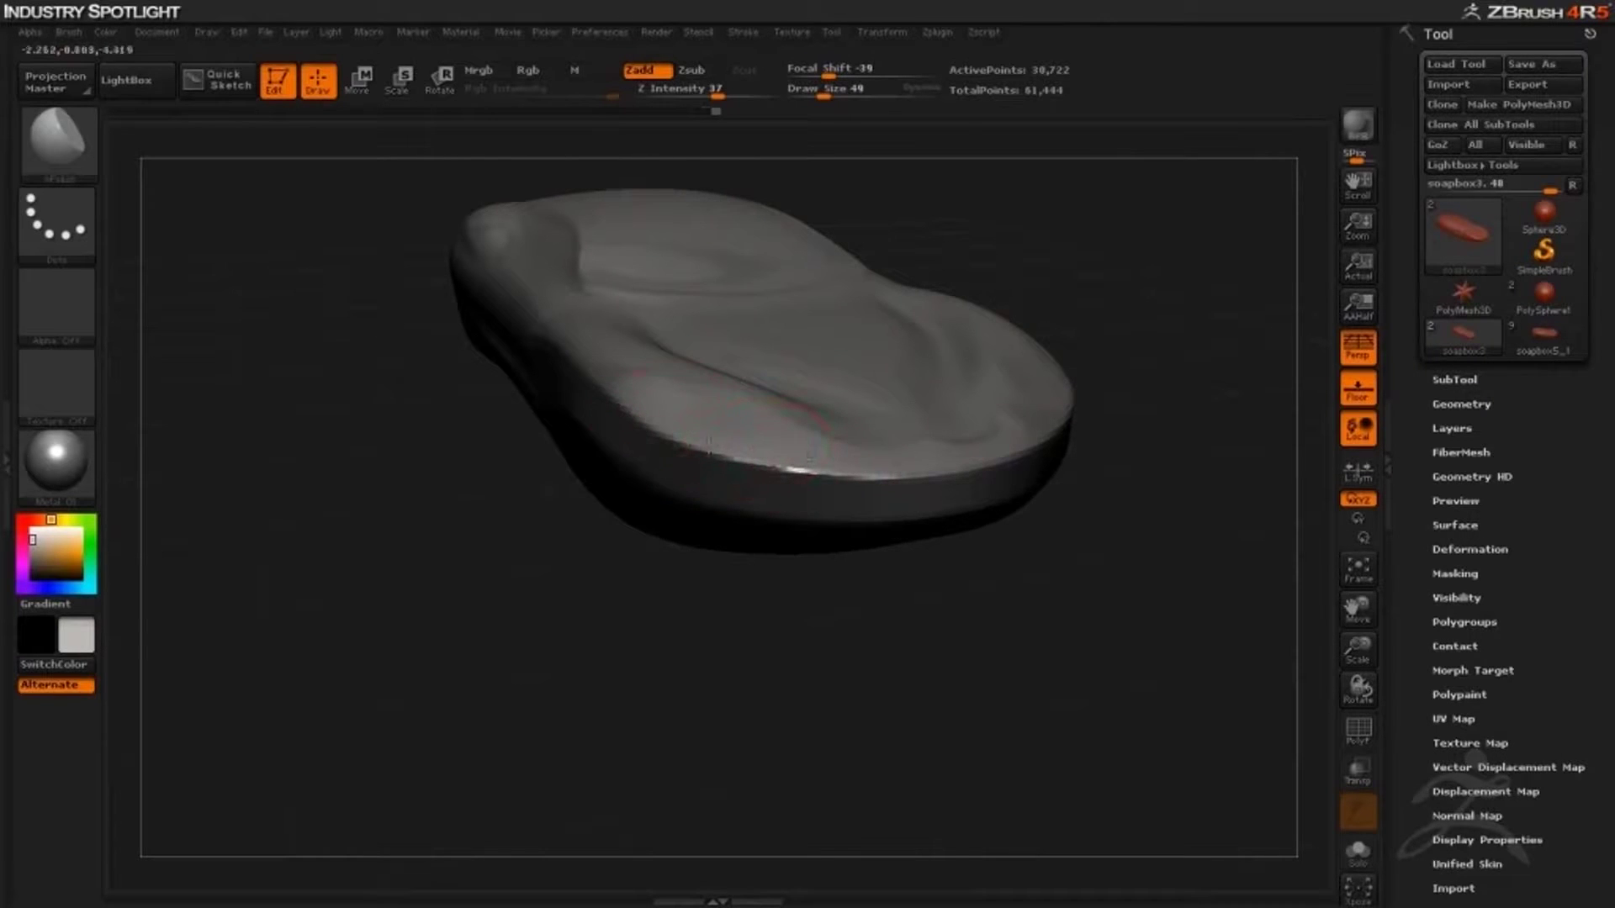
{"action": "left_click_drag", "start_coordinate": [892, 628], "coordinate": [831, 649]}
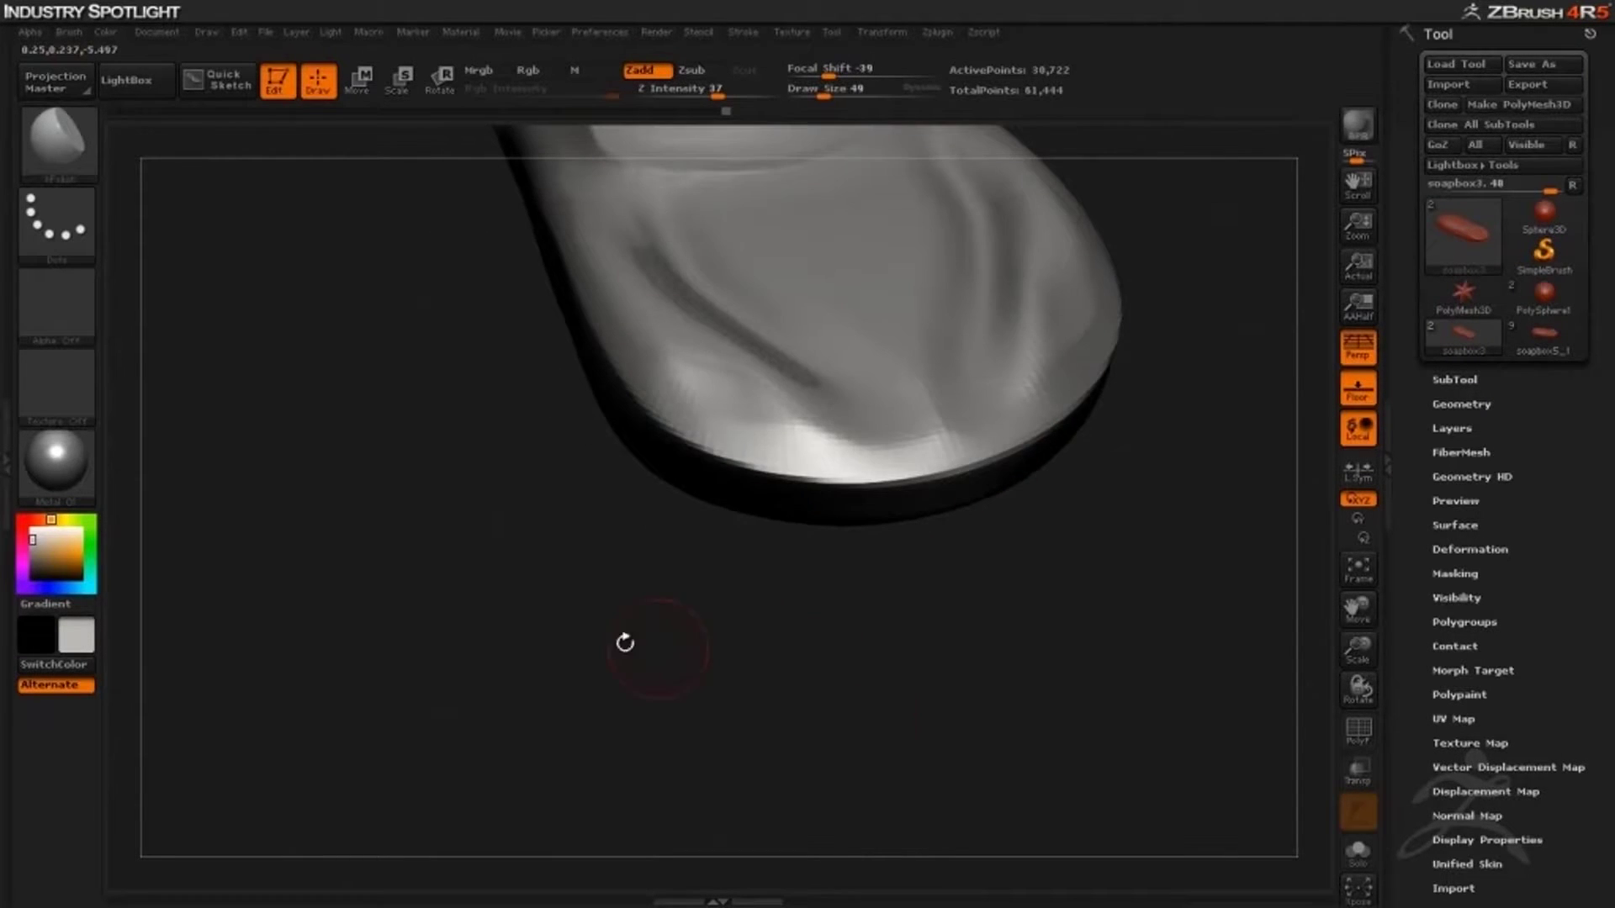
{"action": "left_click_drag", "start_coordinate": [625, 643], "coordinate": [594, 457]}
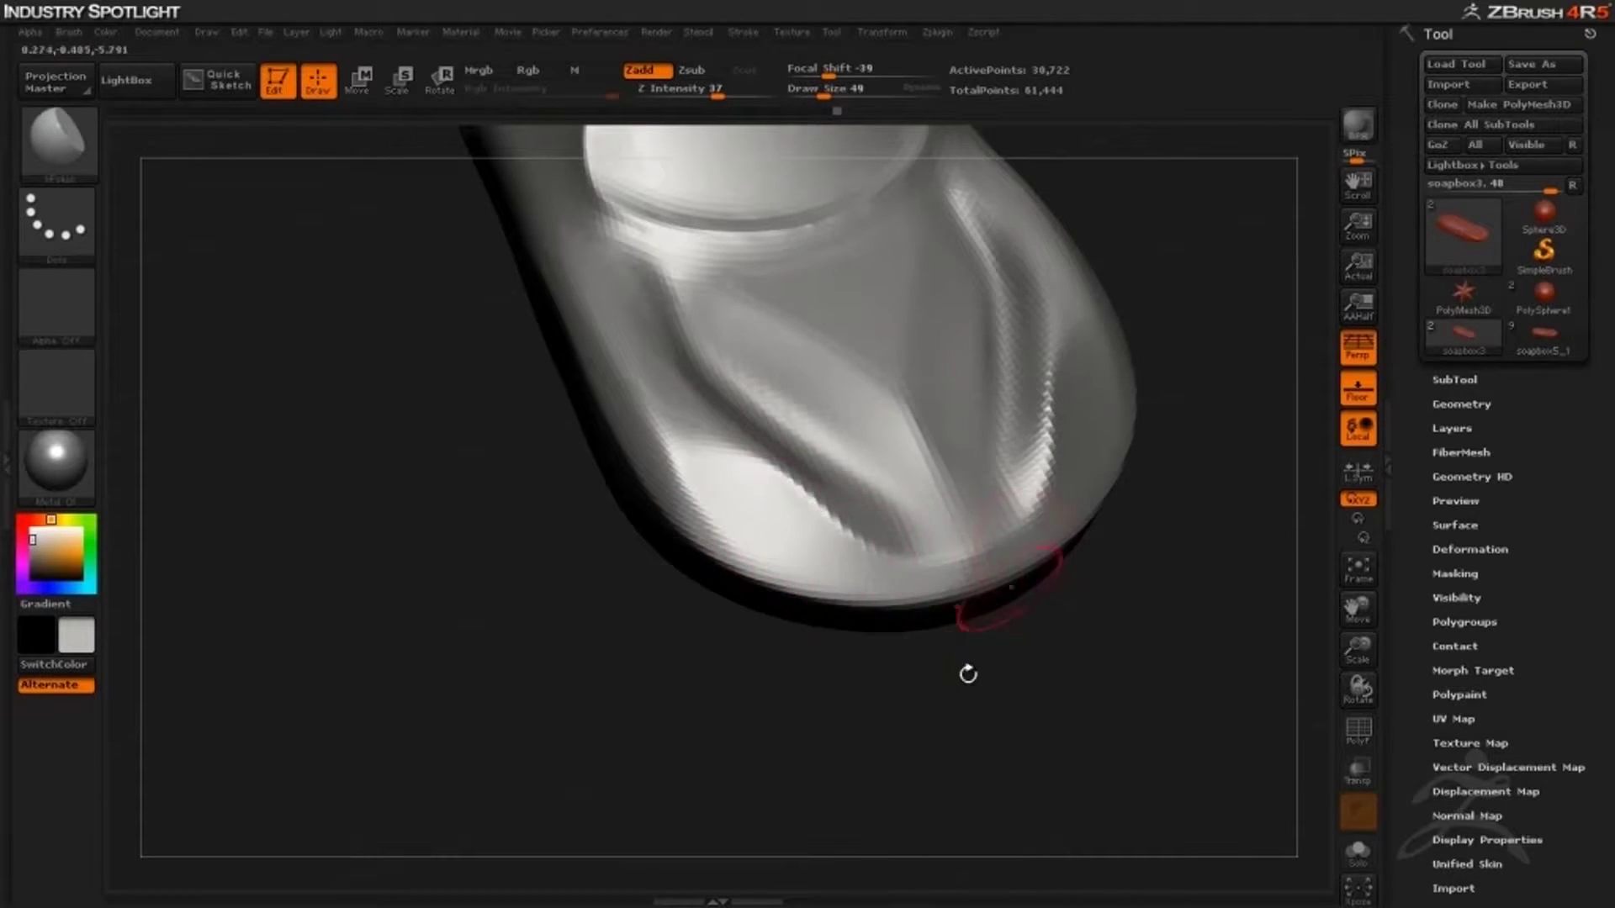
{"action": "mouse_move", "coordinate": [968, 673]}
{"action": "left_mouse_down"}
{"action": "mouse_move", "coordinate": [1017, 653]}
{"action": "mouse_move", "coordinate": [930, 724]}
{"action": "mouse_move", "coordinate": [1005, 641]}
{"action": "mouse_move", "coordinate": [951, 724]}
{"action": "mouse_move", "coordinate": [740, 681]}
{"action": "mouse_move", "coordinate": [709, 698]}
{"action": "mouse_move", "coordinate": [660, 664]}
{"action": "mouse_move", "coordinate": [519, 681]}
{"action": "mouse_move", "coordinate": [559, 732]}
{"action": "mouse_move", "coordinate": [425, 720]}
{"action": "mouse_move", "coordinate": [588, 541]}
{"action": "mouse_move", "coordinate": [647, 543]}
{"action": "left_mouse_up"}
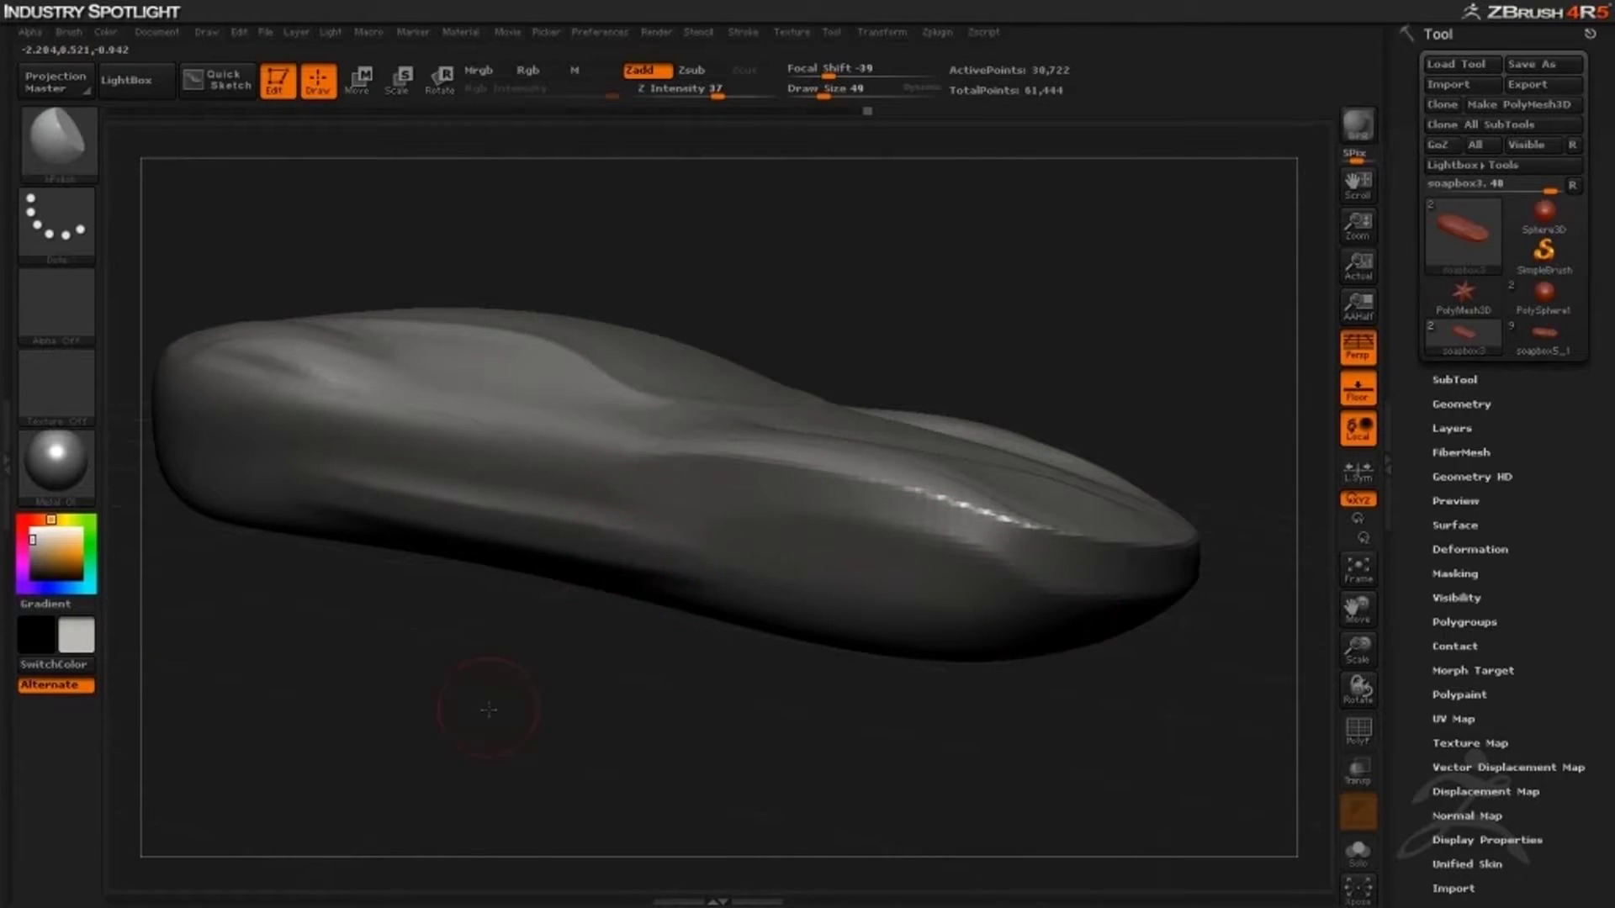
Polish a flat, crisp-edged band along the shoulder line from the rear fender toward the front fender
{"action": "mouse_move", "coordinate": [488, 710]}
{"action": "left_mouse_down"}
{"action": "mouse_move", "coordinate": [350, 659]}
{"action": "mouse_move", "coordinate": [386, 663]}
{"action": "mouse_move", "coordinate": [266, 415]}
{"action": "left_mouse_up"}
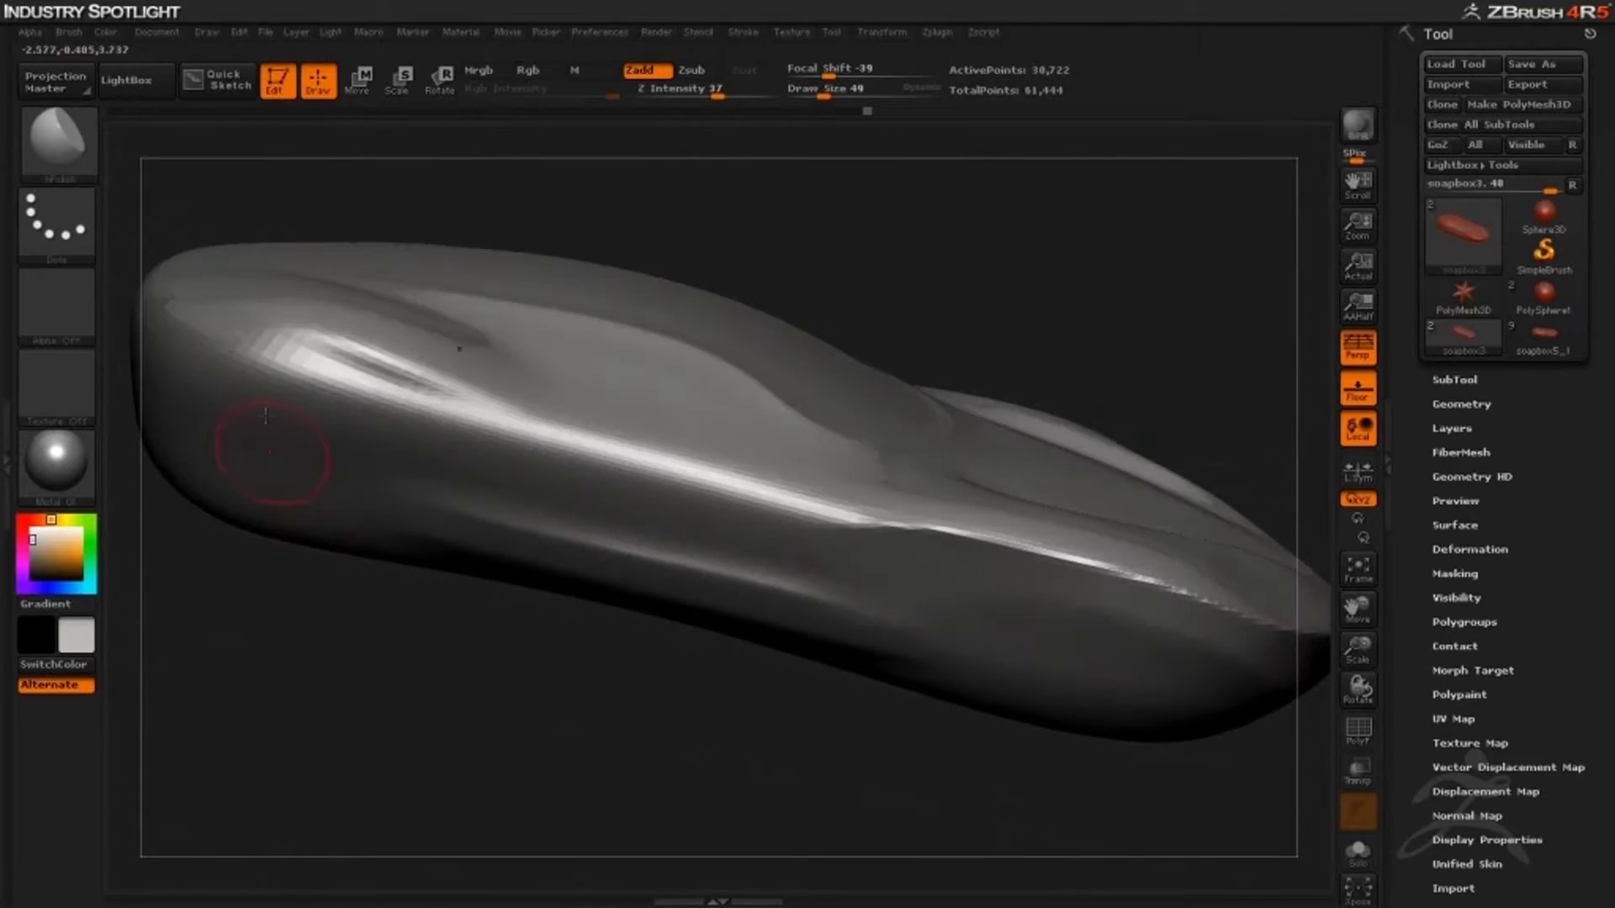
{"action": "mouse_move", "coordinate": [318, 369]}
{"action": "left_mouse_down"}
{"action": "mouse_move", "coordinate": [454, 414]}
{"action": "mouse_move", "coordinate": [414, 425]}
{"action": "mouse_move", "coordinate": [465, 421]}
{"action": "mouse_move", "coordinate": [315, 357]}
{"action": "mouse_move", "coordinate": [441, 420]}
{"action": "left_mouse_up"}
{"action": "left_click_drag", "start_coordinate": [253, 379], "coordinate": [496, 395]}
{"action": "mouse_move", "coordinate": [344, 403]}
{"action": "left_mouse_down"}
{"action": "mouse_move", "coordinate": [874, 521]}
{"action": "mouse_move", "coordinate": [647, 458]}
{"action": "left_mouse_up"}
{"action": "mouse_move", "coordinate": [497, 421]}
{"action": "left_mouse_down"}
{"action": "mouse_move", "coordinate": [850, 505]}
{"action": "mouse_move", "coordinate": [332, 368]}
{"action": "mouse_move", "coordinate": [854, 521]}
{"action": "mouse_move", "coordinate": [492, 426]}
{"action": "left_mouse_up"}
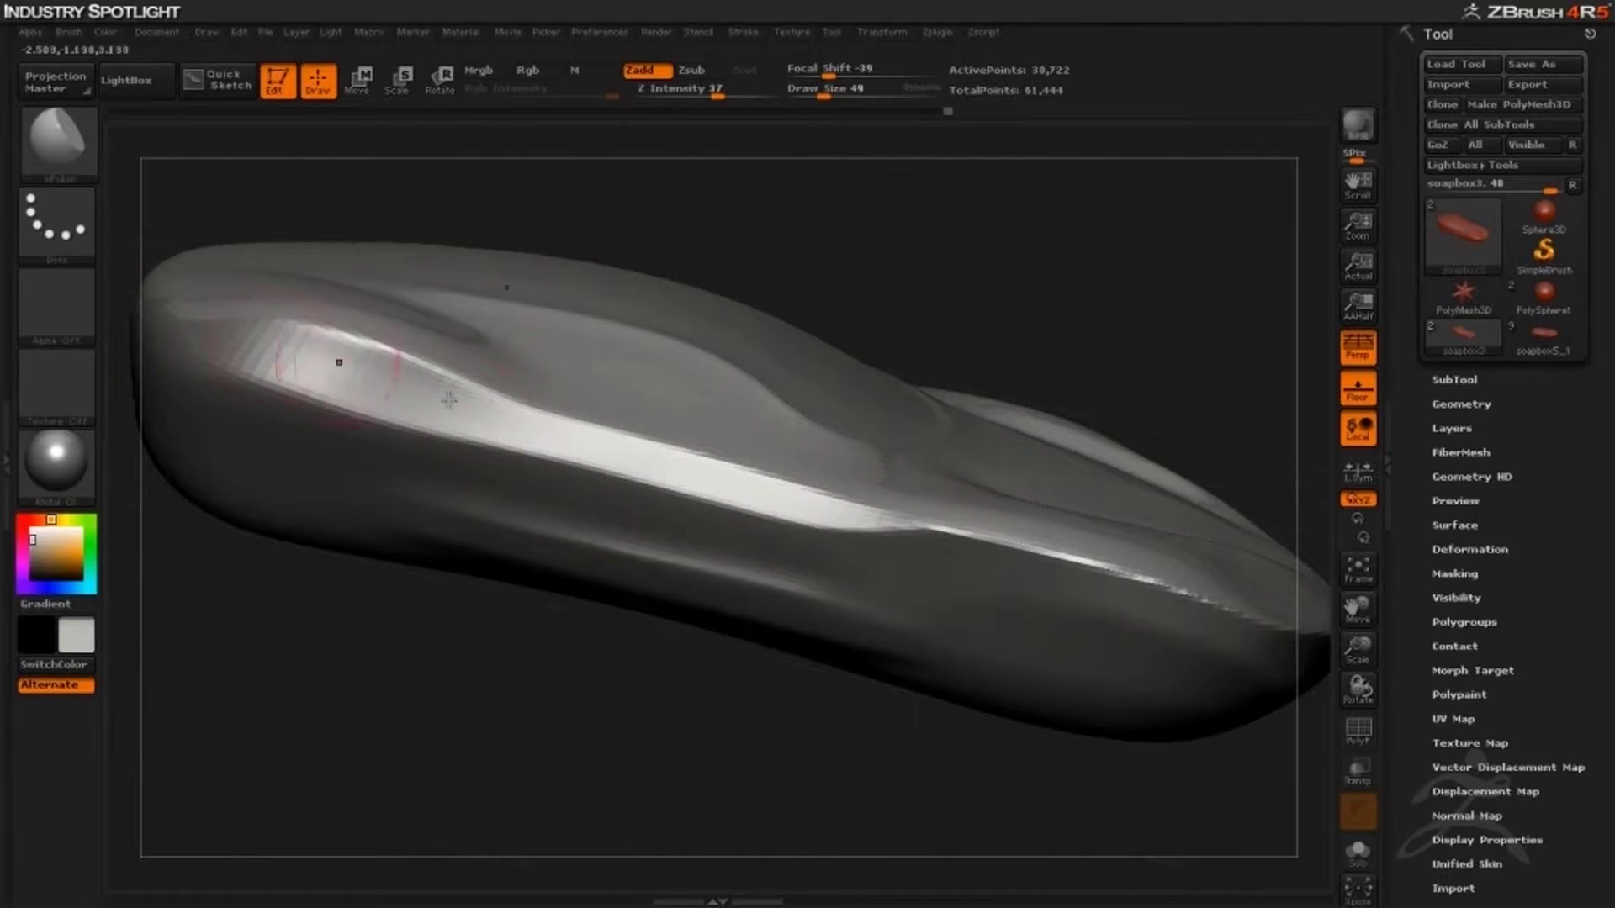
{"action": "mouse_move", "coordinate": [309, 357]}
{"action": "left_mouse_down"}
{"action": "mouse_move", "coordinate": [451, 415]}
{"action": "mouse_move", "coordinate": [1036, 550]}
{"action": "left_mouse_up"}
{"action": "left_click_drag", "start_coordinate": [558, 634], "coordinate": [569, 714]}
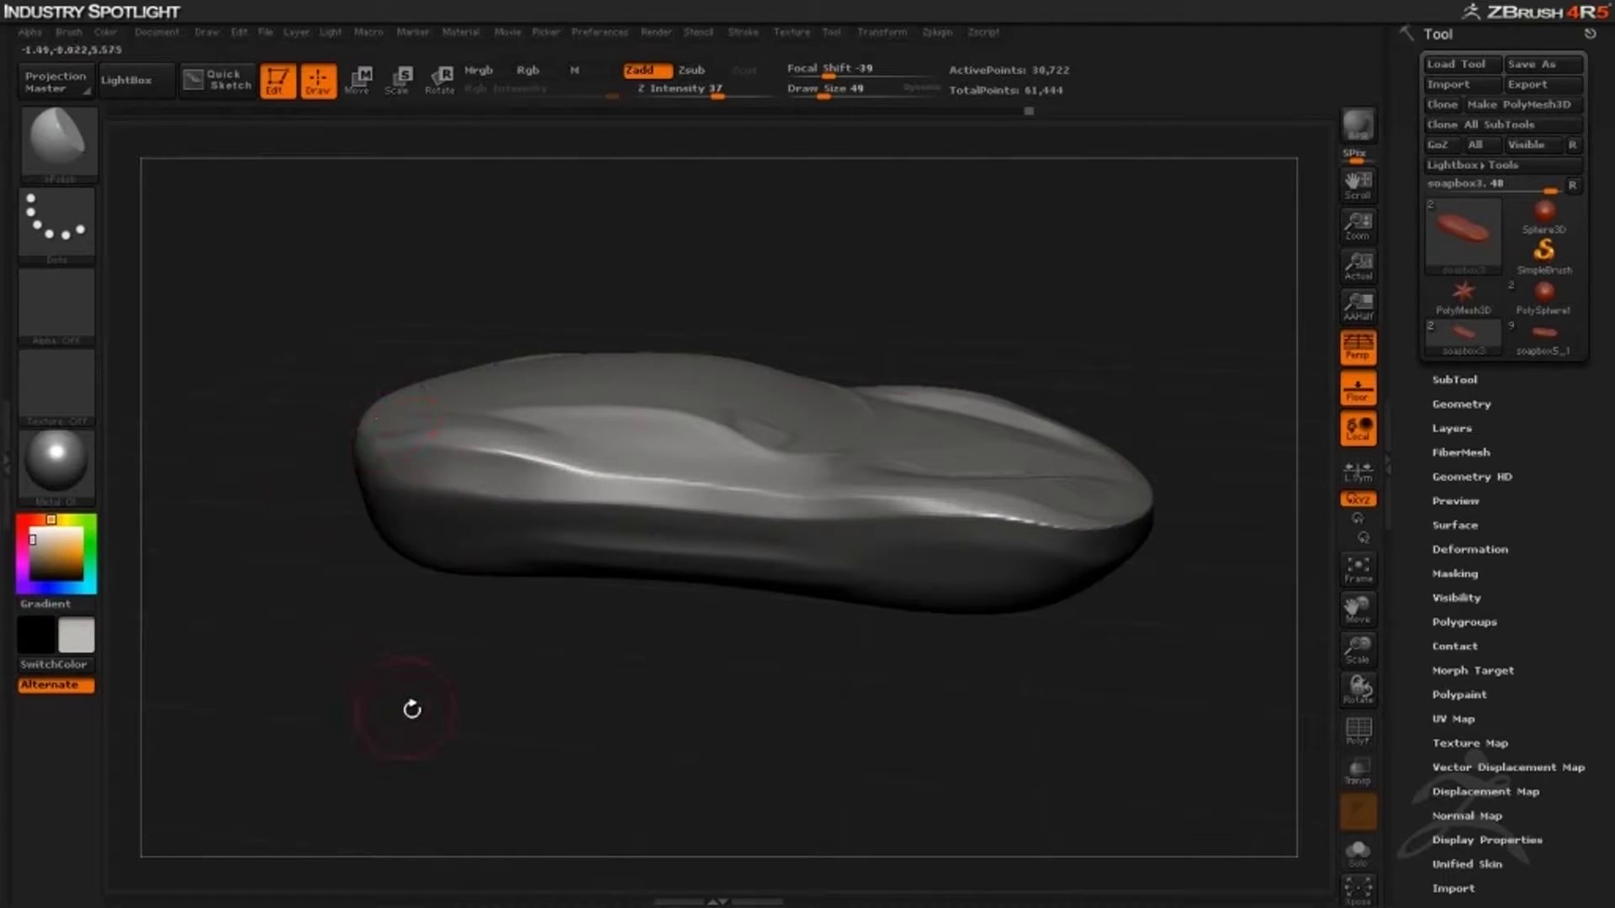
Change the masking brush's stroke from Lasso to FreeHand
{"action": "mouse_move", "coordinate": [412, 709]}
{"action": "left_mouse_down"}
{"action": "mouse_move", "coordinate": [422, 673]}
{"action": "mouse_move", "coordinate": [386, 613]}
{"action": "left_mouse_up"}
{"action": "key", "text": "ctrl+shift"}
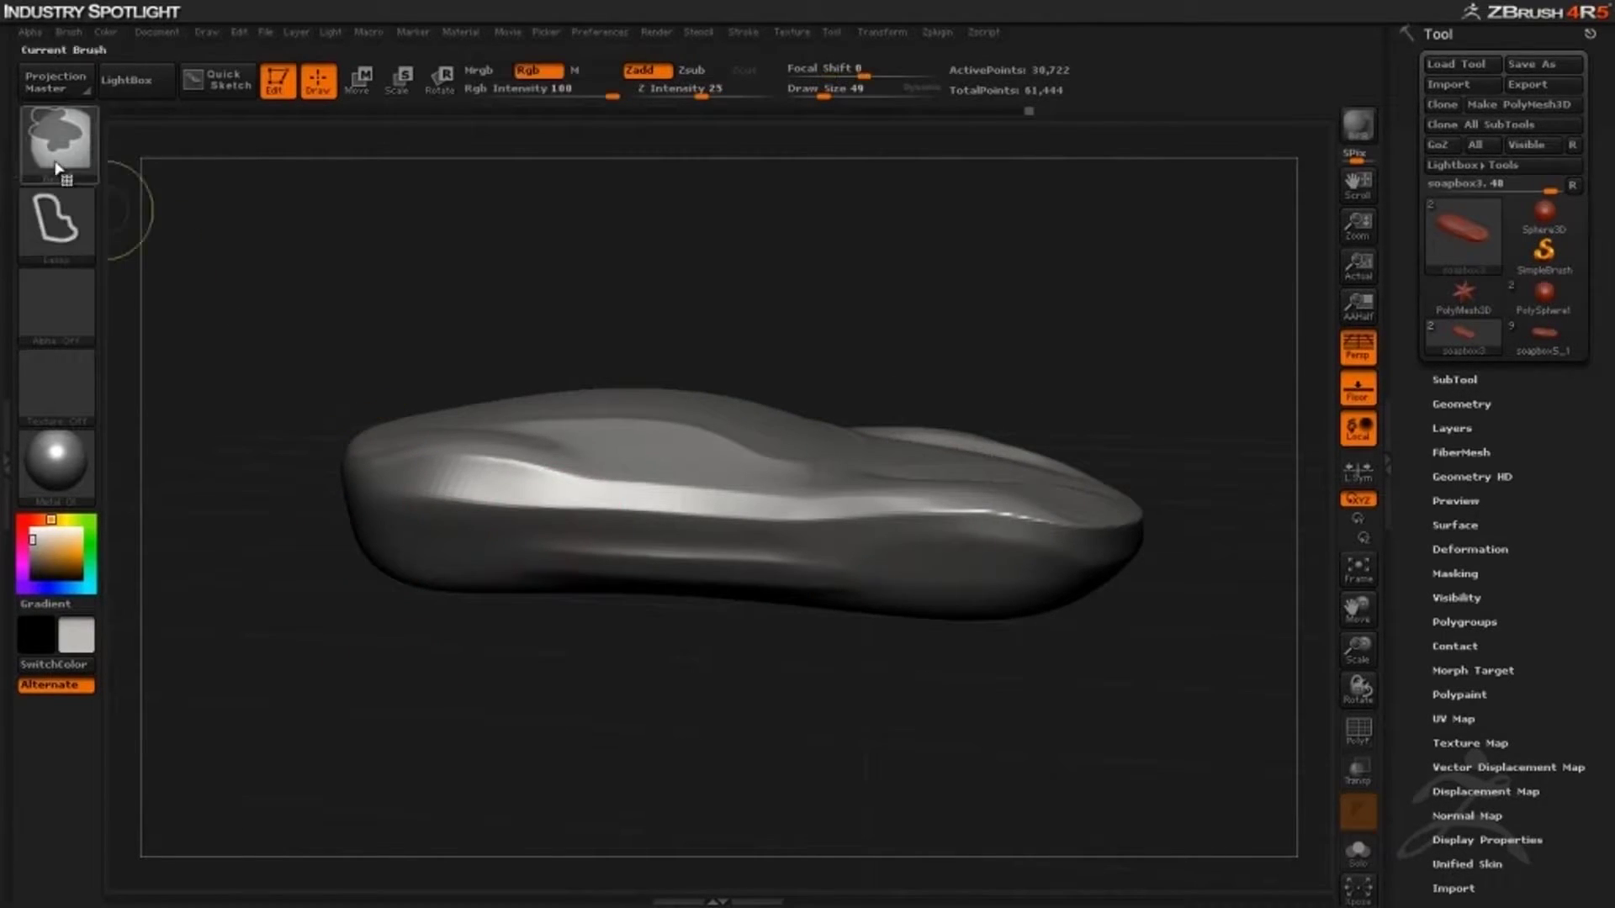
{"action": "left_click", "coordinate": [50, 217]}
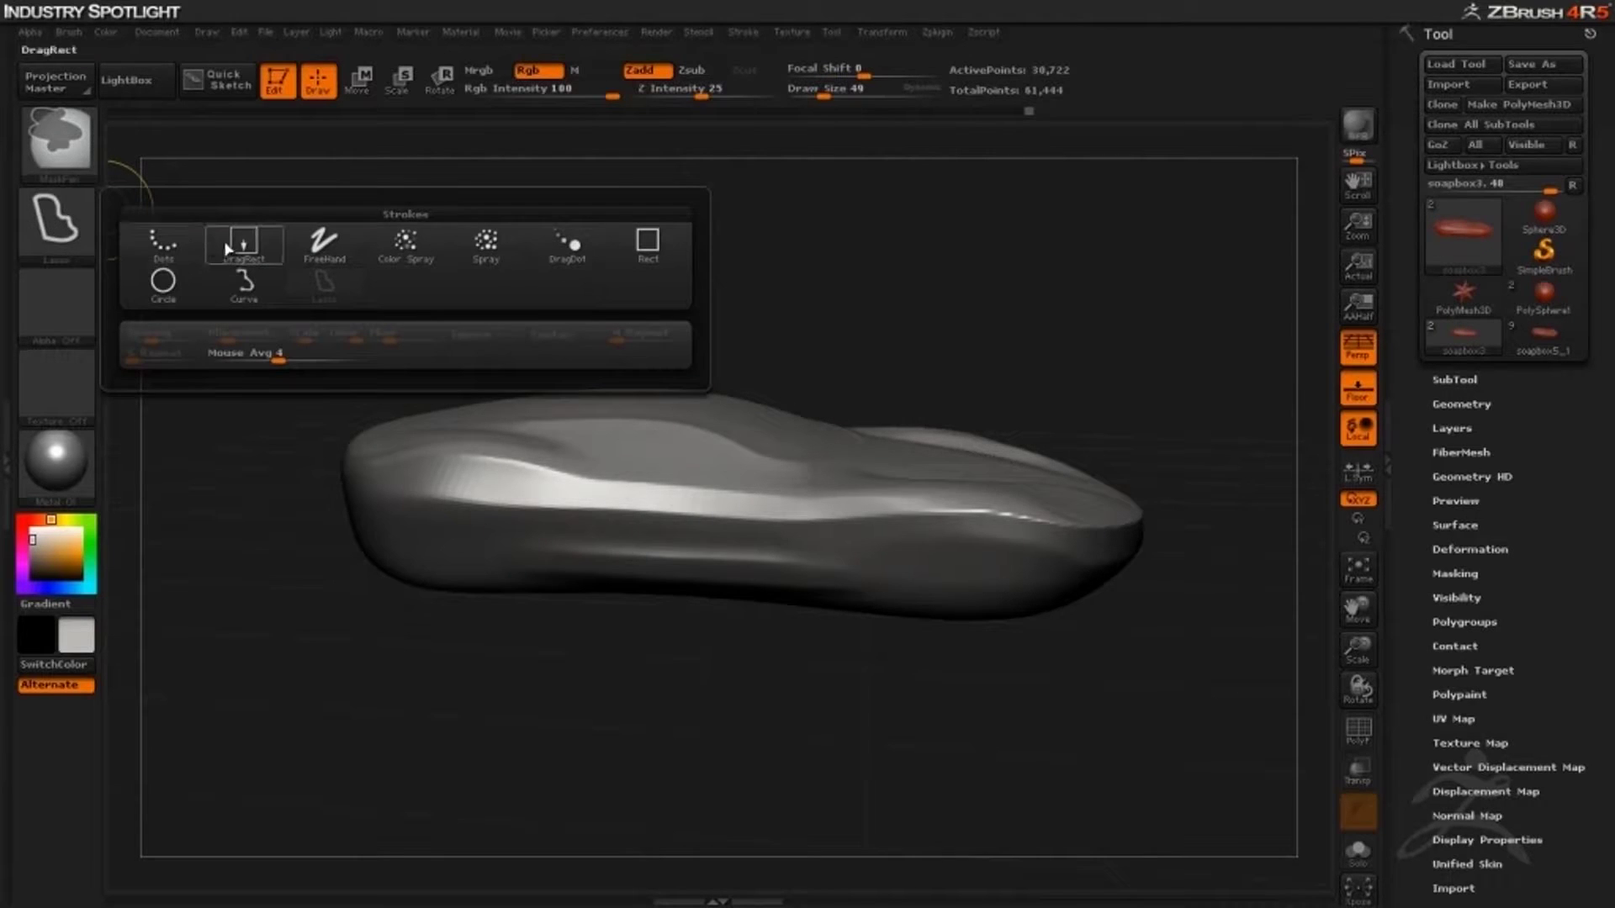
{"action": "left_click", "coordinate": [320, 245]}
Try masking the headlight shapes on the front fenders at draw size 23, and clear the mask
{"action": "mouse_move", "coordinate": [508, 659]}
{"action": "left_mouse_down"}
{"action": "mouse_move", "coordinate": [509, 622]}
{"action": "mouse_move", "coordinate": [416, 489]}
{"action": "left_mouse_up"}
{"action": "key", "text": "space"}
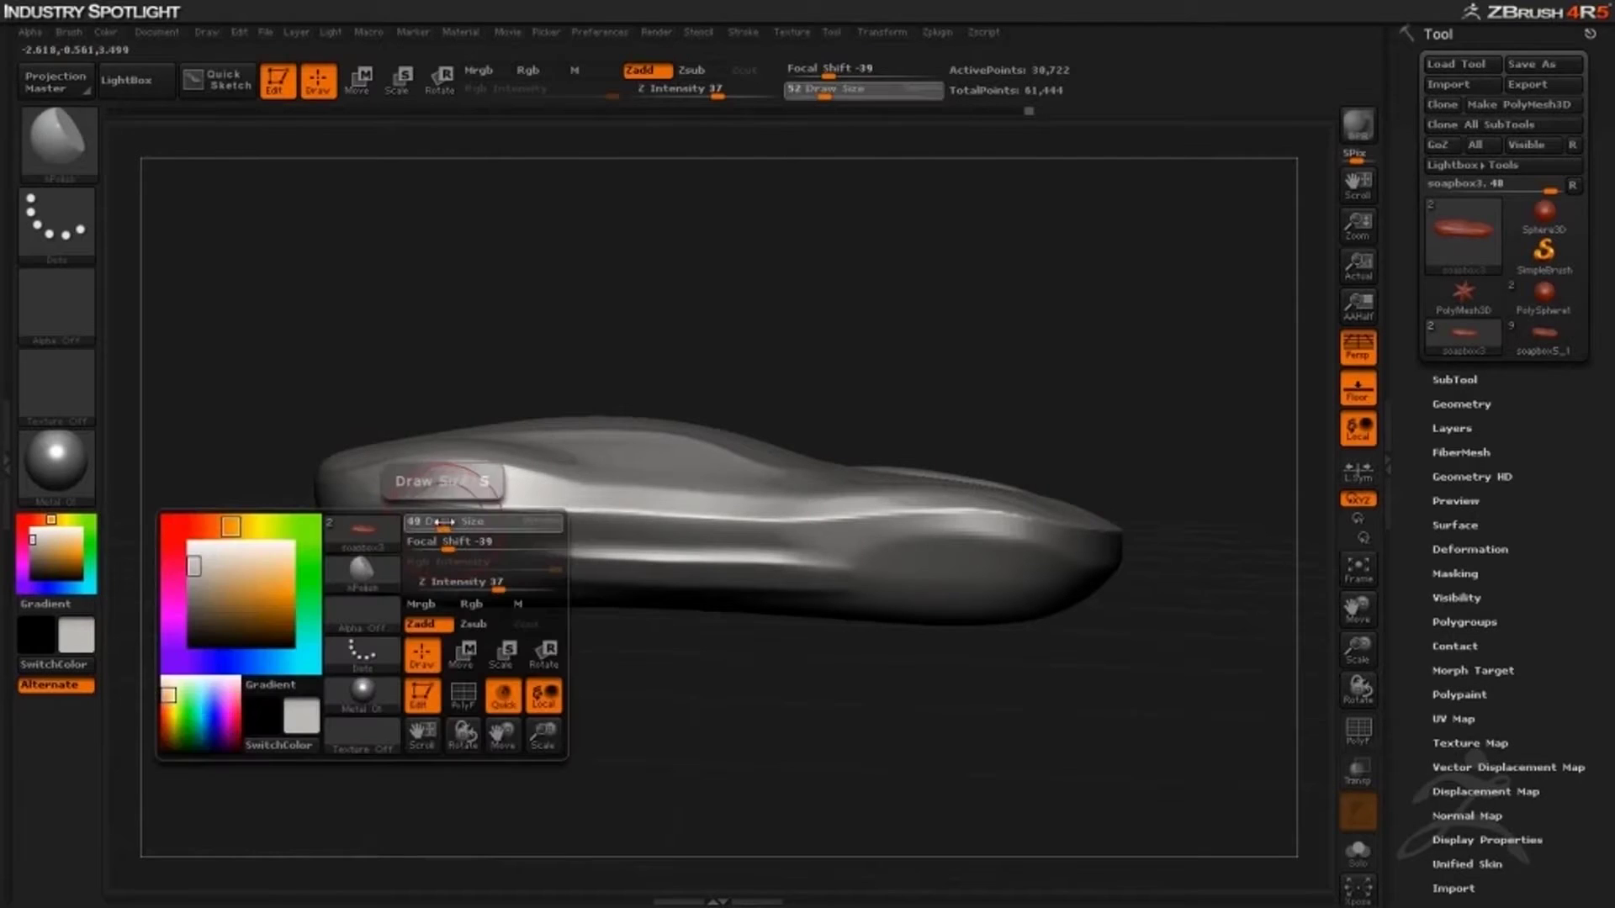
{"action": "mouse_move", "coordinate": [517, 626]}
{"action": "left_mouse_down"}
{"action": "mouse_move", "coordinate": [567, 716]}
{"action": "mouse_move", "coordinate": [1041, 616]}
{"action": "mouse_move", "coordinate": [1127, 642]}
{"action": "mouse_move", "coordinate": [1007, 594]}
{"action": "mouse_move", "coordinate": [1156, 652]}
{"action": "left_mouse_up"}
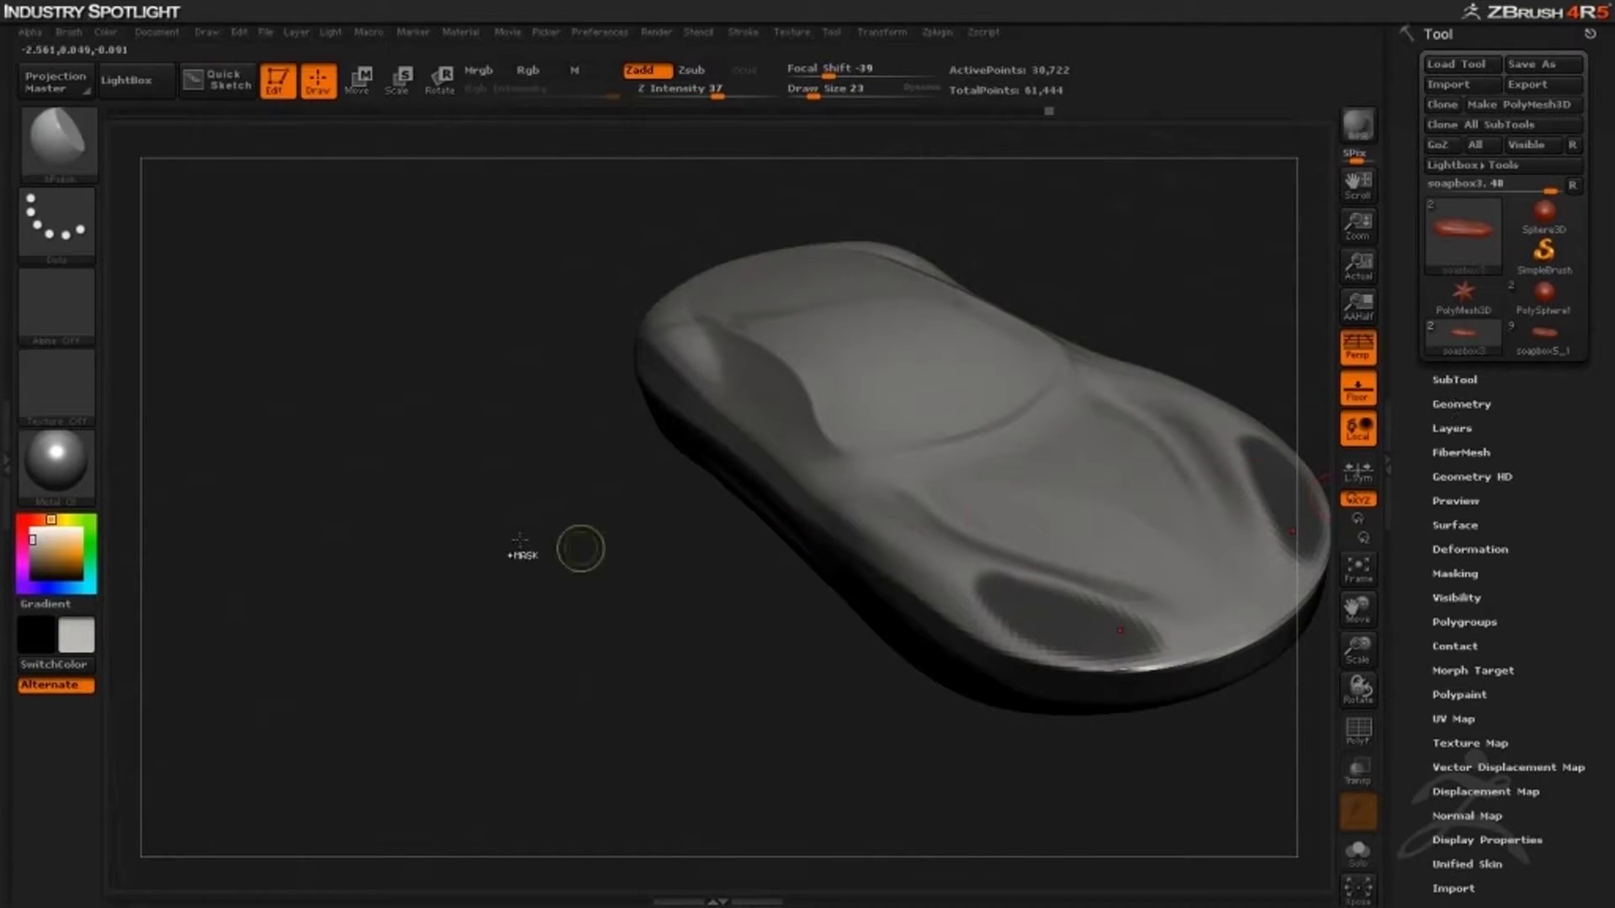
{"action": "left_click_drag", "start_coordinate": [580, 548], "coordinate": [619, 581], "text": "ctrl"}
Divide the car body mesh up to subdivision level 6
{"action": "left_click", "coordinate": [1451, 405]}
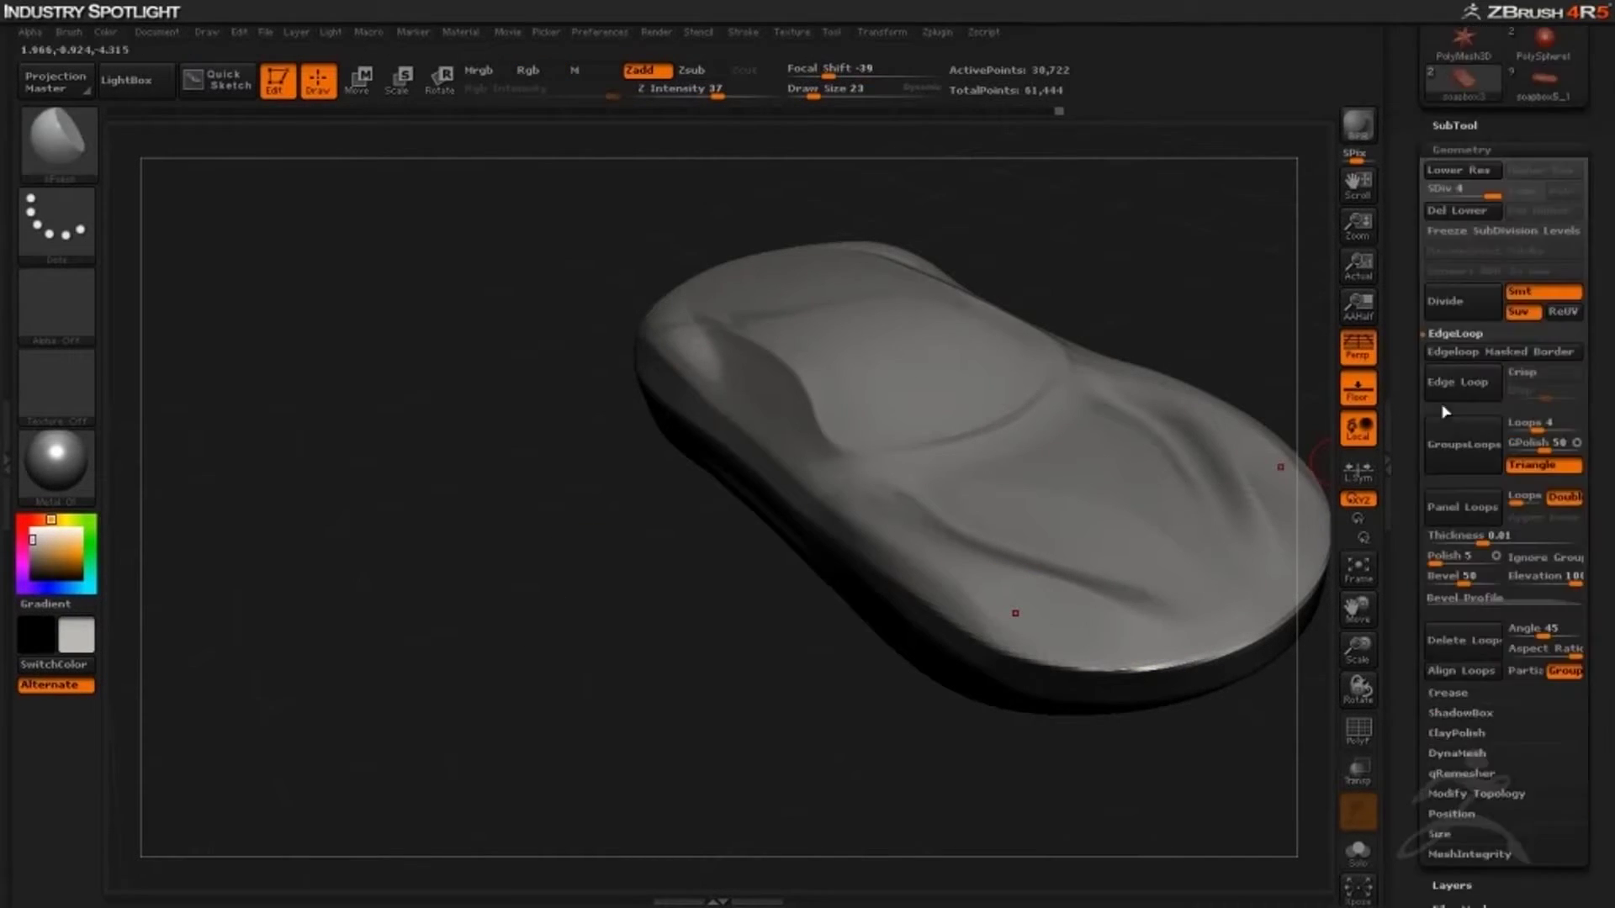
{"action": "left_click", "coordinate": [1461, 300]}
{"action": "left_click_drag", "start_coordinate": [703, 726], "coordinate": [739, 572]}
{"action": "left_click_drag", "start_coordinate": [544, 728], "coordinate": [504, 522]}
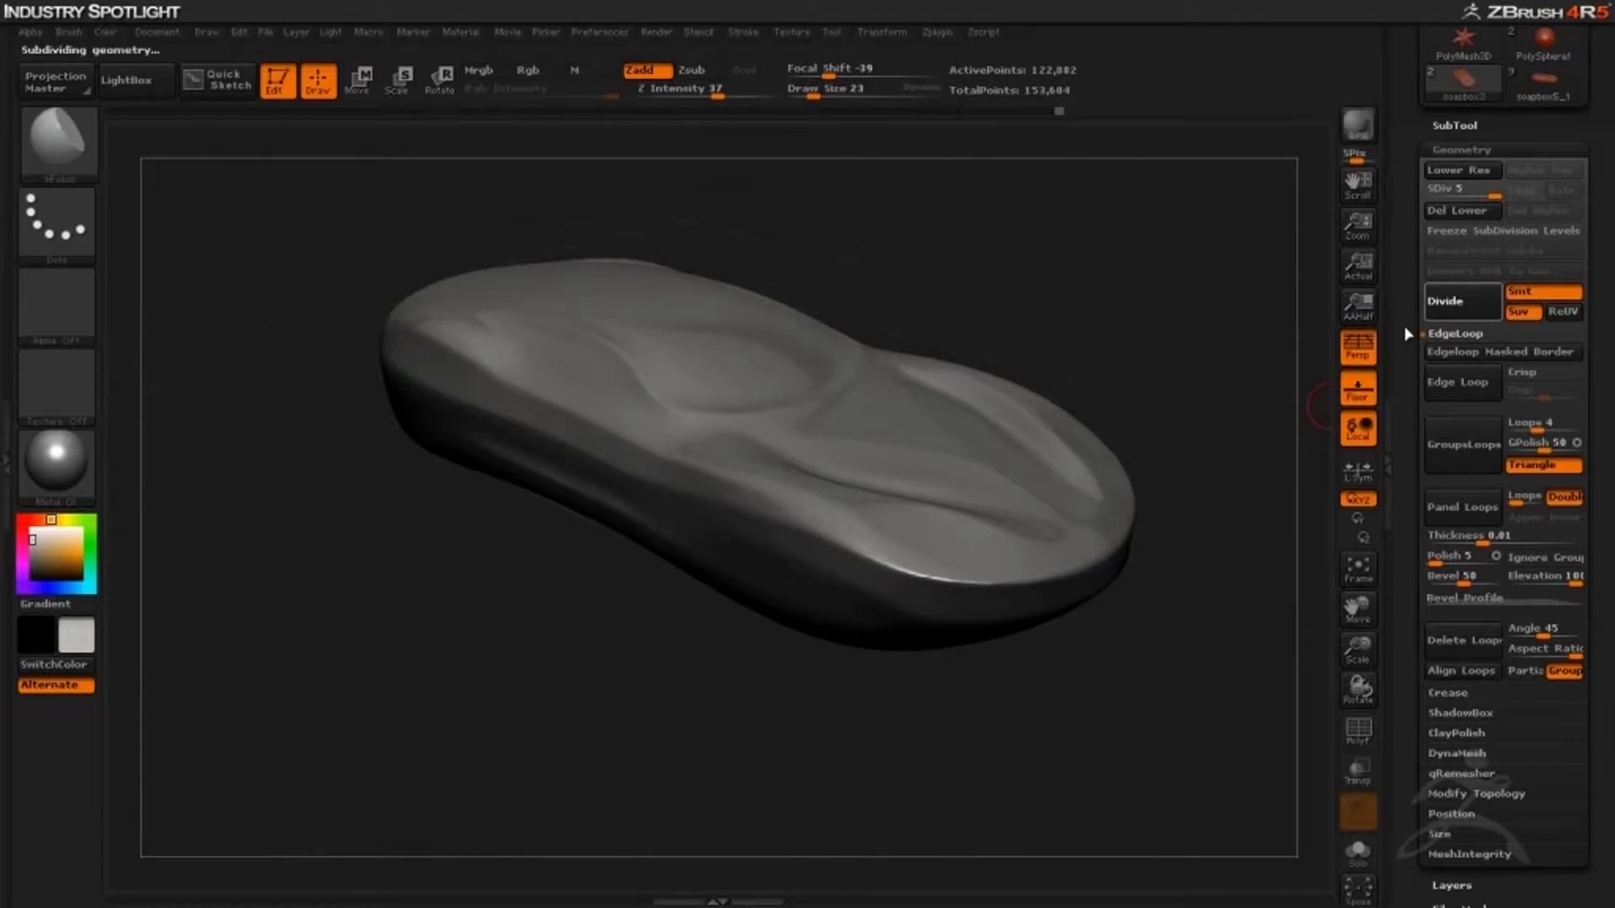
{"action": "mouse_move", "coordinate": [559, 678]}
{"action": "left_mouse_down"}
{"action": "mouse_move", "coordinate": [535, 692]}
{"action": "mouse_move", "coordinate": [835, 599]}
{"action": "left_mouse_up"}
Mask a pointed headlight shape on each front fender using the FreeHand mask at draw size 12
{"action": "key", "text": "space"}
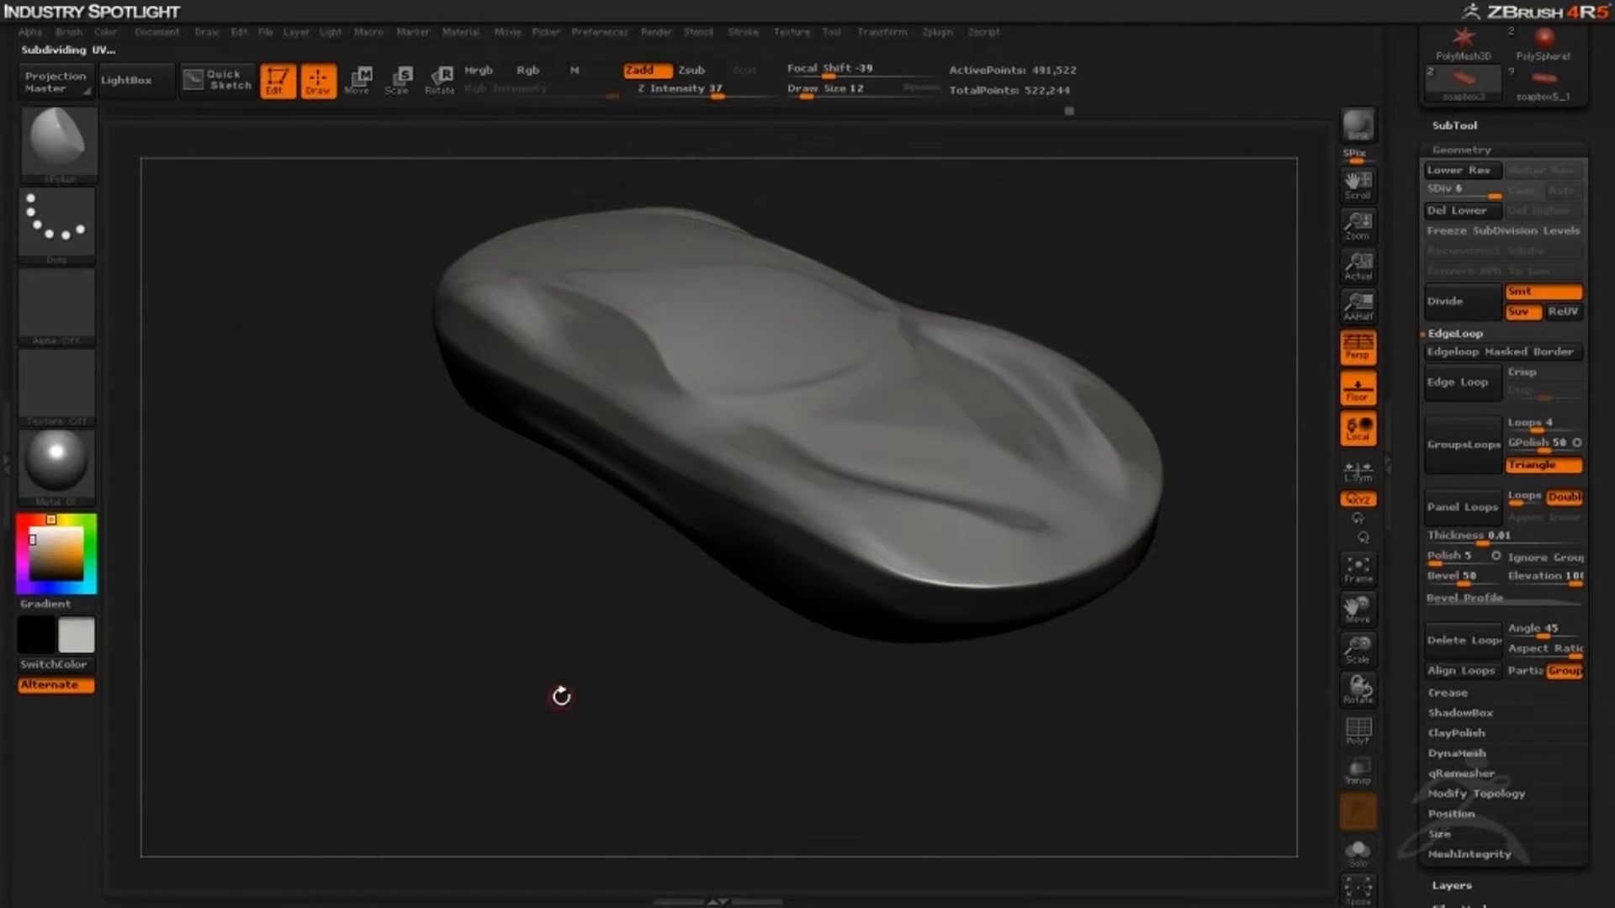
{"action": "left_click_drag", "start_coordinate": [561, 697], "coordinate": [591, 710], "text": "alt"}
{"action": "key", "text": "ctrl"}
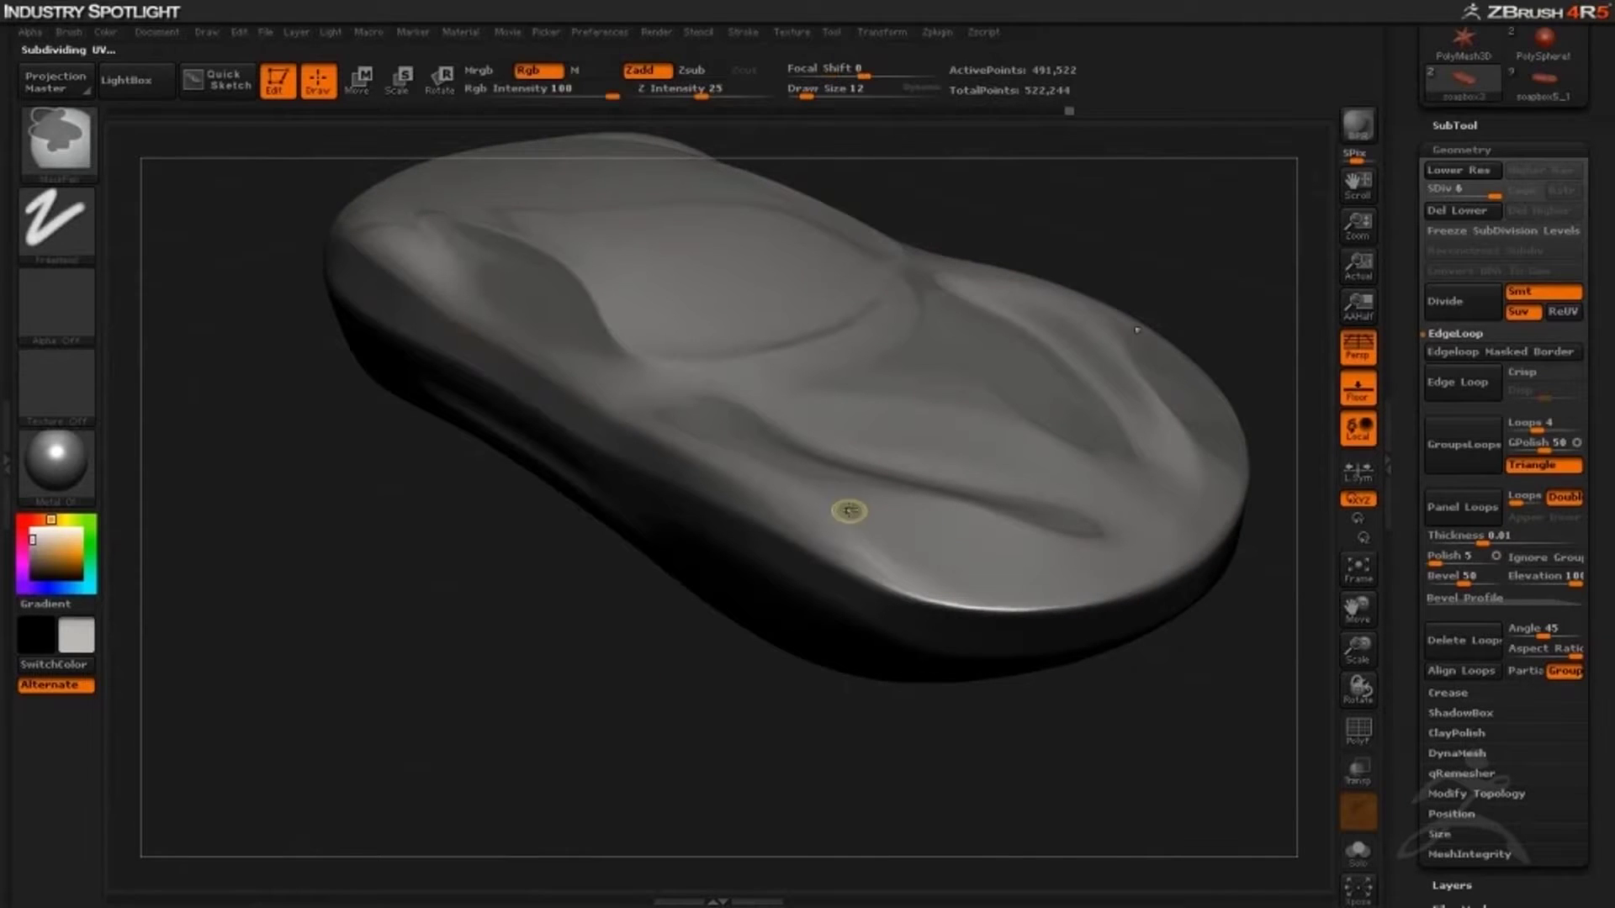
{"action": "mouse_move", "coordinate": [849, 510]}
{"action": "left_mouse_down", "text": "ctrl"}
{"action": "mouse_move", "coordinate": [942, 574]}
{"action": "mouse_move", "coordinate": [1089, 584]}
{"action": "left_mouse_up", "text": "ctrl"}
{"action": "mouse_move", "coordinate": [846, 504]}
{"action": "left_mouse_down", "text": "ctrl"}
{"action": "mouse_move", "coordinate": [1072, 580]}
{"action": "mouse_move", "coordinate": [942, 550]}
{"action": "mouse_move", "coordinate": [1001, 569]}
{"action": "left_mouse_up", "text": "ctrl"}
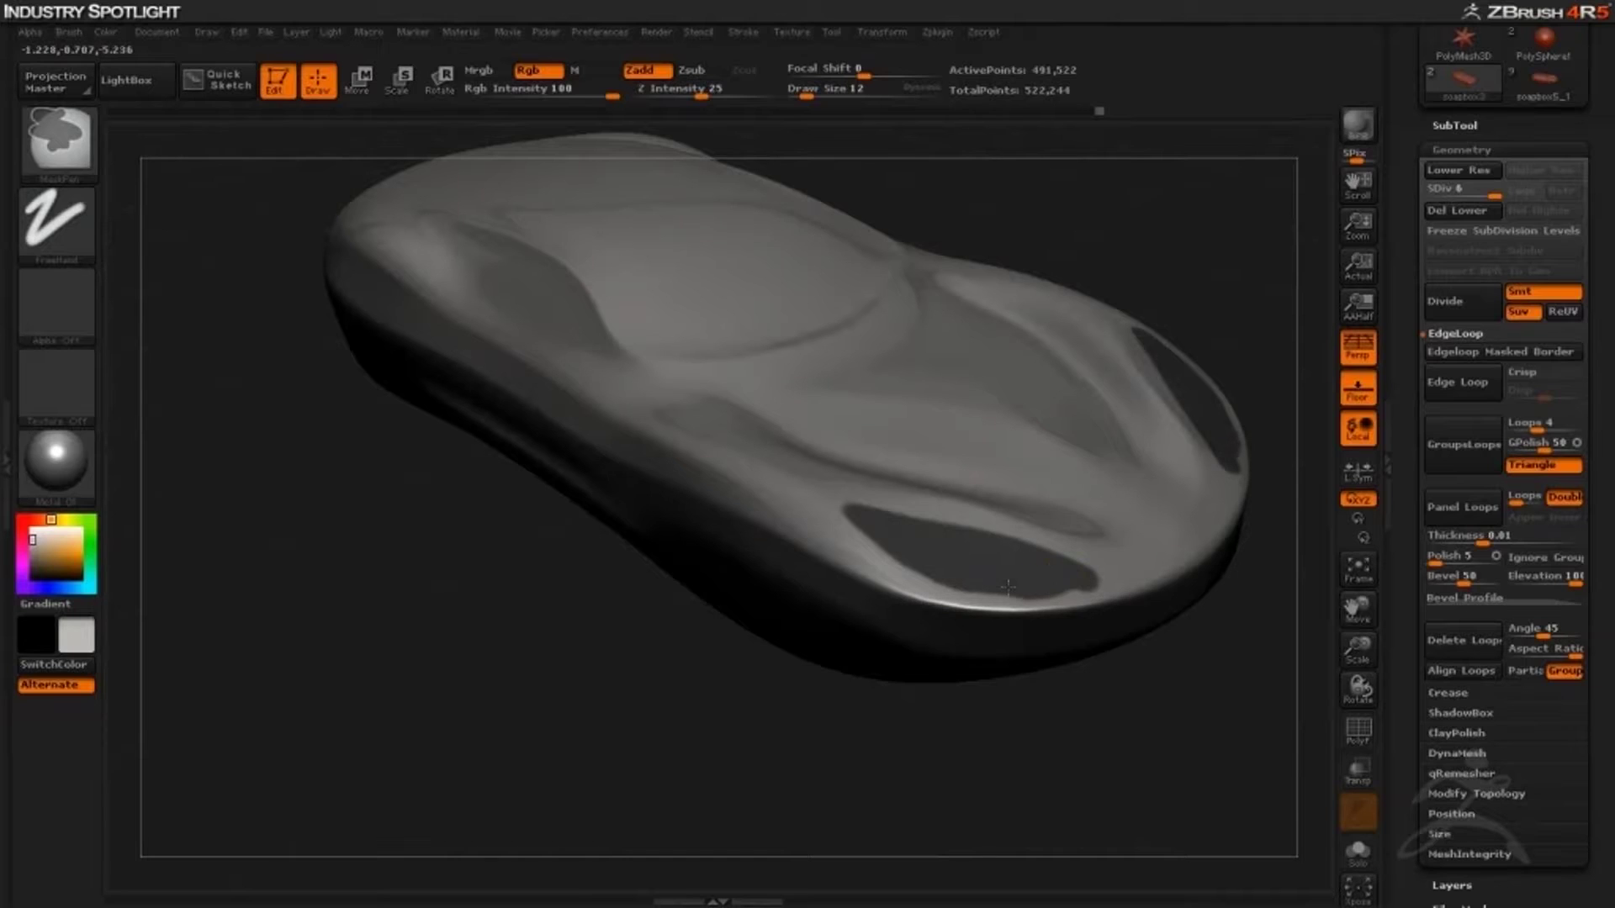
{"action": "left_click_drag", "start_coordinate": [879, 537], "coordinate": [884, 541], "text": "ctrl"}
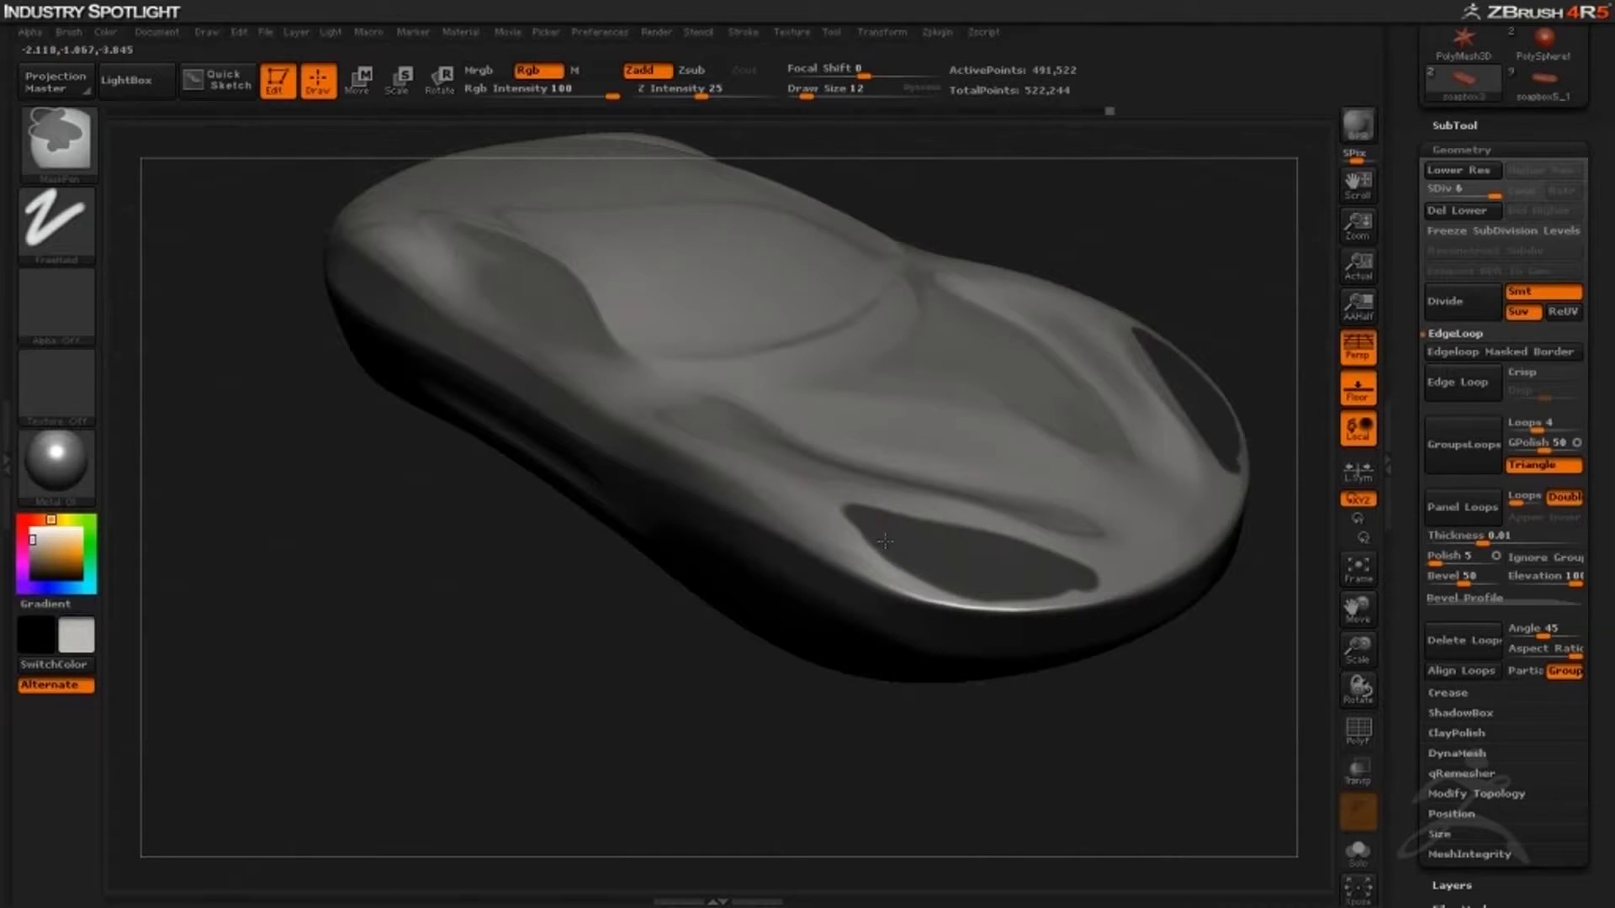
Trim the headlight mask's lower edge and its two ends by unmasking, giving a slim almond shape with sharp tips
{"action": "key", "text": "ctrl"}
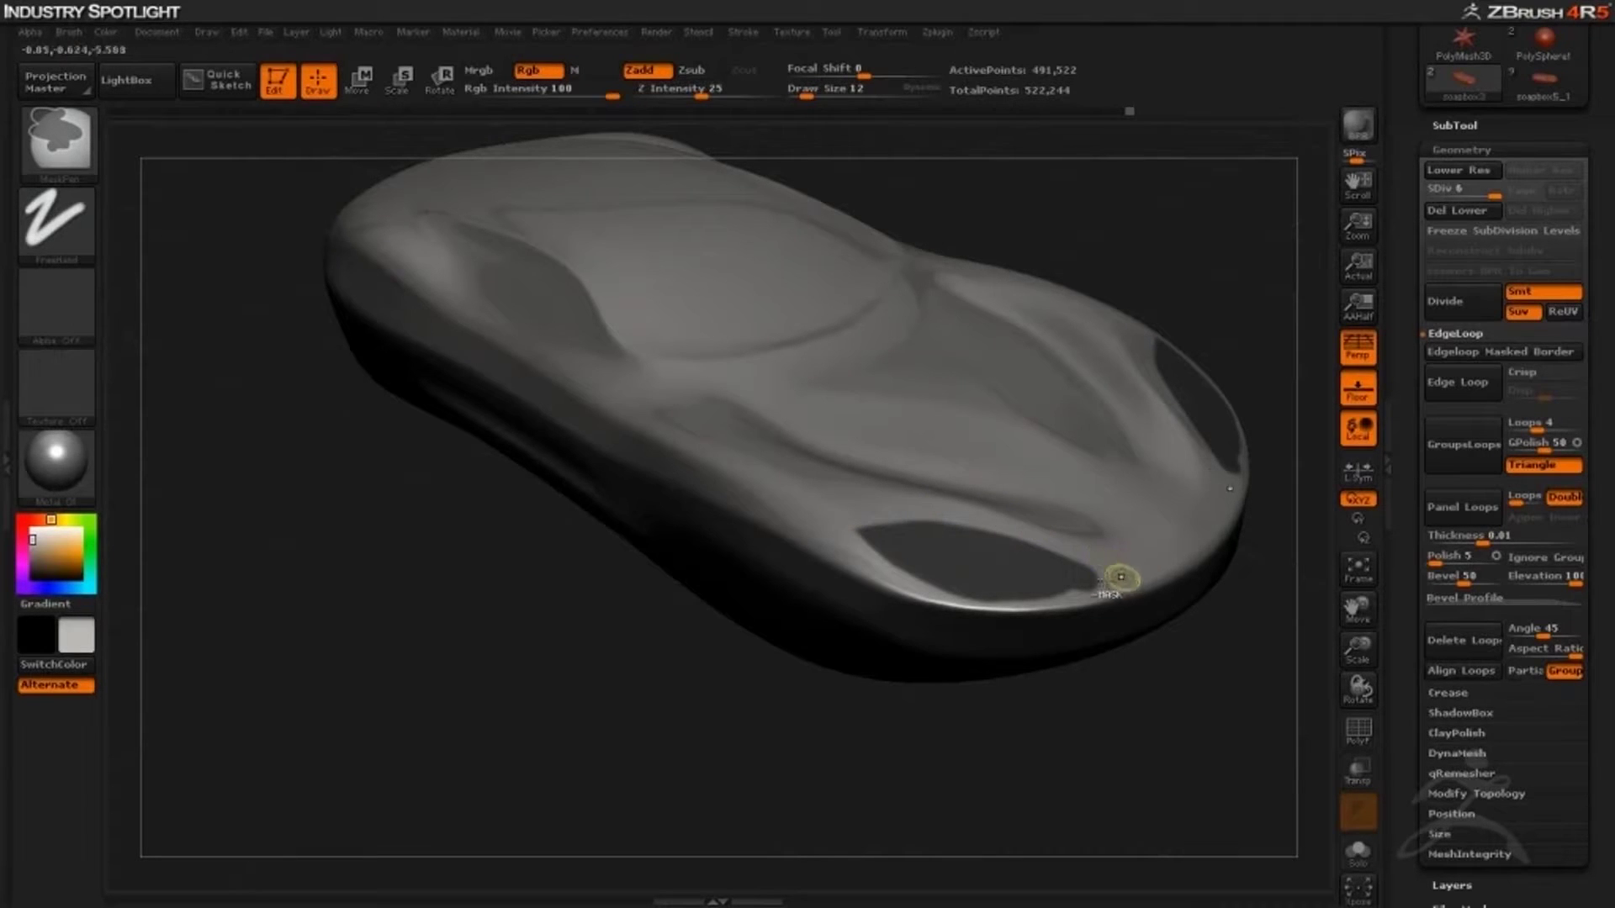
{"action": "left_click_drag", "start_coordinate": [1085, 583], "coordinate": [898, 579], "text": "ctrl+alt"}
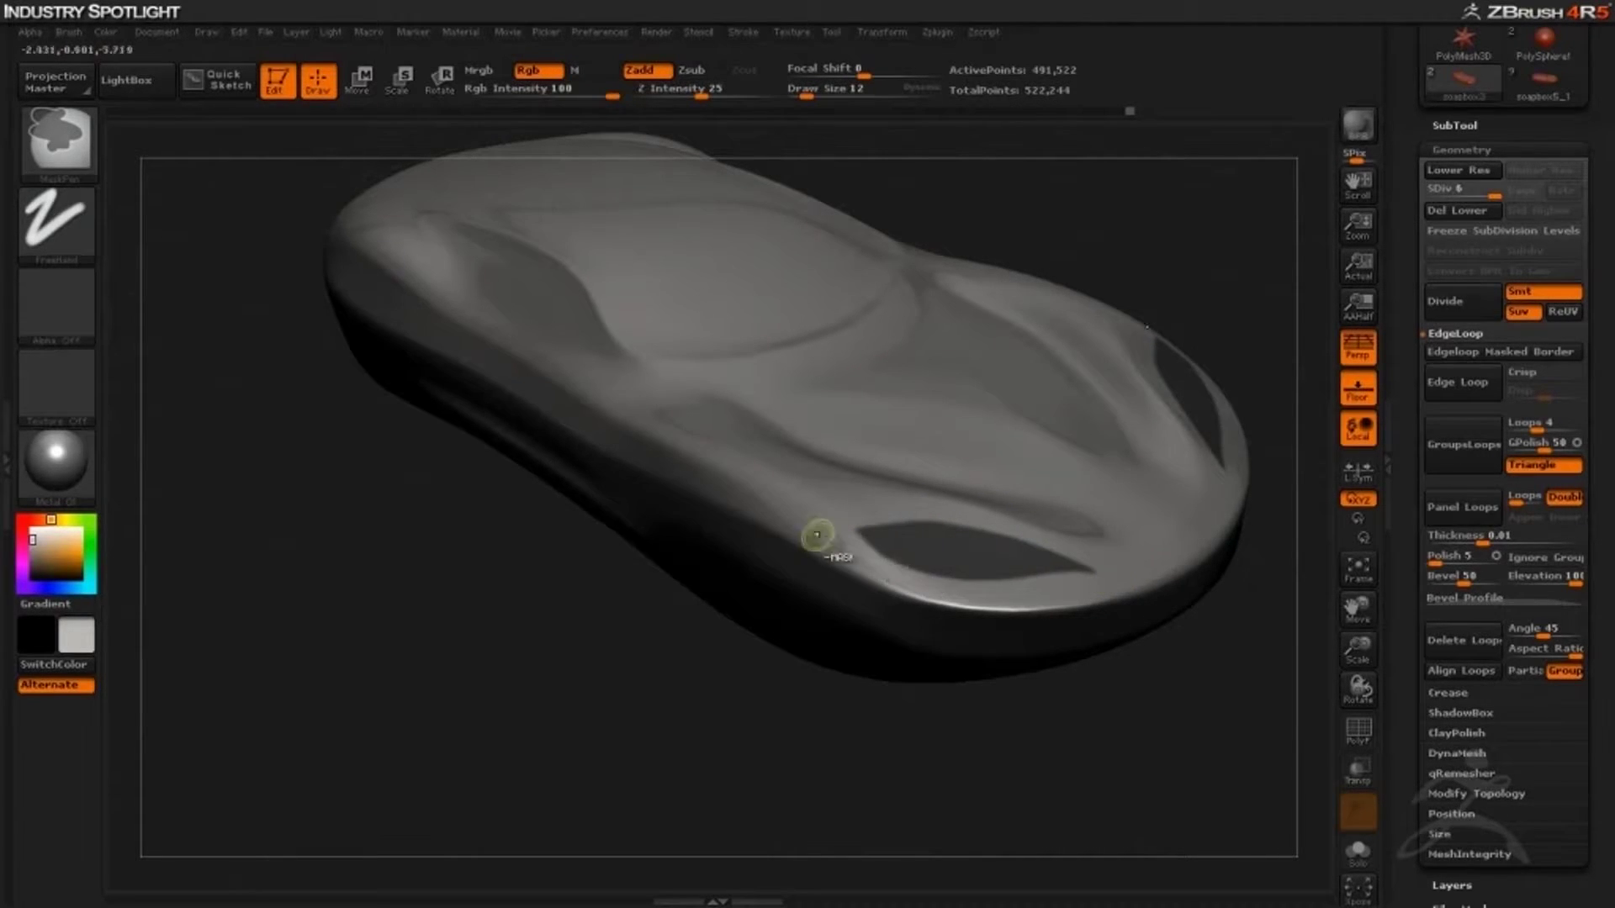
{"action": "mouse_move", "coordinate": [607, 678]}
{"action": "left_mouse_down"}
{"action": "mouse_move", "coordinate": [566, 714]}
{"action": "mouse_move", "coordinate": [720, 637]}
{"action": "left_mouse_up"}
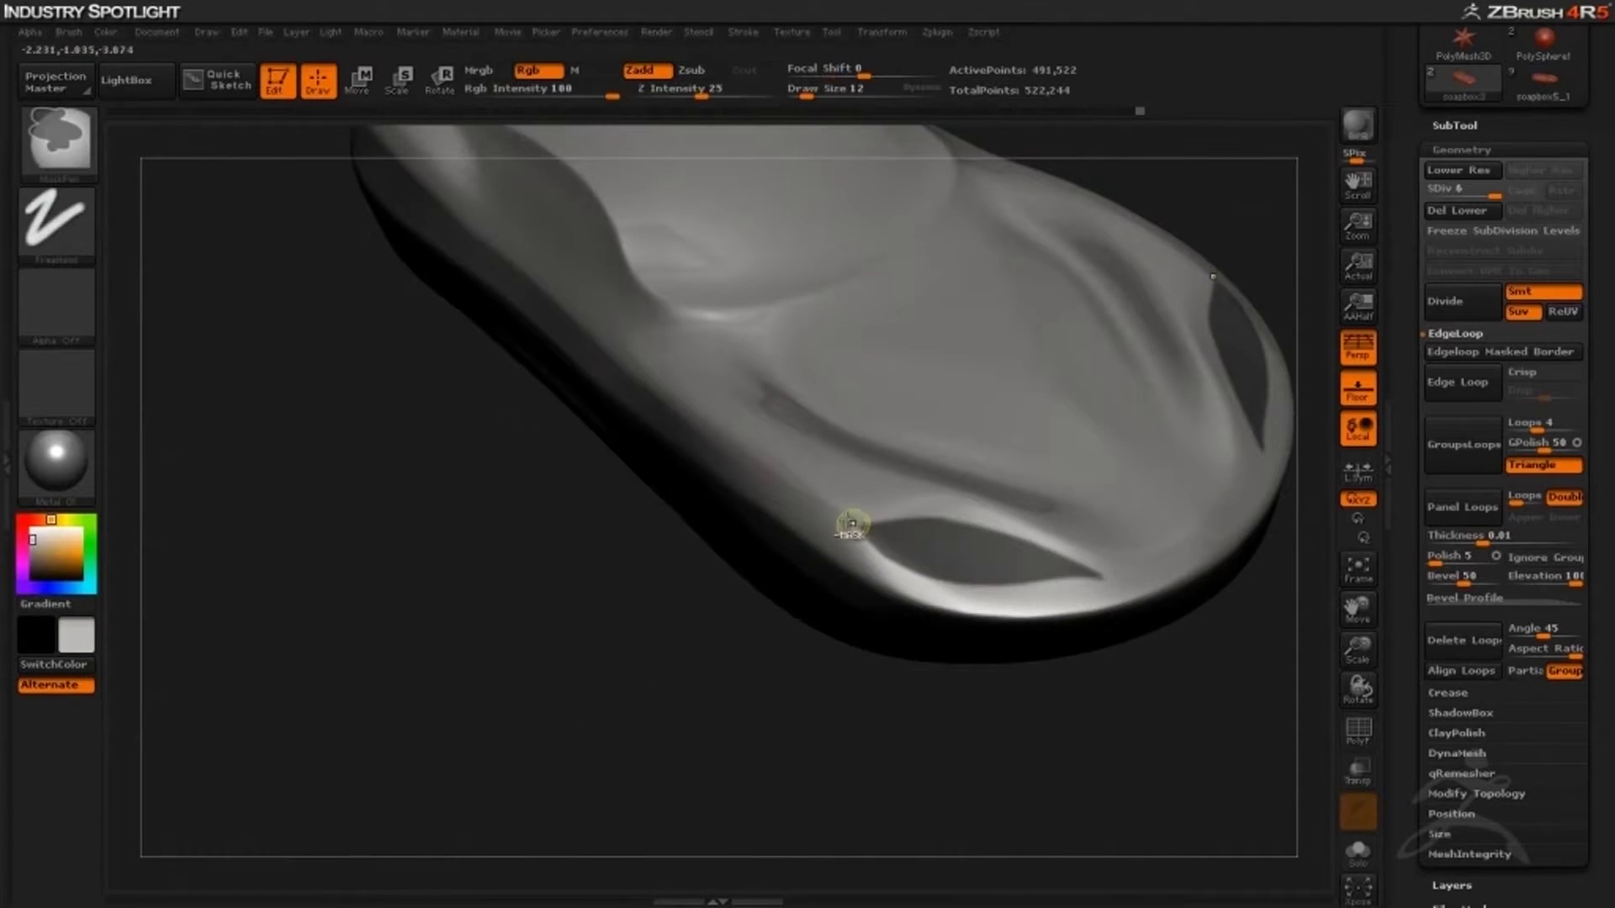
{"action": "left_click_drag", "start_coordinate": [858, 526], "coordinate": [969, 598], "text": "ctrl+alt"}
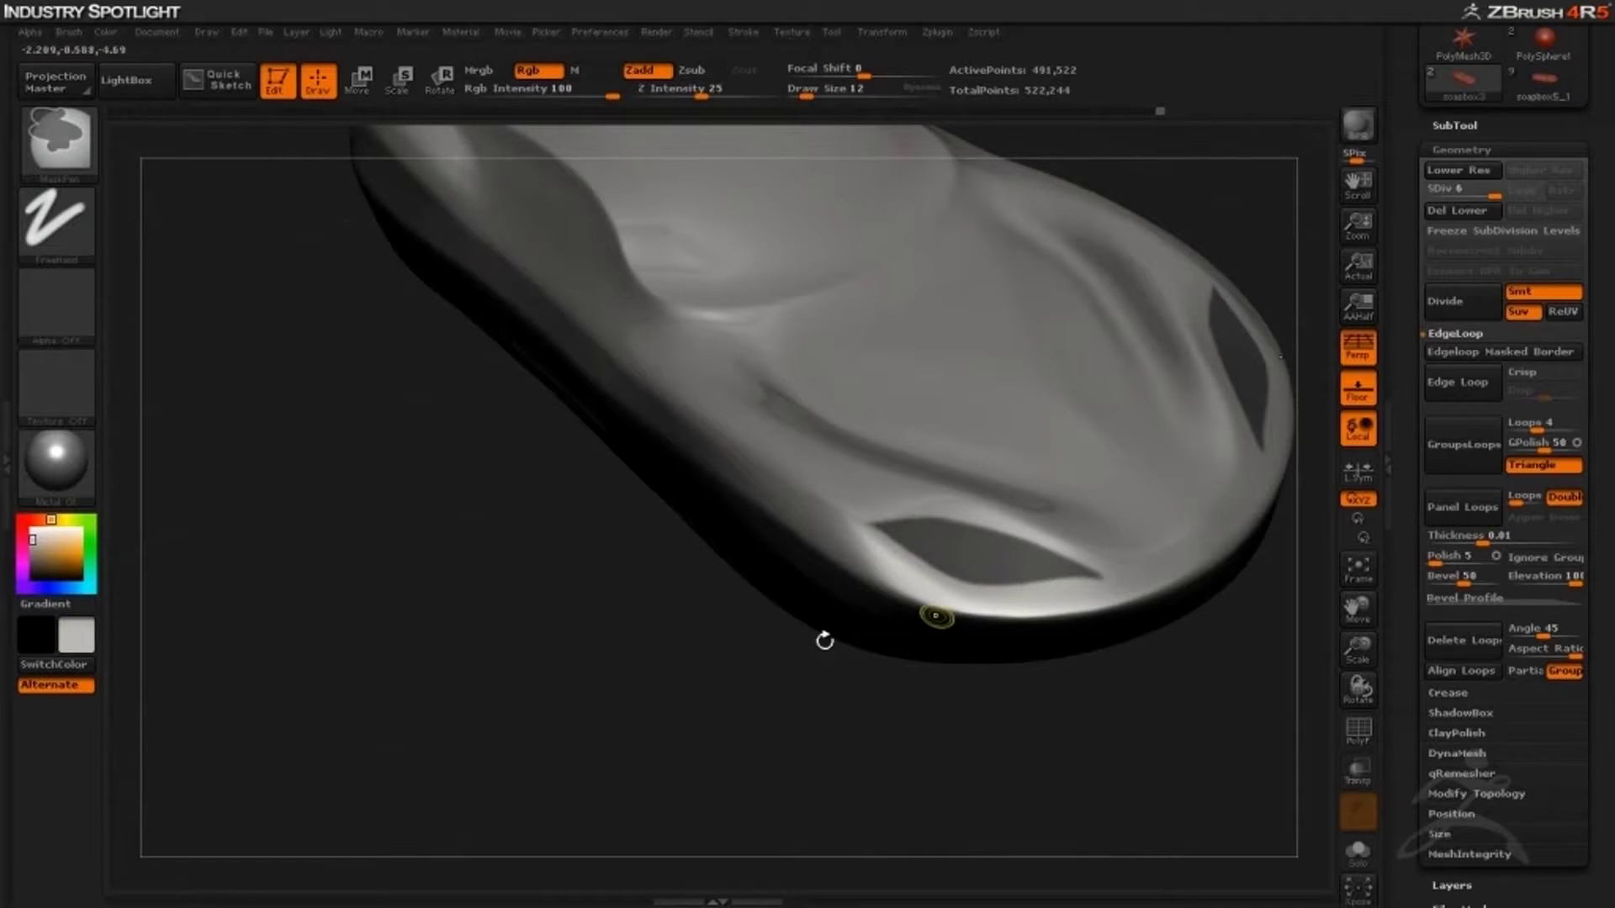
{"action": "left_click_drag", "start_coordinate": [822, 642], "coordinate": [642, 652]}
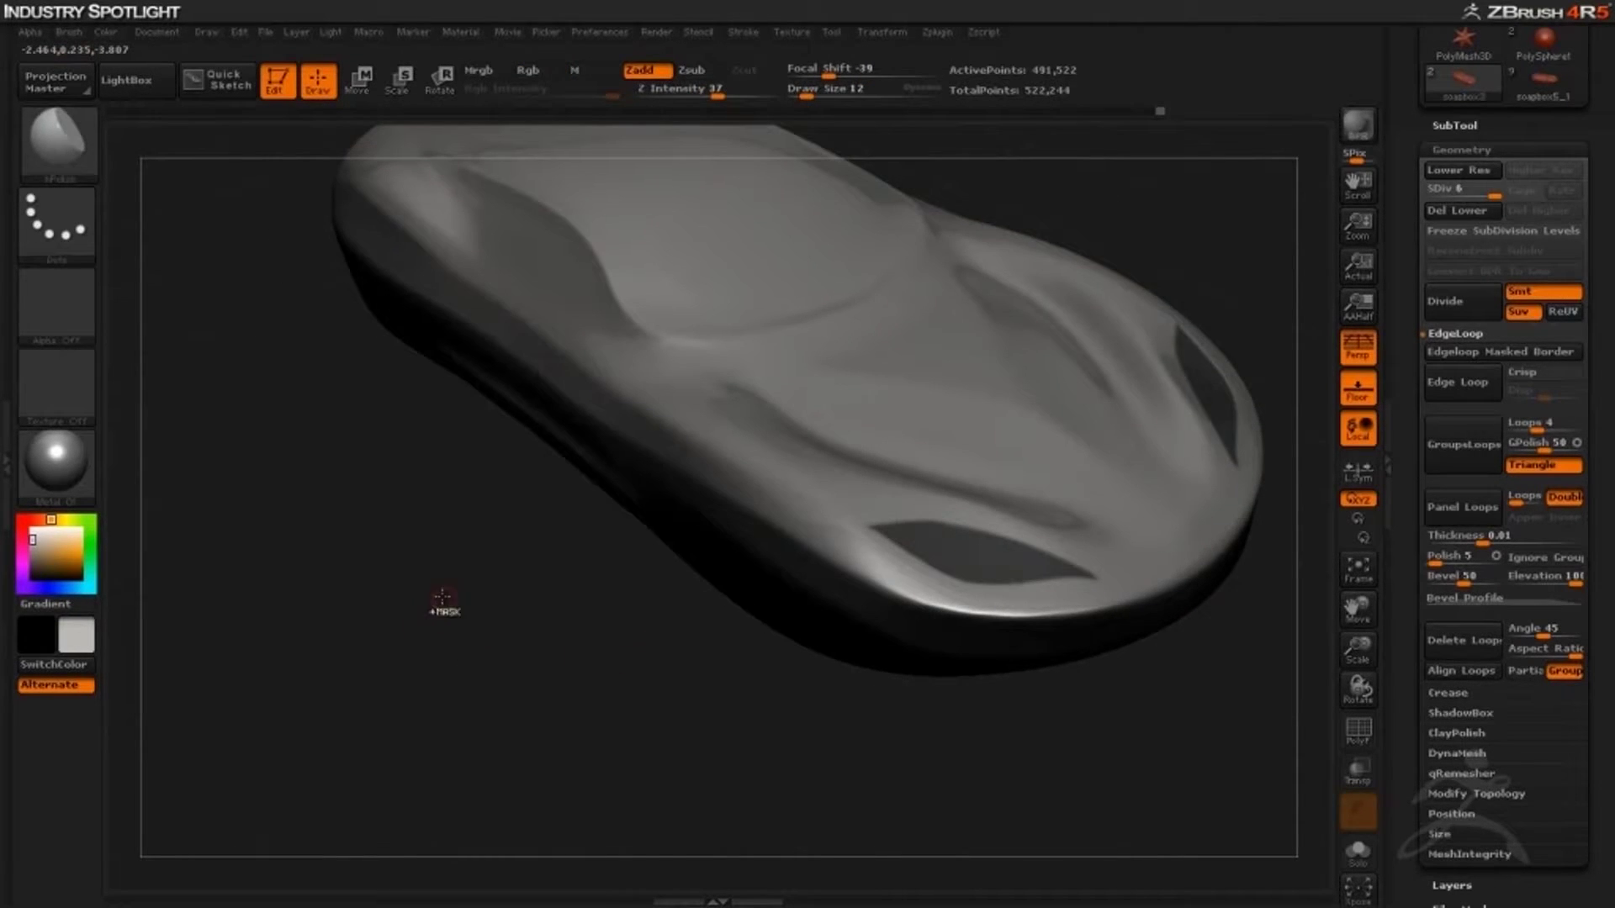
Invert the headlight mask and invert it back
{"action": "key", "text": "ctrl"}
{"action": "left_click", "coordinate": [379, 555], "text": "ctrl"}
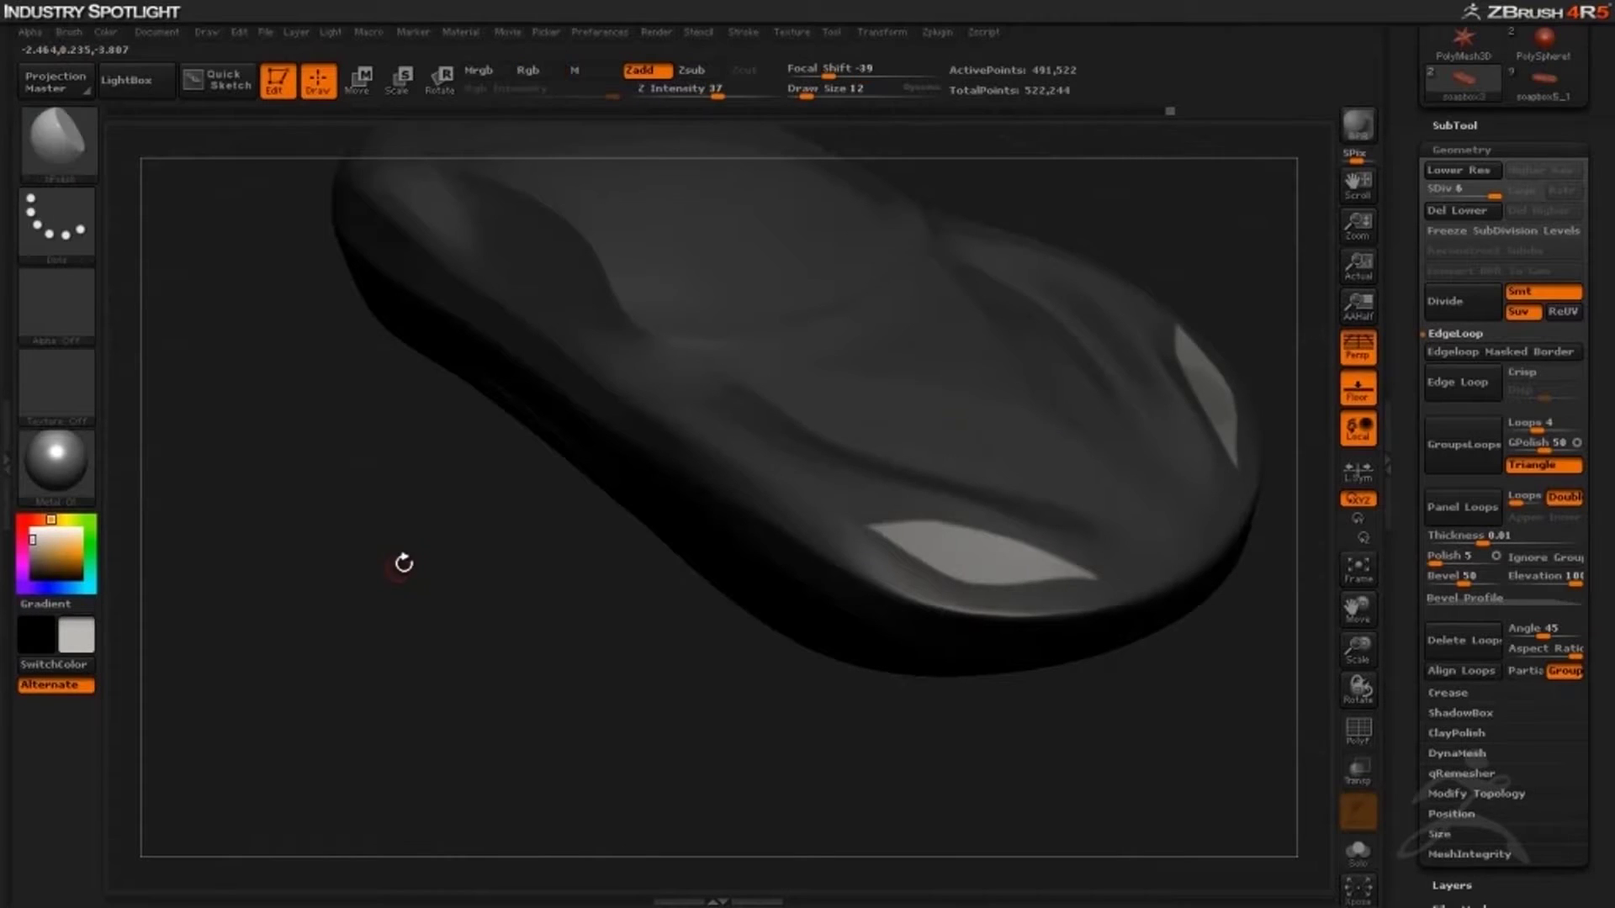
{"action": "left_click", "coordinate": [403, 547], "text": "ctrl"}
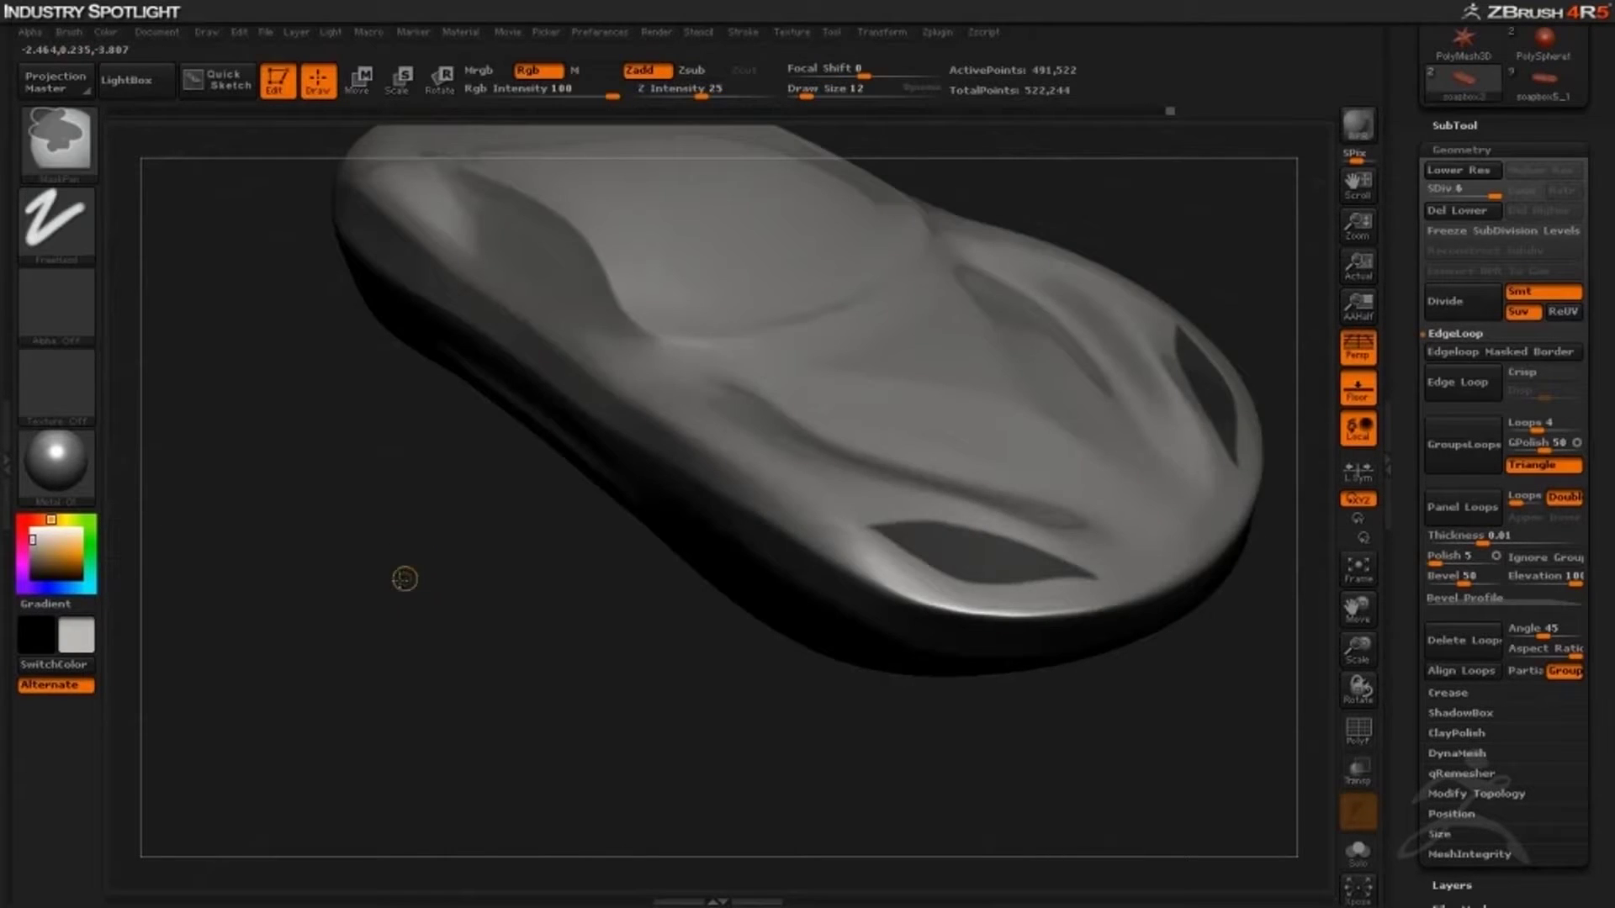
{"action": "left_click", "coordinate": [406, 584], "text": "ctrl"}
{"action": "left_click", "coordinate": [396, 578], "text": "ctrl"}
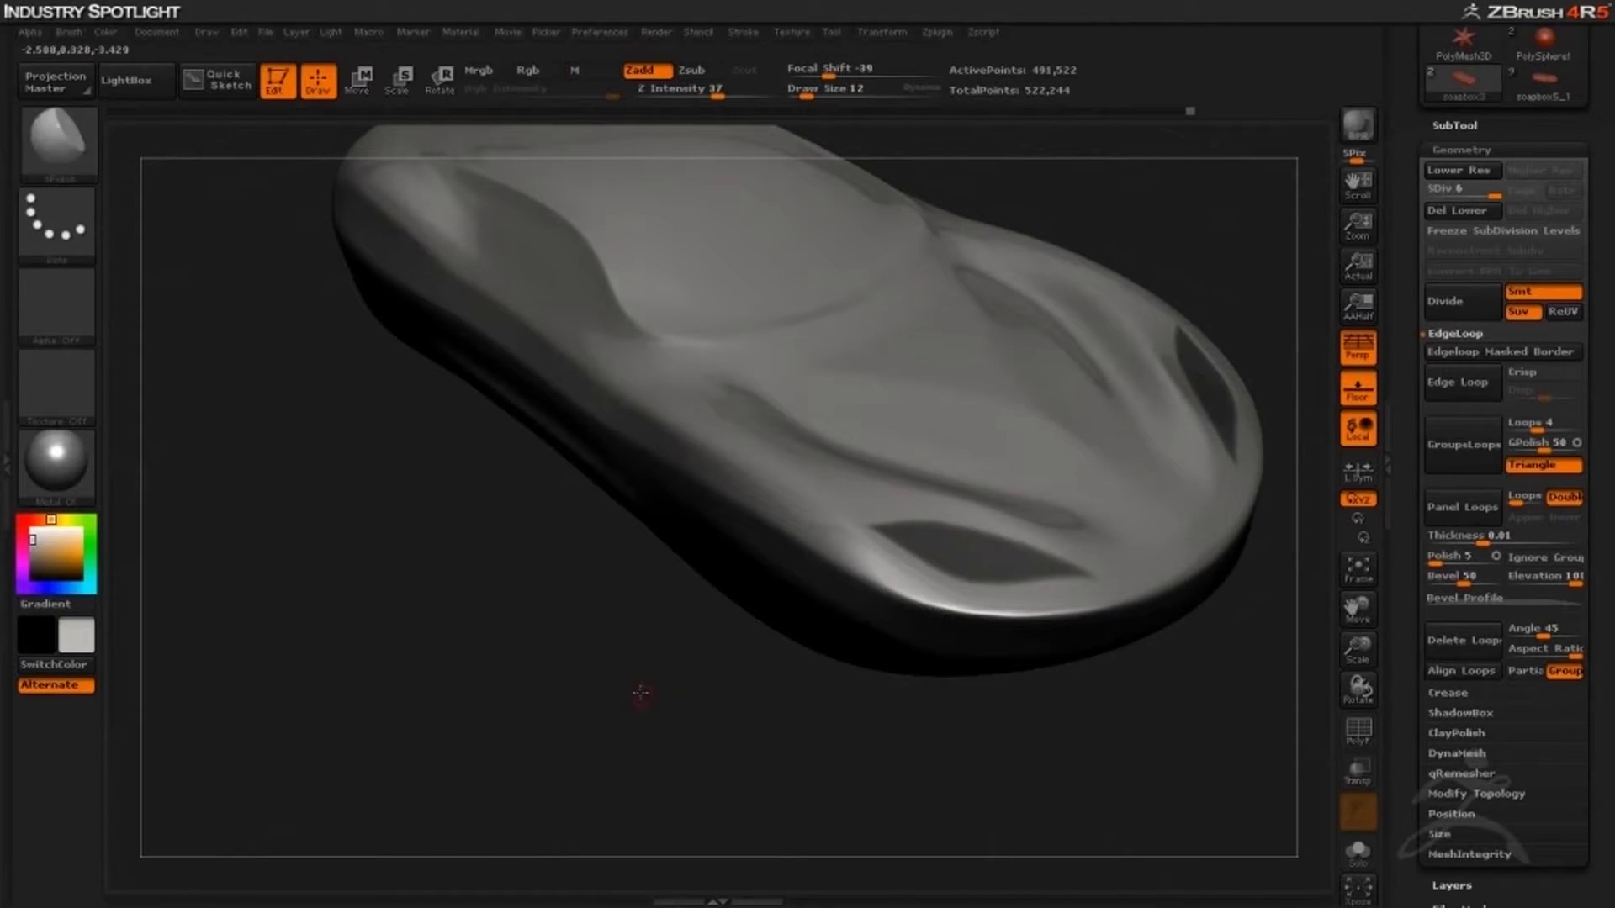
Invert the headlight mask so only the headlight areas are editable, and switch to the Move brush at draw size 237
{"action": "mouse_move", "coordinate": [638, 703]}
{"action": "left_mouse_down"}
{"action": "mouse_move", "coordinate": [620, 720]}
{"action": "mouse_move", "coordinate": [653, 642]}
{"action": "mouse_move", "coordinate": [598, 658]}
{"action": "mouse_move", "coordinate": [623, 631]}
{"action": "left_mouse_up"}
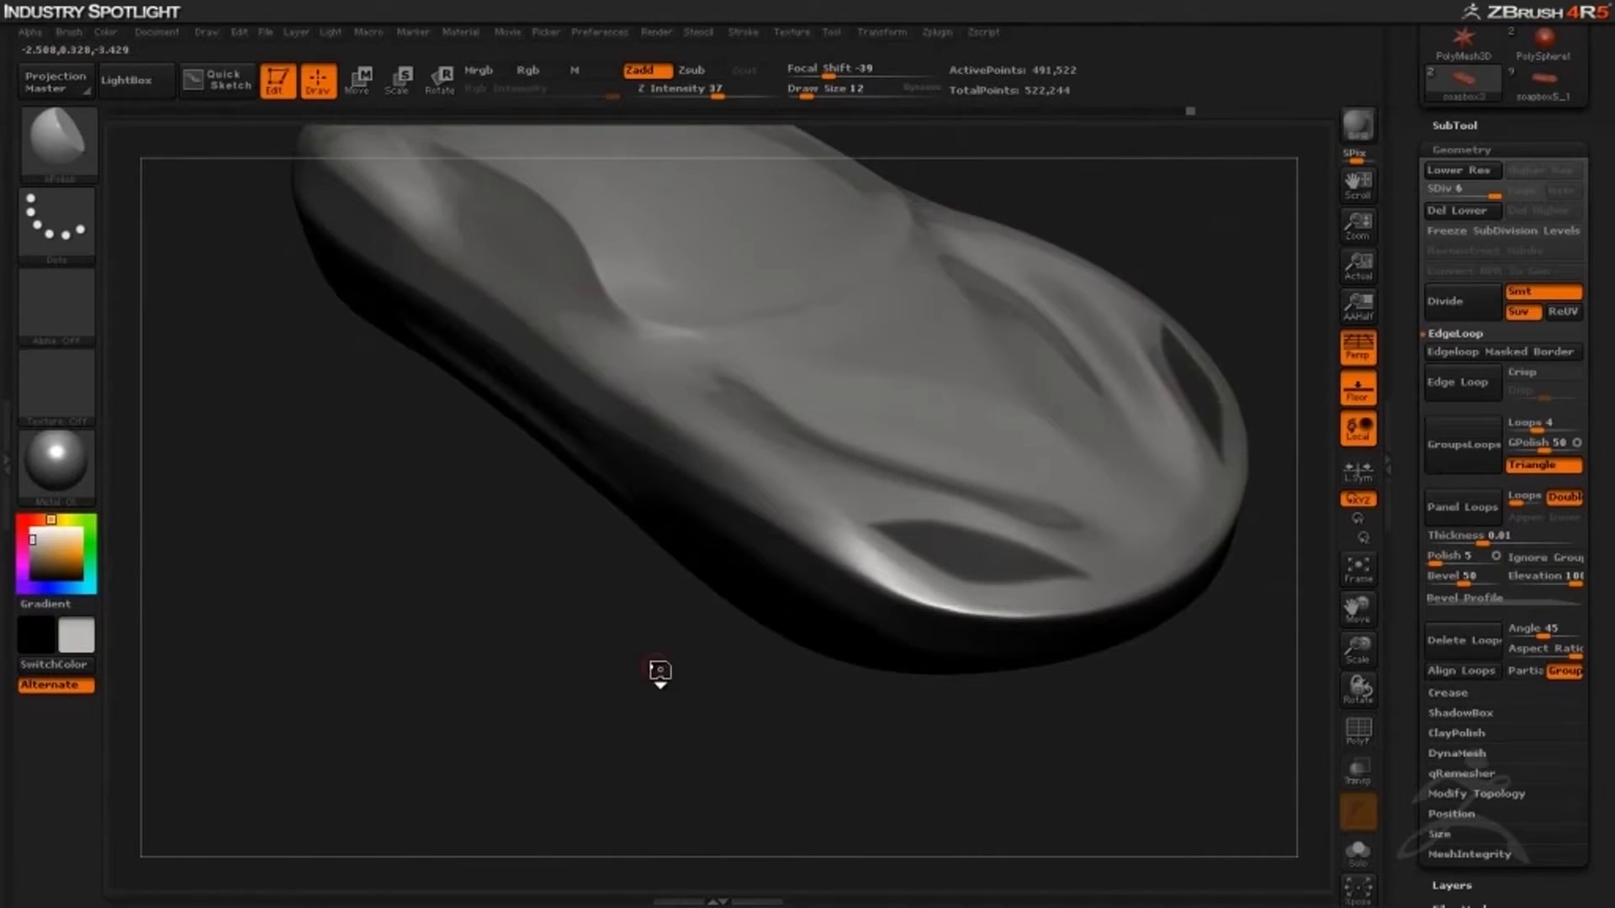
{"action": "mouse_move", "coordinate": [555, 694]}
{"action": "left_mouse_down"}
{"action": "mouse_move", "coordinate": [554, 712]}
{"action": "mouse_move", "coordinate": [505, 671]}
{"action": "mouse_move", "coordinate": [547, 673]}
{"action": "mouse_move", "coordinate": [564, 648]}
{"action": "mouse_move", "coordinate": [506, 715]}
{"action": "mouse_move", "coordinate": [459, 722]}
{"action": "mouse_move", "coordinate": [219, 396]}
{"action": "left_mouse_up"}
{"action": "left_click", "coordinate": [468, 666], "text": "ctrl"}
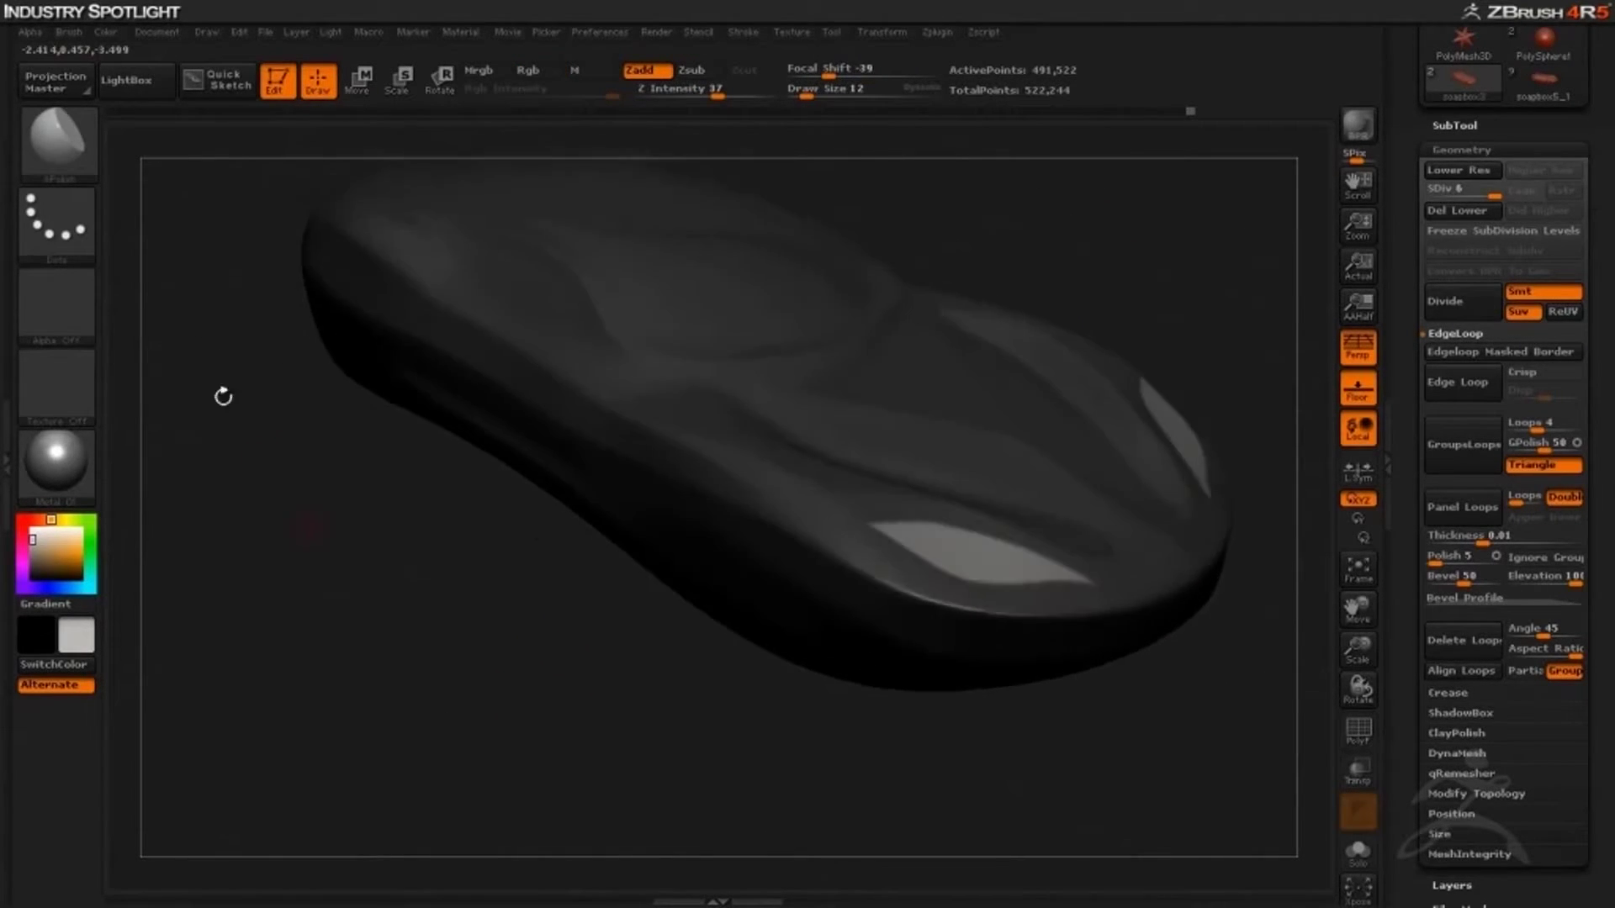
{"action": "left_click", "coordinate": [54, 135]}
{"action": "left_click", "coordinate": [508, 179]}
{"action": "key", "text": "space"}
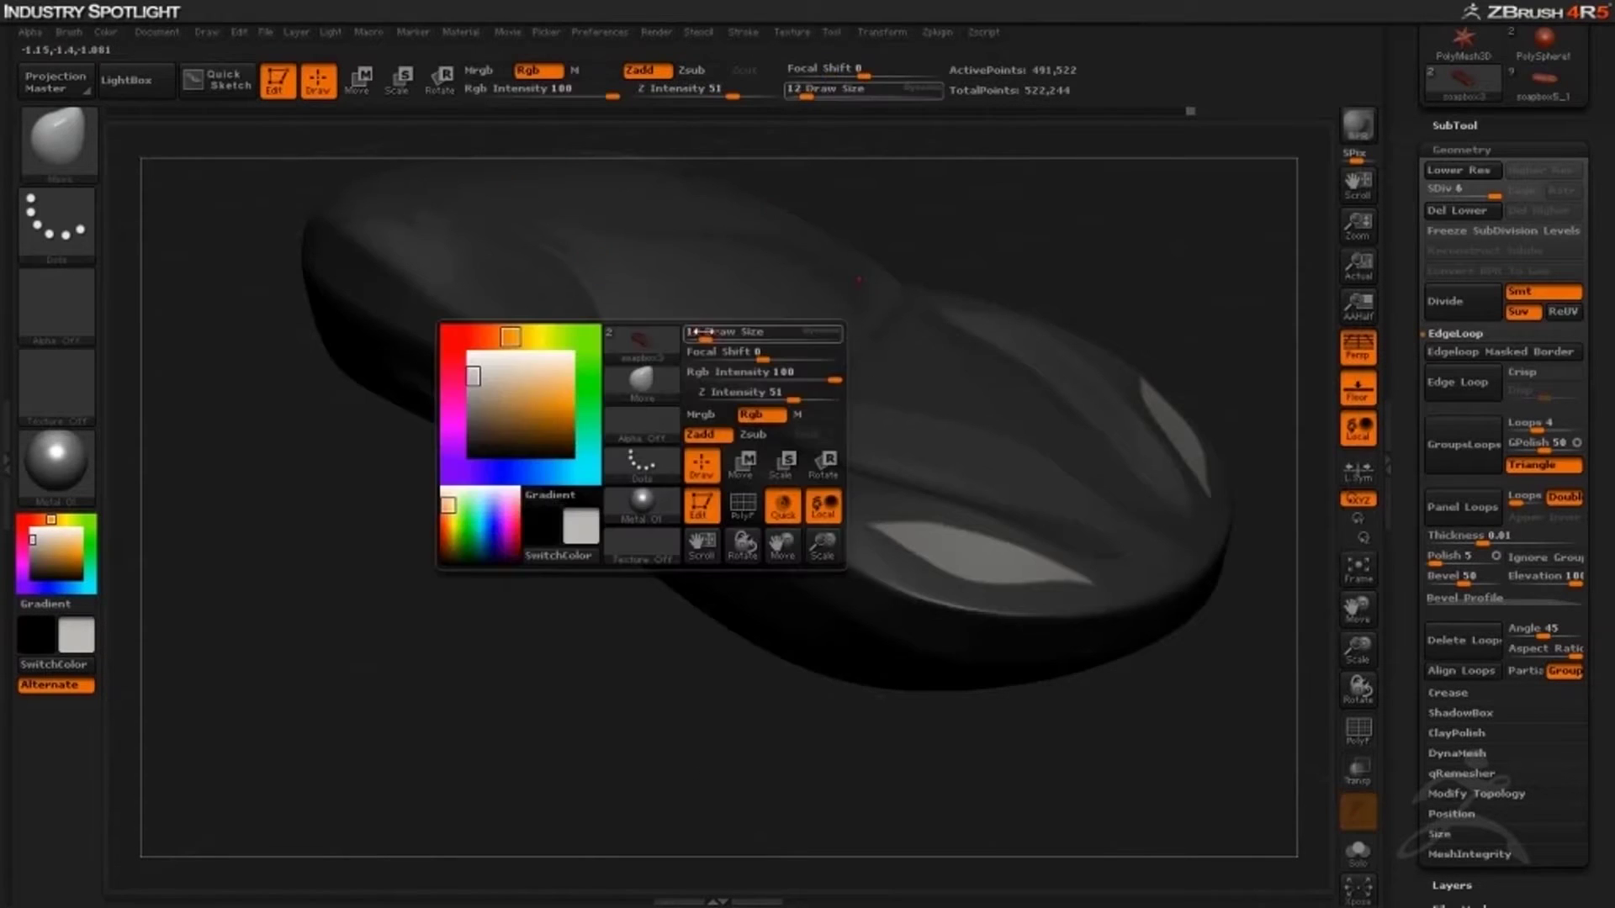
{"action": "left_click_drag", "start_coordinate": [703, 331], "coordinate": [732, 332]}
{"action": "left_click_drag", "start_coordinate": [483, 623], "coordinate": [556, 538]}
{"action": "key", "text": "space"}
{"action": "left_click_drag", "start_coordinate": [911, 516], "coordinate": [949, 517]}
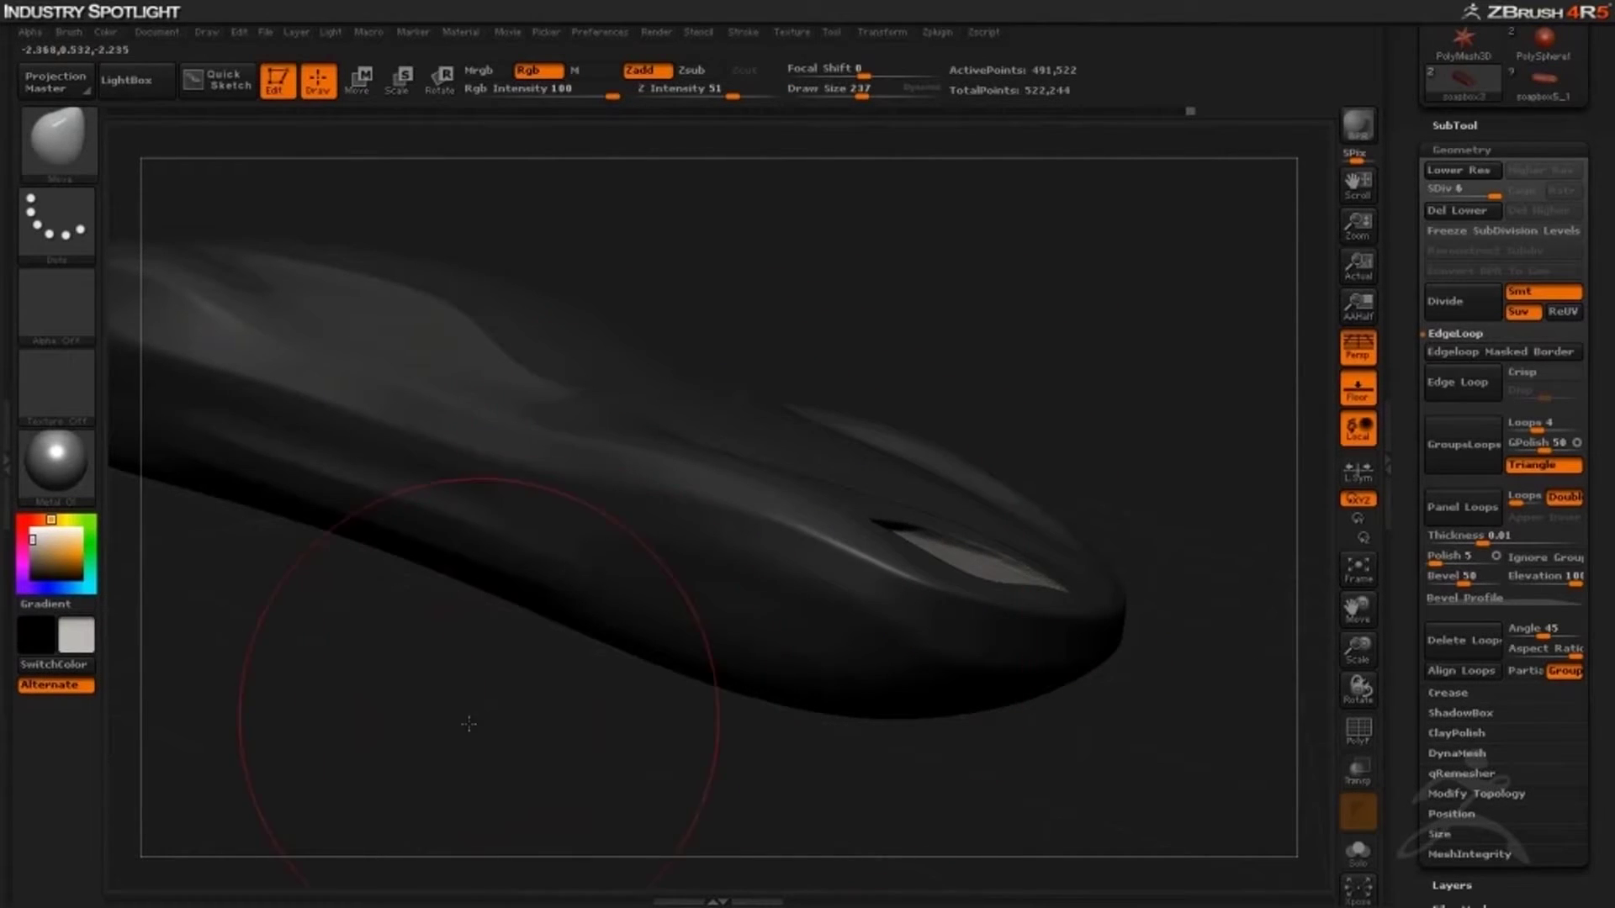
Push the unmasked headlight surfaces down into the front fenders with the Move brush, working from several angles
{"action": "left_click_drag", "start_coordinate": [466, 721], "coordinate": [365, 685]}
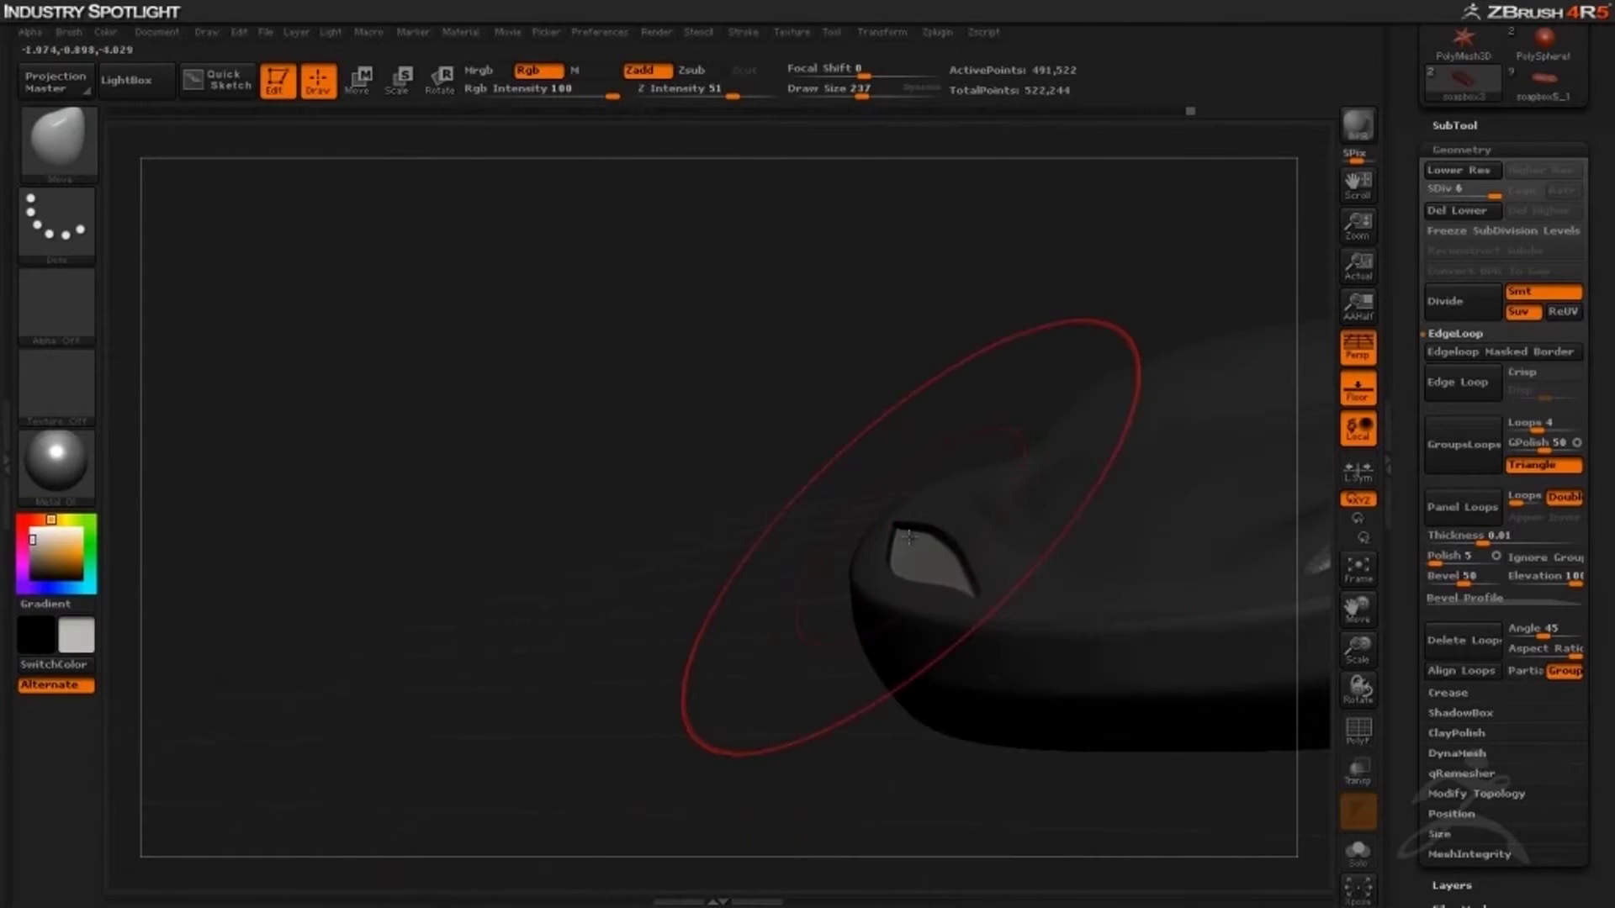
{"action": "left_click_drag", "start_coordinate": [542, 606], "coordinate": [558, 523]}
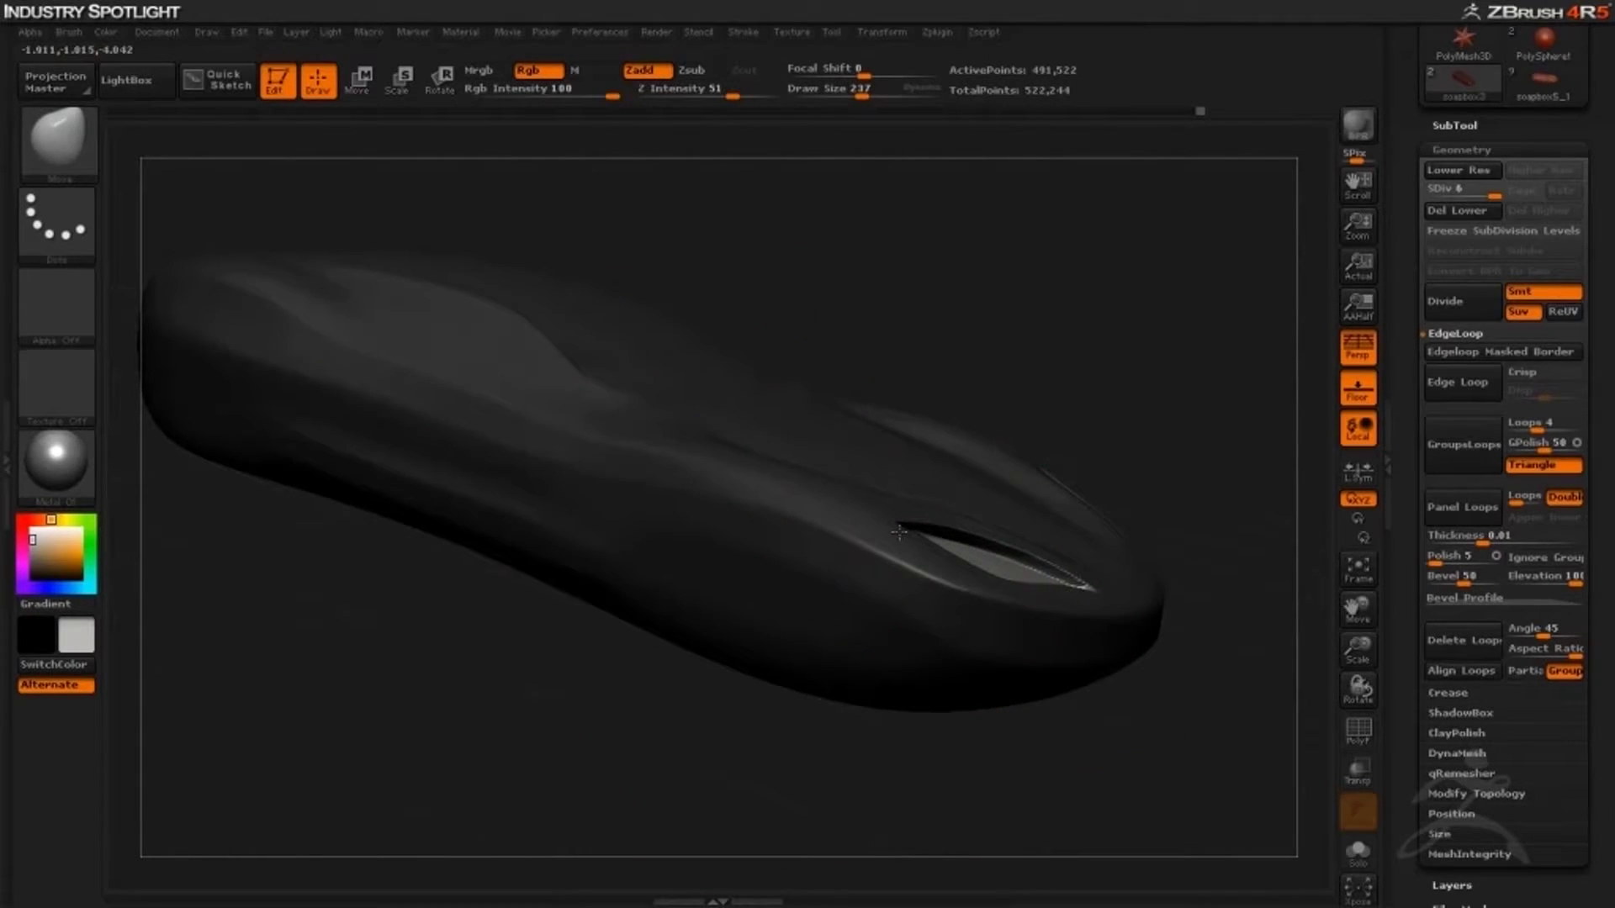
{"action": "mouse_move", "coordinate": [404, 706]}
{"action": "left_mouse_down"}
{"action": "mouse_move", "coordinate": [313, 732]}
{"action": "mouse_move", "coordinate": [495, 668]}
{"action": "left_mouse_up"}
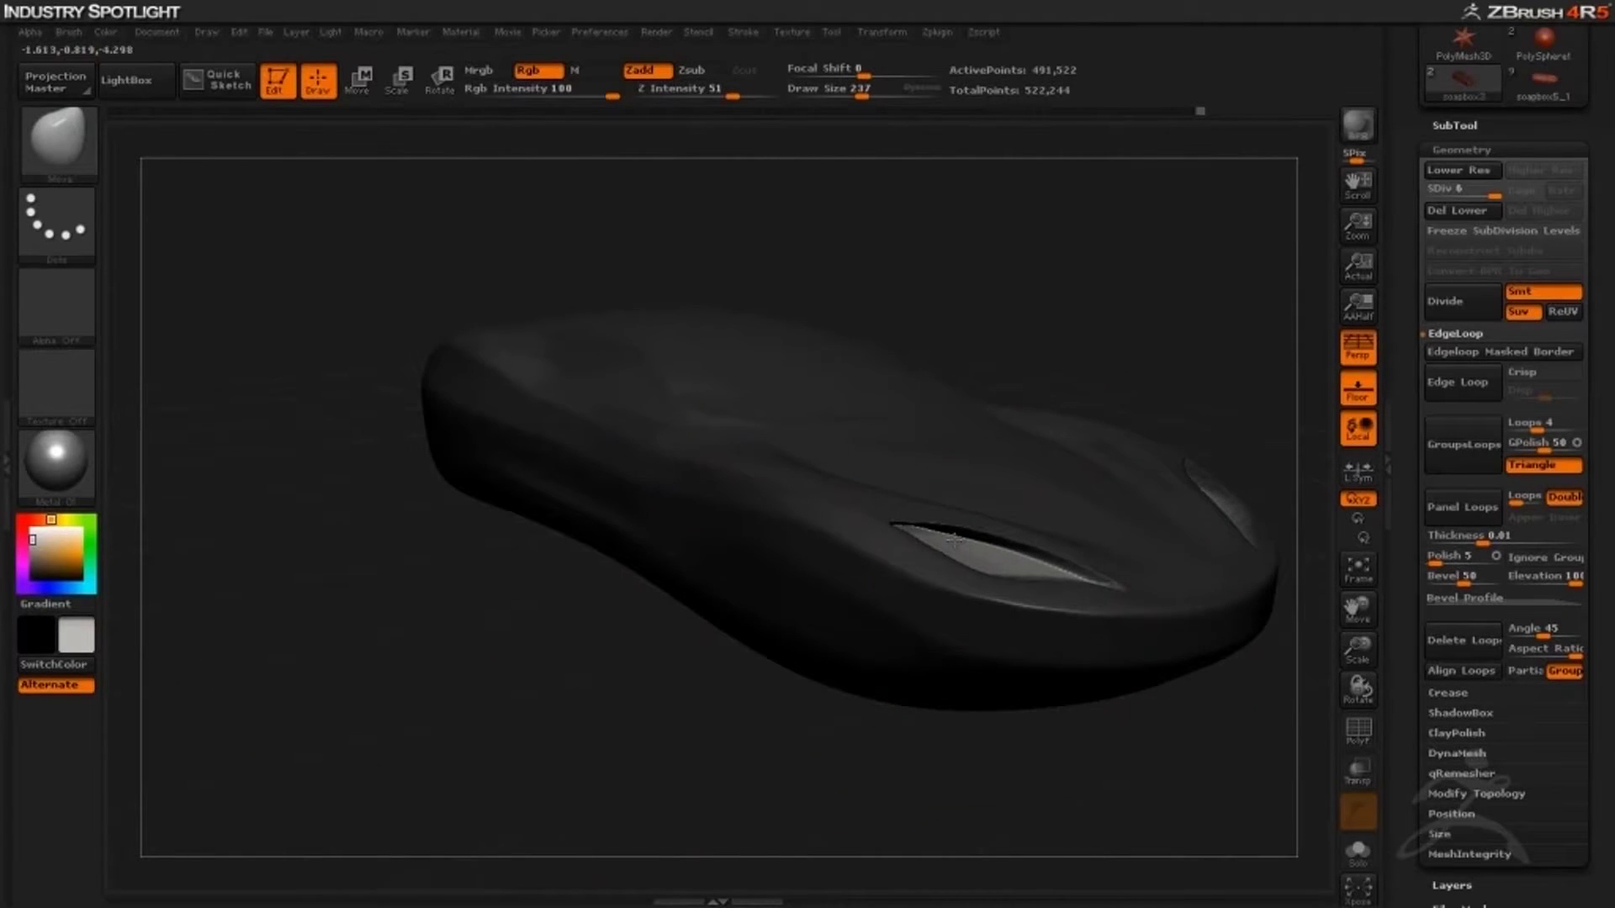
{"action": "left_click_drag", "start_coordinate": [547, 703], "coordinate": [666, 685]}
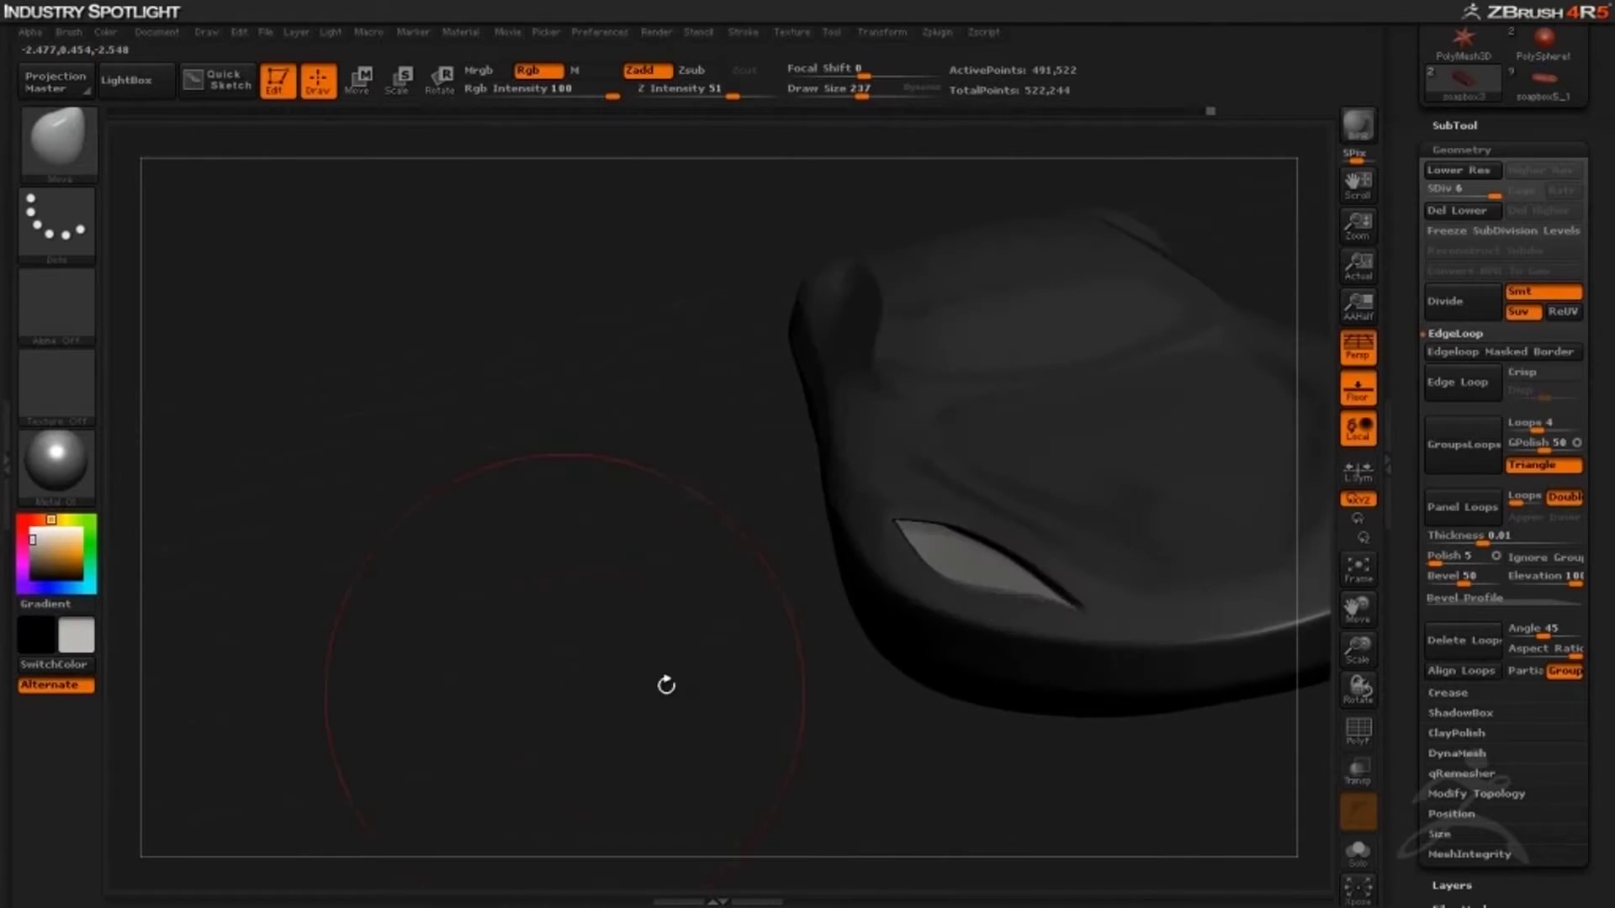
{"action": "left_click_drag", "start_coordinate": [560, 715], "coordinate": [631, 689]}
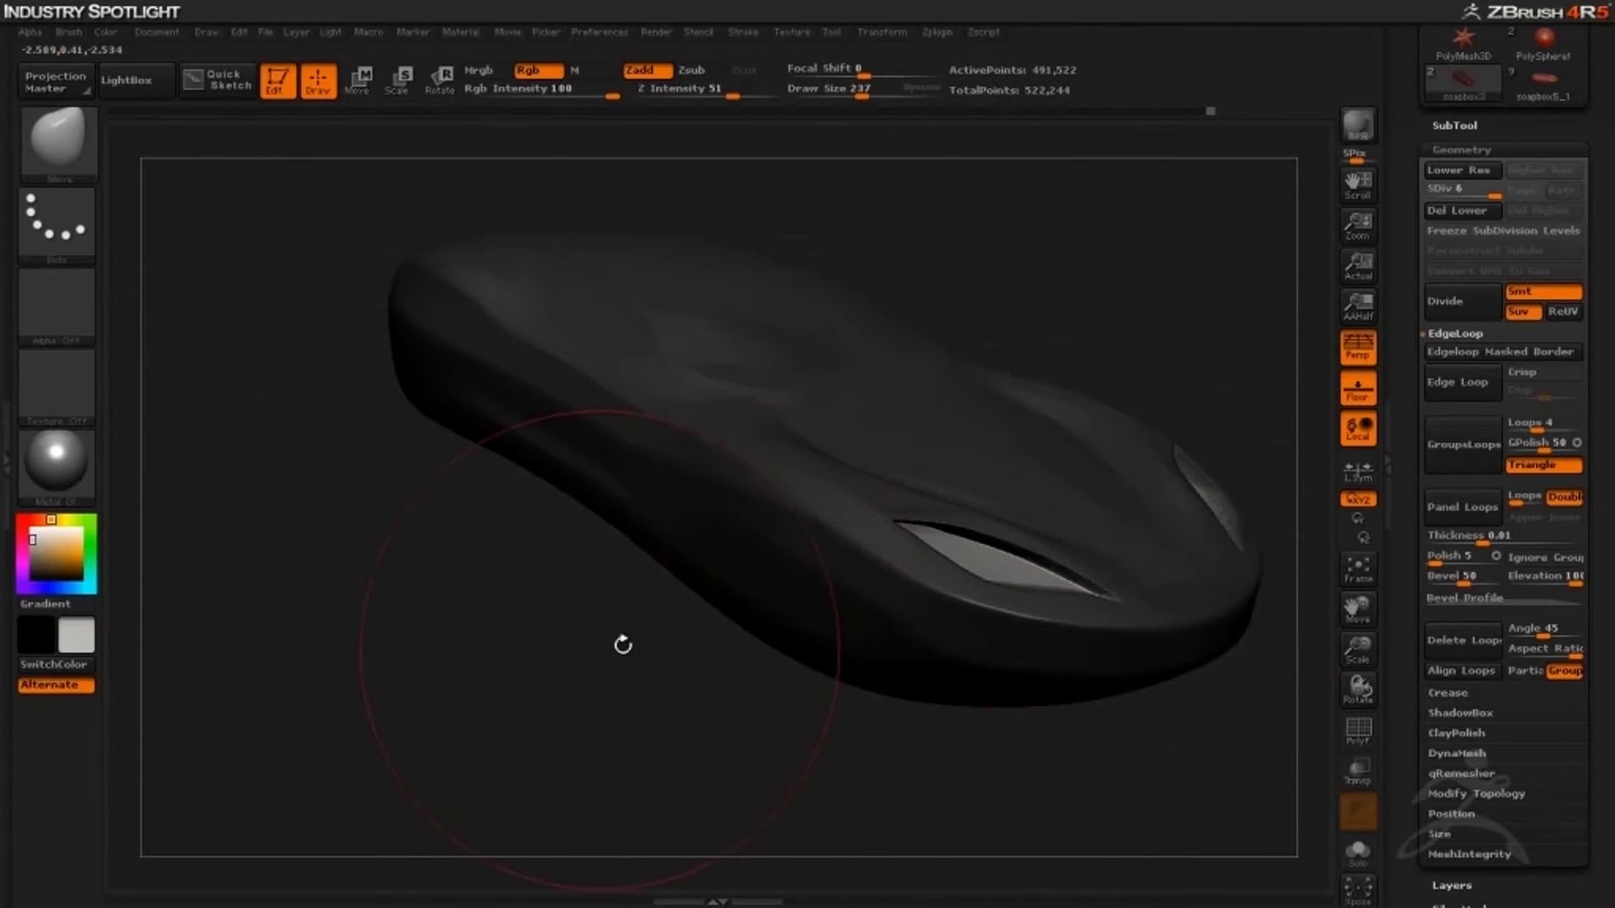
Reduce the draw size to 80 and down to 62, refining the recessed headlight surface
{"action": "key", "text": "space"}
{"action": "left_click_drag", "start_coordinate": [646, 599], "coordinate": [618, 596]}
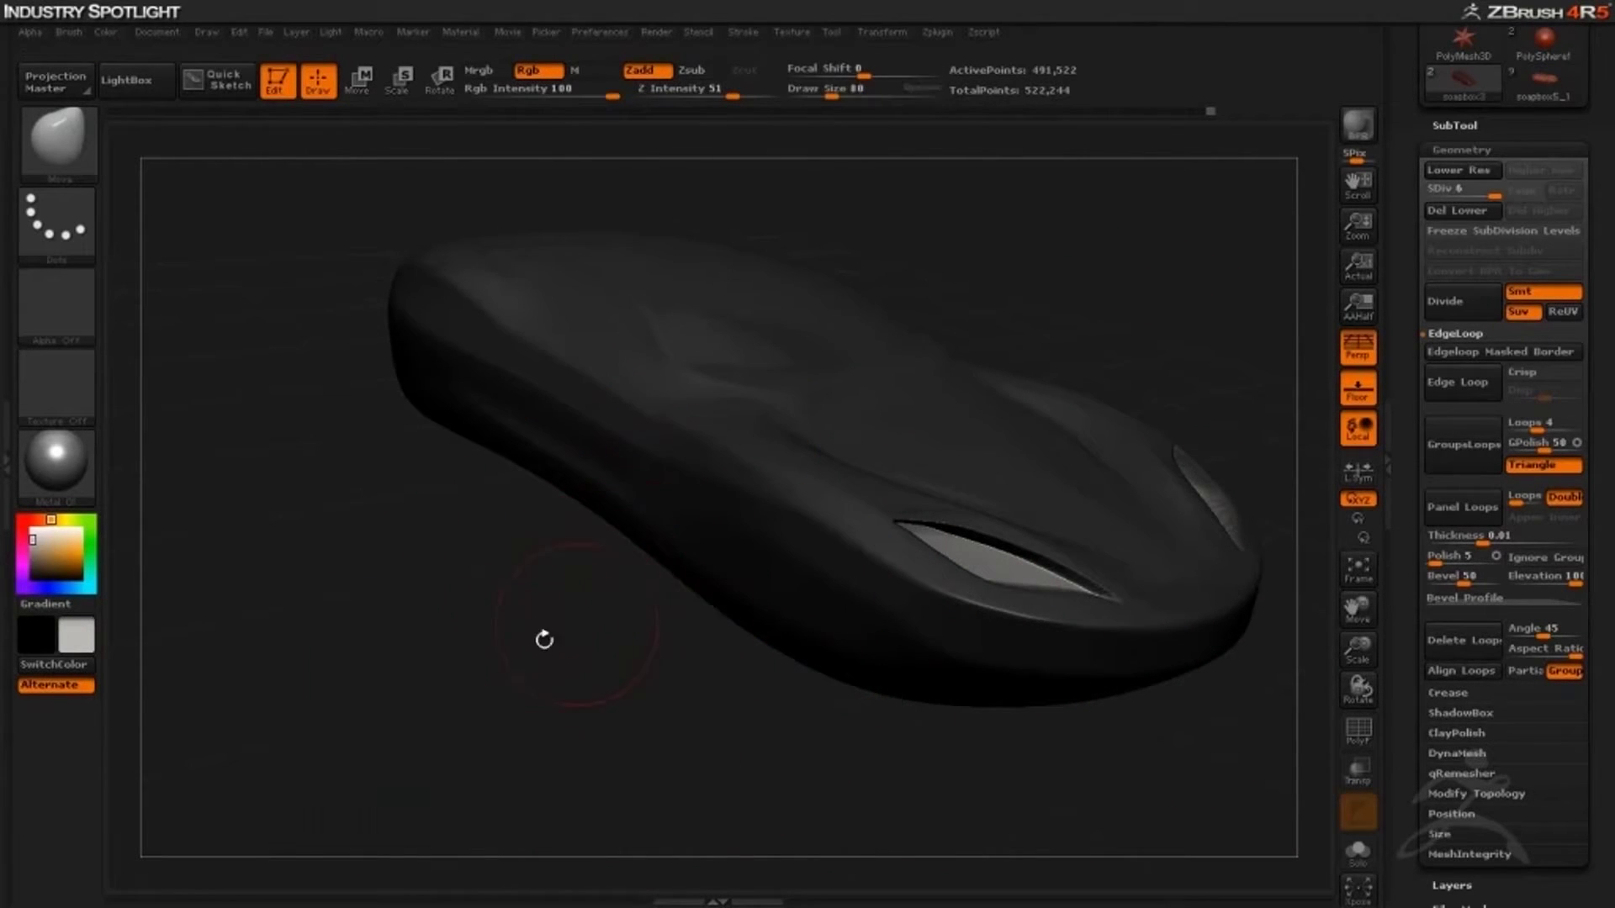
{"action": "mouse_move", "coordinate": [532, 647]}
{"action": "left_mouse_down"}
{"action": "mouse_move", "coordinate": [507, 647]}
{"action": "mouse_move", "coordinate": [562, 660]}
{"action": "mouse_move", "coordinate": [493, 620]}
{"action": "mouse_move", "coordinate": [438, 669]}
{"action": "left_mouse_up"}
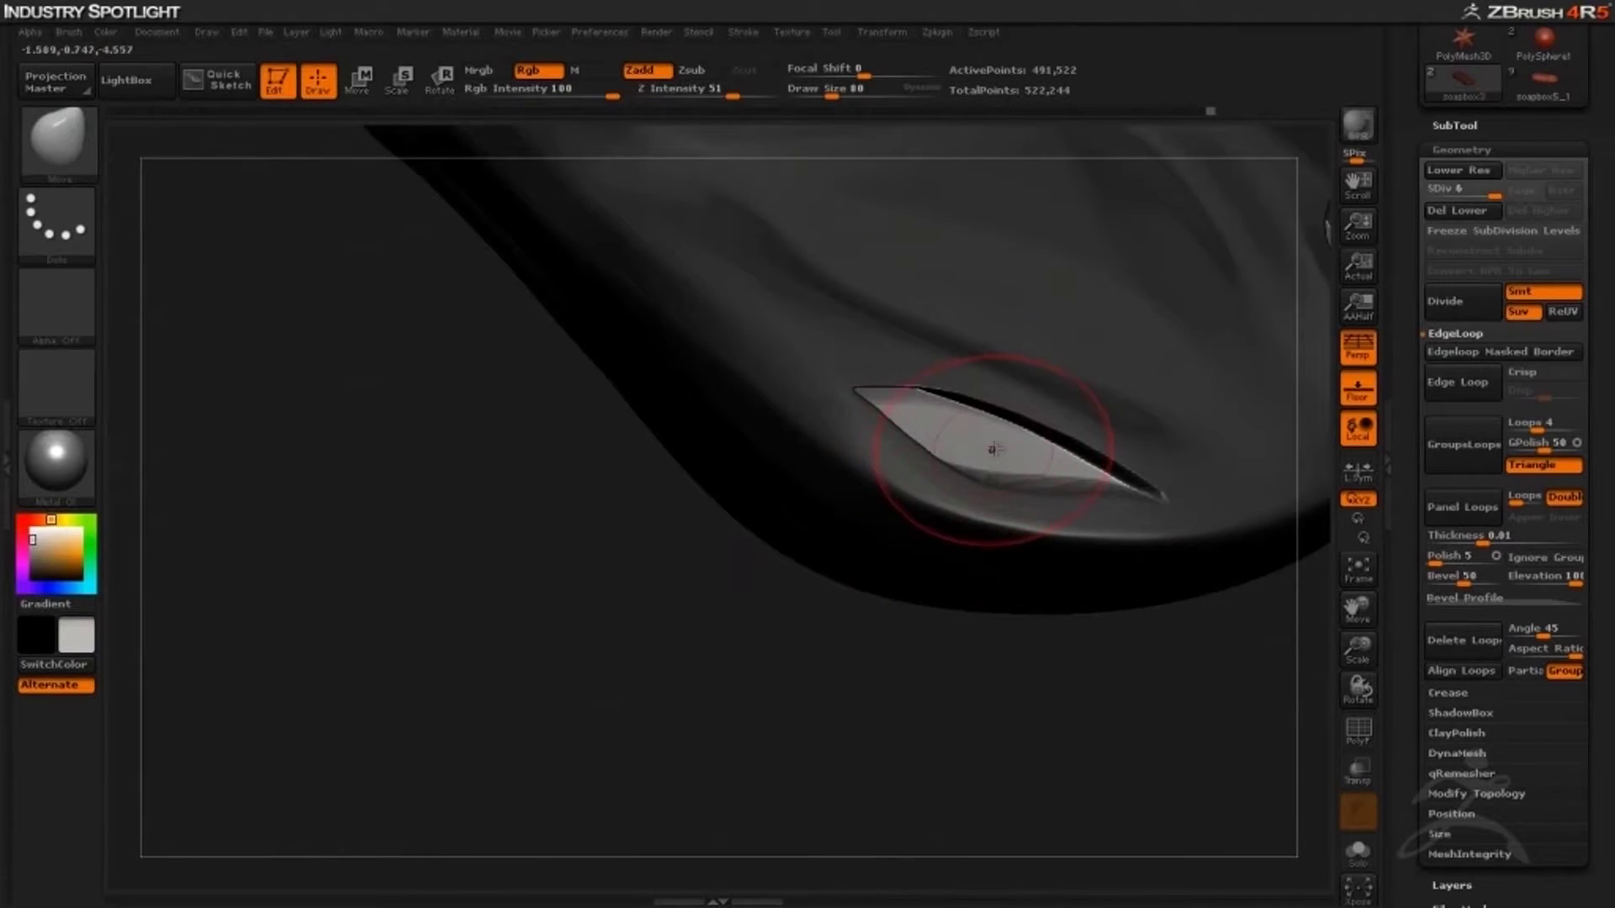
{"action": "key", "text": "space"}
{"action": "mouse_move", "coordinate": [988, 443]}
{"action": "left_mouse_down"}
{"action": "mouse_move", "coordinate": [1039, 468]}
{"action": "mouse_move", "coordinate": [1091, 461]}
{"action": "left_mouse_up"}
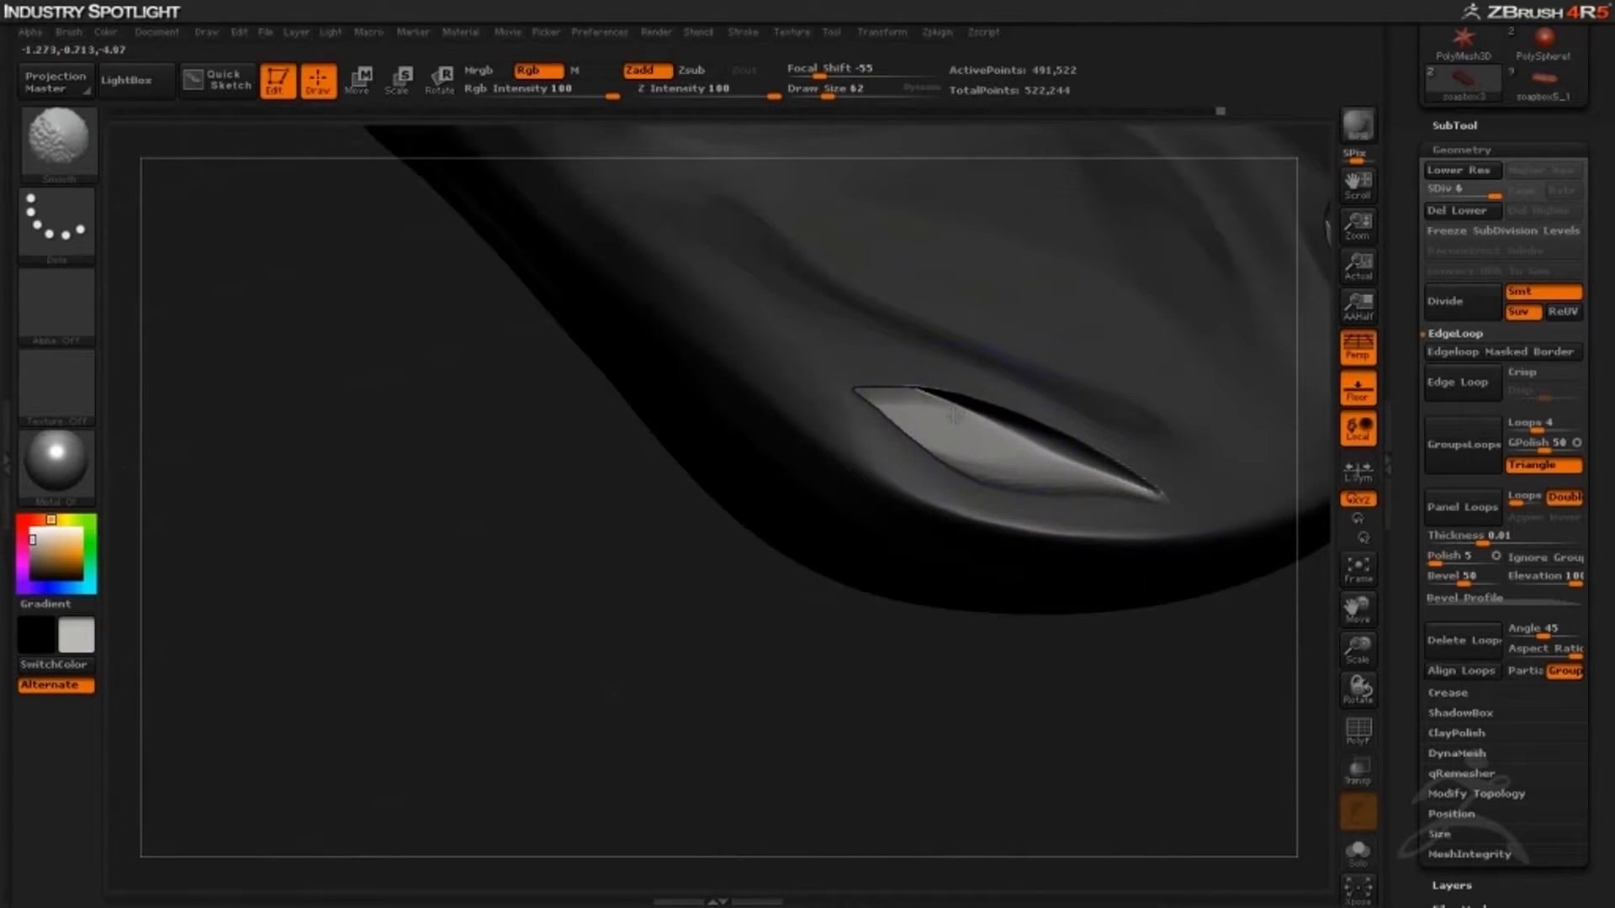
Smooth the recessed headlight surface at draw size 62, checking its form from low and high angles
{"action": "left_click_drag", "start_coordinate": [567, 573], "coordinate": [536, 558]}
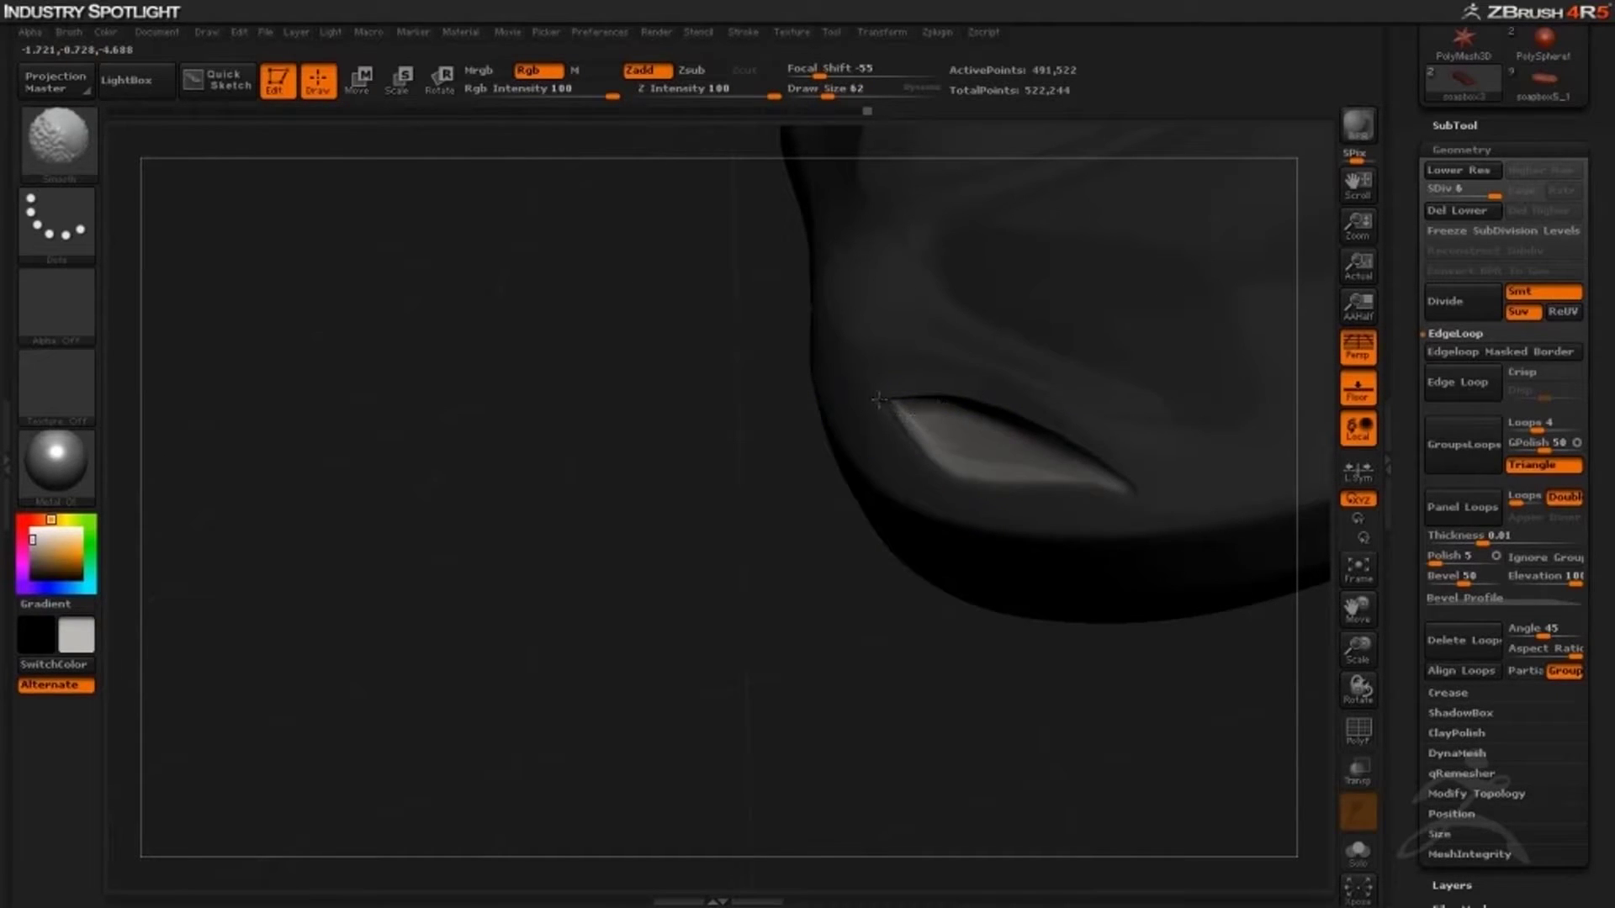
{"action": "left_click_drag", "start_coordinate": [629, 482], "coordinate": [632, 387]}
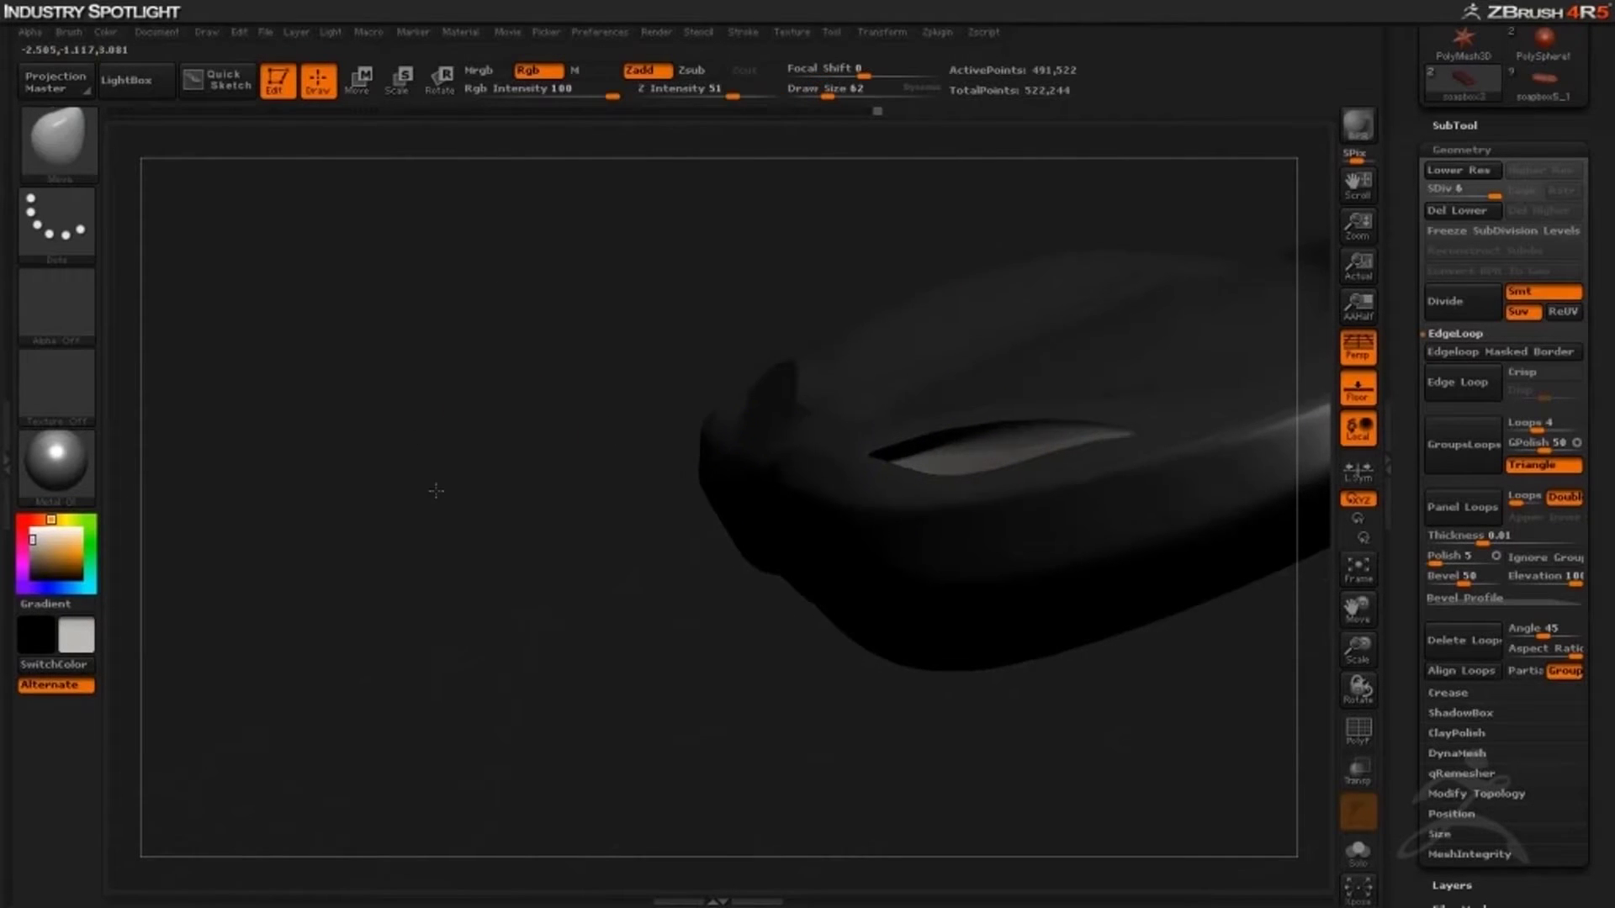
{"action": "left_click_drag", "start_coordinate": [432, 386], "coordinate": [496, 564]}
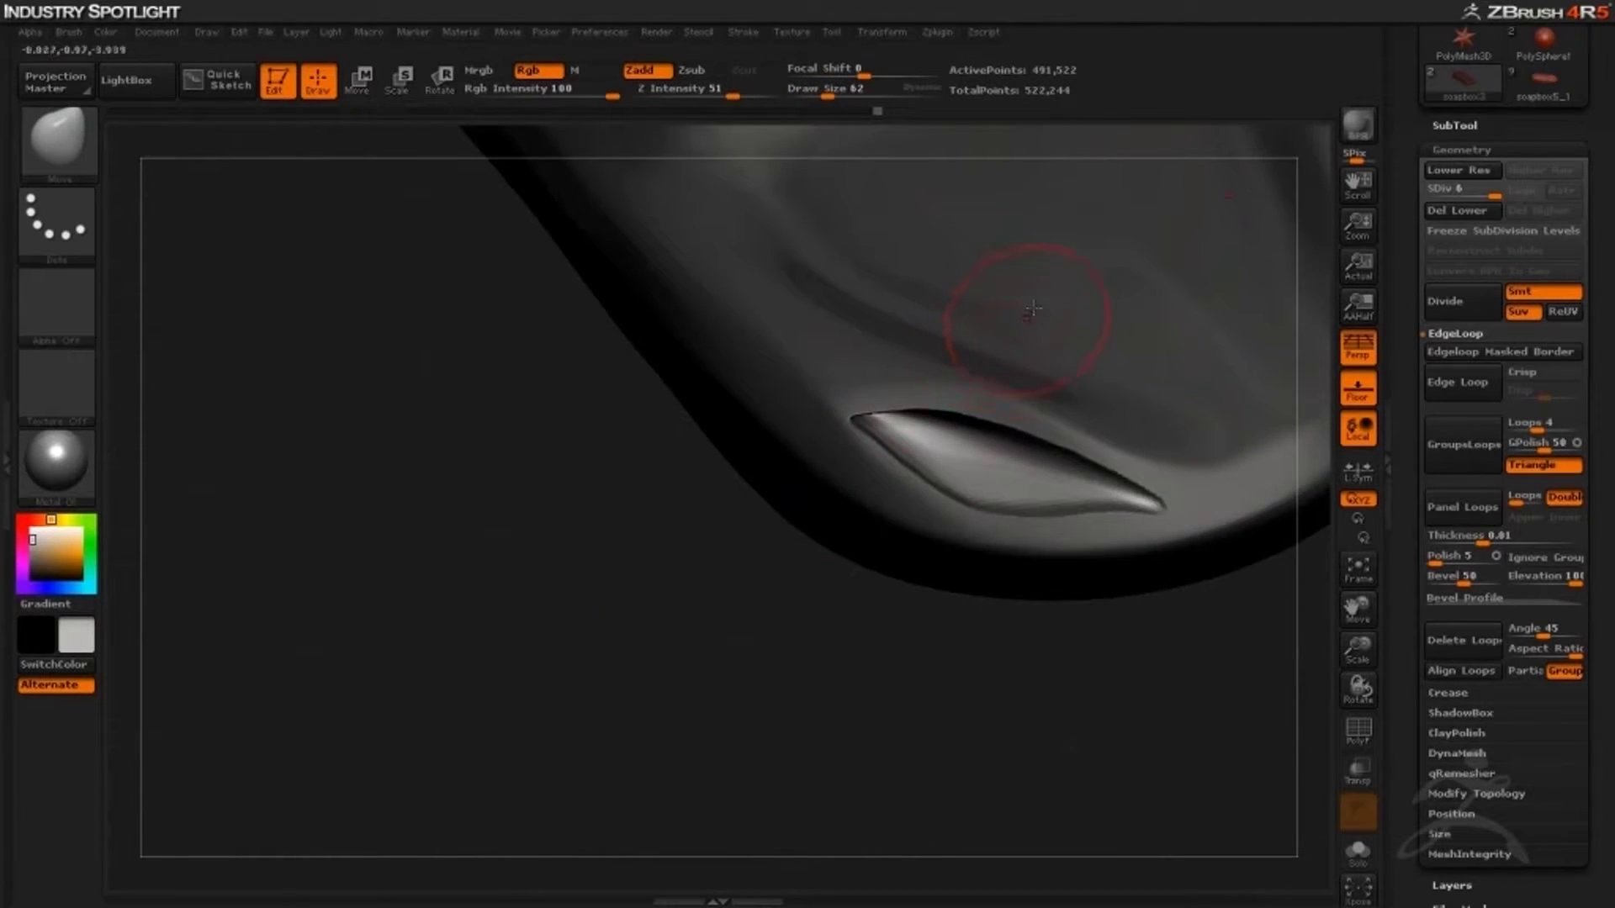
{"action": "key", "text": "ctrl"}
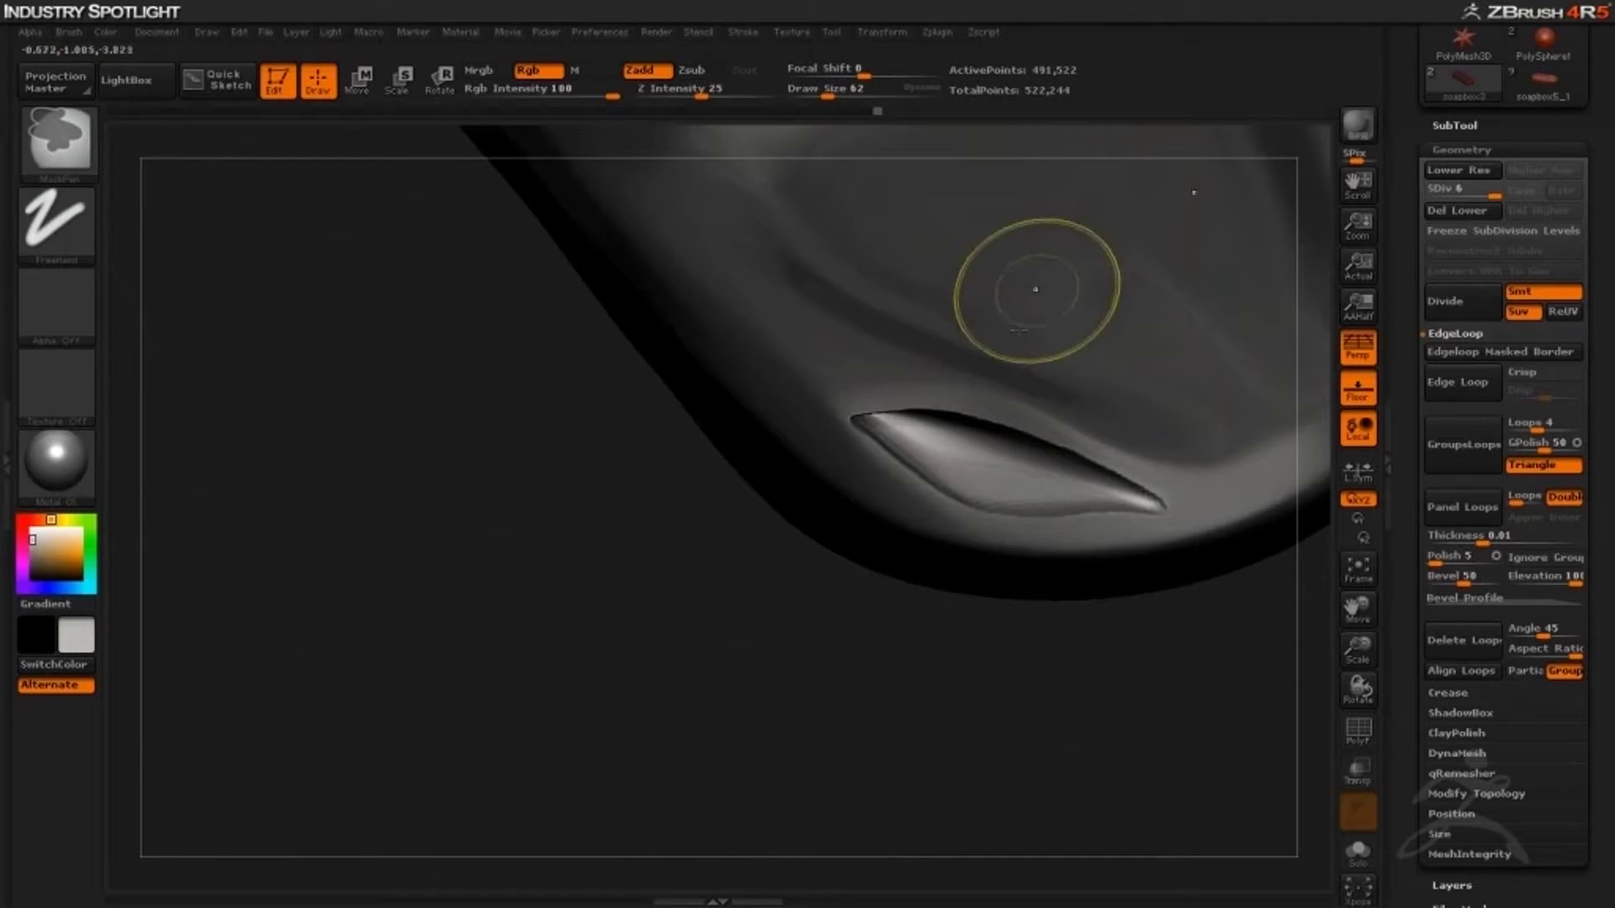
{"action": "key", "text": "shift"}
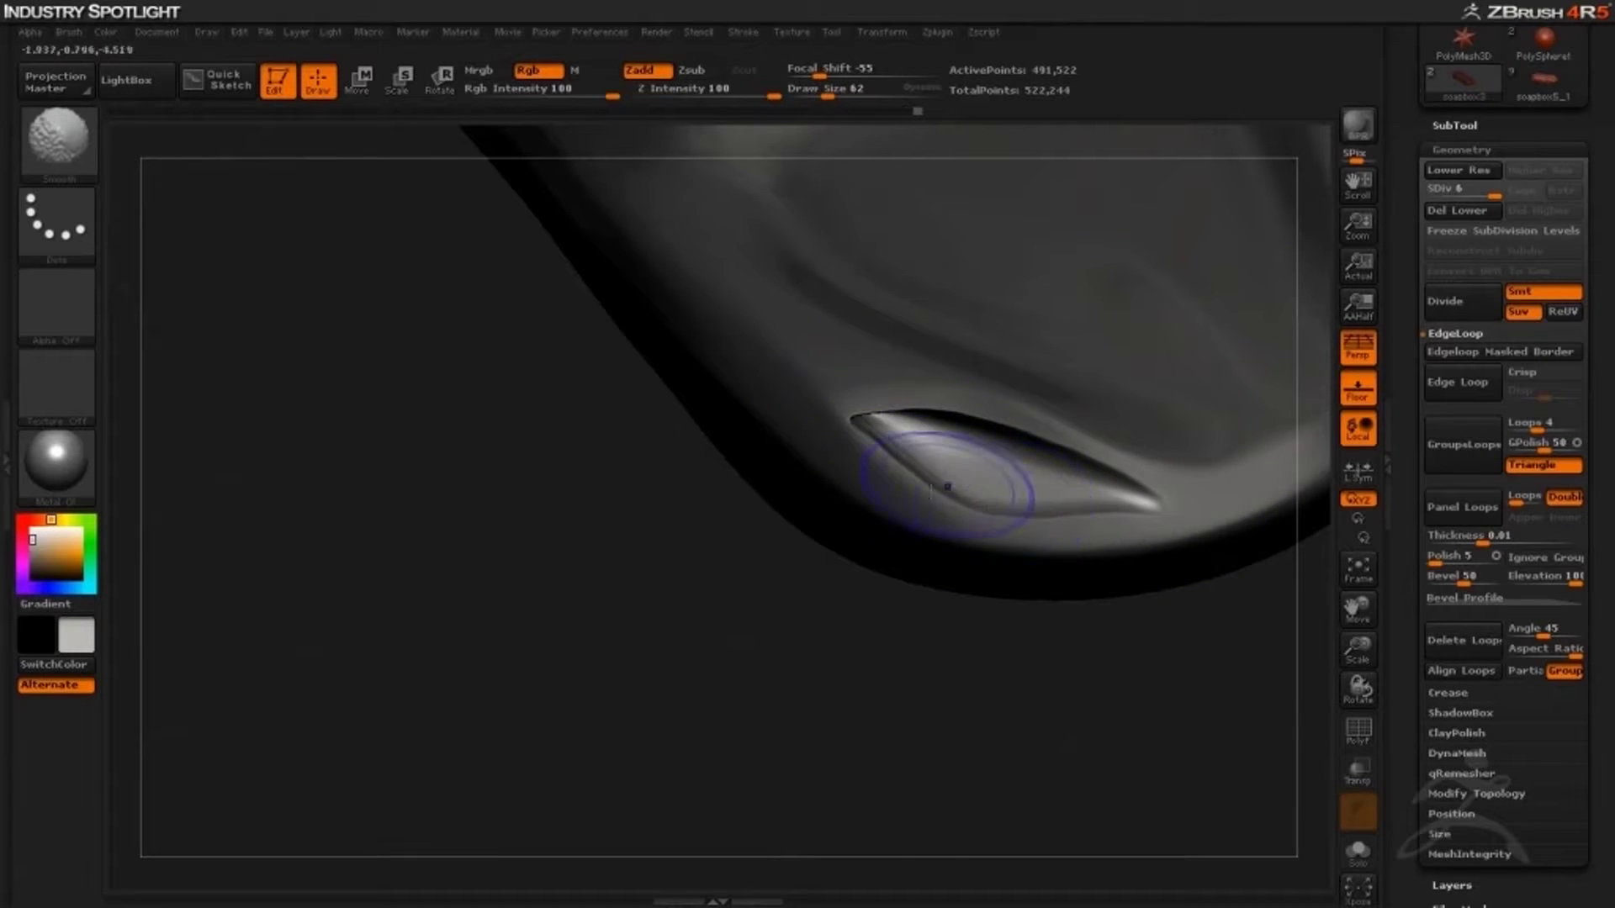
{"action": "left_click_drag", "start_coordinate": [778, 587], "coordinate": [548, 623]}
Clear the mask from the car body and review the recessed headlights on the whole car
{"action": "left_click_drag", "start_coordinate": [387, 565], "coordinate": [407, 665], "text": "ctrl"}
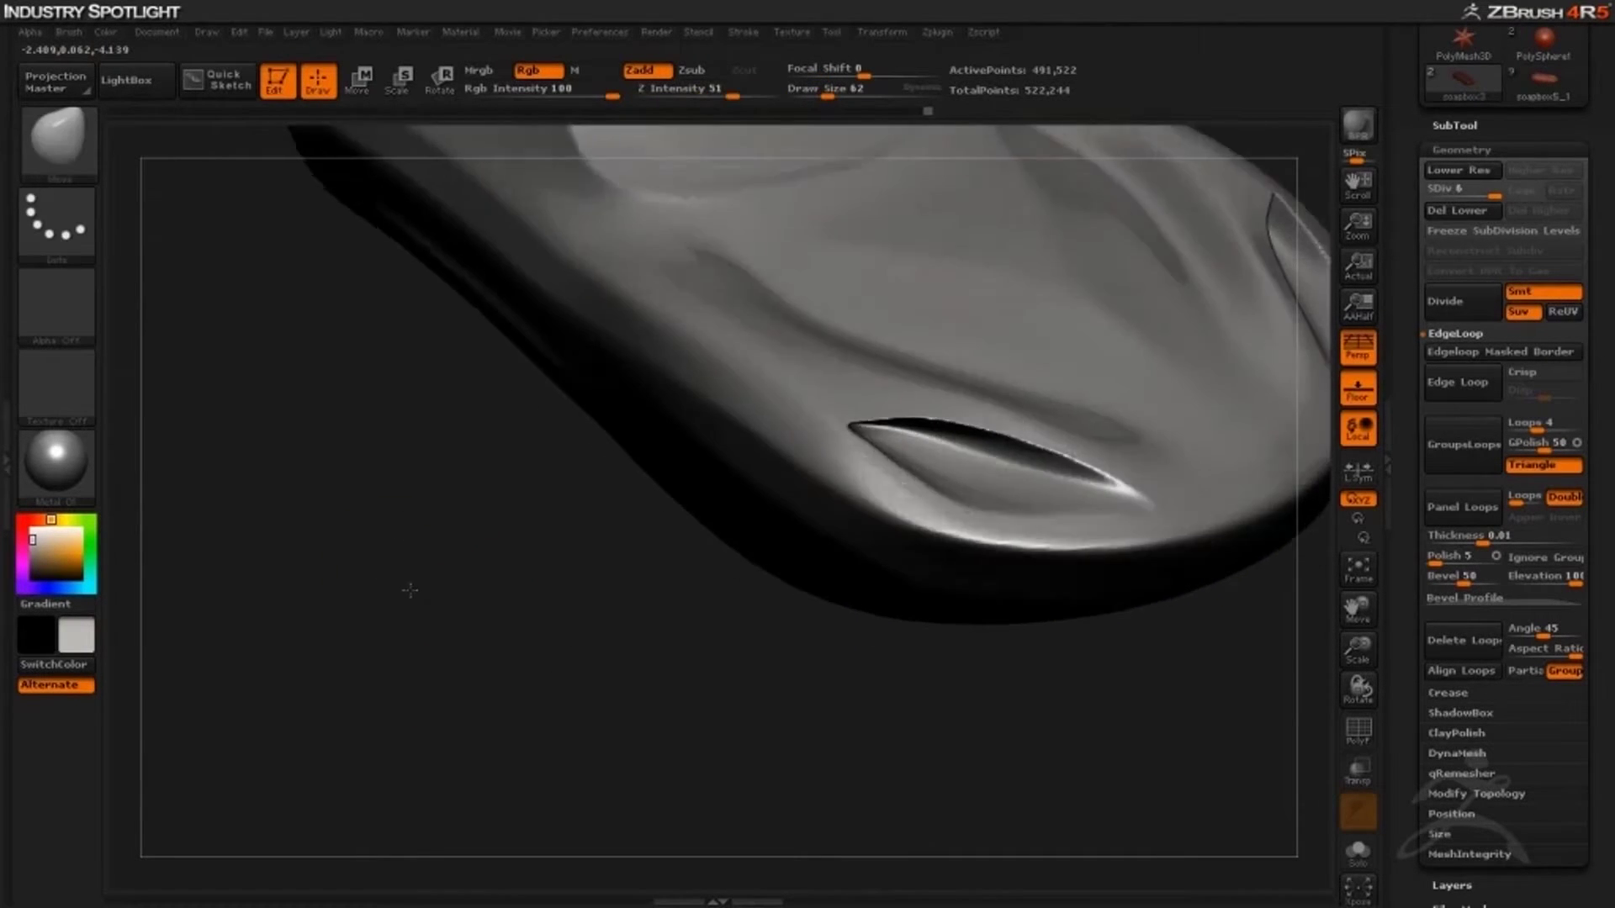
{"action": "left_click_drag", "start_coordinate": [408, 589], "coordinate": [425, 623]}
{"action": "mouse_move", "coordinate": [412, 685]}
{"action": "left_mouse_down", "text": "alt"}
{"action": "mouse_move", "coordinate": [415, 709]}
{"action": "mouse_move", "coordinate": [401, 651]}
{"action": "mouse_move", "coordinate": [361, 717]}
{"action": "mouse_move", "coordinate": [346, 696]}
{"action": "mouse_move", "coordinate": [429, 675]}
{"action": "mouse_move", "coordinate": [424, 695]}
{"action": "left_mouse_up", "text": "alt"}
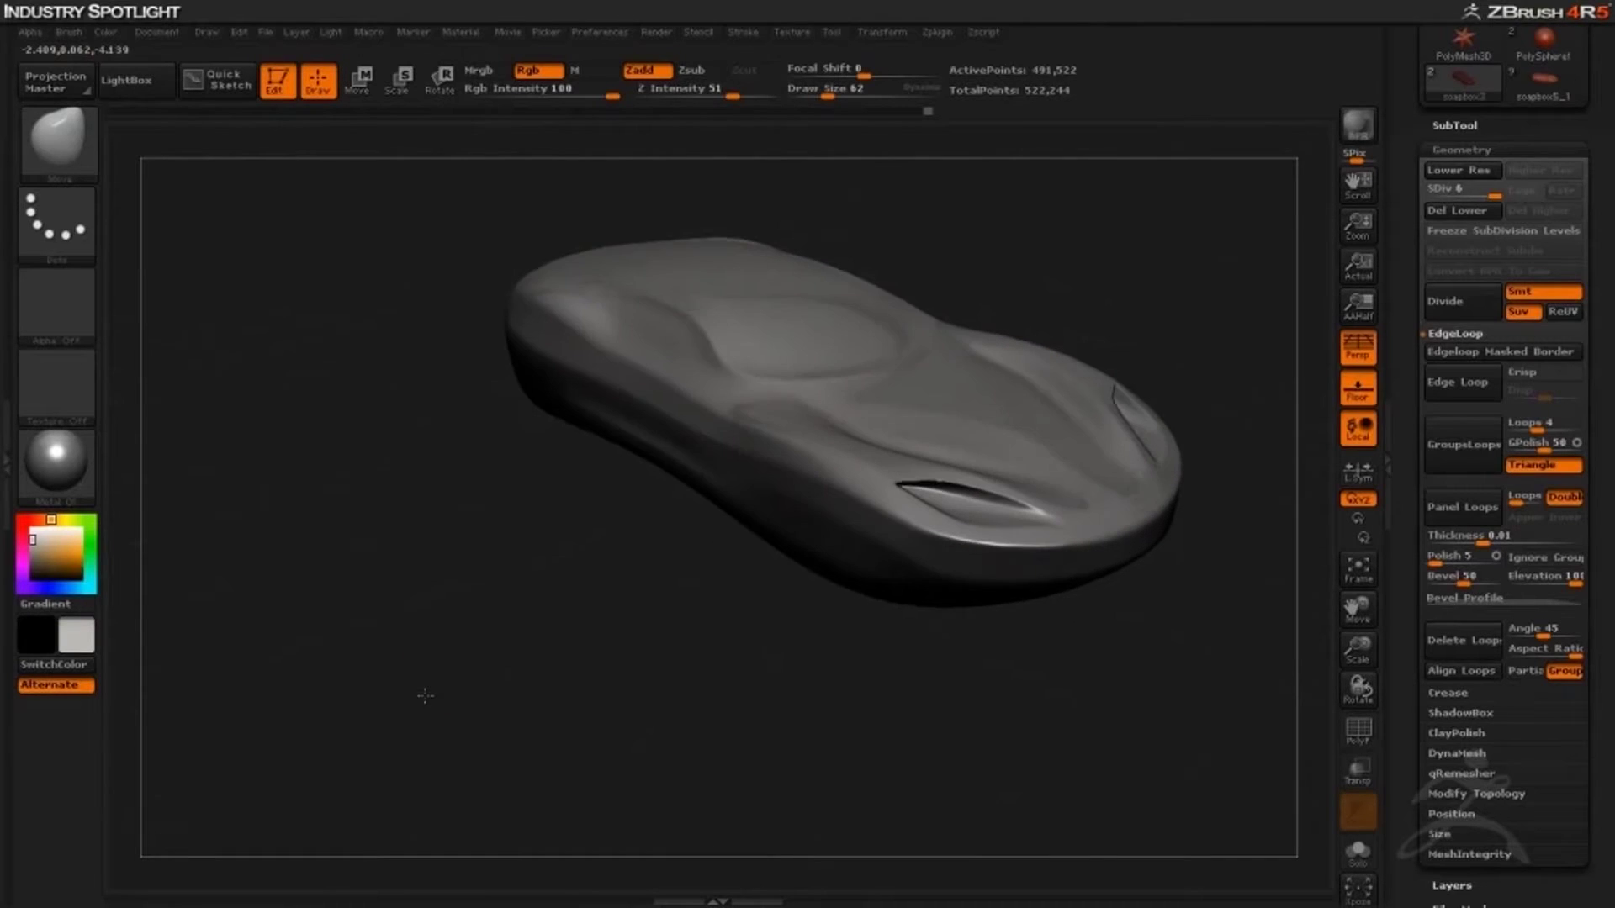
Mask a long pointed side-window shape below the roofline using the Lasso stroke
{"action": "left_click", "coordinate": [56, 220]}
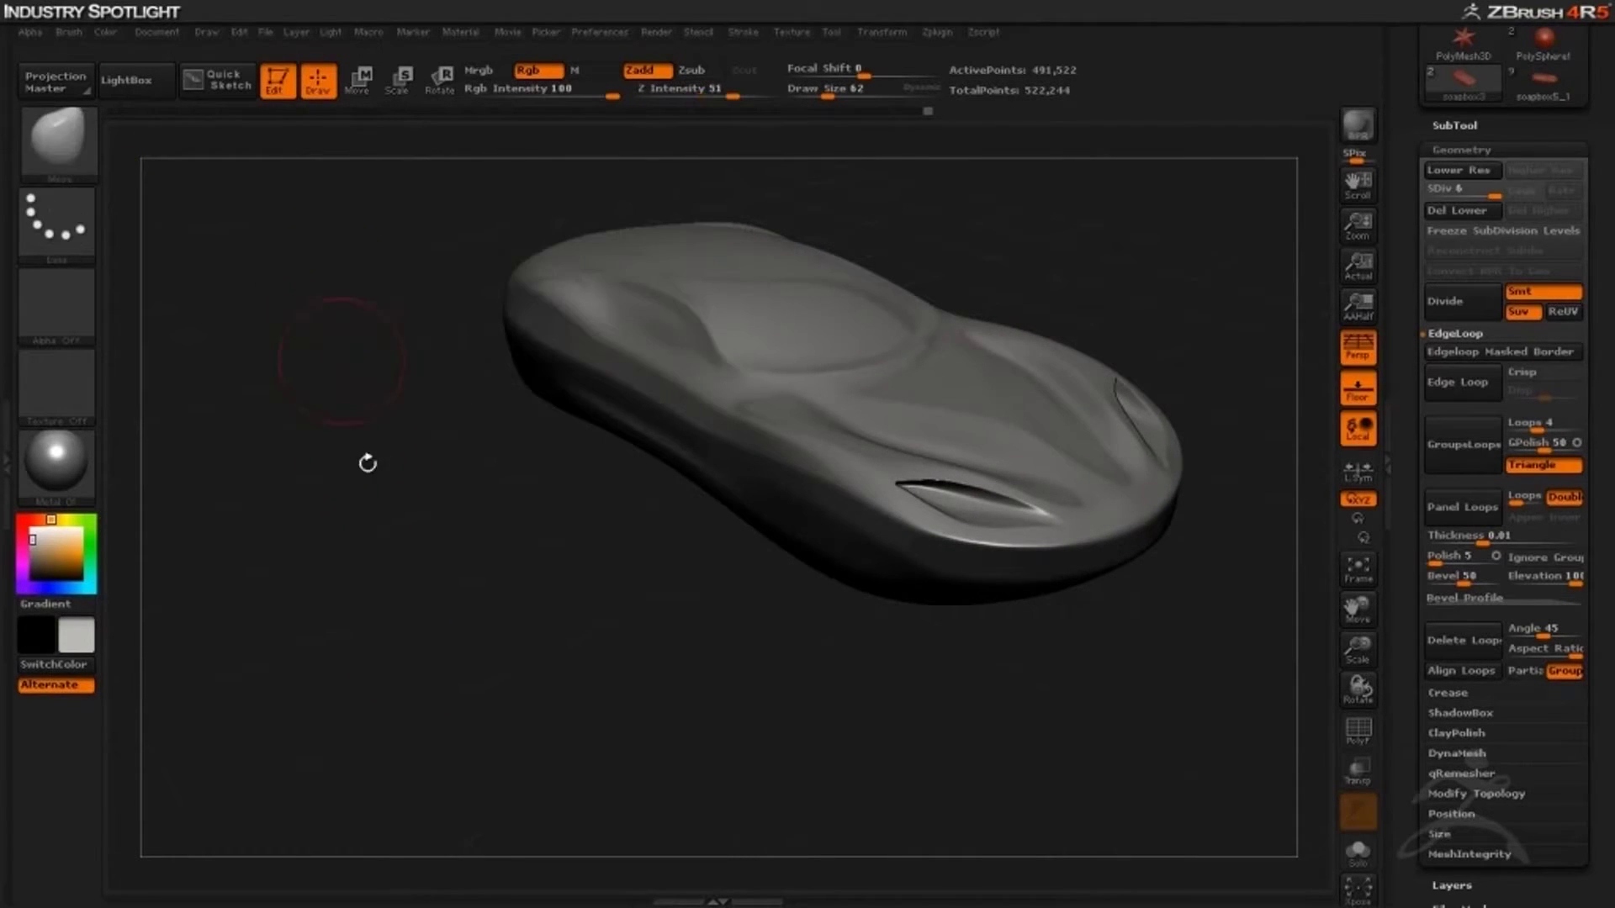
{"action": "mouse_move", "coordinate": [371, 462]}
{"action": "left_mouse_down"}
{"action": "mouse_move", "coordinate": [429, 602]}
{"action": "mouse_move", "coordinate": [391, 577]}
{"action": "mouse_move", "coordinate": [683, 746]}
{"action": "left_mouse_up"}
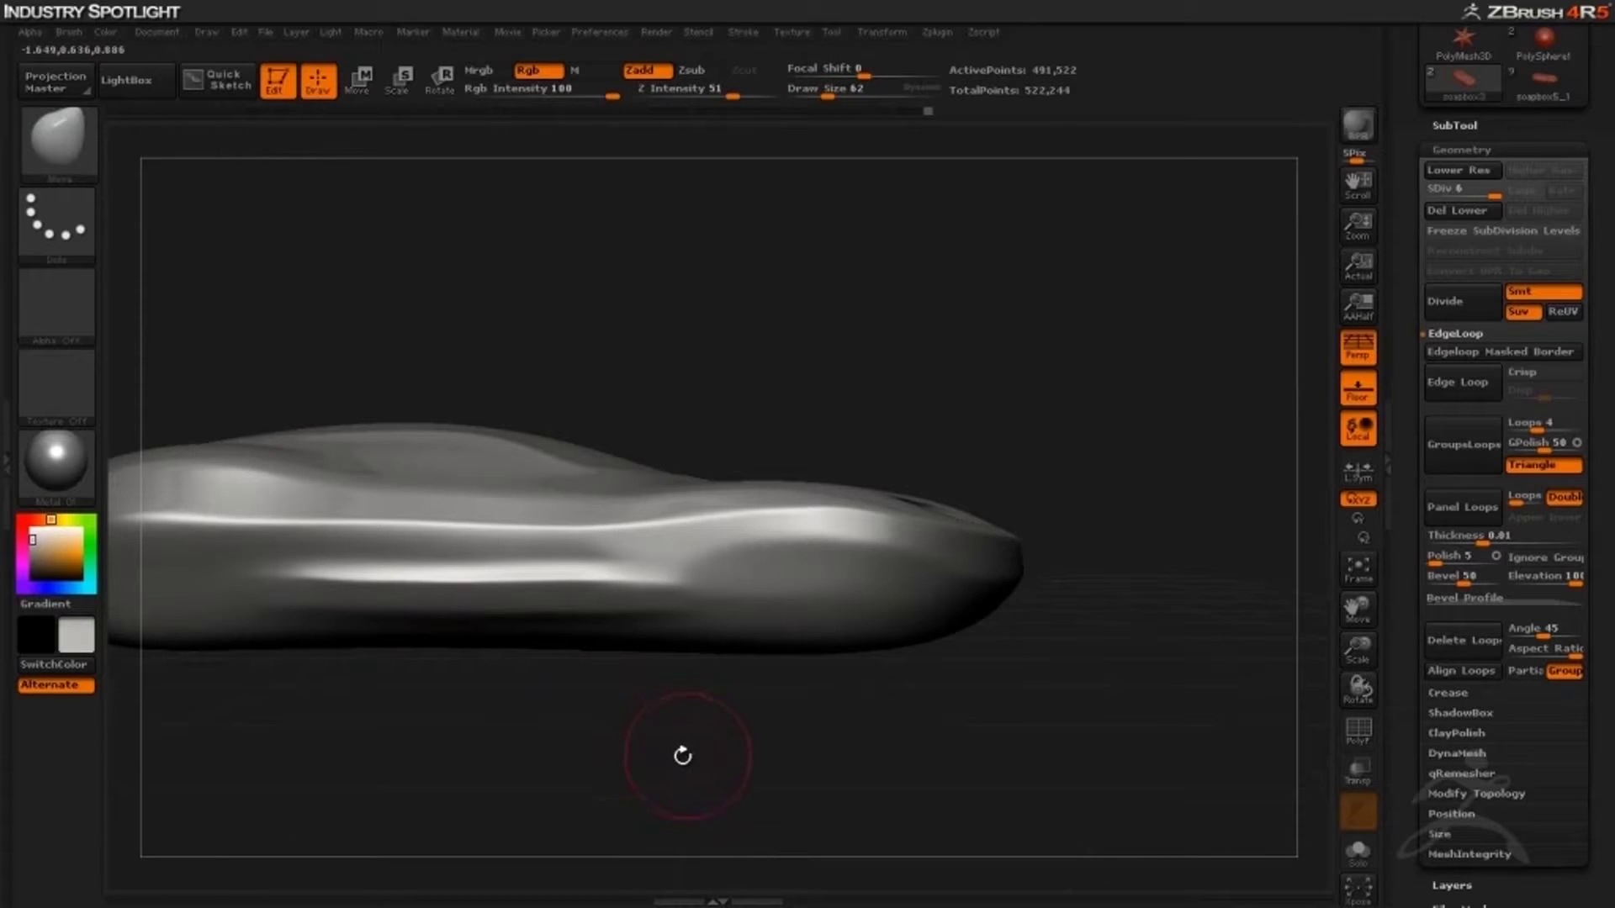
{"action": "mouse_move", "coordinate": [546, 773]}
{"action": "left_mouse_down"}
{"action": "mouse_move", "coordinate": [552, 645]}
{"action": "mouse_move", "coordinate": [753, 649]}
{"action": "mouse_move", "coordinate": [625, 718]}
{"action": "mouse_move", "coordinate": [630, 746]}
{"action": "mouse_move", "coordinate": [605, 749]}
{"action": "mouse_move", "coordinate": [594, 693]}
{"action": "mouse_move", "coordinate": [703, 678]}
{"action": "mouse_move", "coordinate": [664, 772]}
{"action": "mouse_move", "coordinate": [641, 774]}
{"action": "mouse_move", "coordinate": [623, 608]}
{"action": "mouse_move", "coordinate": [672, 722]}
{"action": "mouse_move", "coordinate": [894, 519]}
{"action": "left_mouse_up"}
{"action": "key", "text": "shift"}
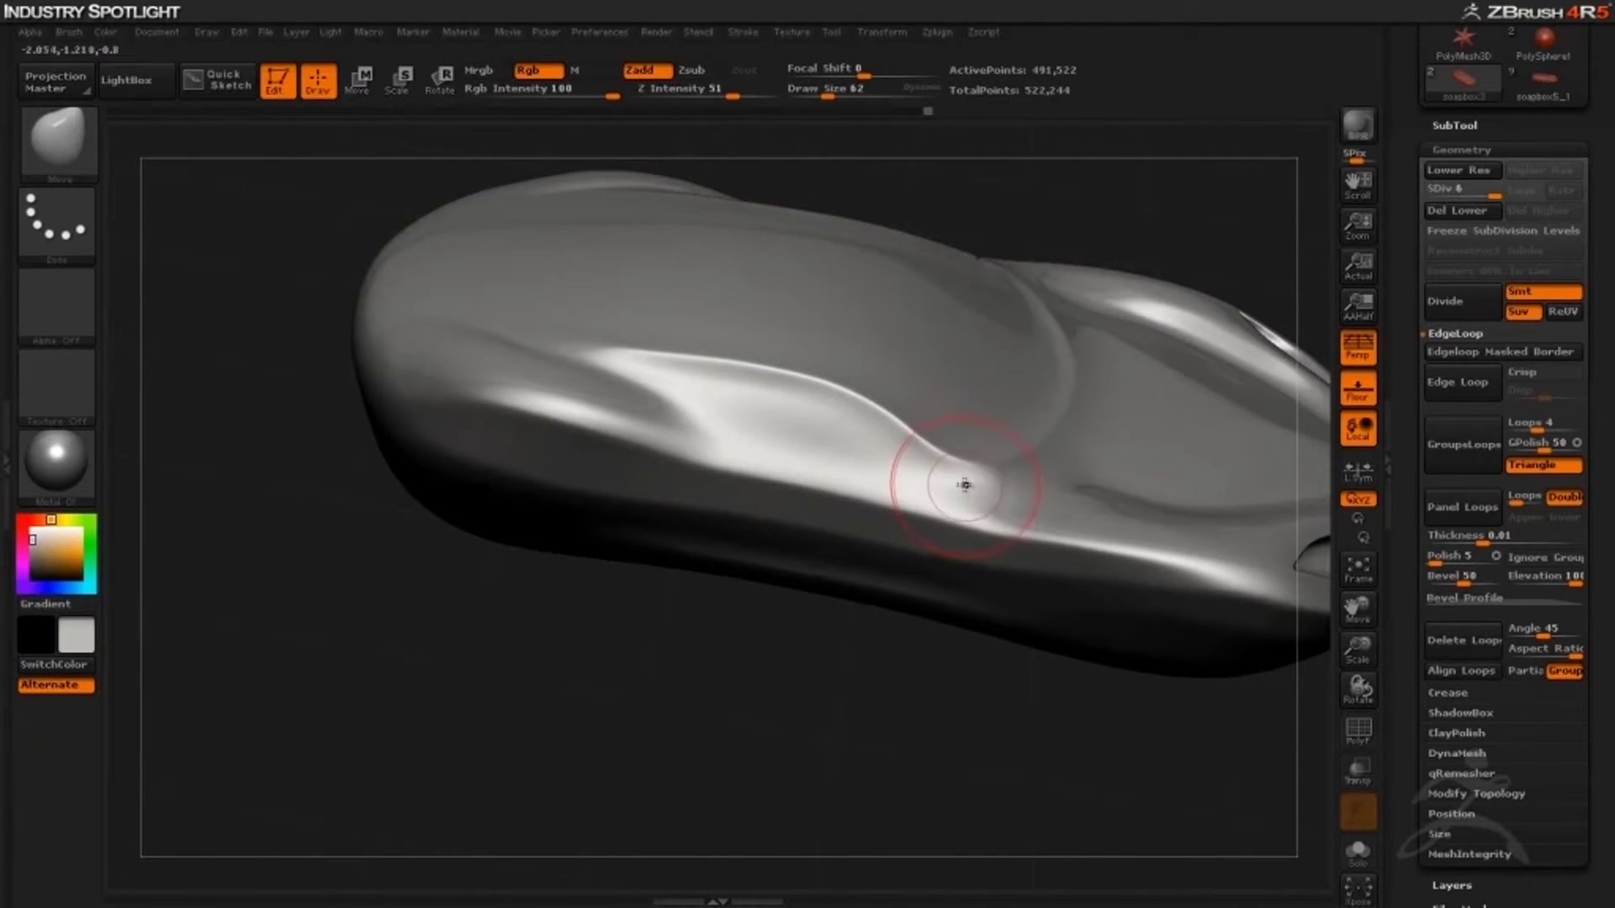
{"action": "key", "text": "ctrl"}
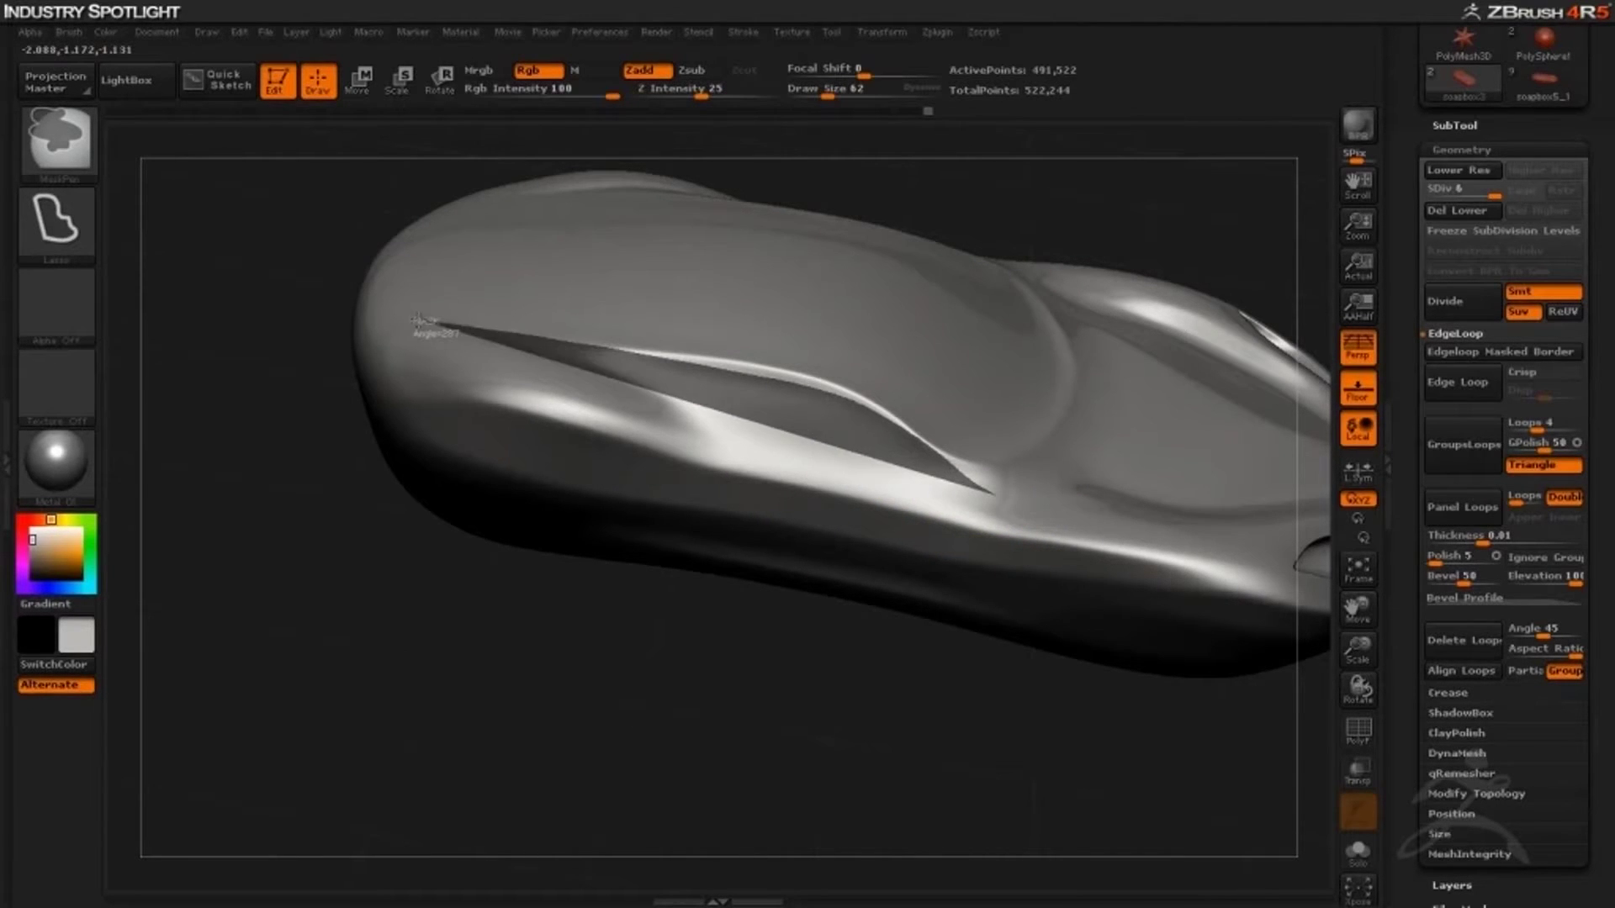
{"action": "mouse_move", "coordinate": [804, 664]}
{"action": "left_mouse_down"}
{"action": "mouse_move", "coordinate": [667, 684]}
{"action": "mouse_move", "coordinate": [659, 815]}
{"action": "mouse_move", "coordinate": [653, 695]}
{"action": "mouse_move", "coordinate": [681, 673]}
{"action": "mouse_move", "coordinate": [721, 678]}
{"action": "left_mouse_up"}
{"action": "key", "text": "ctrl"}
{"action": "key", "text": "ctrl"}
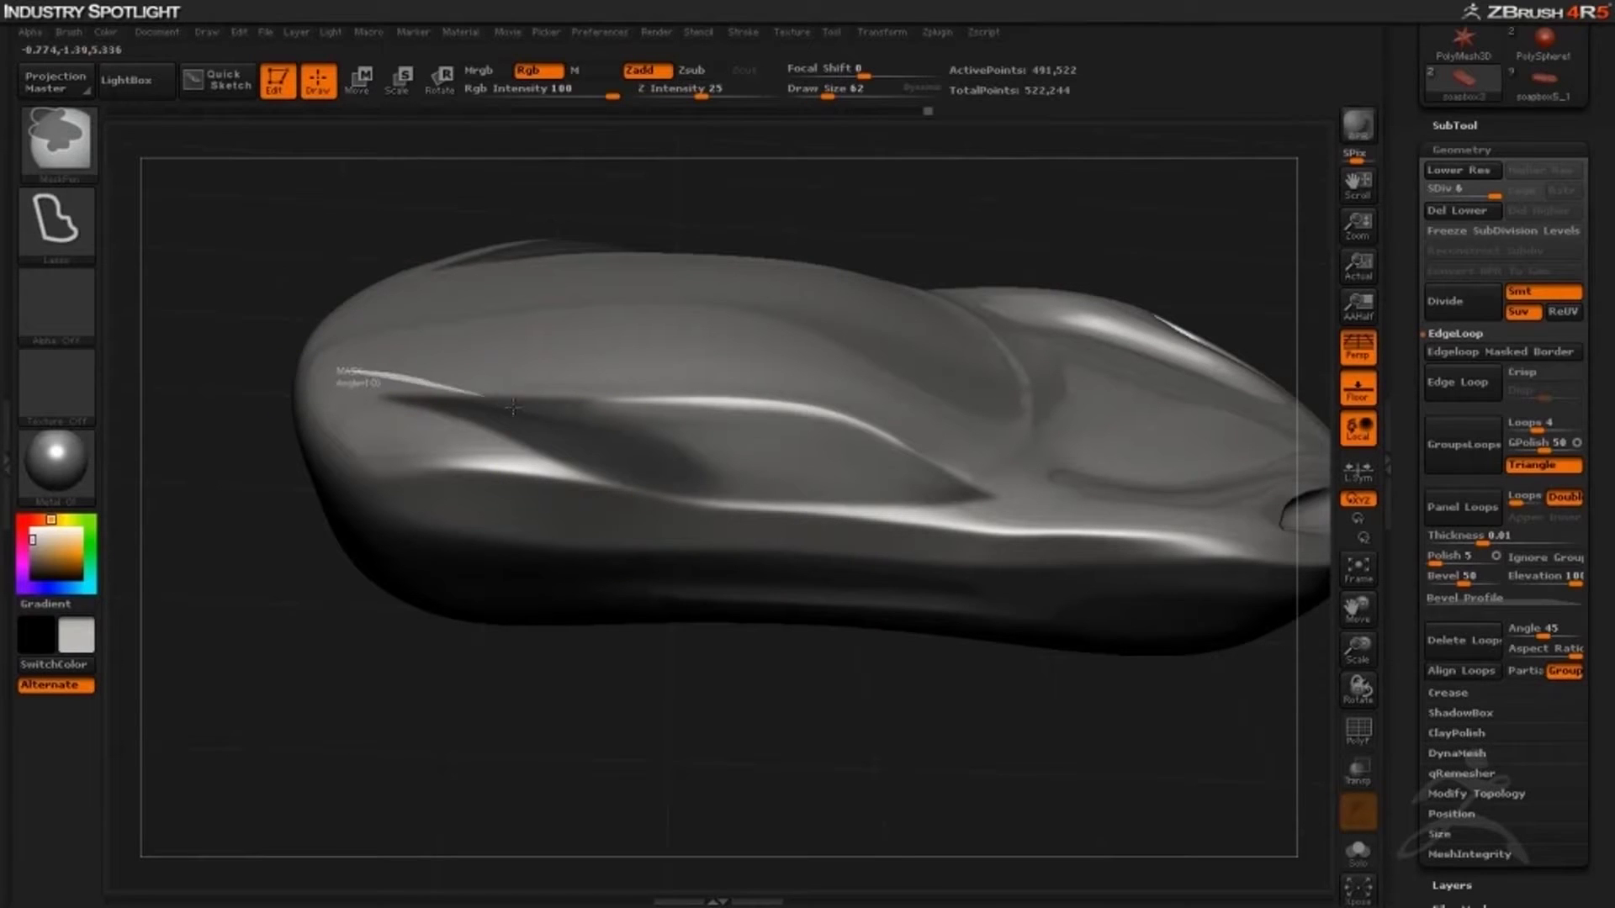
Refine the side-window mask with the lasso, trimming its rear tip and shaping its front corner to a point
{"action": "mouse_move", "coordinate": [676, 473]}
{"action": "left_mouse_down", "text": "ctrl+alt"}
{"action": "mouse_move", "coordinate": [909, 513]}
{"action": "mouse_move", "coordinate": [986, 571]}
{"action": "mouse_move", "coordinate": [336, 581]}
{"action": "left_mouse_up", "text": "ctrl+alt"}
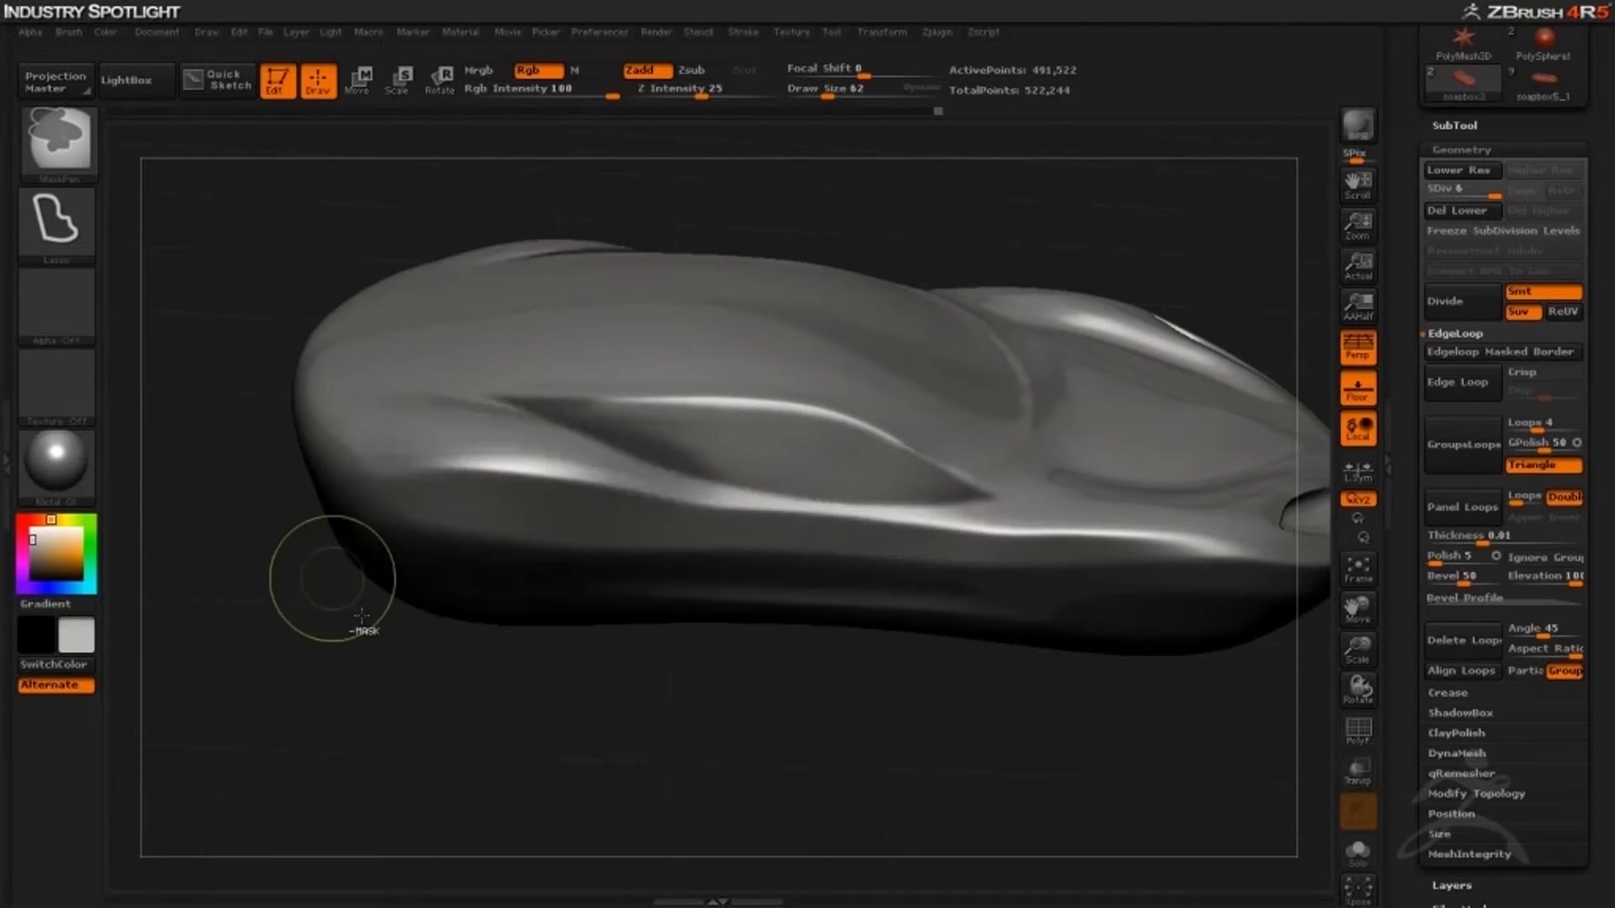
{"action": "mouse_move", "coordinate": [580, 766]}
{"action": "left_mouse_down"}
{"action": "mouse_move", "coordinate": [555, 782]}
{"action": "mouse_move", "coordinate": [538, 757]}
{"action": "mouse_move", "coordinate": [589, 740]}
{"action": "mouse_move", "coordinate": [564, 724]}
{"action": "mouse_move", "coordinate": [627, 739]}
{"action": "left_mouse_up"}
{"action": "key", "text": "ctrl"}
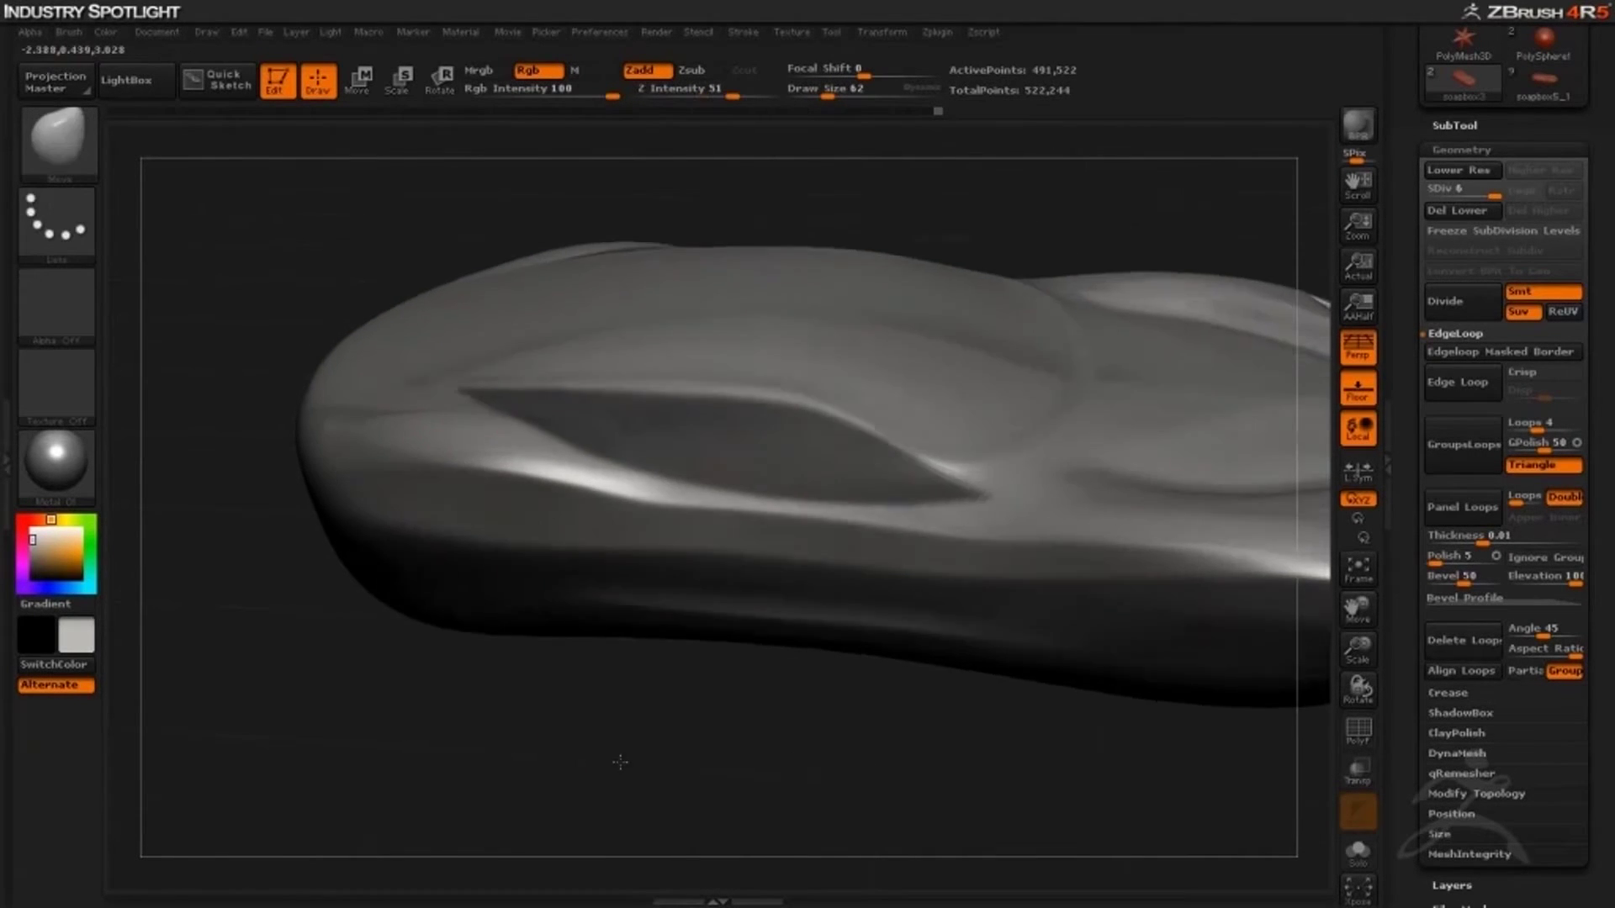
{"action": "left_click_drag", "start_coordinate": [877, 431], "coordinate": [982, 504], "text": "ctrl"}
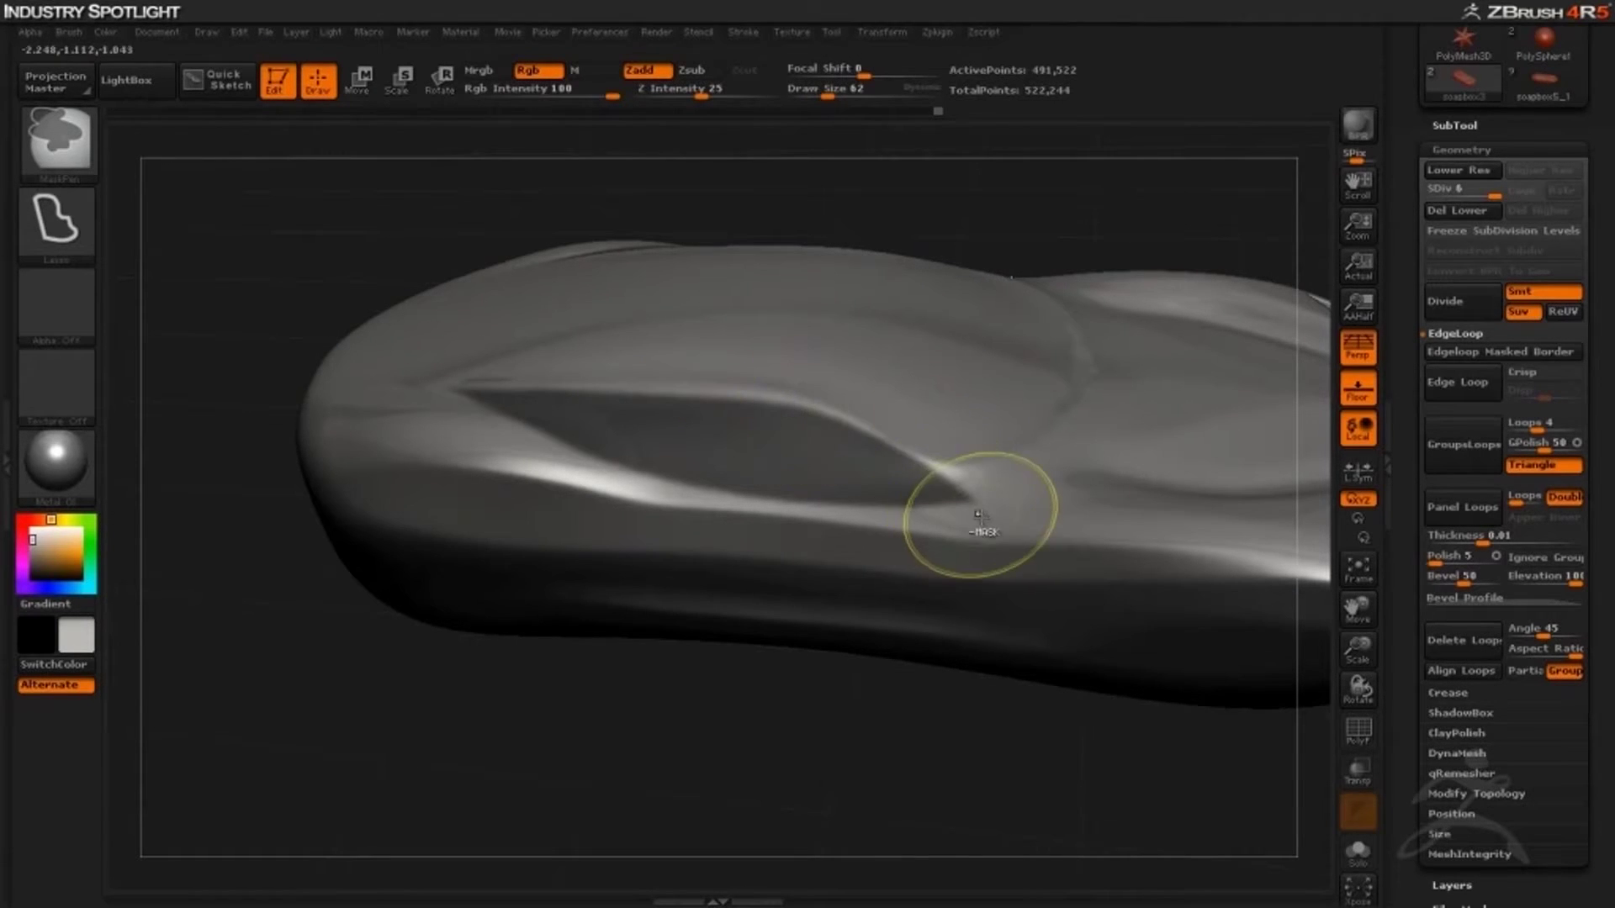
{"action": "mouse_move", "coordinate": [912, 467]}
{"action": "left_mouse_down", "text": "ctrl+alt"}
{"action": "mouse_move", "coordinate": [659, 373]}
{"action": "mouse_move", "coordinate": [973, 505]}
{"action": "left_mouse_up", "text": "ctrl+alt"}
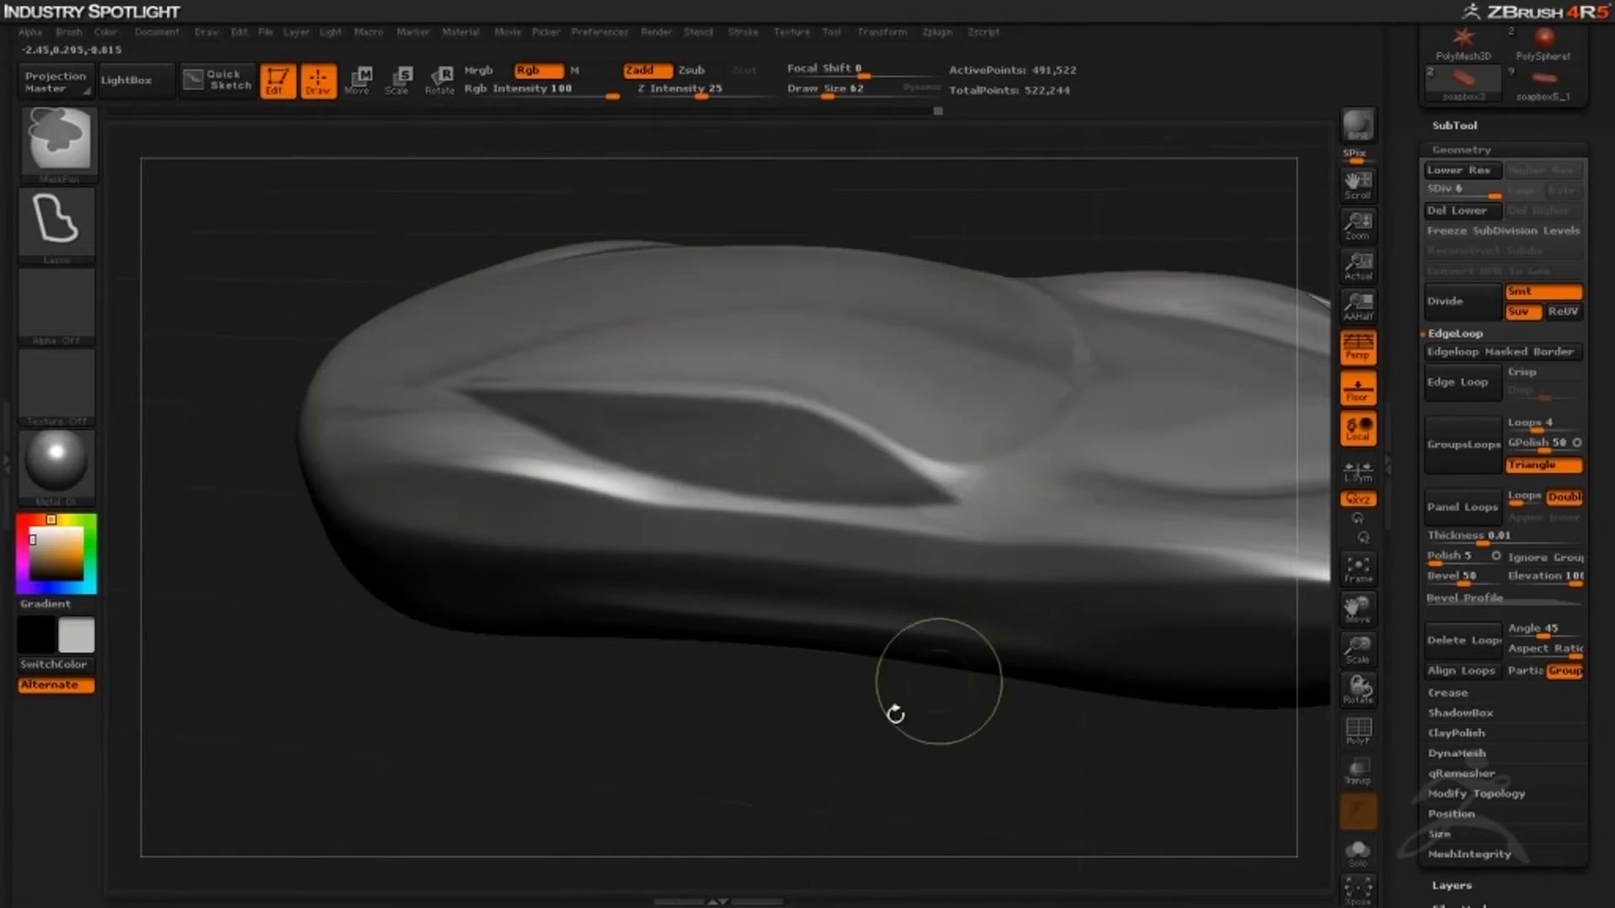
Invert the side-window mask so only the window area is editable
{"action": "mouse_move", "coordinate": [894, 713]}
{"action": "left_mouse_down"}
{"action": "mouse_move", "coordinate": [768, 768]}
{"action": "mouse_move", "coordinate": [768, 788]}
{"action": "mouse_move", "coordinate": [702, 777]}
{"action": "mouse_move", "coordinate": [810, 872]}
{"action": "left_mouse_up"}
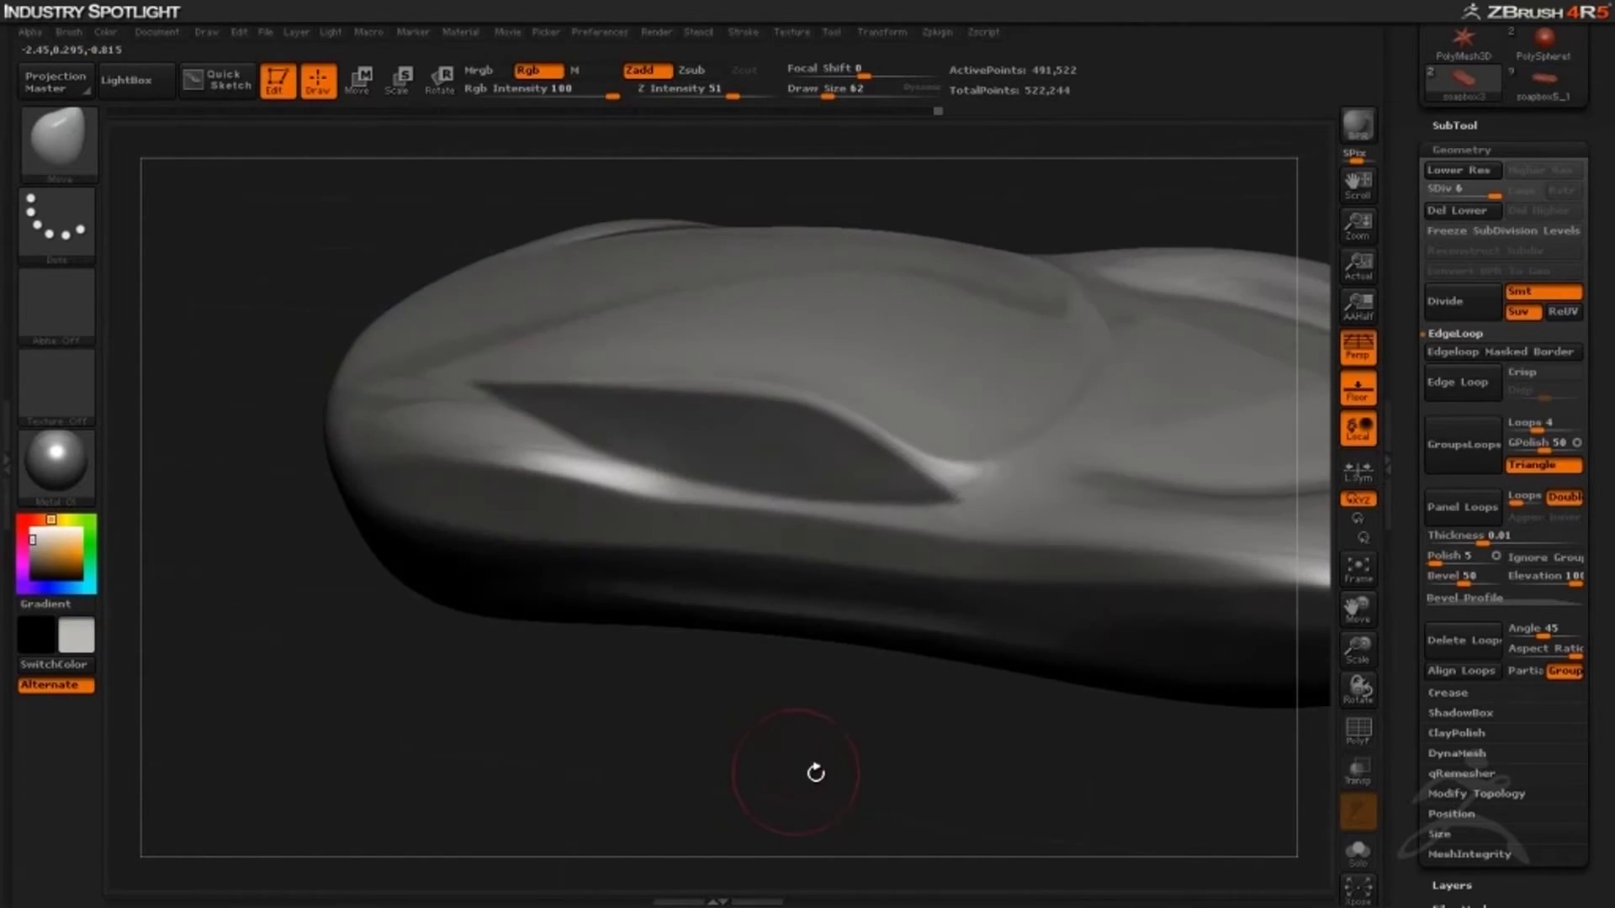
{"action": "left_click", "coordinate": [691, 732], "text": "ctrl"}
{"action": "mouse_move", "coordinate": [671, 754]}
{"action": "left_mouse_down"}
{"action": "mouse_move", "coordinate": [692, 708]}
{"action": "mouse_move", "coordinate": [691, 761]}
{"action": "mouse_move", "coordinate": [706, 723]}
{"action": "left_mouse_up"}
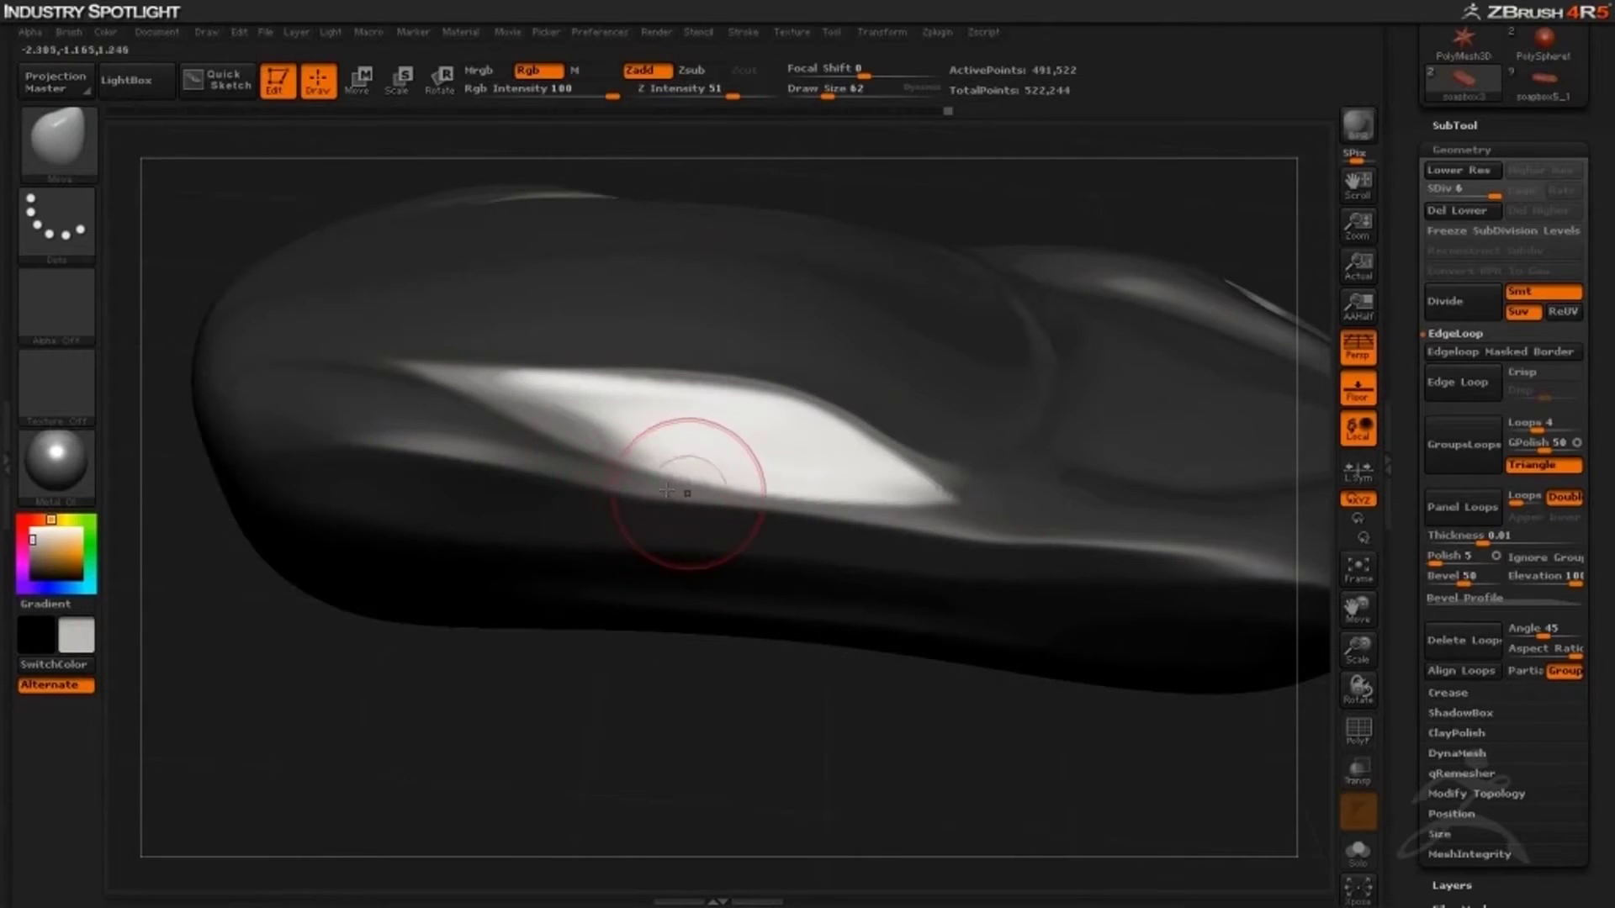
Sharpen the edges of the inverted side-window mask with SharpenMask and inspect the window area
{"action": "scroll", "coordinate": [1430, 589], "scroll_direction": "down", "scroll_amount": 10}
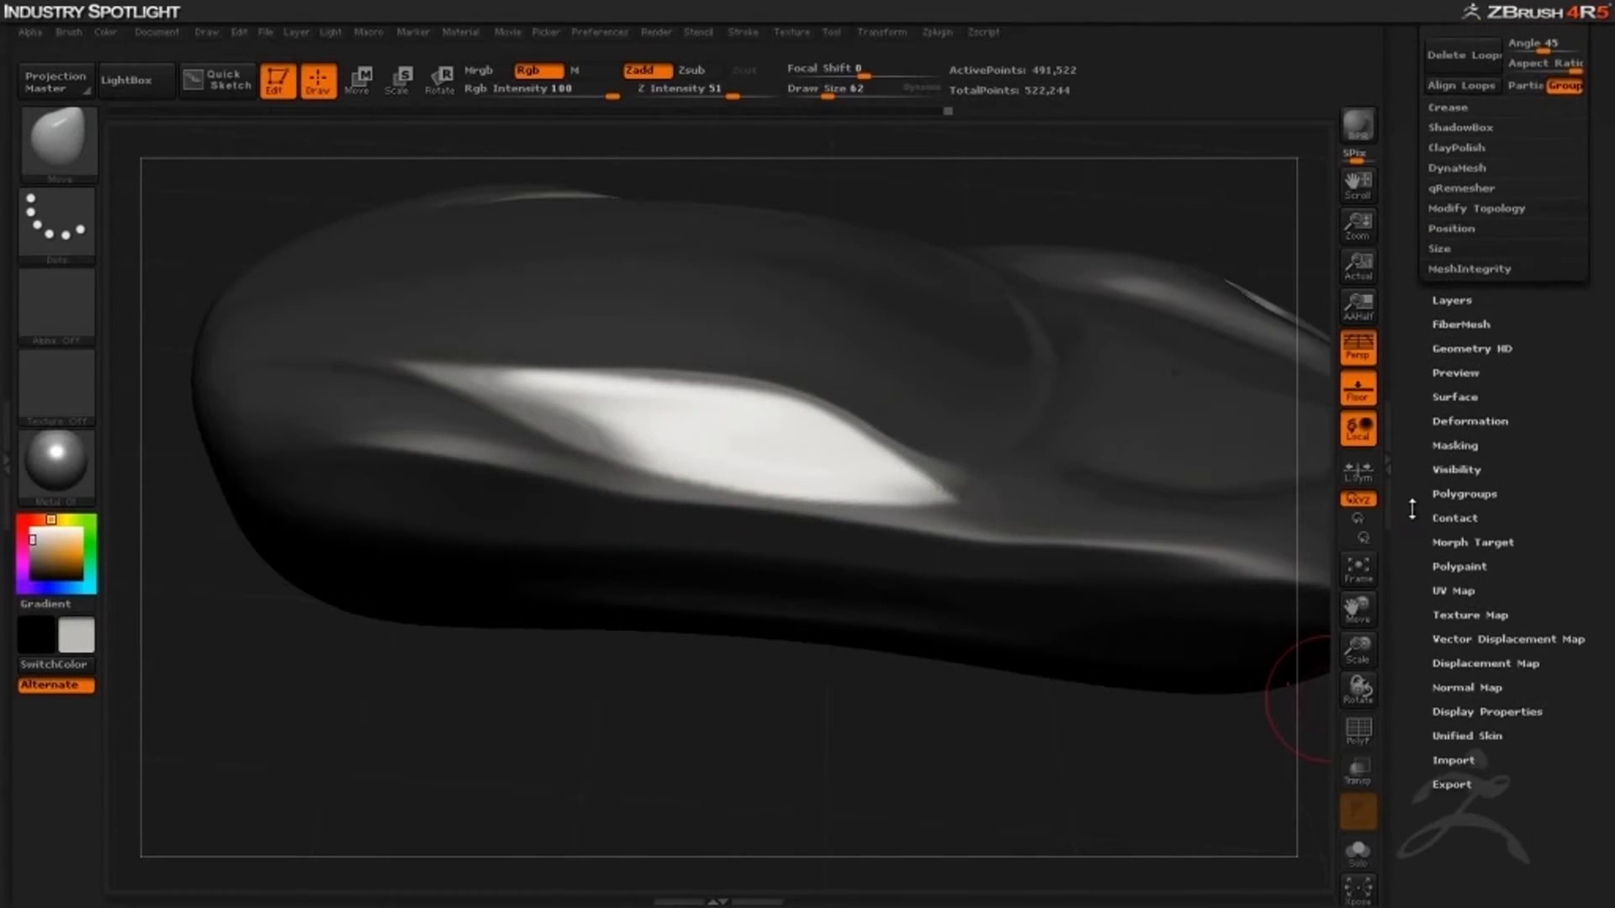
{"action": "left_click", "coordinate": [1451, 469]}
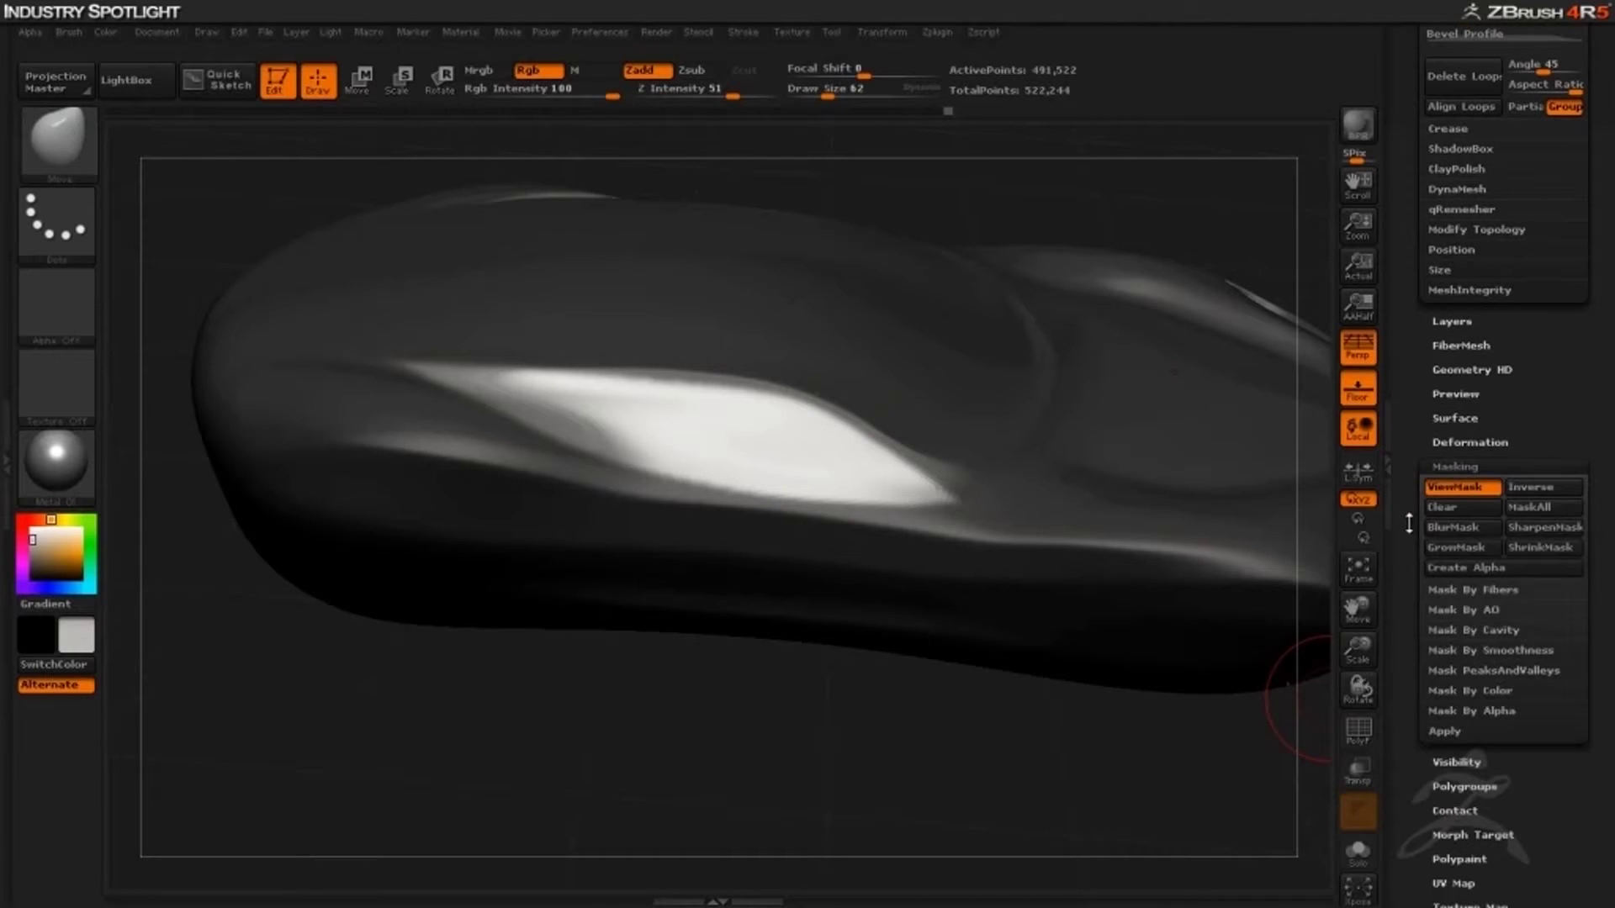
{"action": "left_click_drag", "start_coordinate": [1409, 523], "coordinate": [1415, 350]}
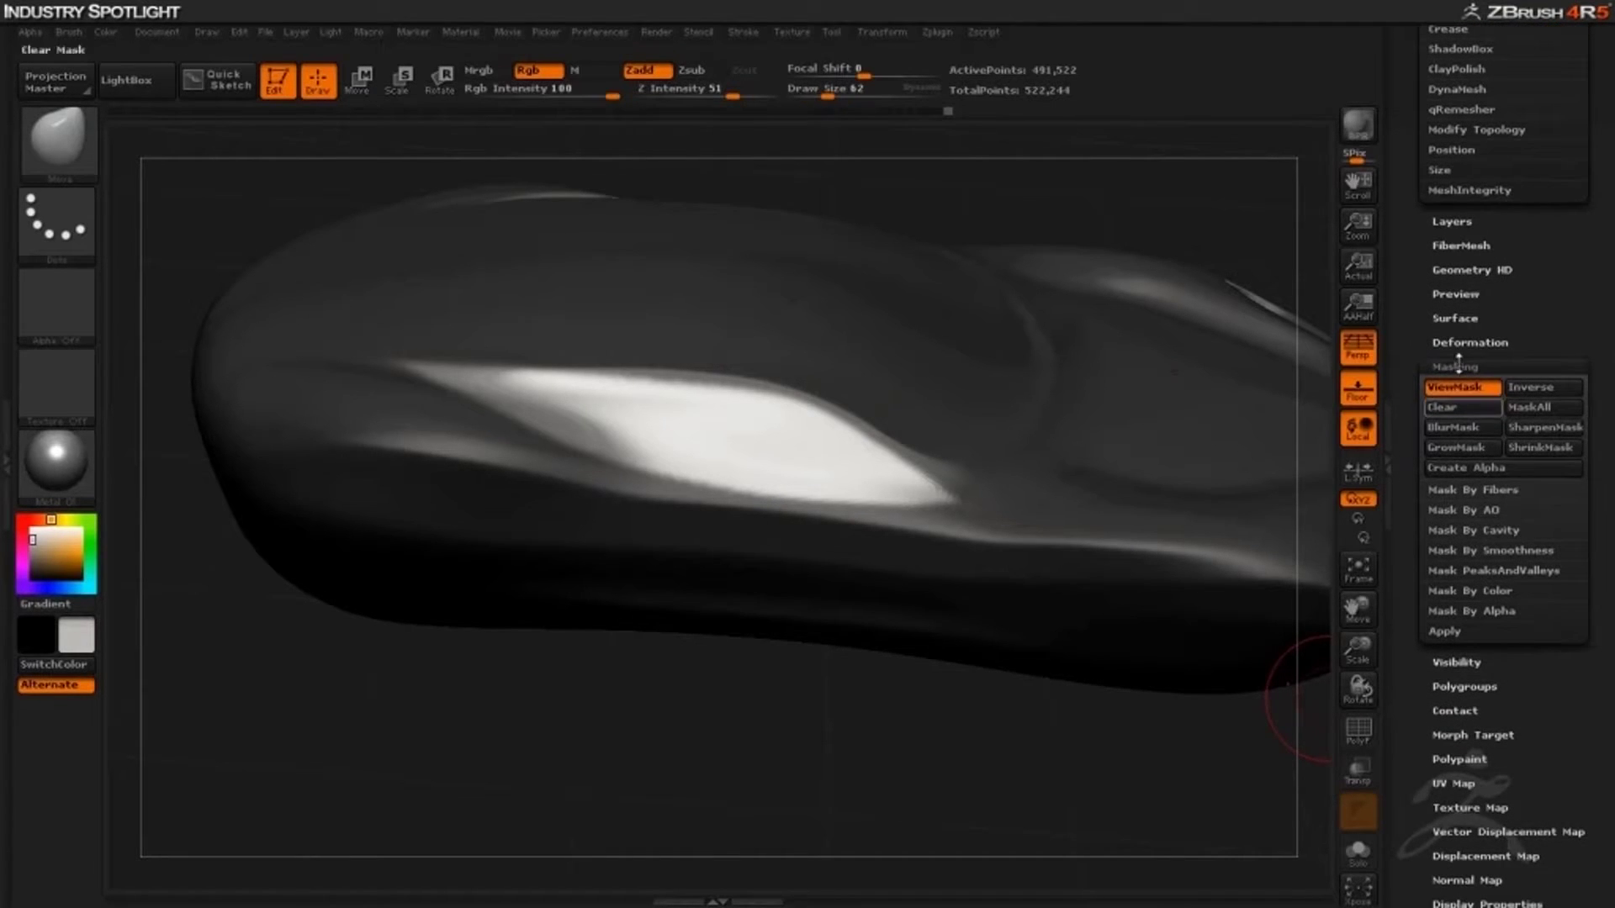
{"action": "left_click", "coordinate": [1529, 428]}
{"action": "mouse_move", "coordinate": [847, 764]}
{"action": "left_mouse_down"}
{"action": "mouse_move", "coordinate": [854, 721]}
{"action": "mouse_move", "coordinate": [839, 786]}
{"action": "mouse_move", "coordinate": [951, 628]}
{"action": "left_mouse_up"}
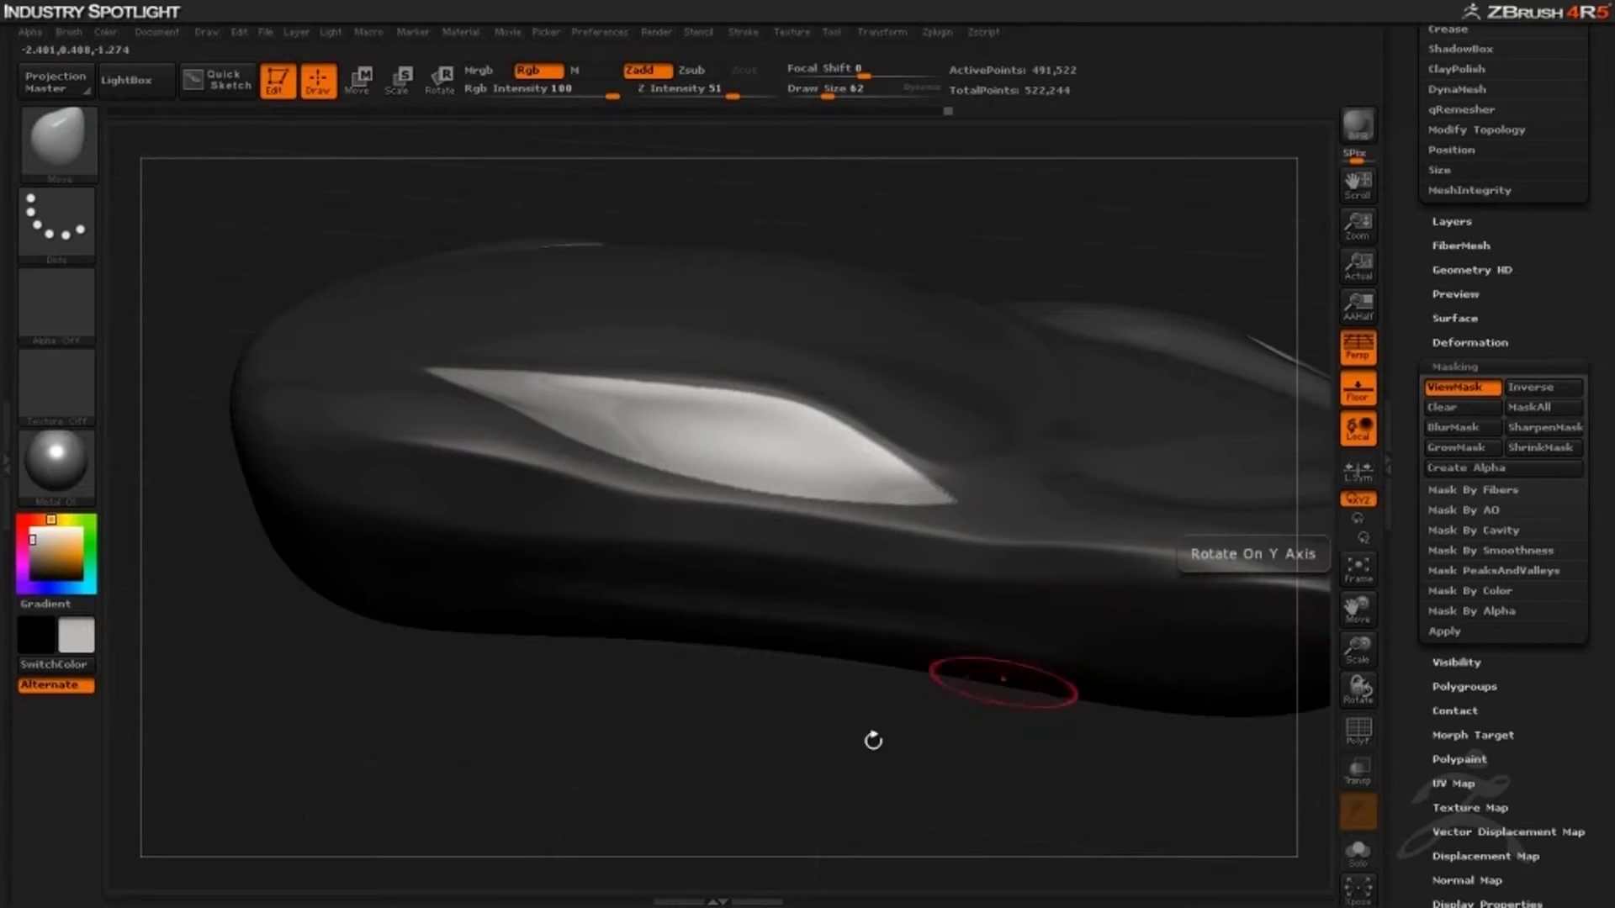
{"action": "mouse_move", "coordinate": [872, 740]}
{"action": "left_mouse_down"}
{"action": "mouse_move", "coordinate": [809, 737]}
{"action": "mouse_move", "coordinate": [749, 602]}
{"action": "left_mouse_up"}
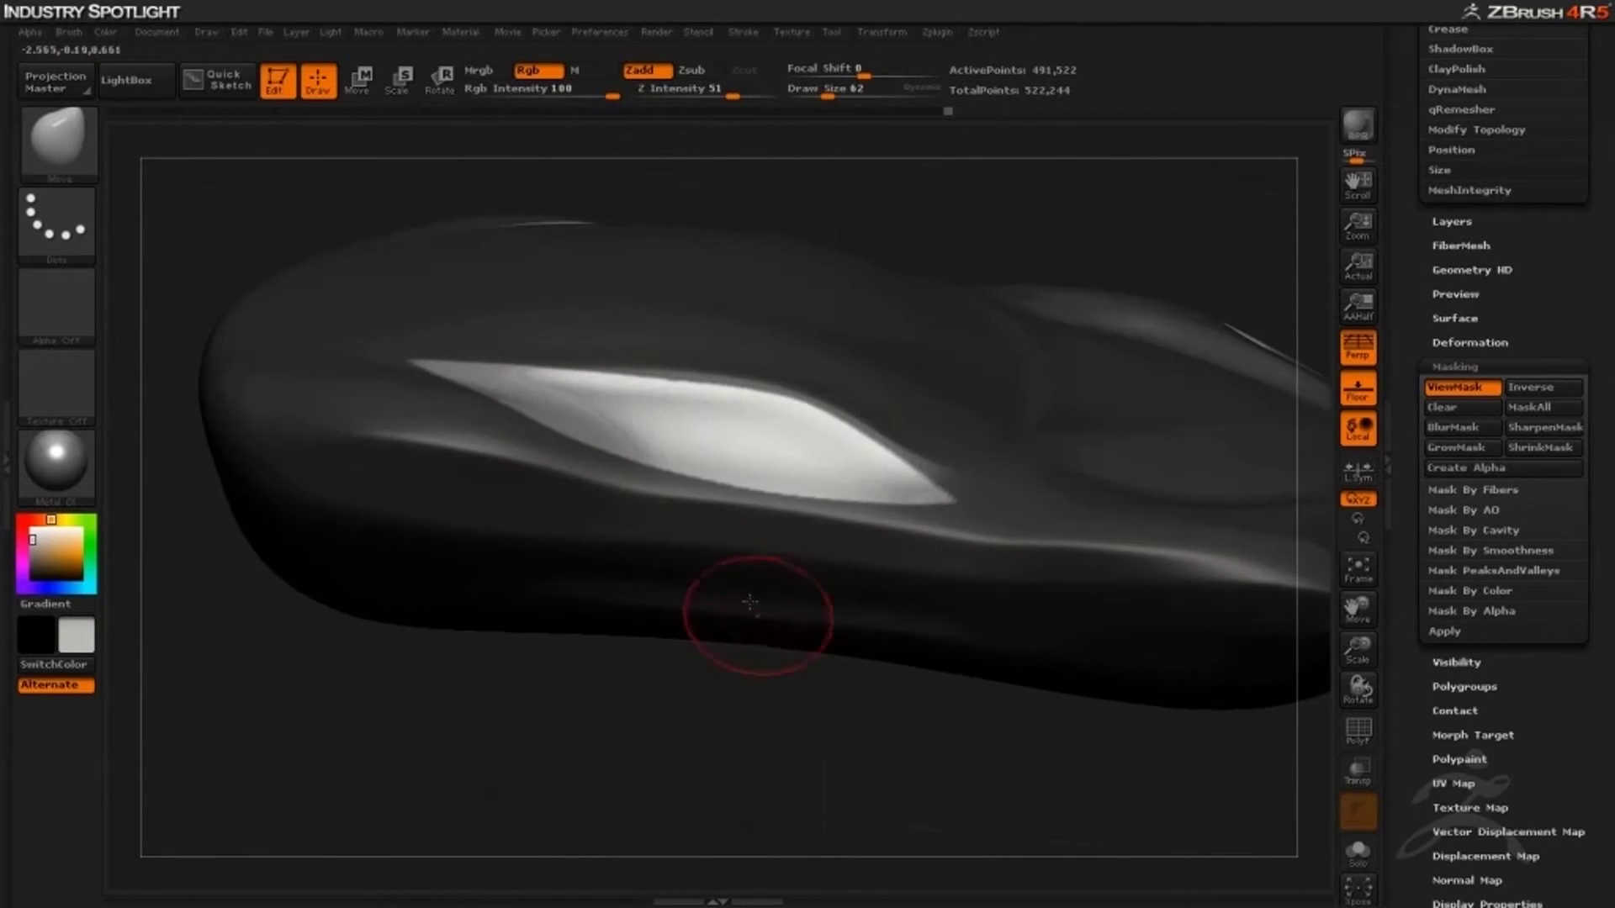
Push the unmasked side-window area inward with the Move brush at draw sizes of 656 and 342, checking the recess from several angles
{"action": "key", "text": "space"}
{"action": "left_click_drag", "start_coordinate": [412, 316], "coordinate": [497, 320]}
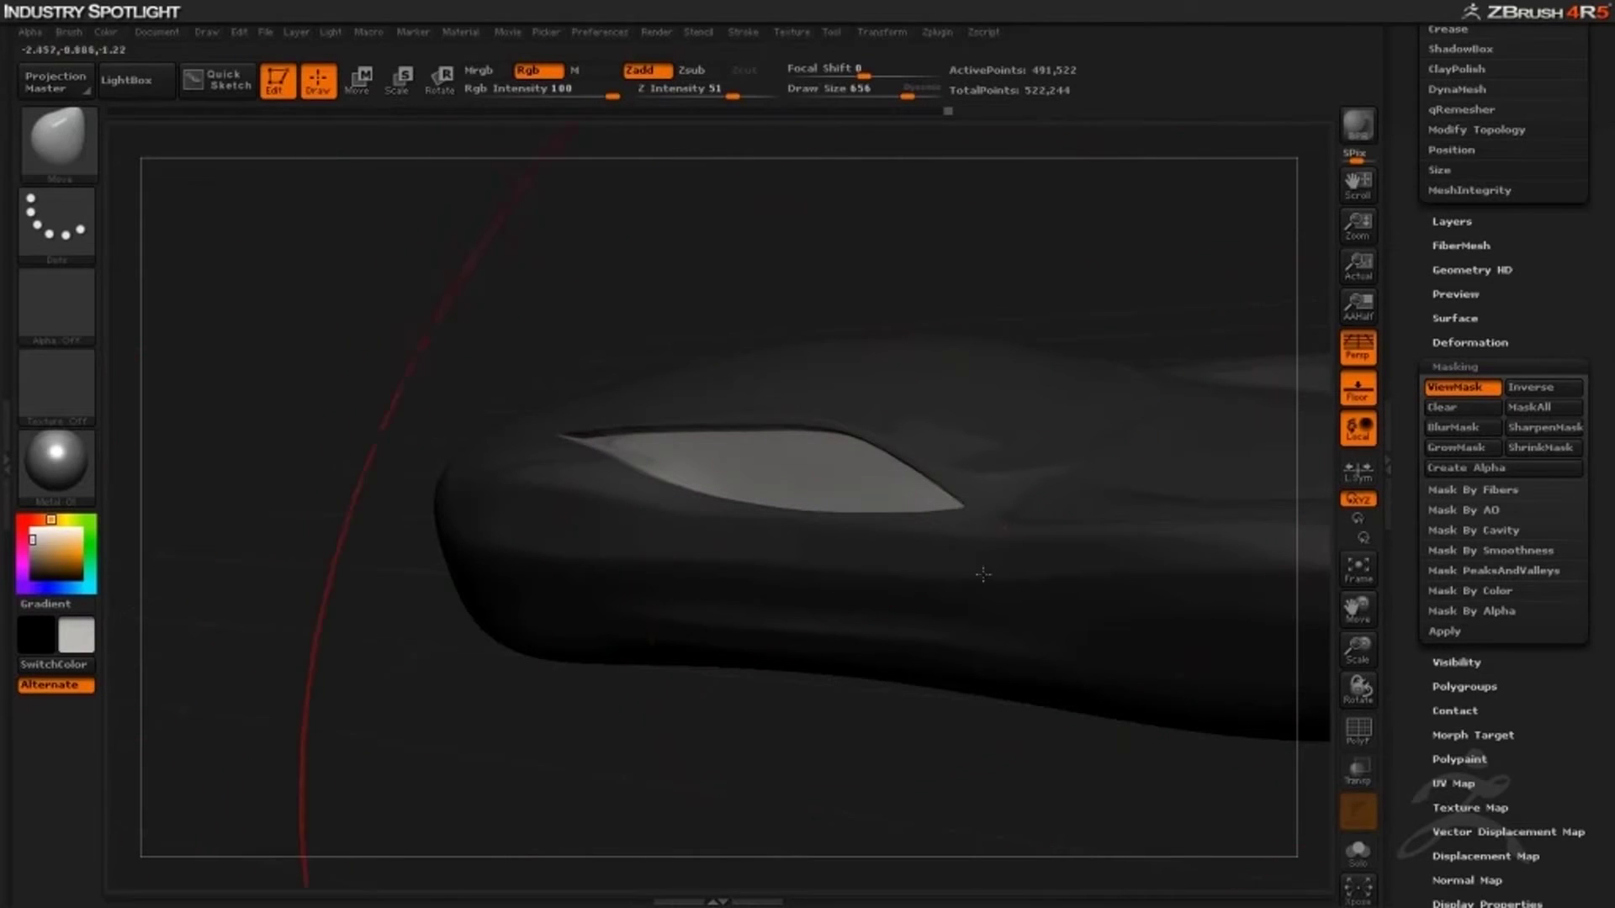
{"action": "mouse_move", "coordinate": [975, 782]}
{"action": "left_mouse_down"}
{"action": "mouse_move", "coordinate": [737, 751]}
{"action": "mouse_move", "coordinate": [639, 672]}
{"action": "left_mouse_up"}
{"action": "key", "text": "space"}
{"action": "left_click_drag", "start_coordinate": [559, 438], "coordinate": [547, 438]}
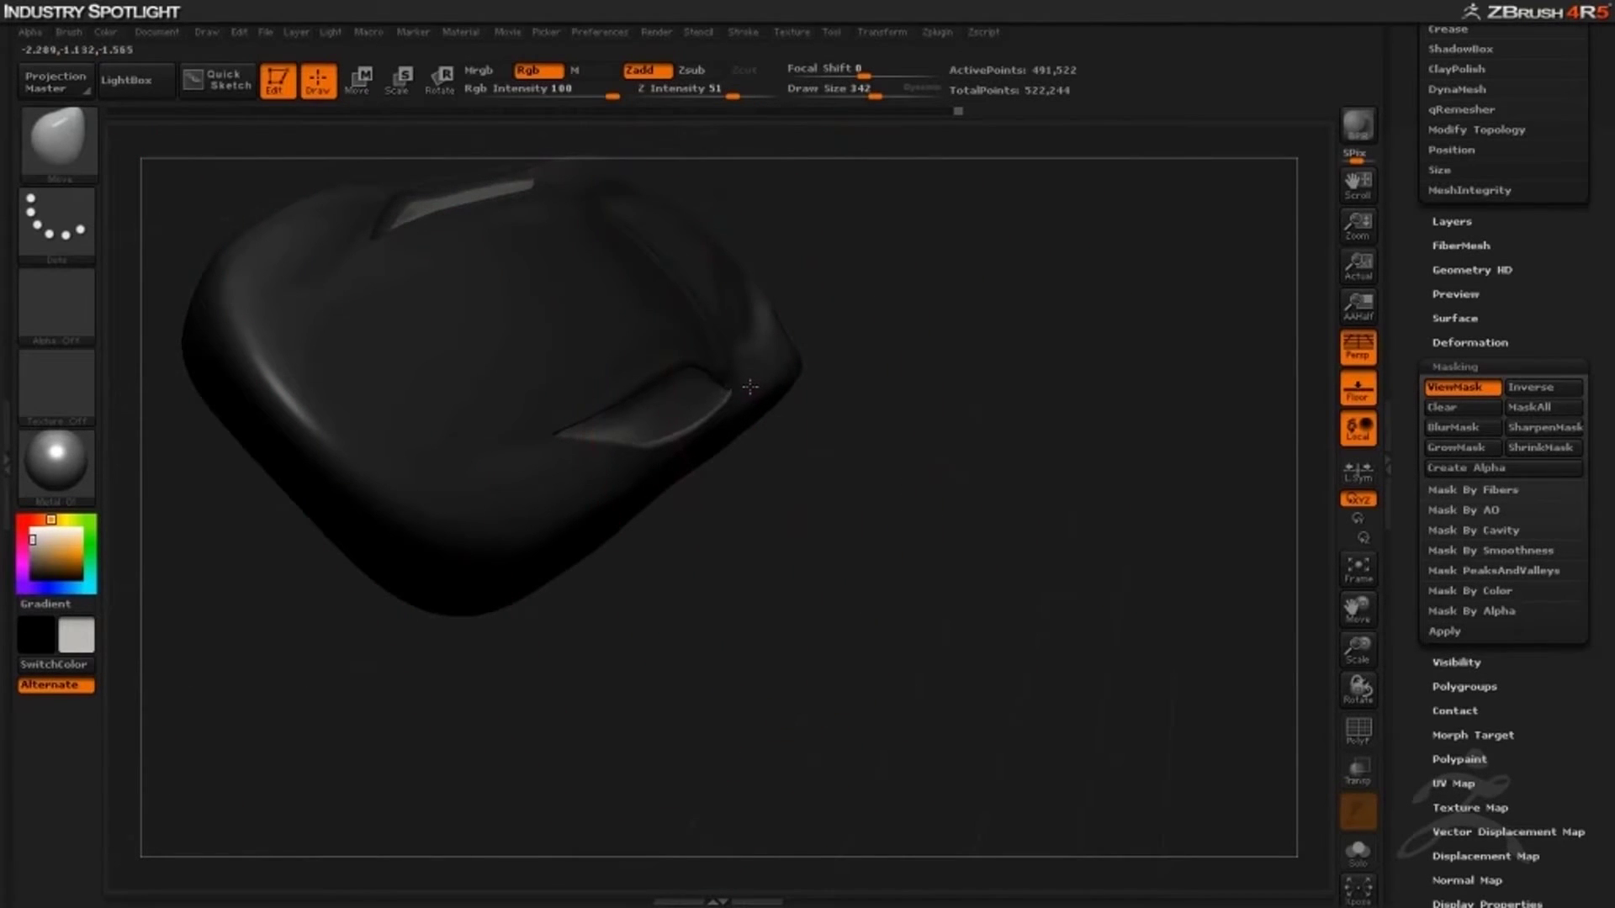
{"action": "mouse_move", "coordinate": [814, 516]}
{"action": "left_mouse_down"}
{"action": "mouse_move", "coordinate": [706, 606]}
{"action": "mouse_move", "coordinate": [606, 545]}
{"action": "left_mouse_up"}
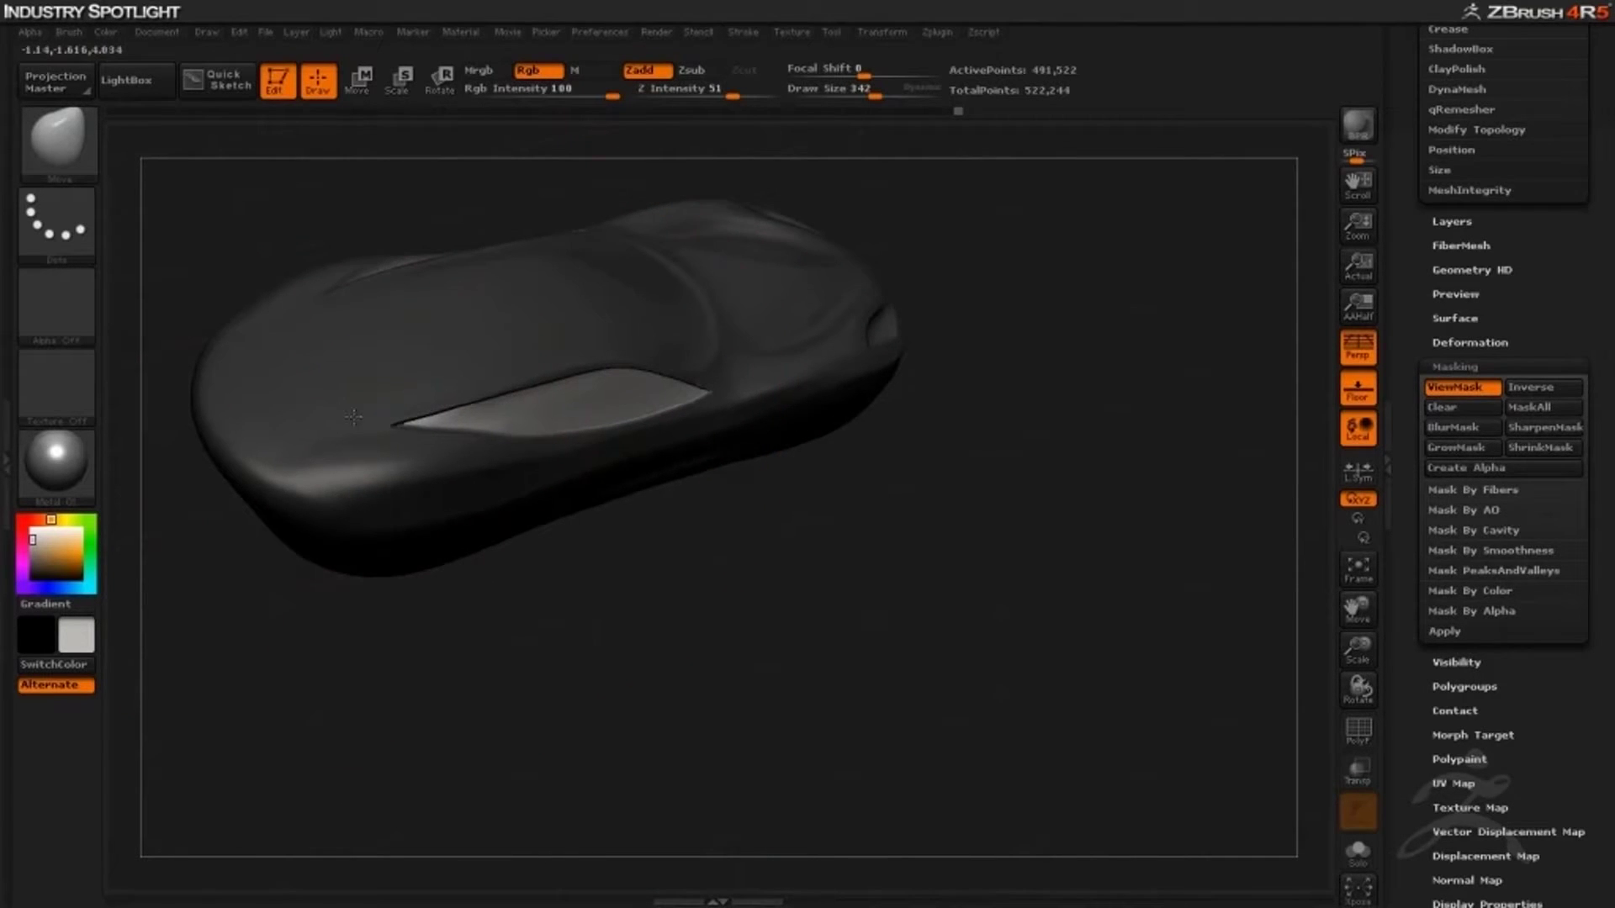
{"action": "mouse_move", "coordinate": [572, 643]}
{"action": "left_mouse_down"}
{"action": "mouse_move", "coordinate": [706, 627]}
{"action": "mouse_move", "coordinate": [697, 642]}
{"action": "mouse_move", "coordinate": [748, 649]}
{"action": "left_mouse_up"}
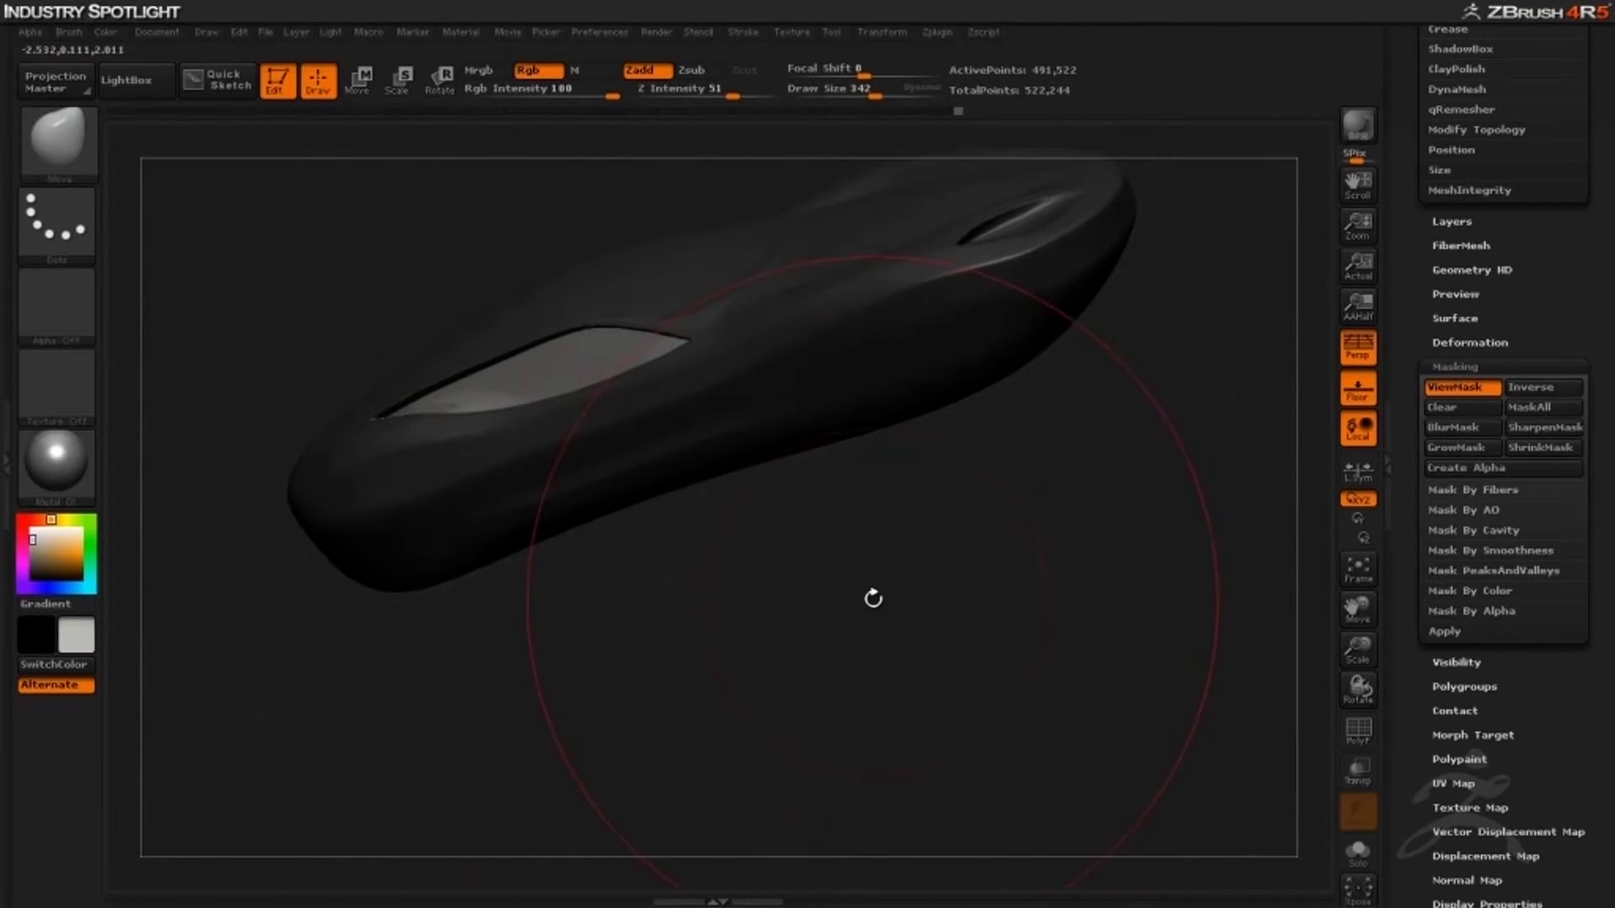
{"action": "left_click_drag", "start_coordinate": [863, 637], "coordinate": [854, 634]}
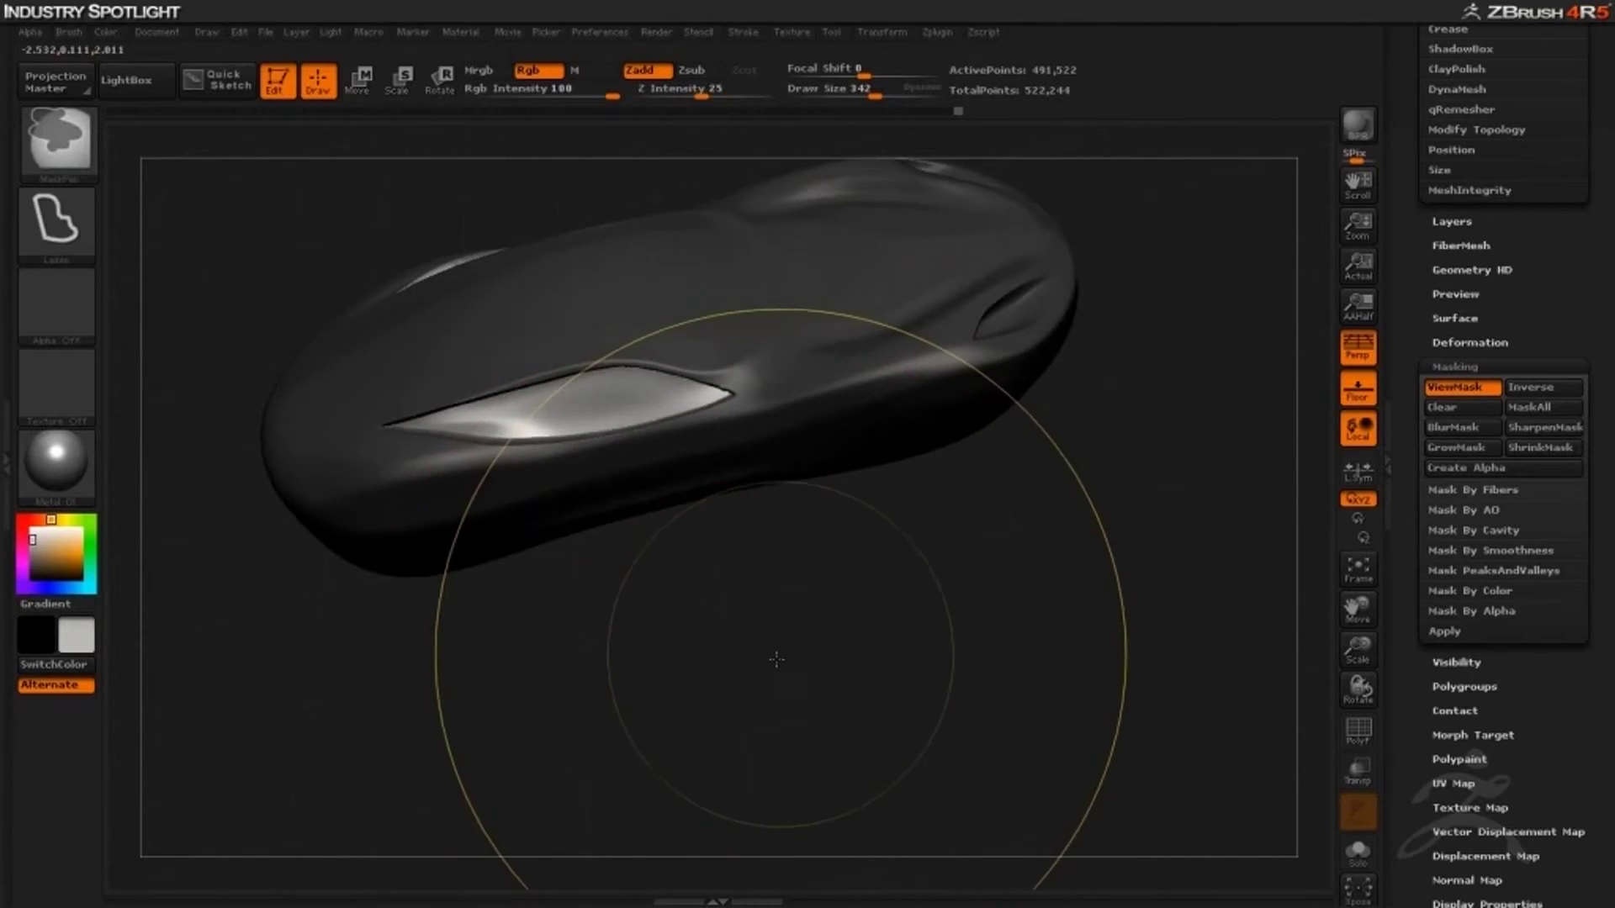
Reduce the draw size to 84, invert the mask to adjust the body edge around the side window, and invert it back
{"action": "key", "text": "space"}
{"action": "left_click_drag", "start_coordinate": [721, 598], "coordinate": [685, 590]}
{"action": "key", "text": "ctrl"}
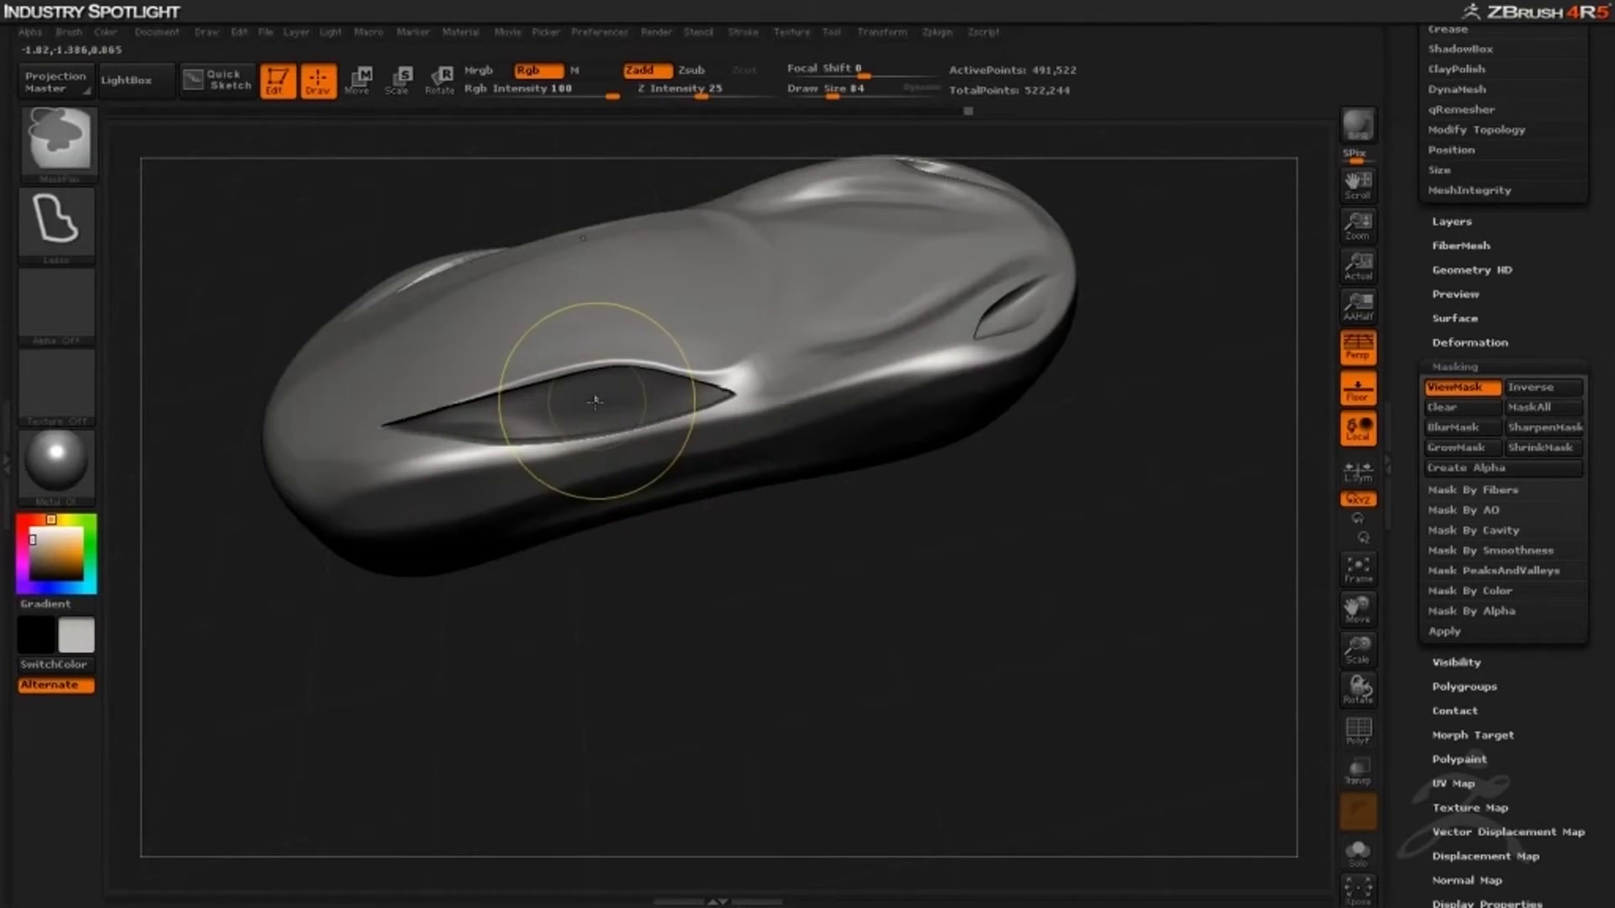
{"action": "mouse_move", "coordinate": [715, 682]}
{"action": "left_mouse_down"}
{"action": "mouse_move", "coordinate": [699, 700]}
{"action": "mouse_move", "coordinate": [713, 708]}
{"action": "mouse_move", "coordinate": [733, 682]}
{"action": "mouse_move", "coordinate": [695, 694]}
{"action": "mouse_move", "coordinate": [713, 667]}
{"action": "left_mouse_up"}
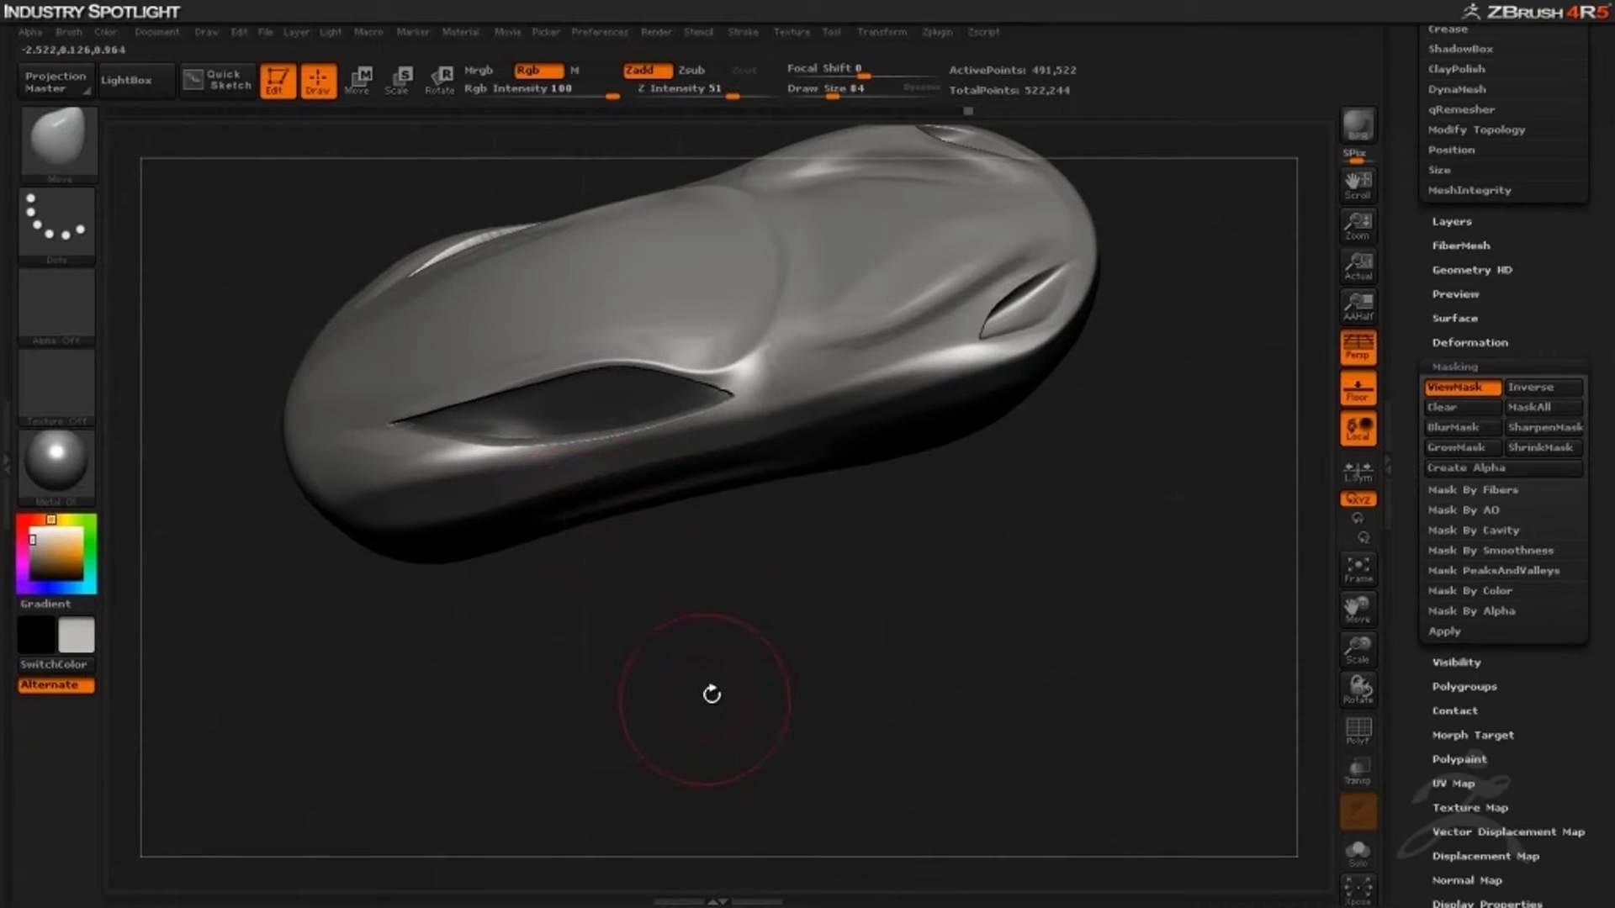
{"action": "left_click", "coordinate": [731, 685], "text": "ctrl"}
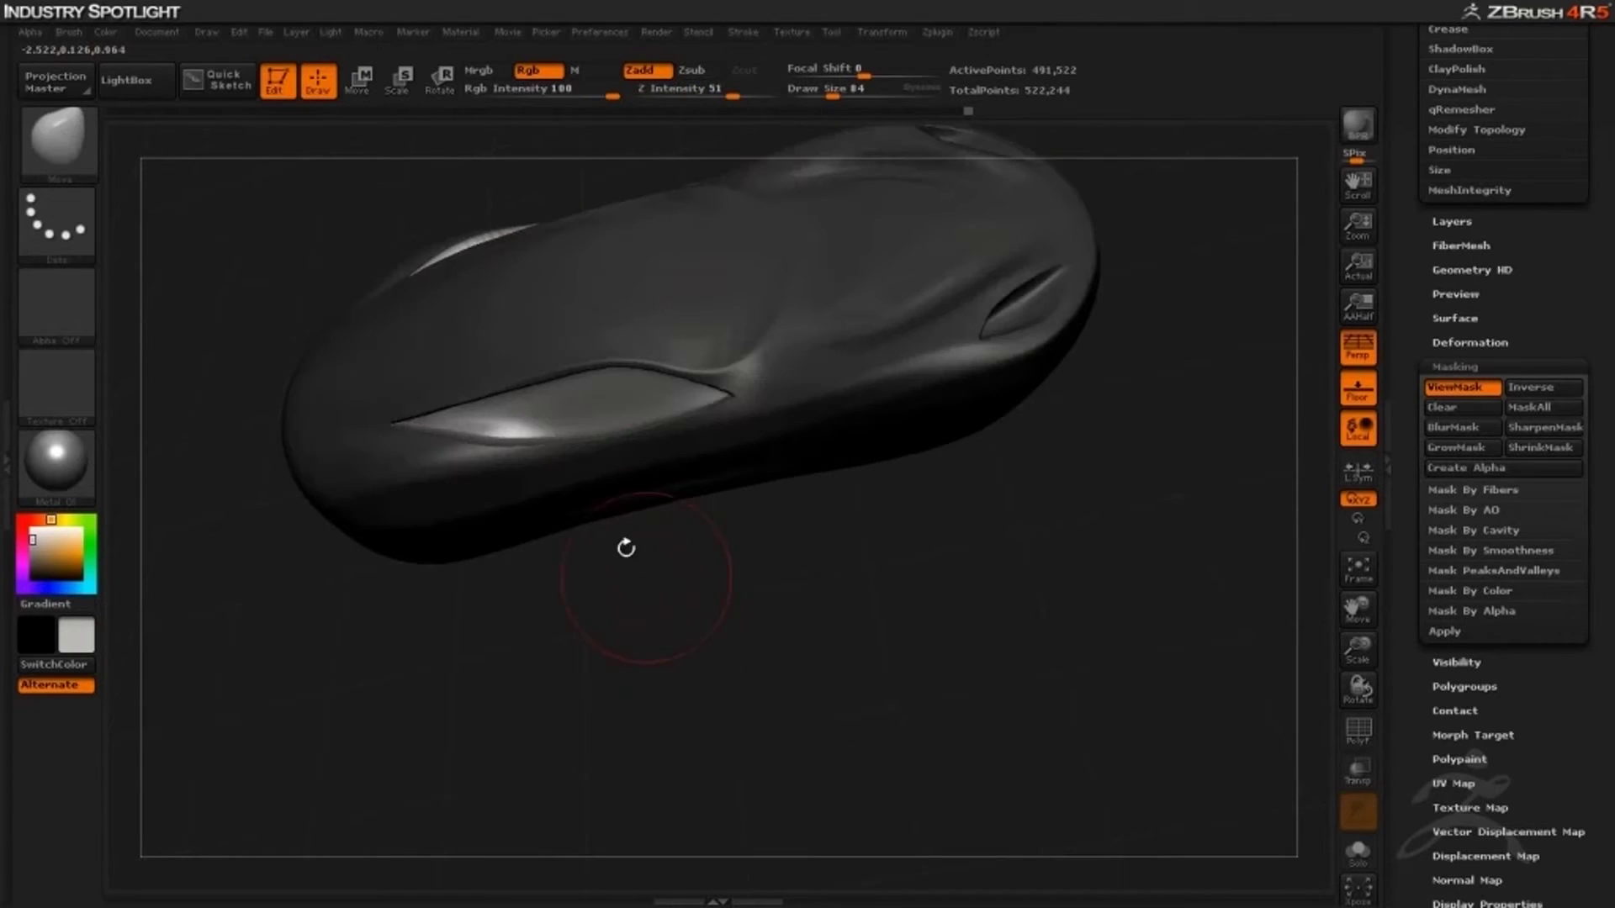
Reduce the draw size to 23 and smooth the recessed side-window surface toward its upper edge and corners
{"action": "key", "text": "space"}
{"action": "left_click_drag", "start_coordinate": [618, 537], "coordinate": [599, 536]}
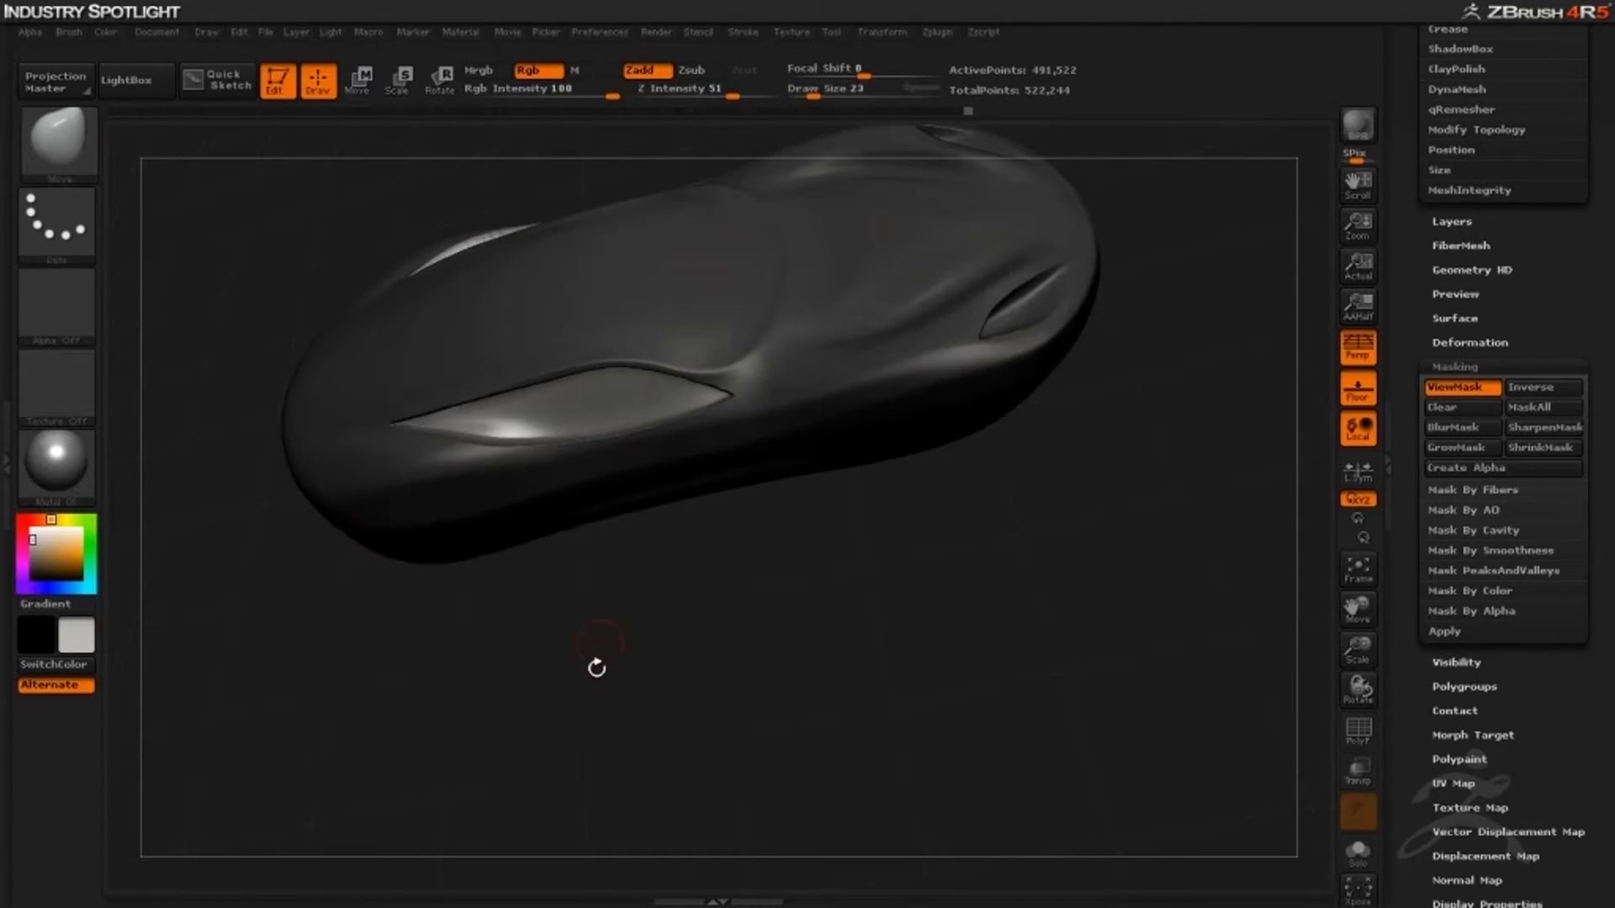
{"action": "left_click_drag", "start_coordinate": [568, 695], "coordinate": [566, 737]}
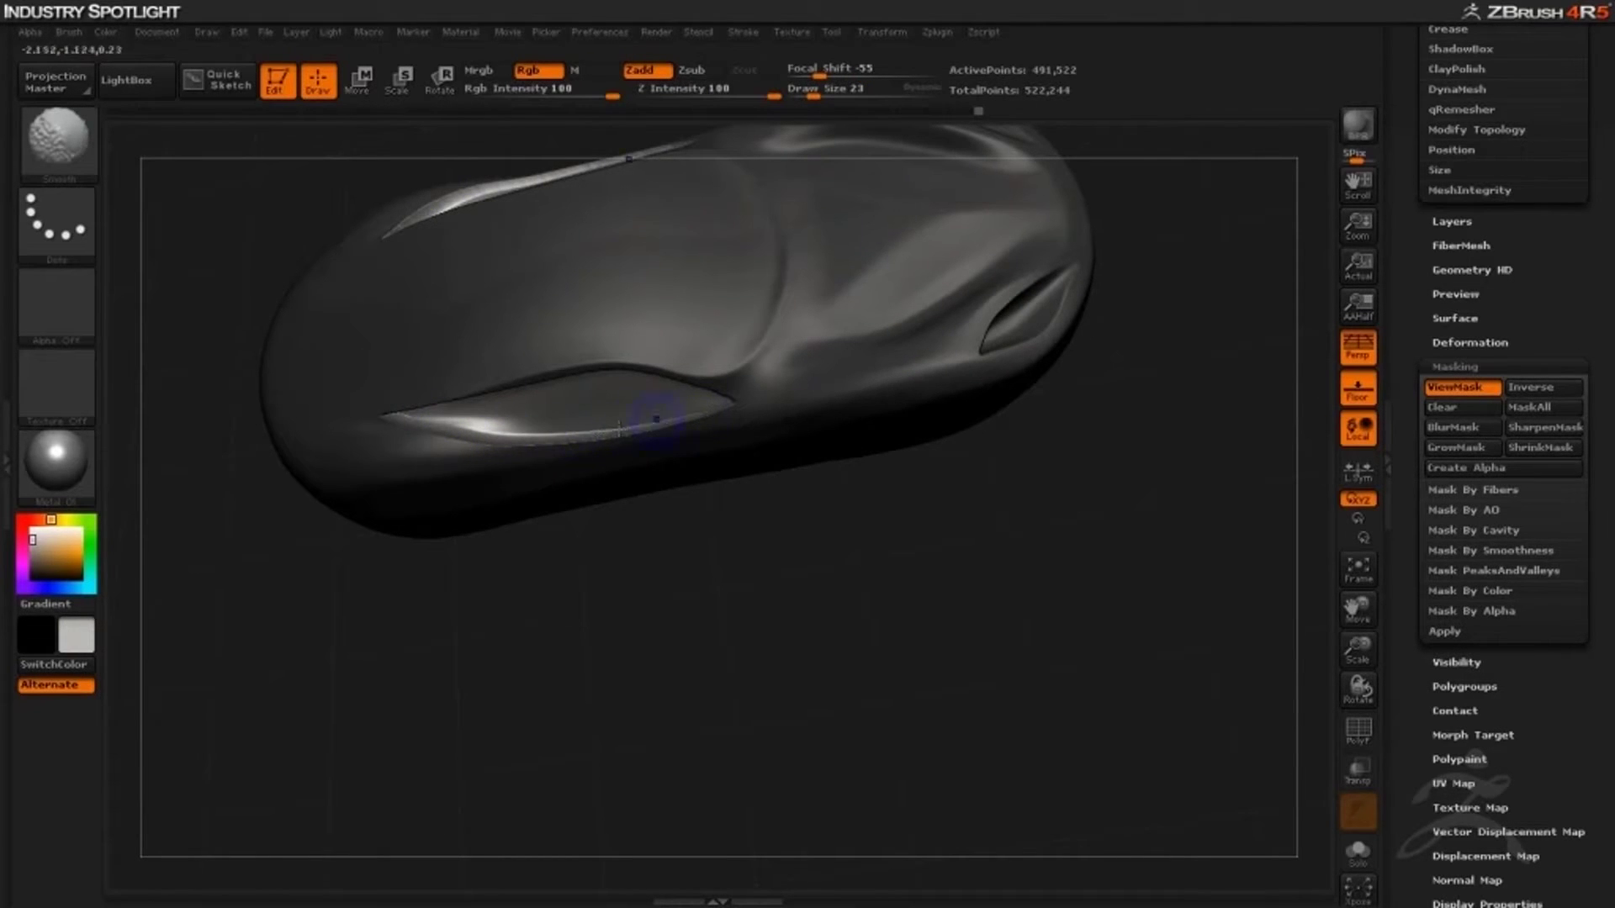
{"action": "left_click_drag", "start_coordinate": [648, 542], "coordinate": [677, 554]}
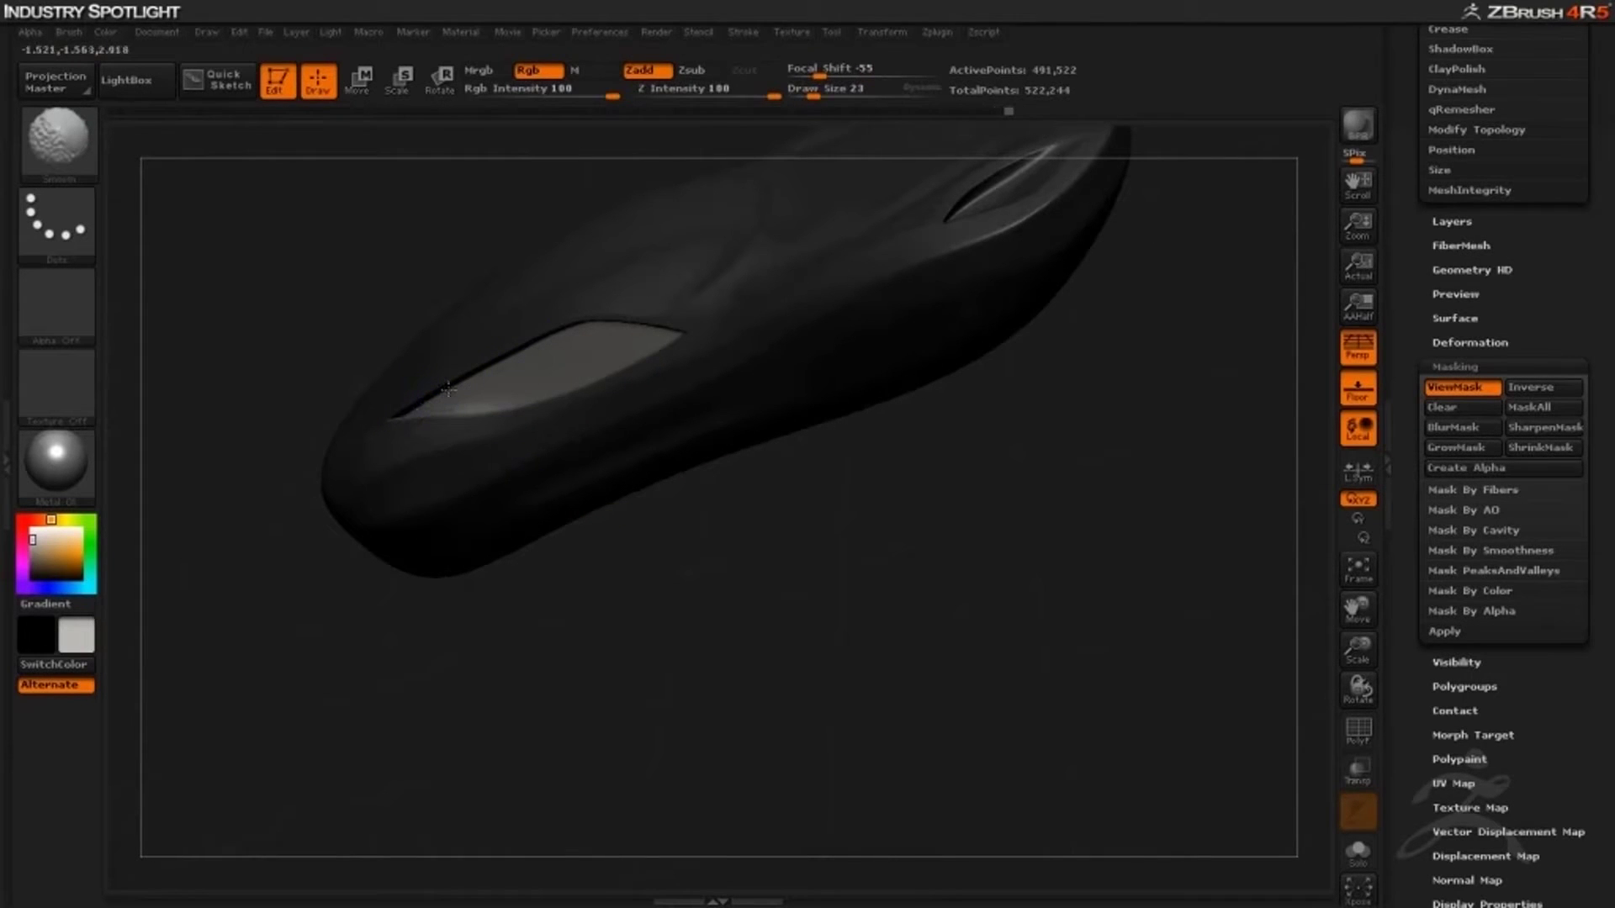
{"action": "mouse_move", "coordinate": [790, 551]}
{"action": "left_mouse_down"}
{"action": "mouse_move", "coordinate": [833, 623]}
{"action": "mouse_move", "coordinate": [786, 653]}
{"action": "mouse_move", "coordinate": [793, 721]}
{"action": "left_mouse_up"}
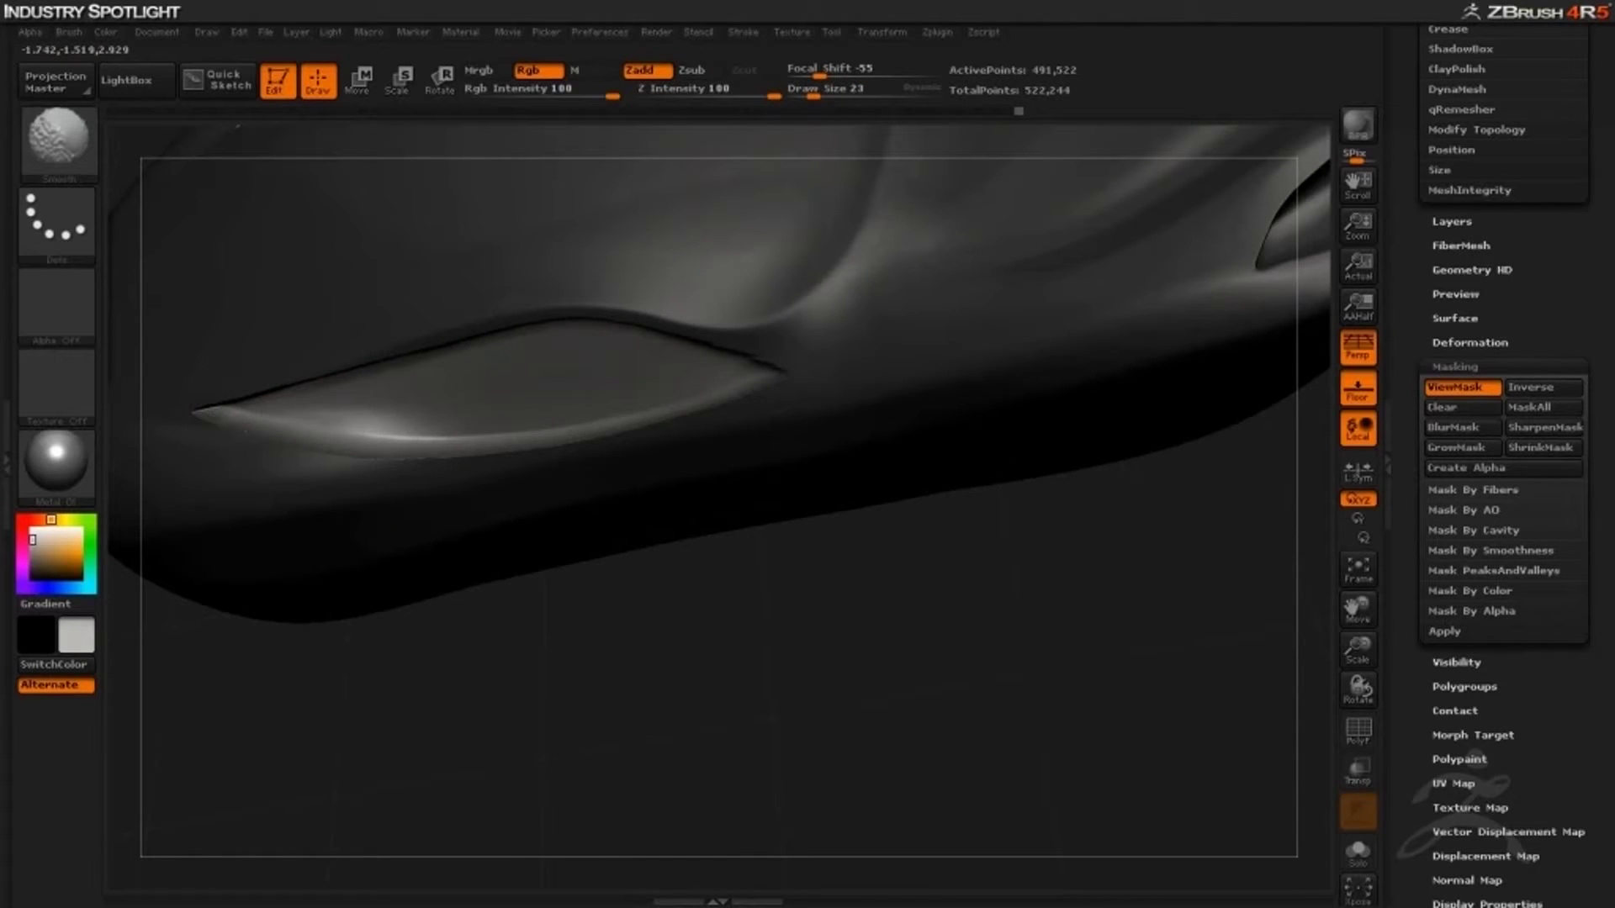
{"action": "left_click_drag", "start_coordinate": [785, 643], "coordinate": [797, 575]}
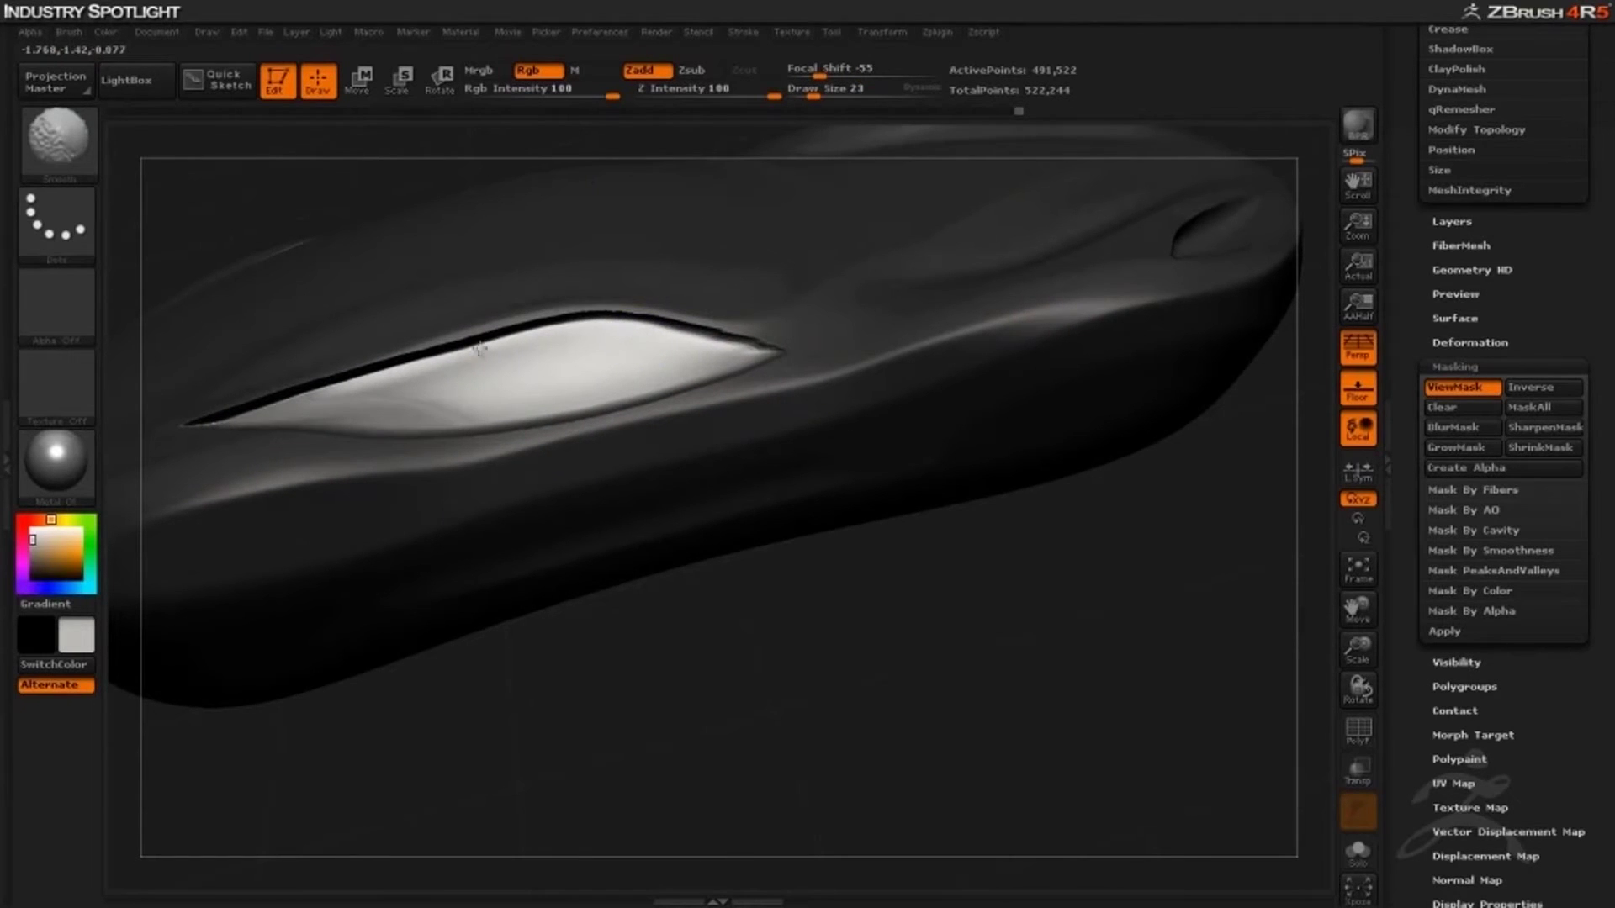
Invert the mask to smooth the body edge around the side window, and clear the mask
{"action": "left_click", "coordinate": [878, 640], "text": "ctrl"}
{"action": "left_click_drag", "start_coordinate": [864, 656], "coordinate": [814, 579]}
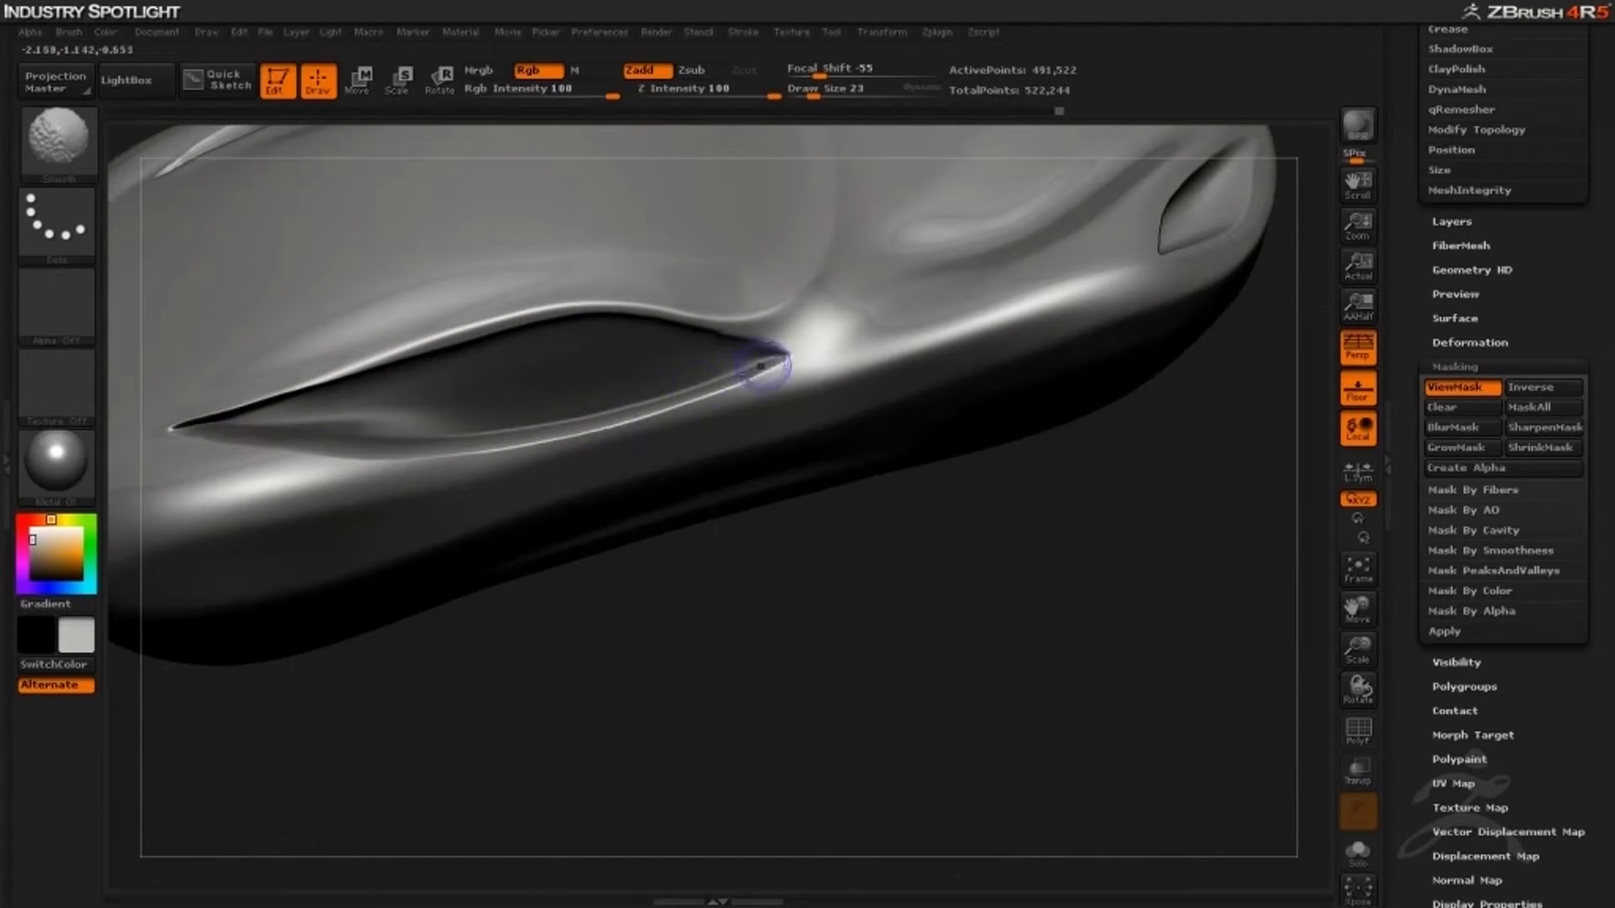
{"action": "left_click_drag", "start_coordinate": [821, 611], "coordinate": [889, 693]}
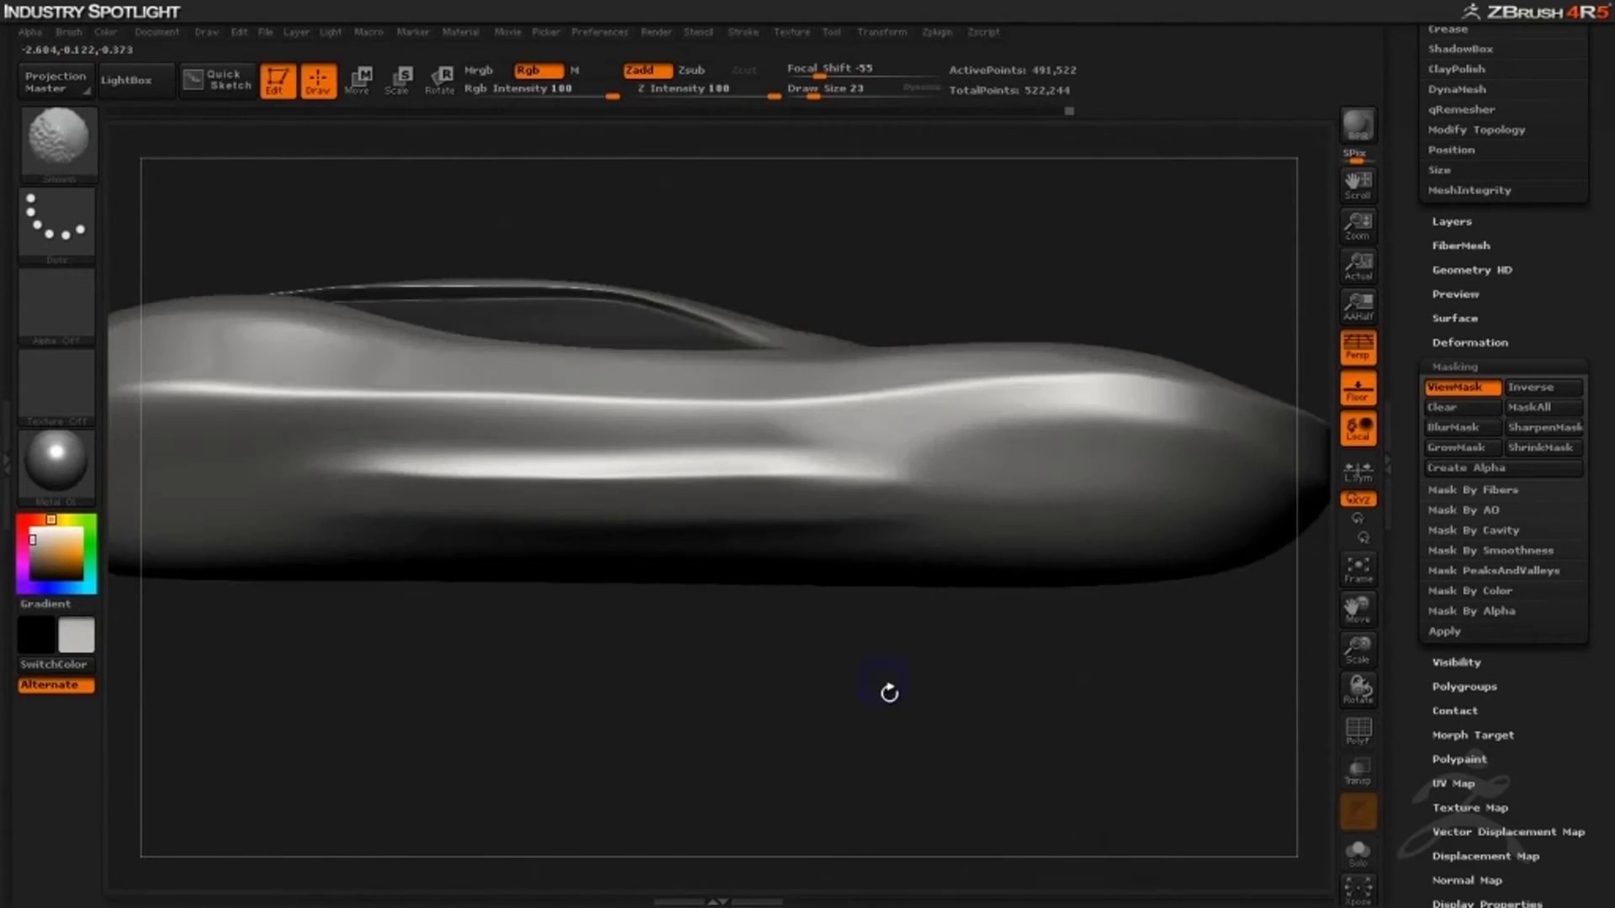
{"action": "key", "text": "ctrl+h"}
{"action": "mouse_move", "coordinate": [785, 678]}
{"action": "left_mouse_down"}
{"action": "mouse_move", "coordinate": [735, 710]}
{"action": "mouse_move", "coordinate": [696, 697]}
{"action": "mouse_move", "coordinate": [661, 657]}
{"action": "mouse_move", "coordinate": [657, 609]}
{"action": "mouse_move", "coordinate": [695, 703]}
{"action": "mouse_move", "coordinate": [656, 684]}
{"action": "mouse_move", "coordinate": [678, 659]}
{"action": "mouse_move", "coordinate": [635, 704]}
{"action": "mouse_move", "coordinate": [696, 683]}
{"action": "mouse_move", "coordinate": [685, 692]}
{"action": "mouse_move", "coordinate": [680, 658]}
{"action": "left_mouse_up"}
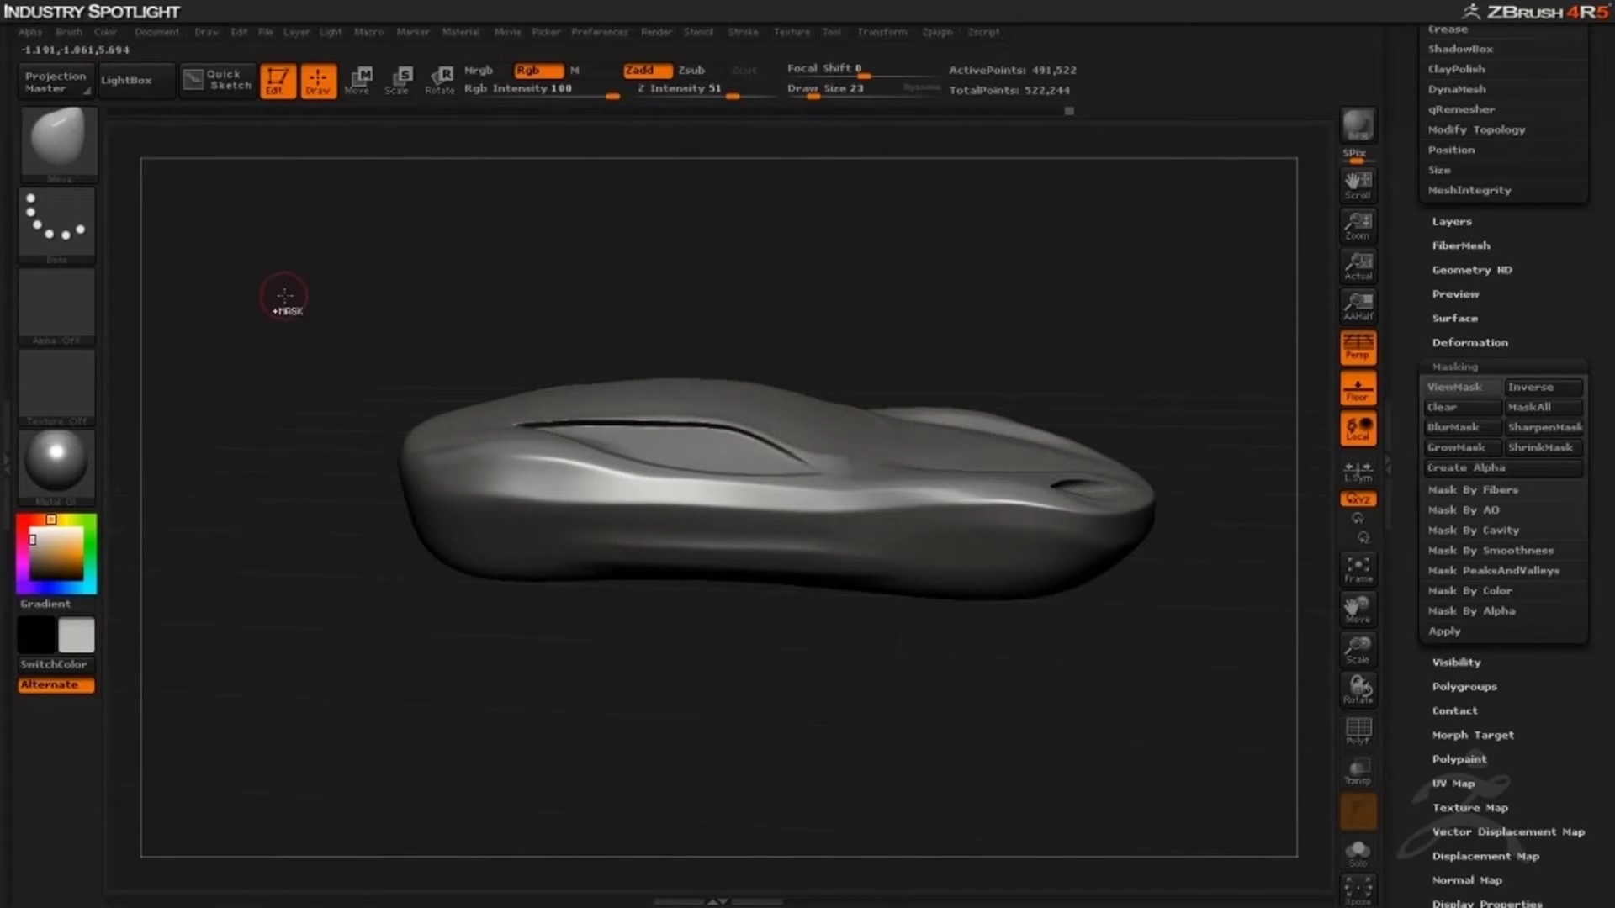
Set the masking stroke to Circle, drawn from its center and kept square
{"action": "left_click", "coordinate": [52, 225], "text": "ctrl"}
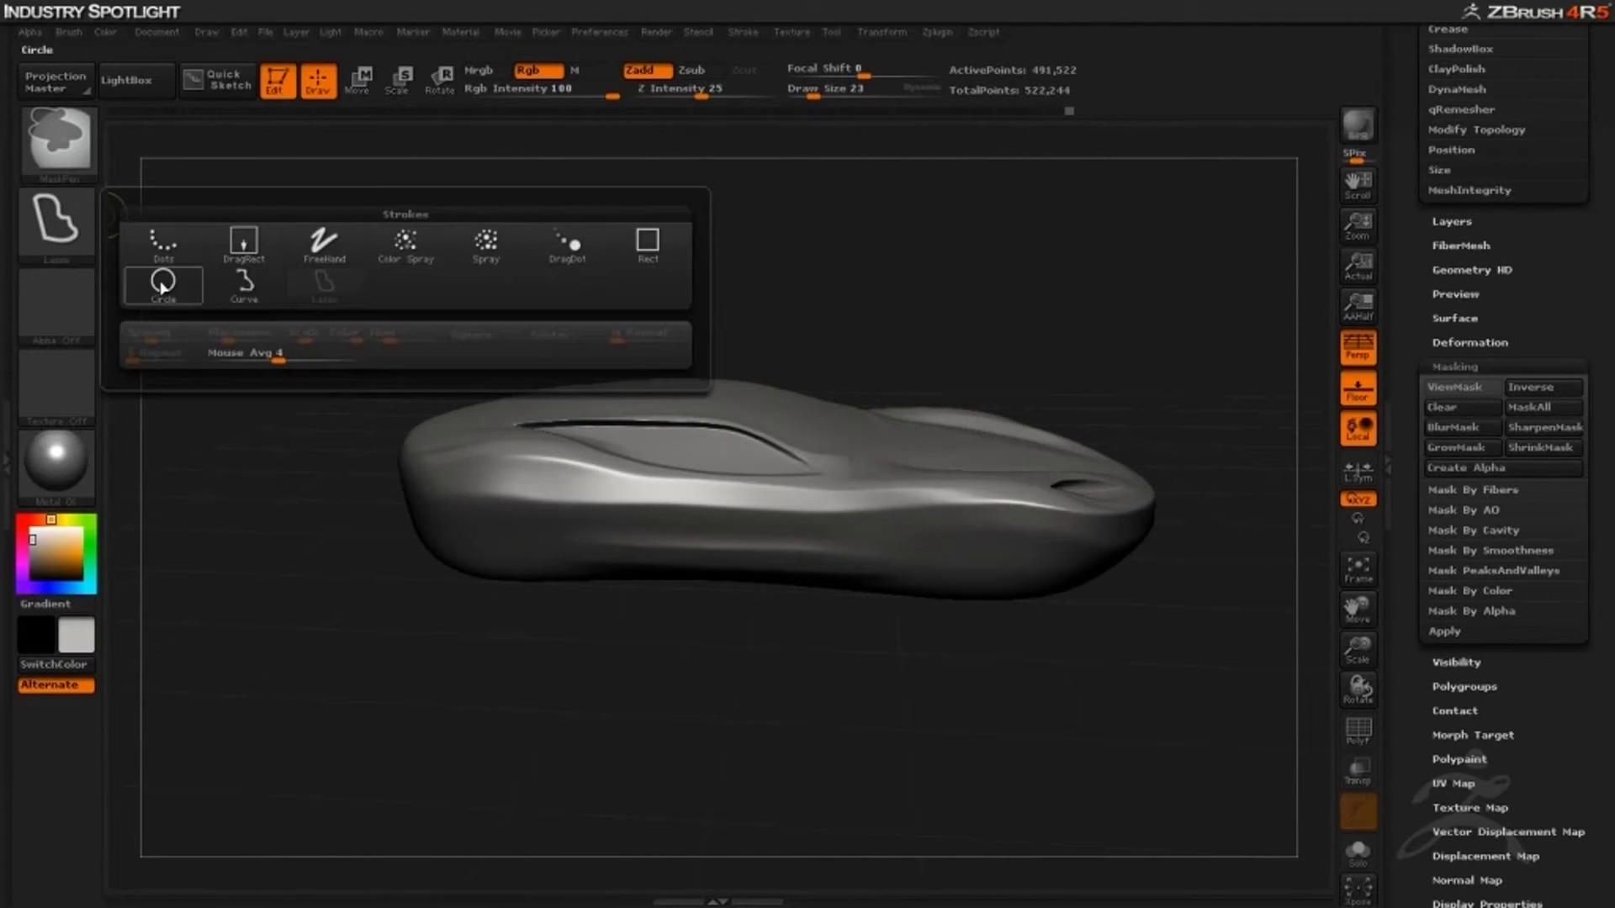
{"action": "left_click", "coordinate": [163, 286]}
{"action": "left_click", "coordinate": [54, 217]}
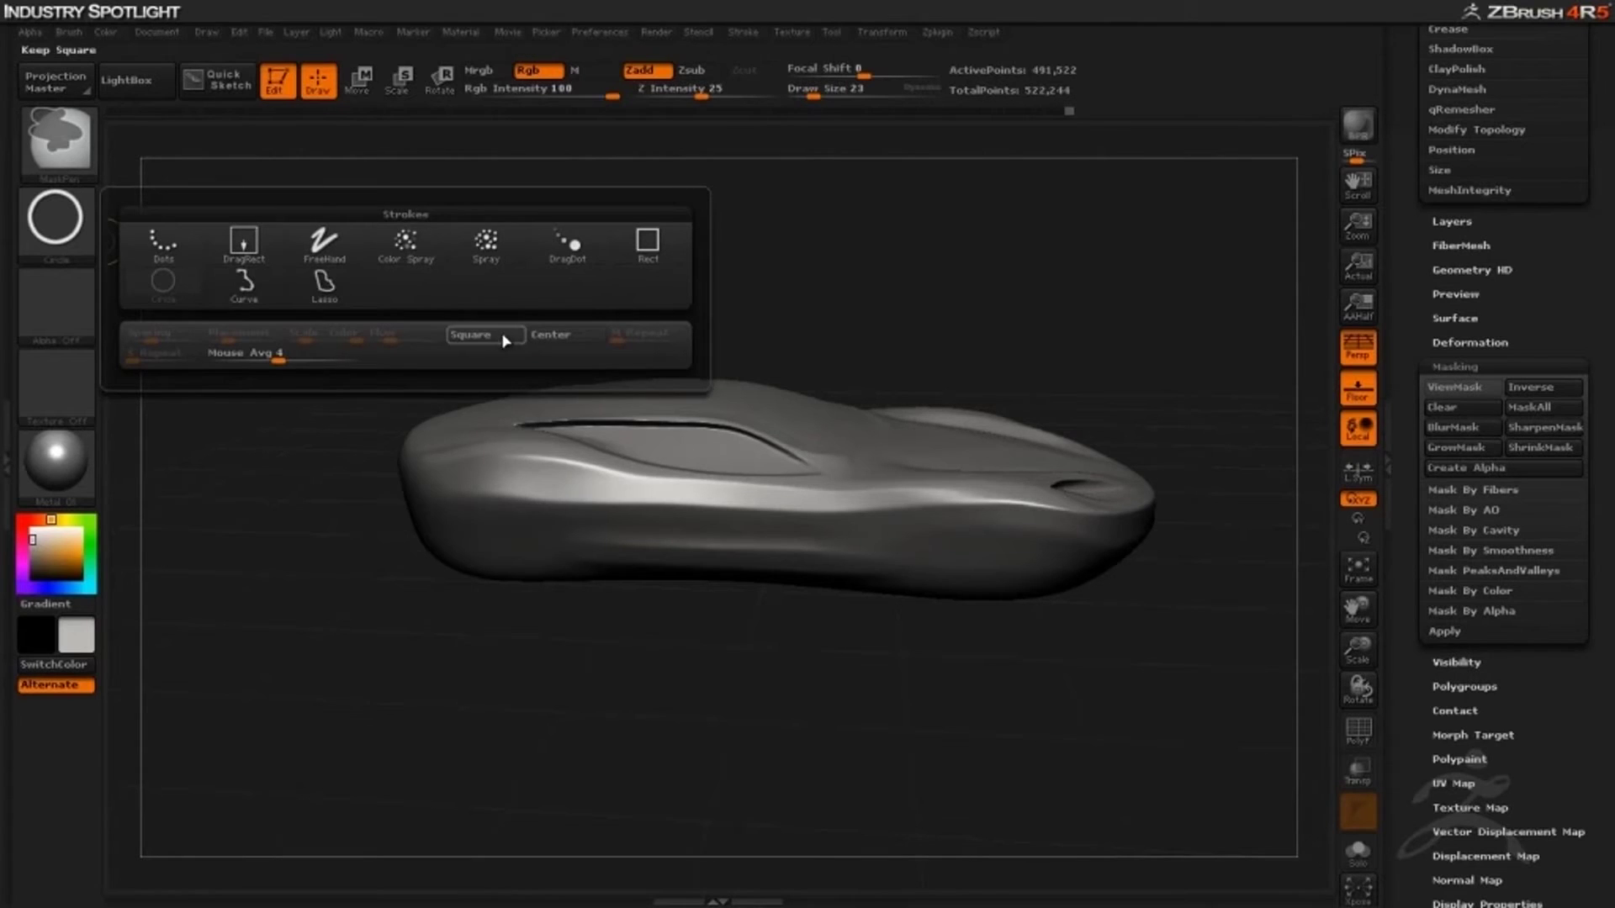
{"action": "left_click", "coordinate": [547, 336]}
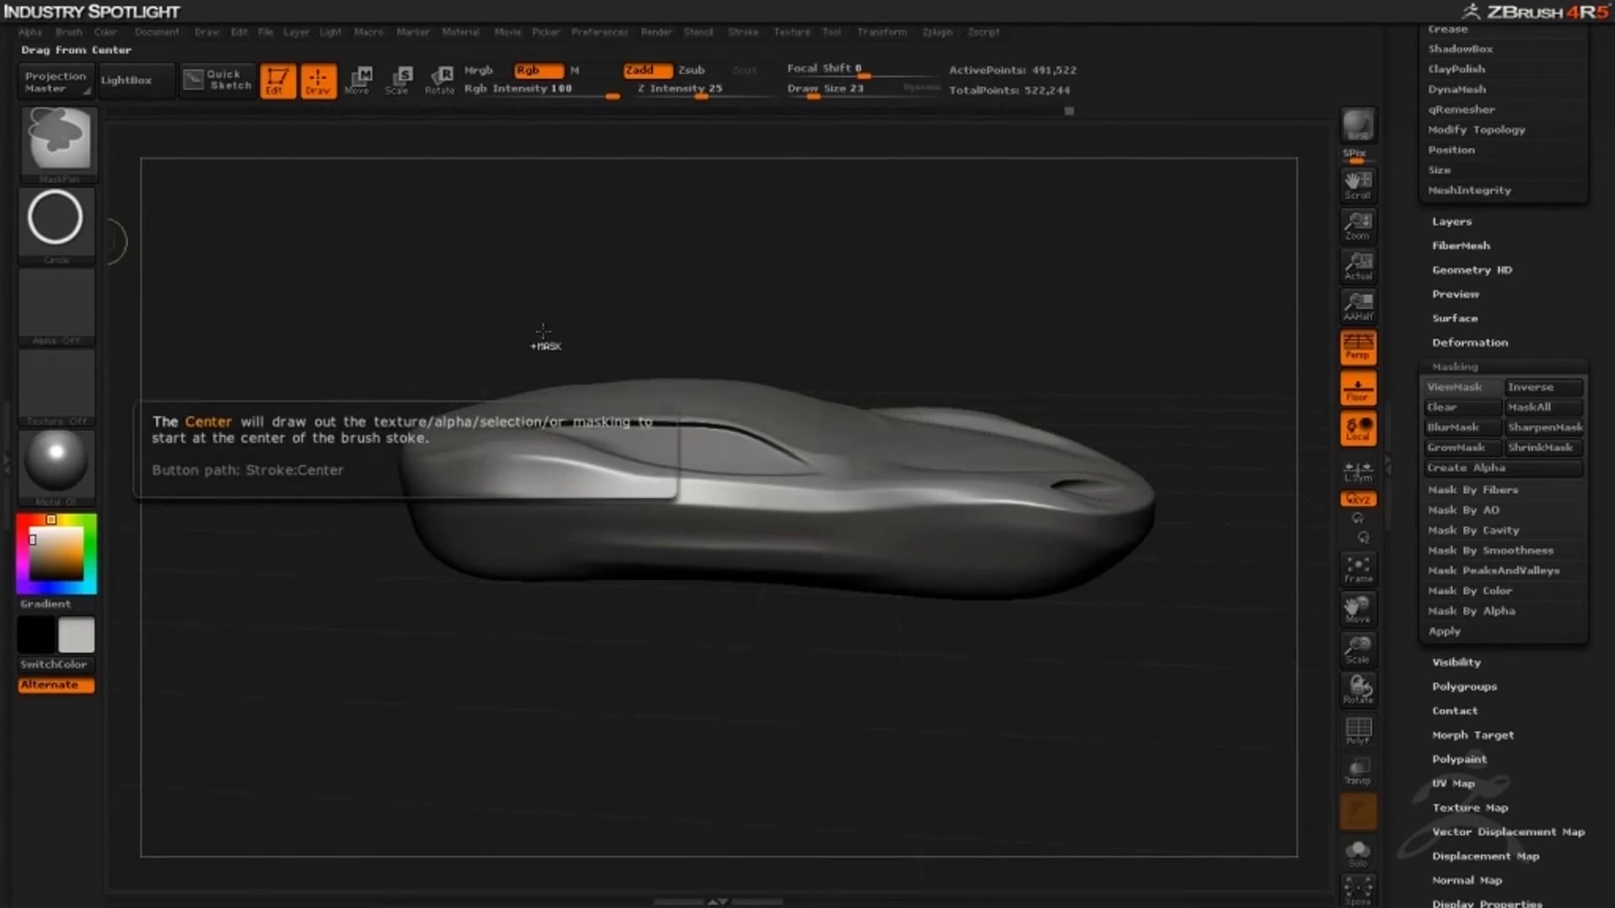
{"action": "left_click", "coordinate": [59, 220]}
{"action": "left_click_drag", "start_coordinate": [703, 667], "coordinate": [730, 665]}
{"action": "key", "text": "ctrl"}
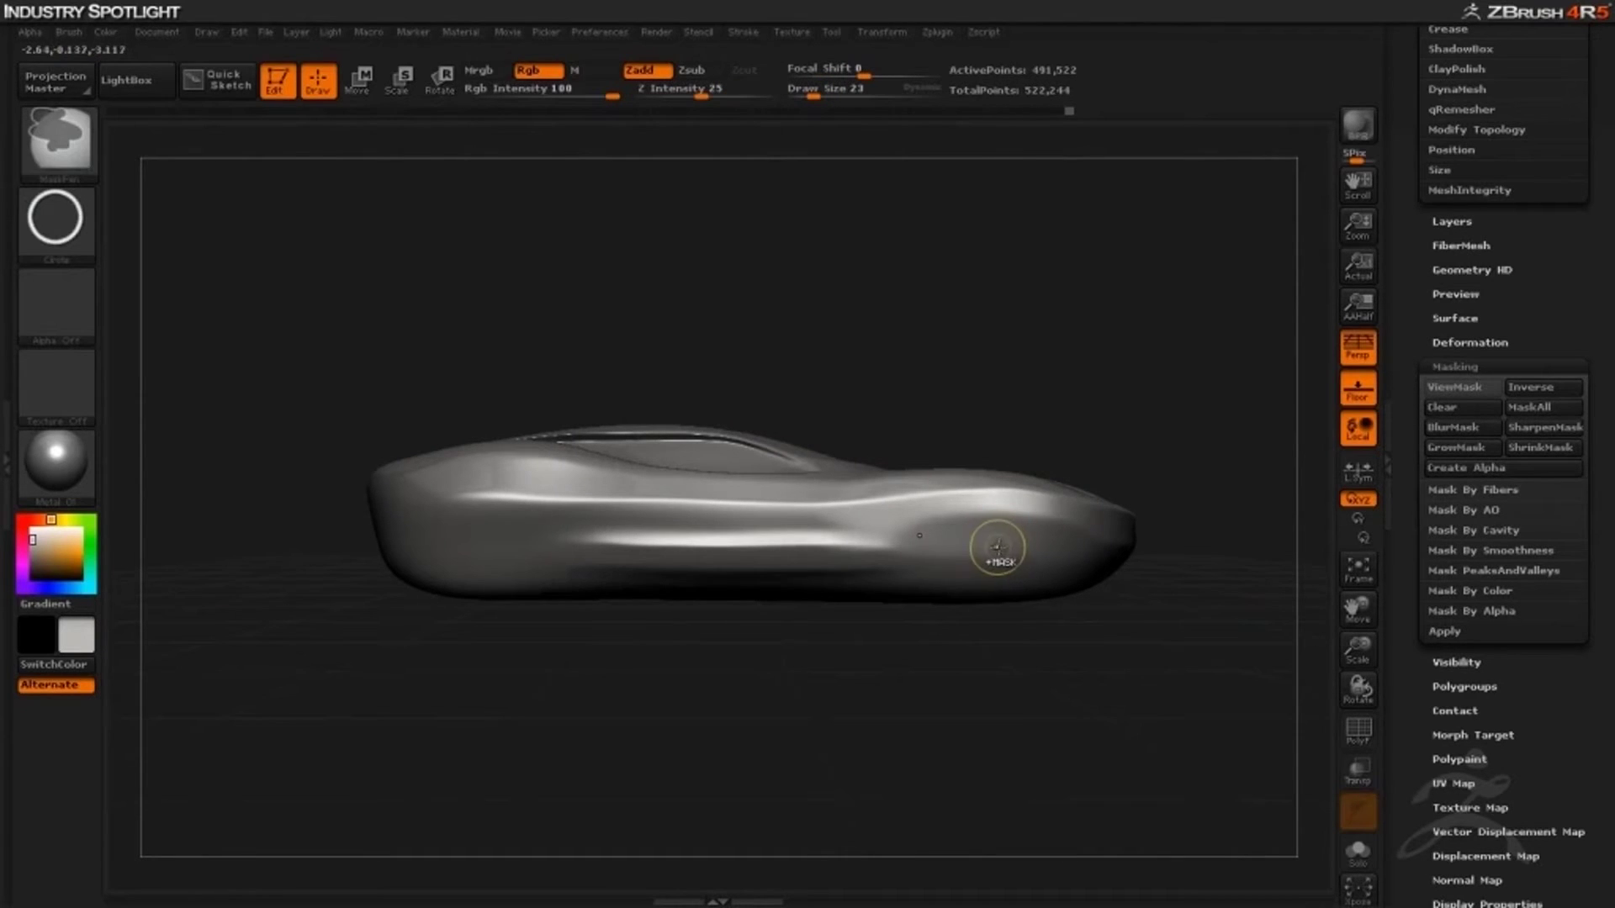
Discard a trial circular mask on the front fender and turn off perspective distortion for a flat side view
{"action": "left_click_drag", "start_coordinate": [1020, 588], "coordinate": [1031, 611], "text": "ctrl"}
{"action": "left_click_drag", "start_coordinate": [947, 696], "coordinate": [930, 707], "text": "ctrl"}
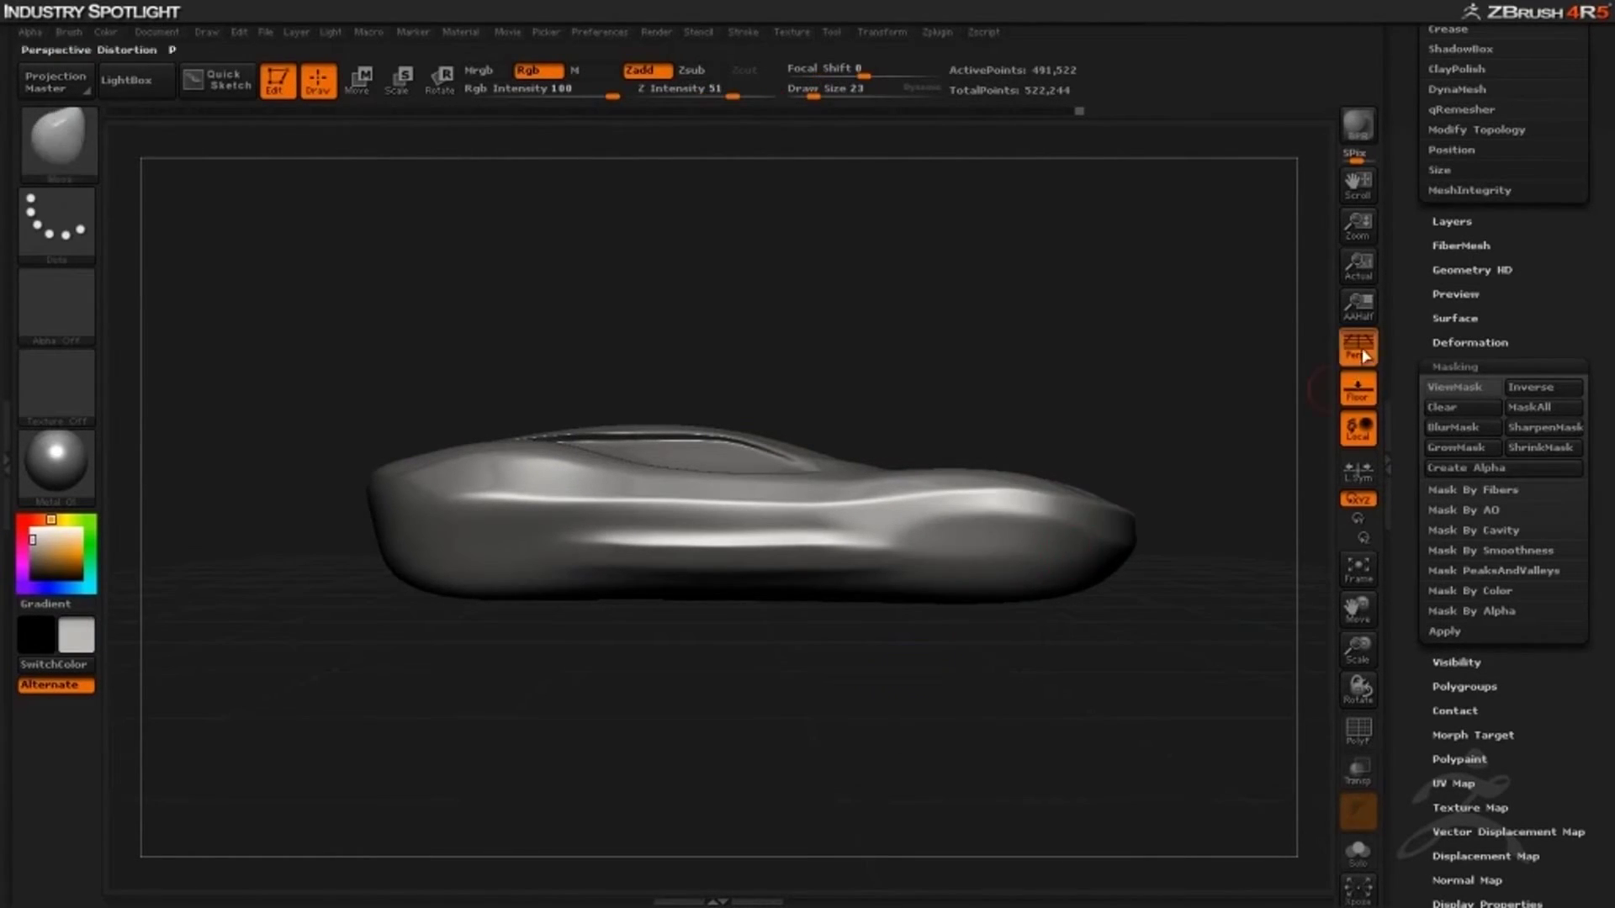
{"action": "left_click", "coordinate": [1364, 357]}
{"action": "left_click_drag", "start_coordinate": [766, 724], "coordinate": [804, 704], "text": "alt"}
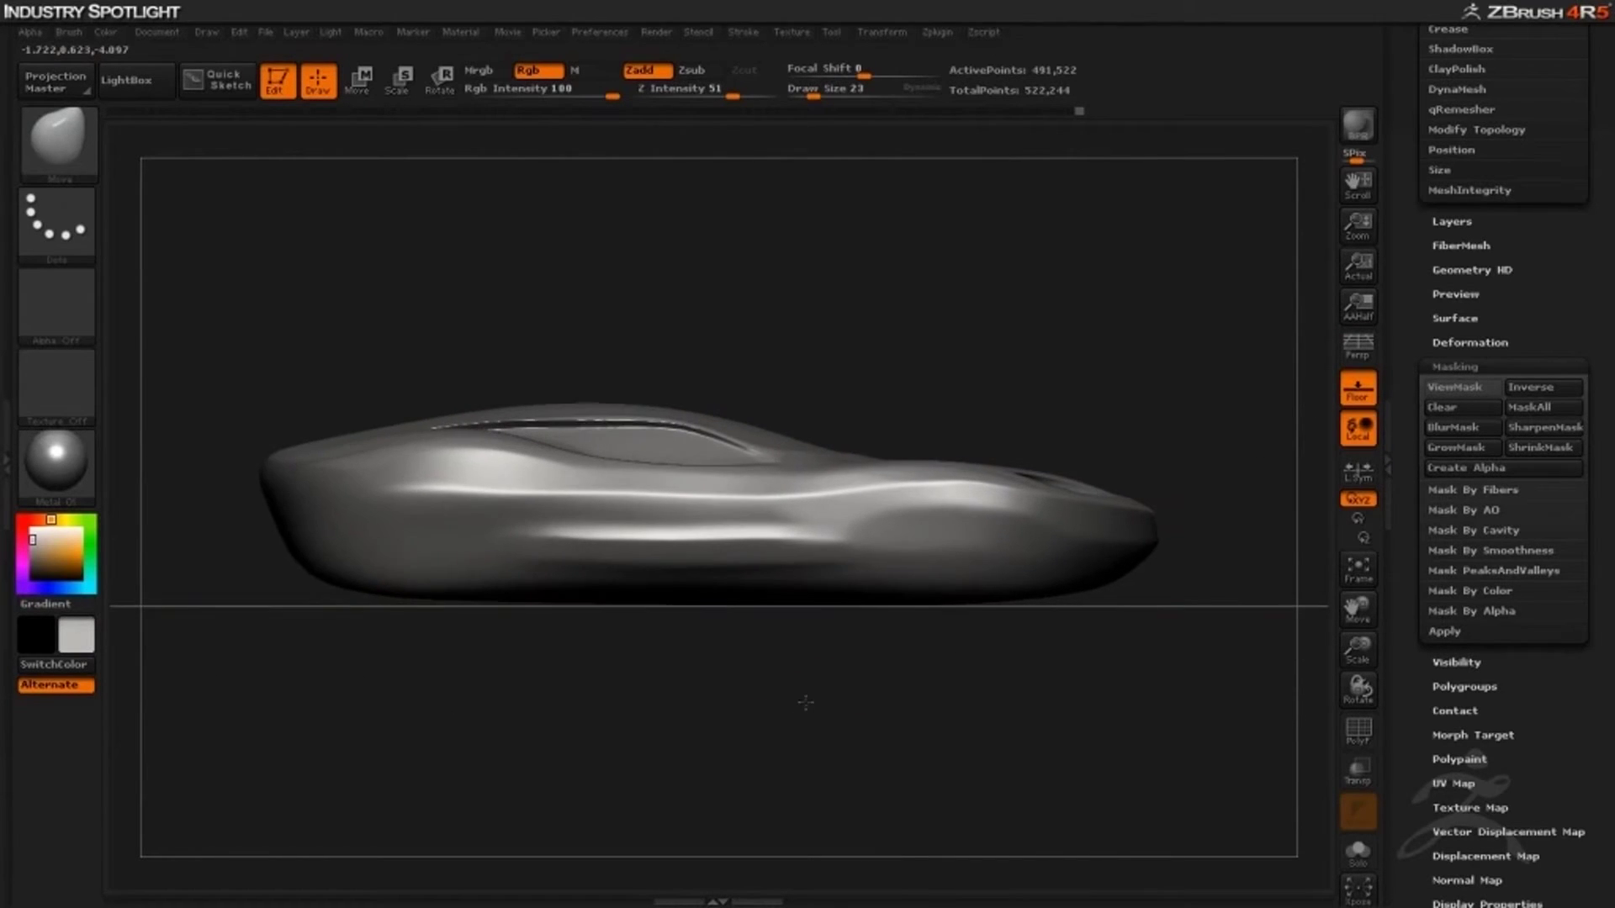
Try a circular wheel mask on the front fender and check its placement from an angle and from the side
{"action": "left_click_drag", "start_coordinate": [962, 548], "coordinate": [1022, 629], "text": "ctrl"}
{"action": "left_click_drag", "start_coordinate": [902, 704], "coordinate": [923, 691], "text": "ctrl"}
{"action": "left_click_drag", "start_coordinate": [956, 556], "coordinate": [1001, 617], "text": "ctrl"}
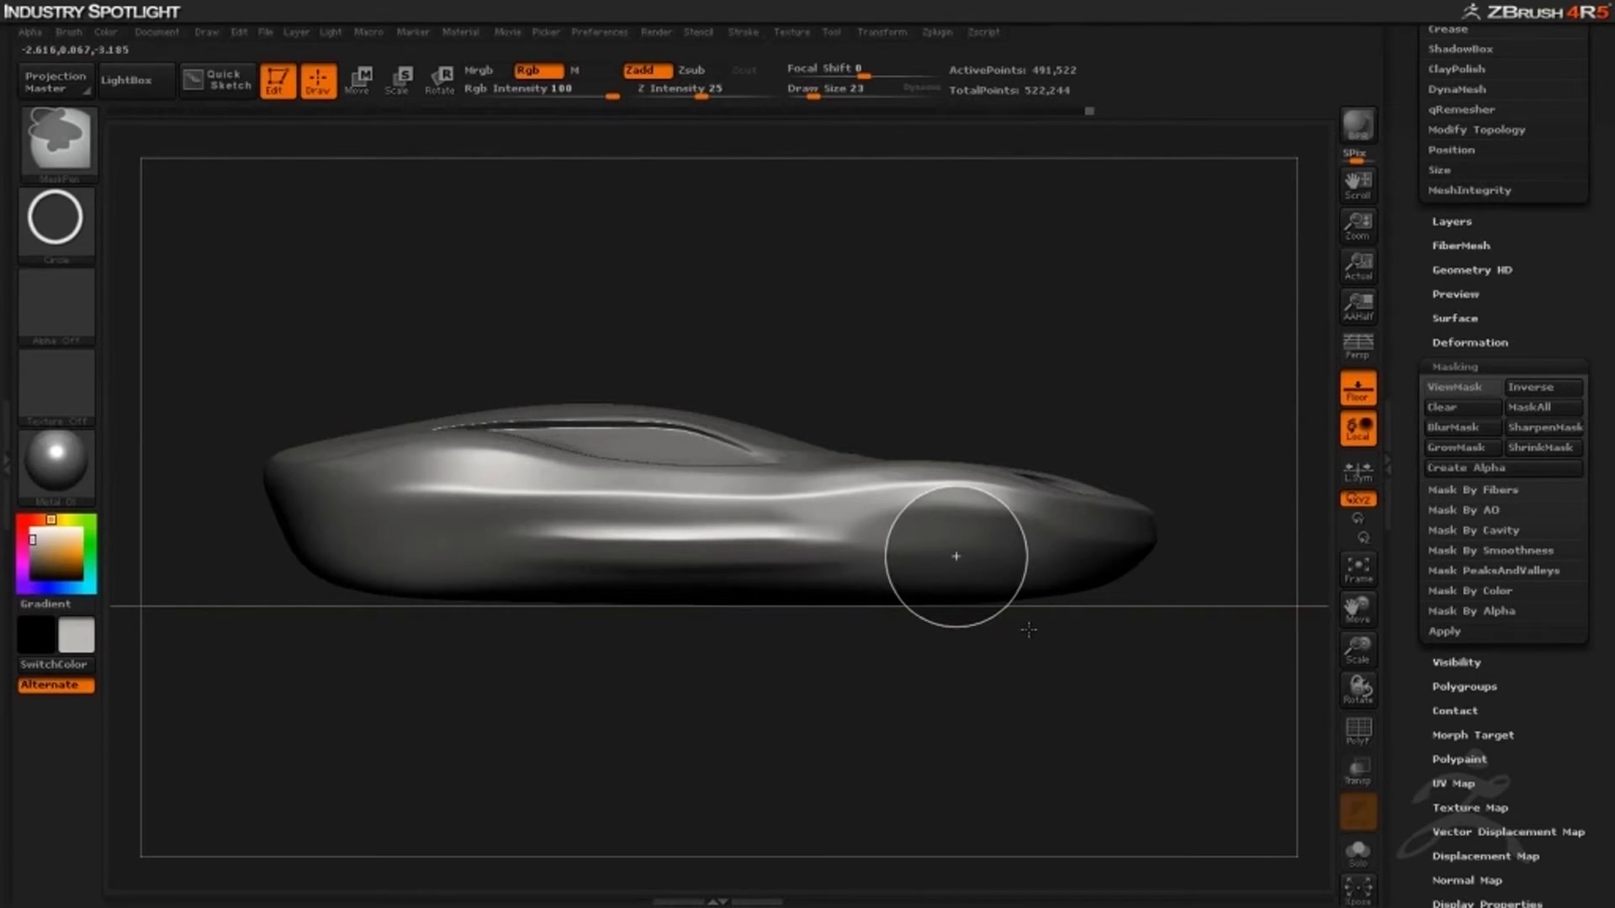
{"action": "left_click_drag", "start_coordinate": [1025, 628], "coordinate": [1025, 628], "text": "ctrl"}
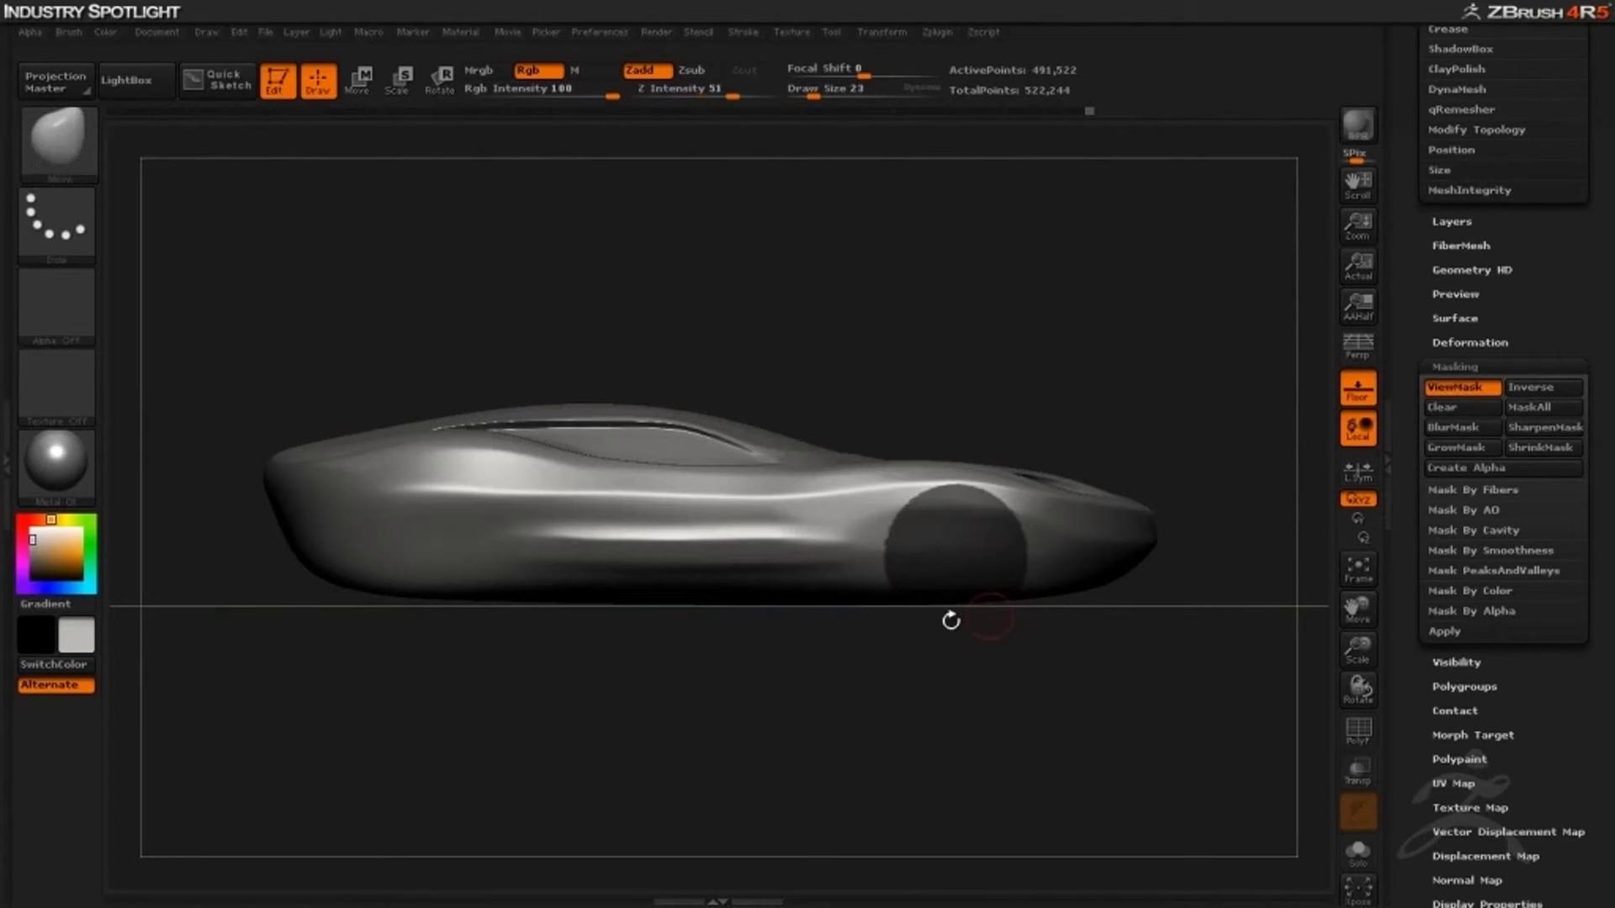
{"action": "mouse_move", "coordinate": [917, 652]}
{"action": "left_mouse_down"}
{"action": "mouse_move", "coordinate": [717, 721]}
{"action": "mouse_move", "coordinate": [841, 664]}
{"action": "left_mouse_up"}
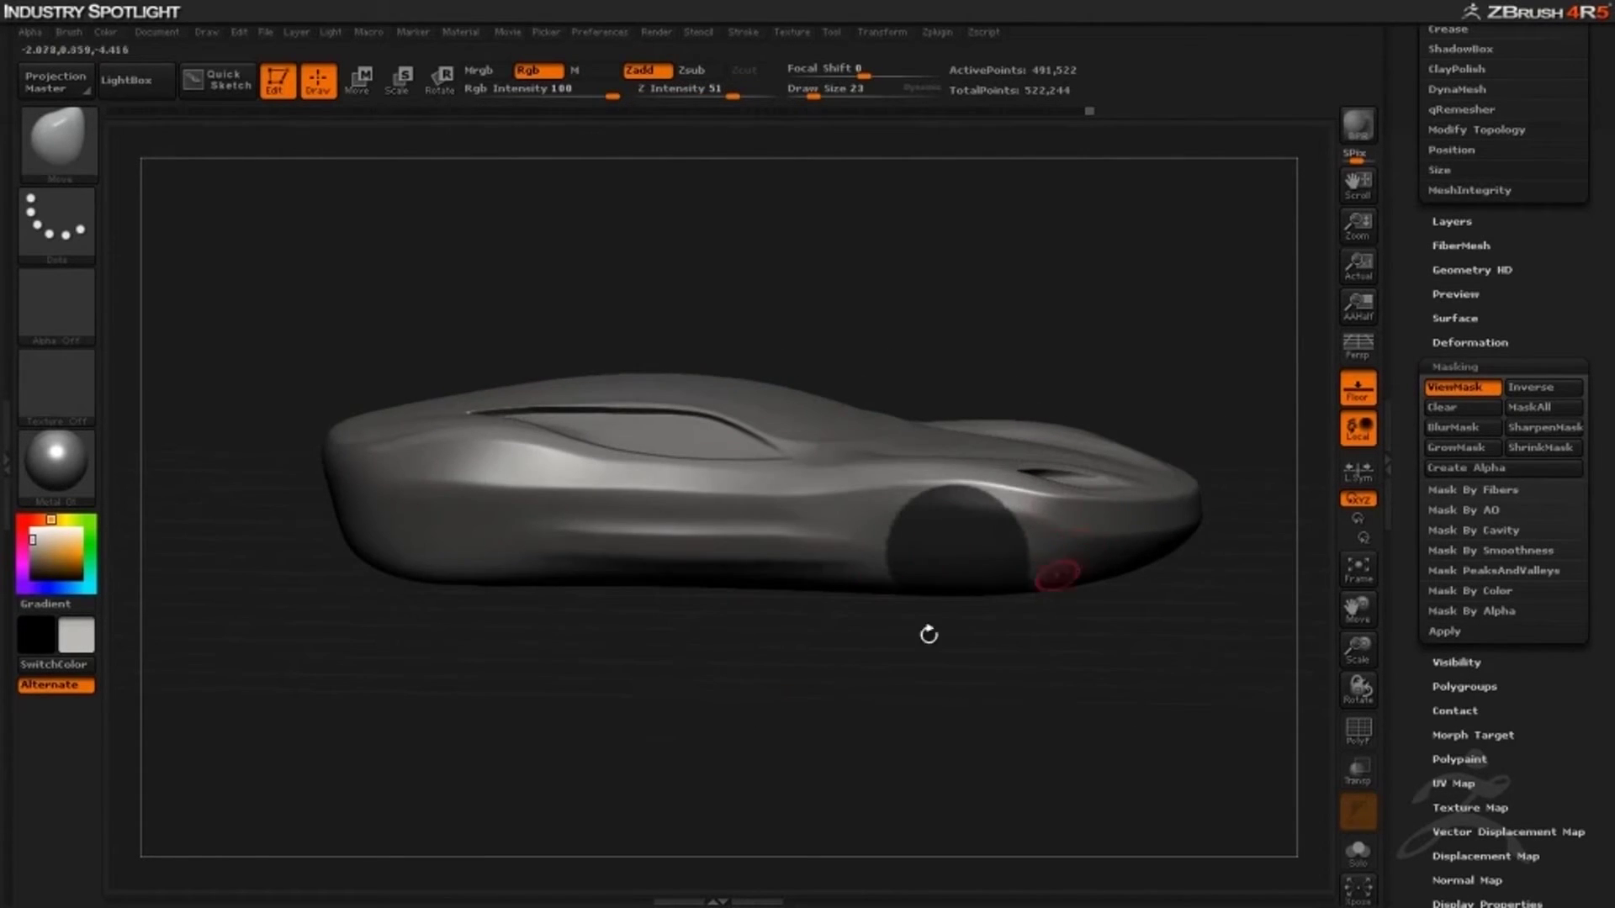
{"action": "mouse_move", "coordinate": [928, 634]}
{"action": "left_mouse_down"}
{"action": "mouse_move", "coordinate": [653, 699]}
{"action": "mouse_move", "coordinate": [709, 716]}
{"action": "mouse_move", "coordinate": [698, 703]}
{"action": "left_mouse_up"}
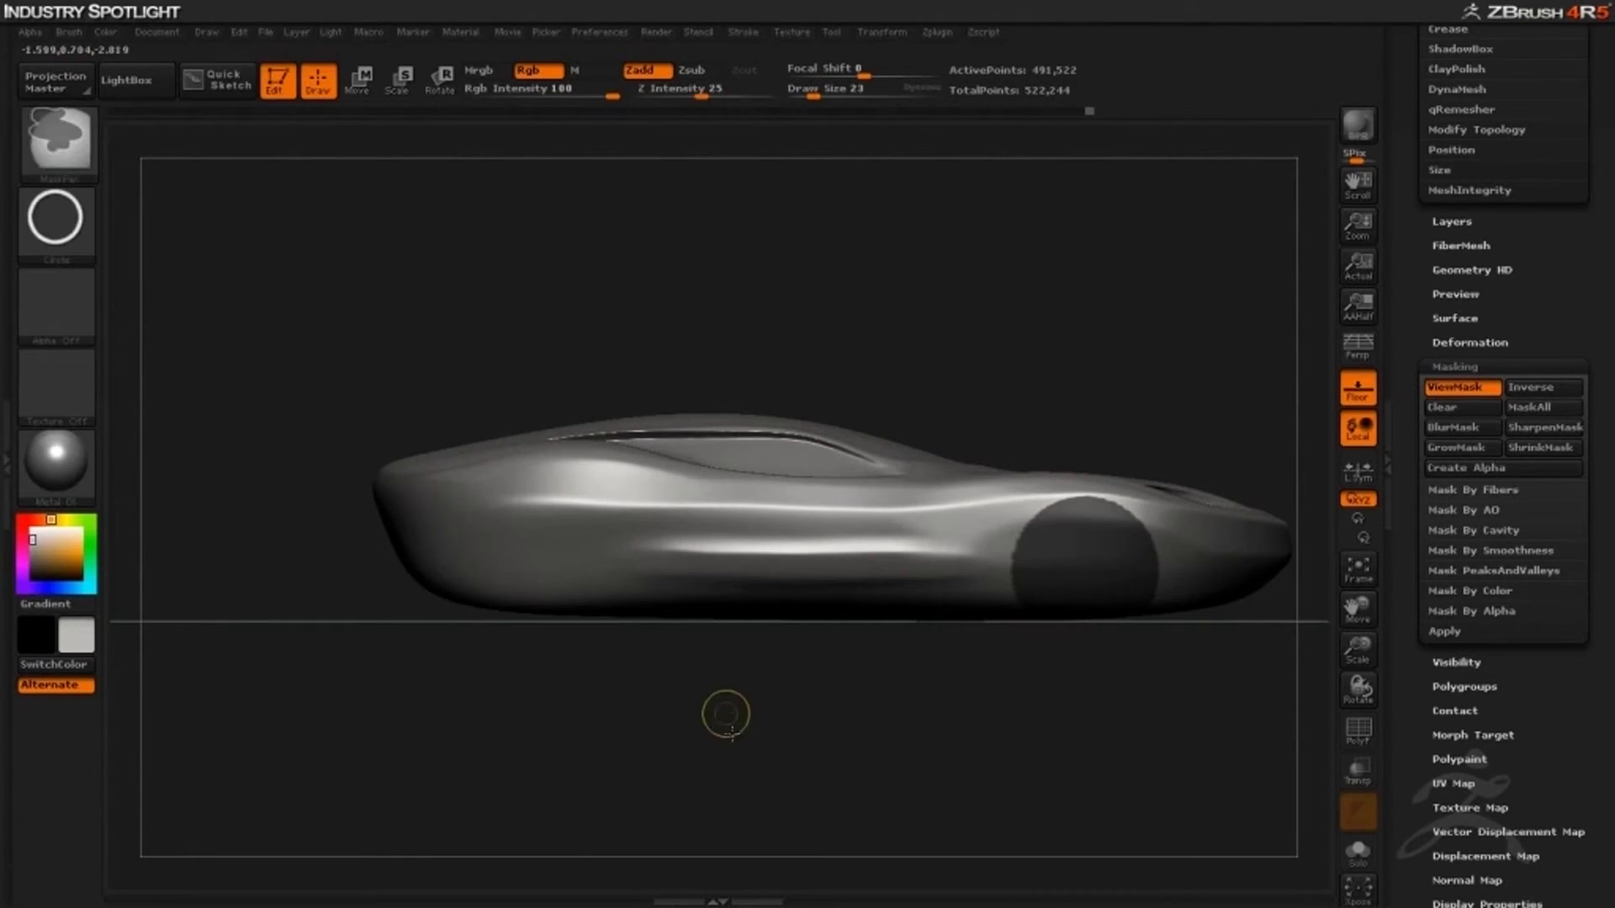
Replace the front wheel mask with a circle slightly closer to the nose, and mask a matching rear wheel circle
{"action": "key", "text": "ctrl+h"}
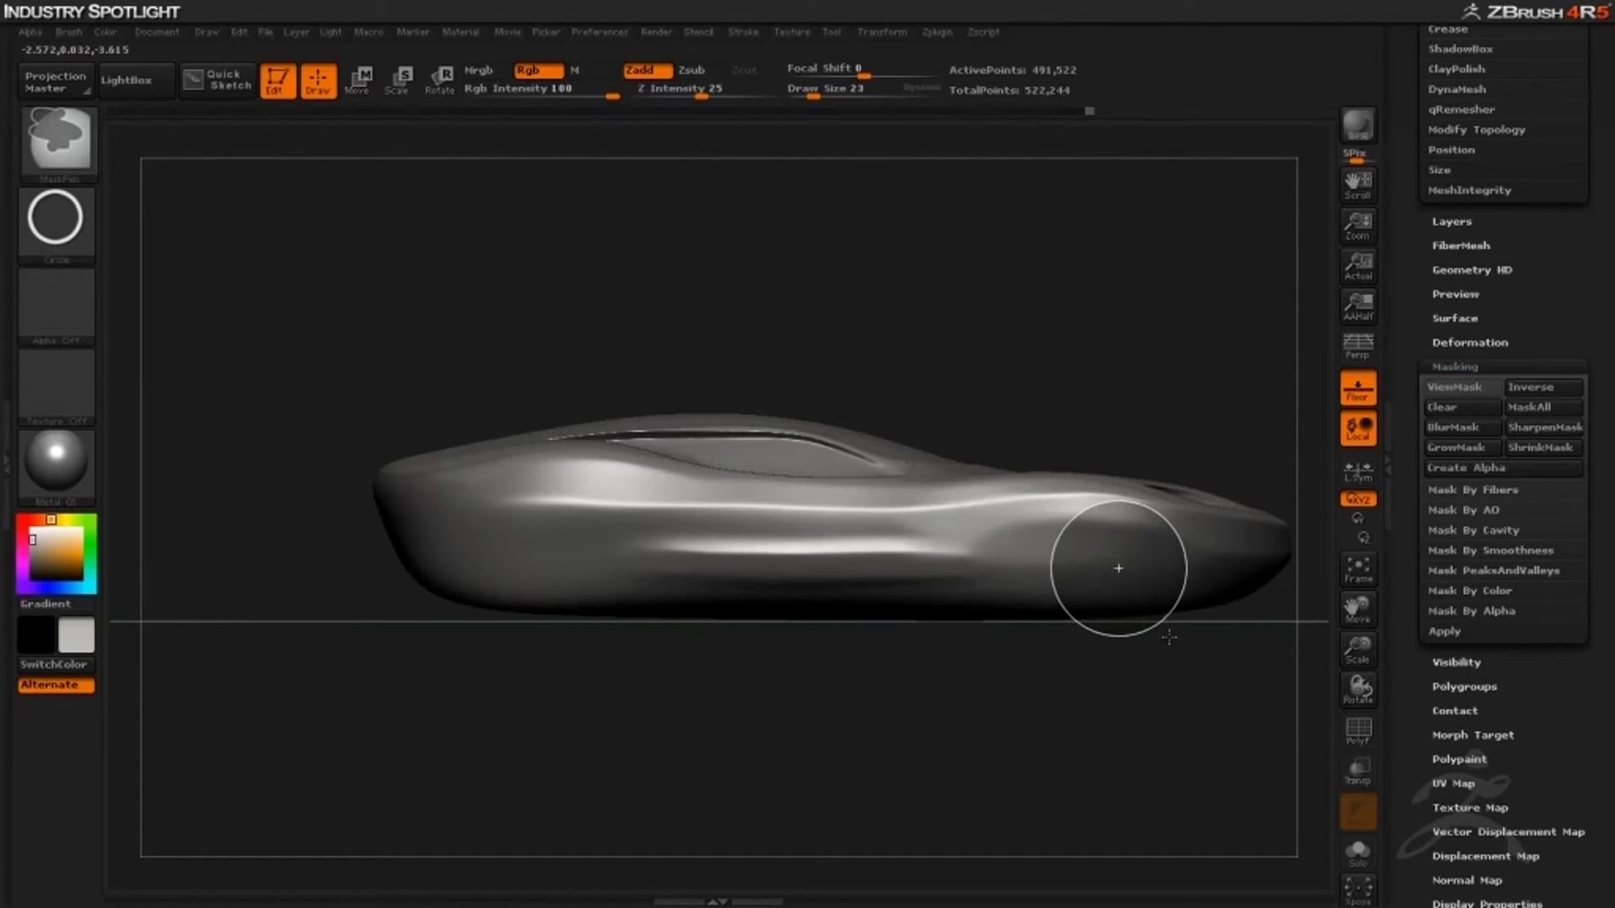
{"action": "left_click_drag", "start_coordinate": [1170, 638], "coordinate": [1169, 638], "text": "ctrl"}
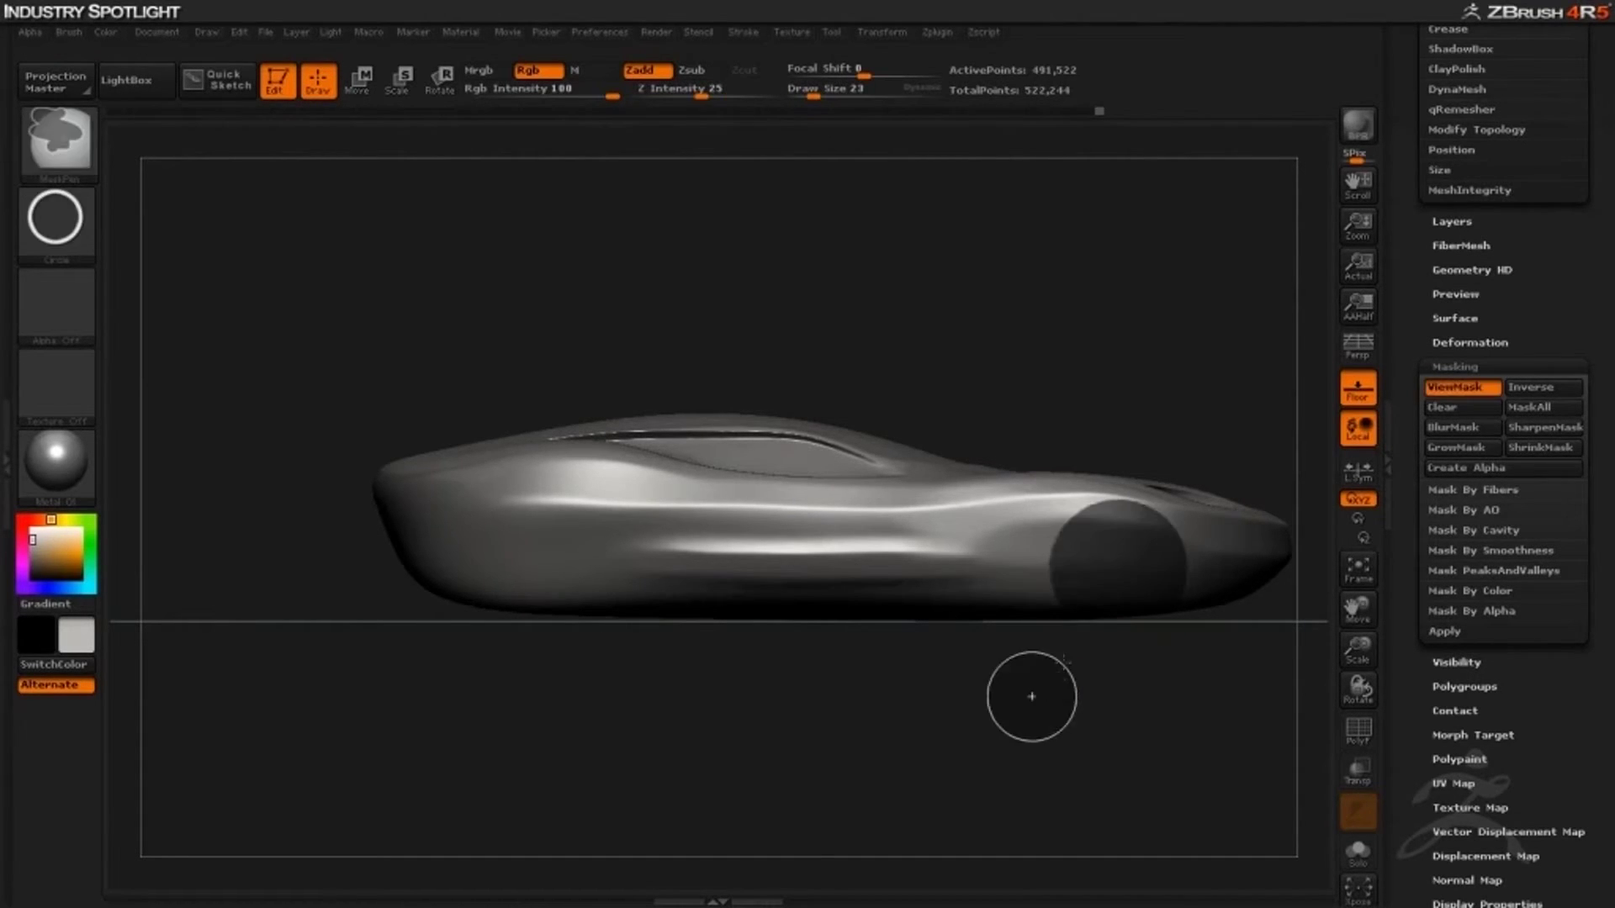
{"action": "key", "text": "ctrl+h"}
{"action": "left_click_drag", "start_coordinate": [1105, 572], "coordinate": [1167, 629], "text": "ctrl"}
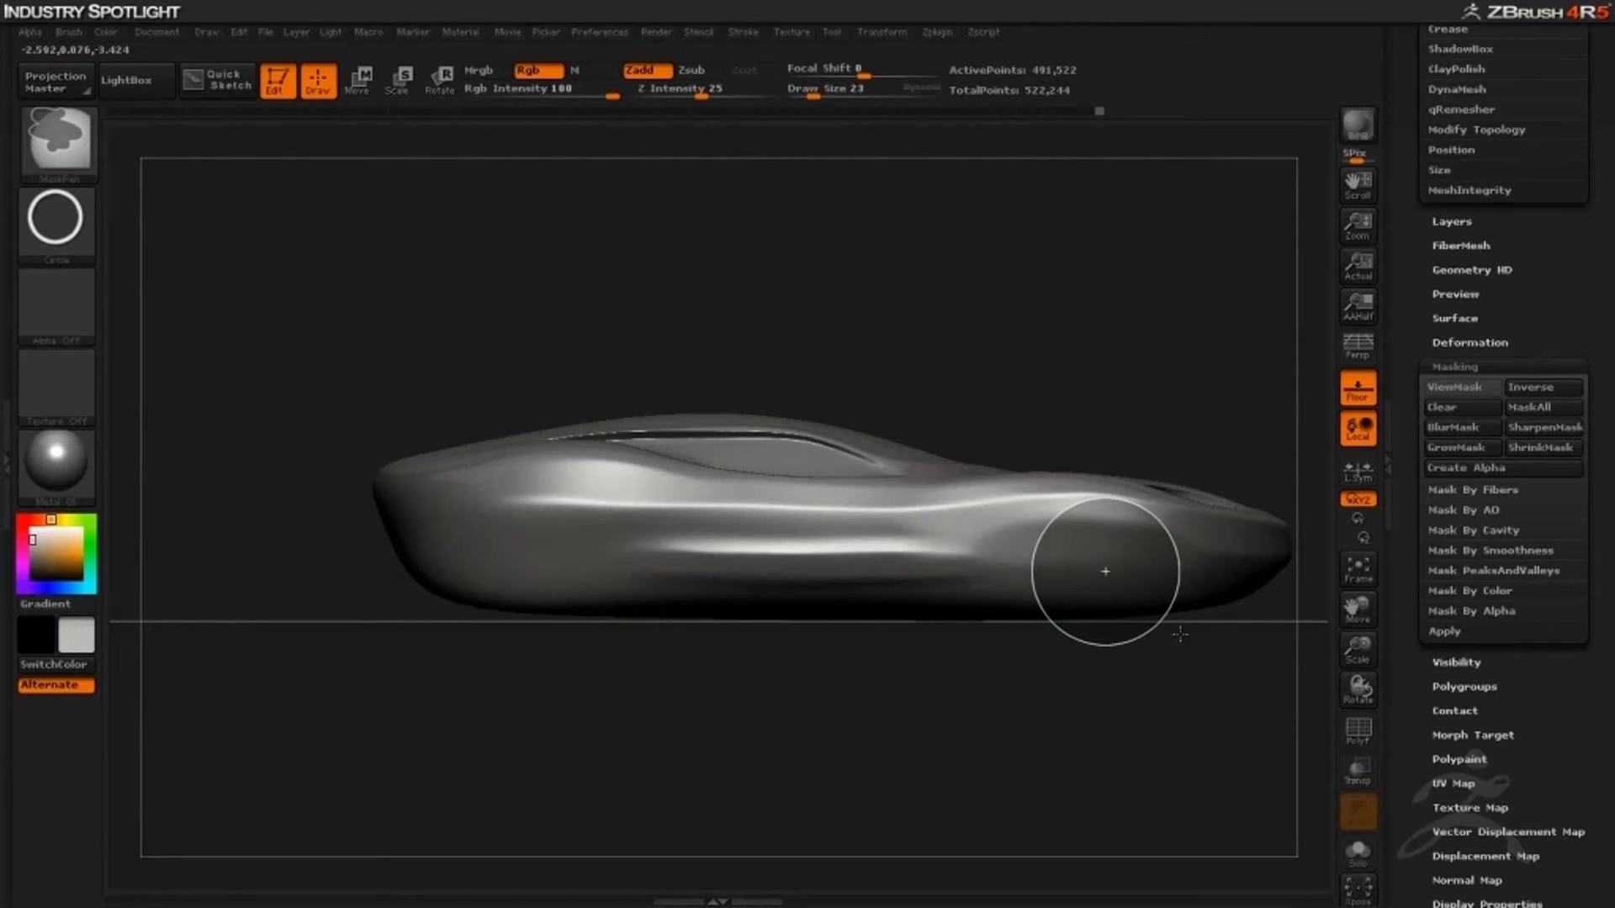
Invert the wheel masks so only the wheel areas are editable, and inspect them across the underside
{"action": "mouse_move", "coordinate": [731, 709]}
{"action": "left_mouse_down"}
{"action": "mouse_move", "coordinate": [642, 703]}
{"action": "mouse_move", "coordinate": [505, 559]}
{"action": "mouse_move", "coordinate": [611, 602]}
{"action": "mouse_move", "coordinate": [678, 670]}
{"action": "mouse_move", "coordinate": [645, 688]}
{"action": "mouse_move", "coordinate": [630, 549]}
{"action": "mouse_move", "coordinate": [646, 586]}
{"action": "left_mouse_up"}
{"action": "key", "text": "ctrl"}
{"action": "left_click", "coordinate": [814, 346], "text": "ctrl"}
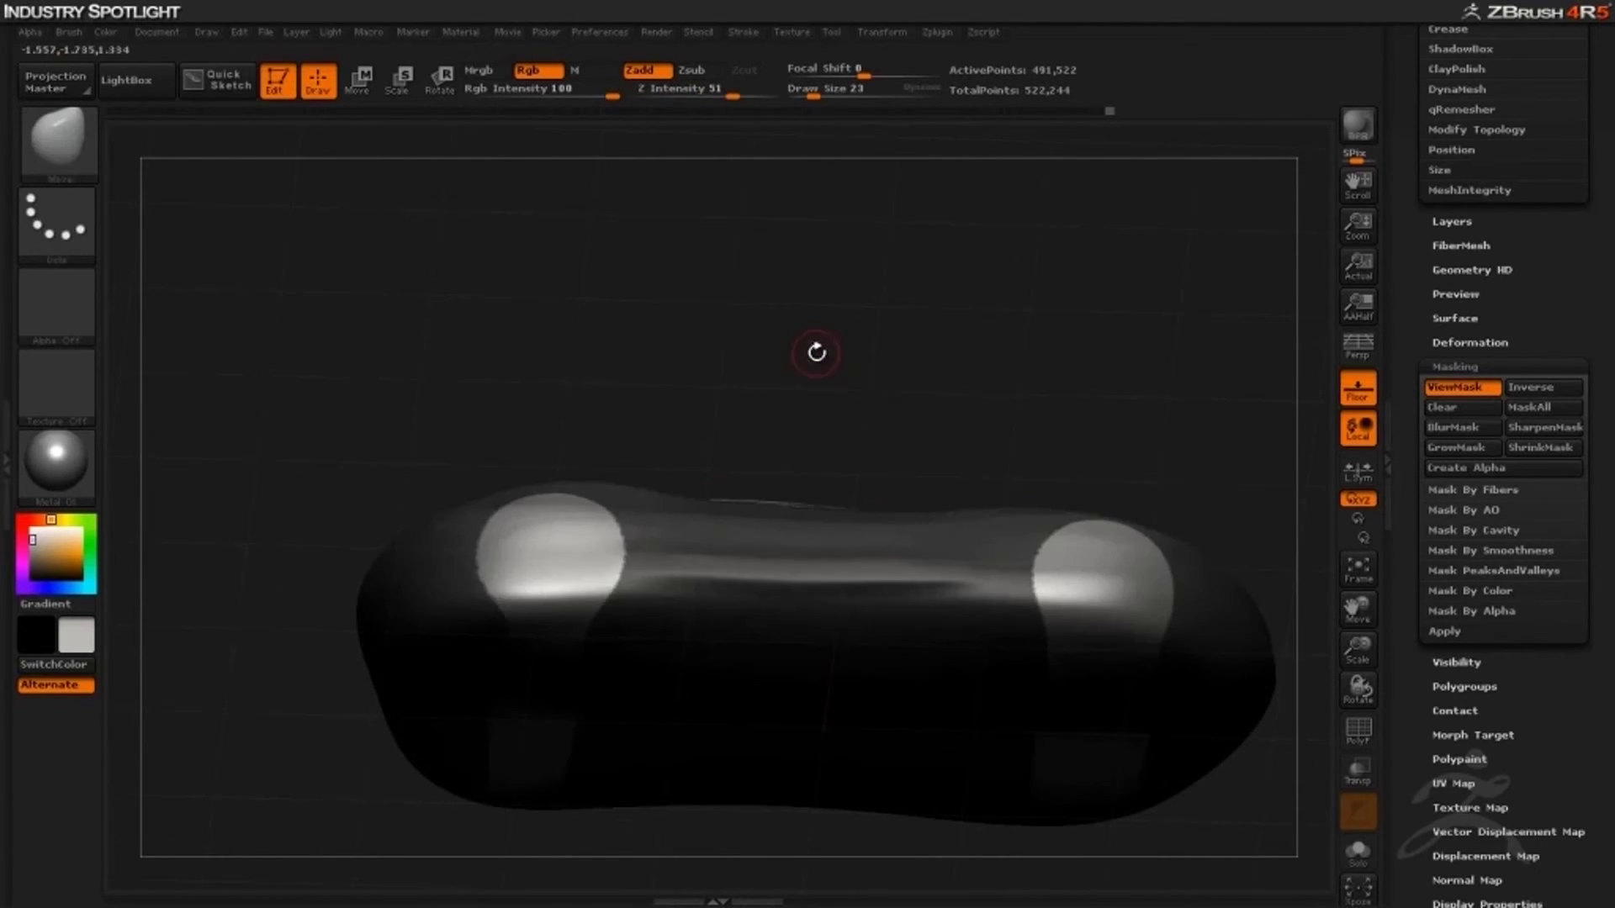
{"action": "mouse_move", "coordinate": [819, 350]}
{"action": "left_mouse_down"}
{"action": "mouse_move", "coordinate": [808, 260]}
{"action": "mouse_move", "coordinate": [767, 396]}
{"action": "mouse_move", "coordinate": [780, 297]}
{"action": "mouse_move", "coordinate": [735, 260]}
{"action": "mouse_move", "coordinate": [461, 181]}
{"action": "left_mouse_up"}
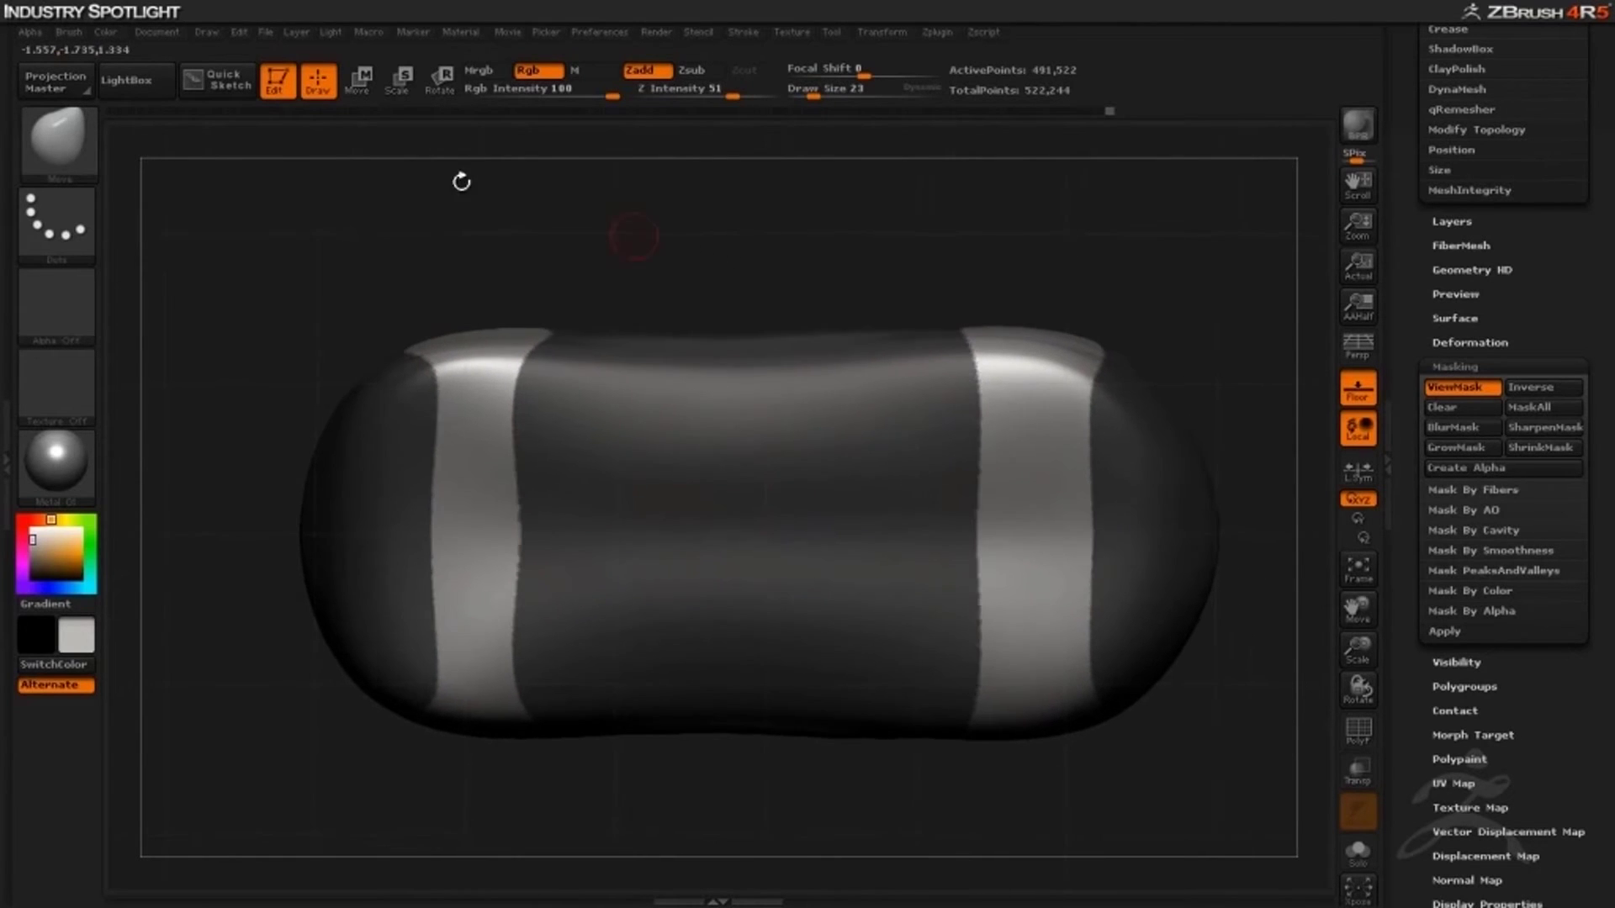
Try to recess the wheel areas into the body using the Transpose Move line placed across the underside
{"action": "left_click", "coordinate": [360, 82]}
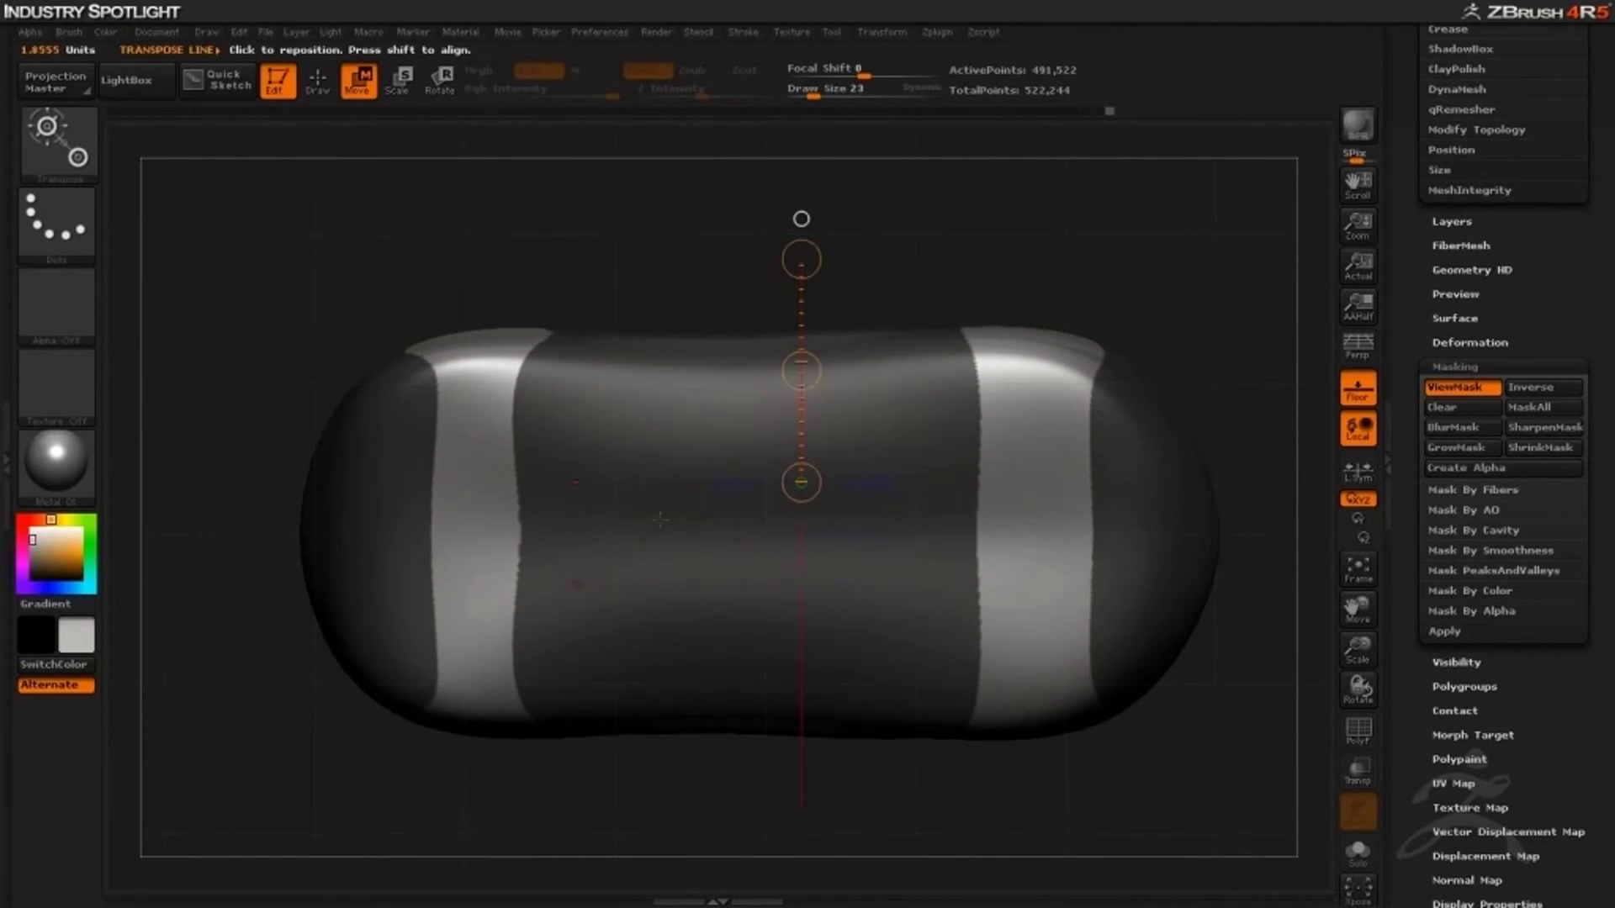
{"action": "left_click_drag", "start_coordinate": [646, 523], "coordinate": [651, 444]}
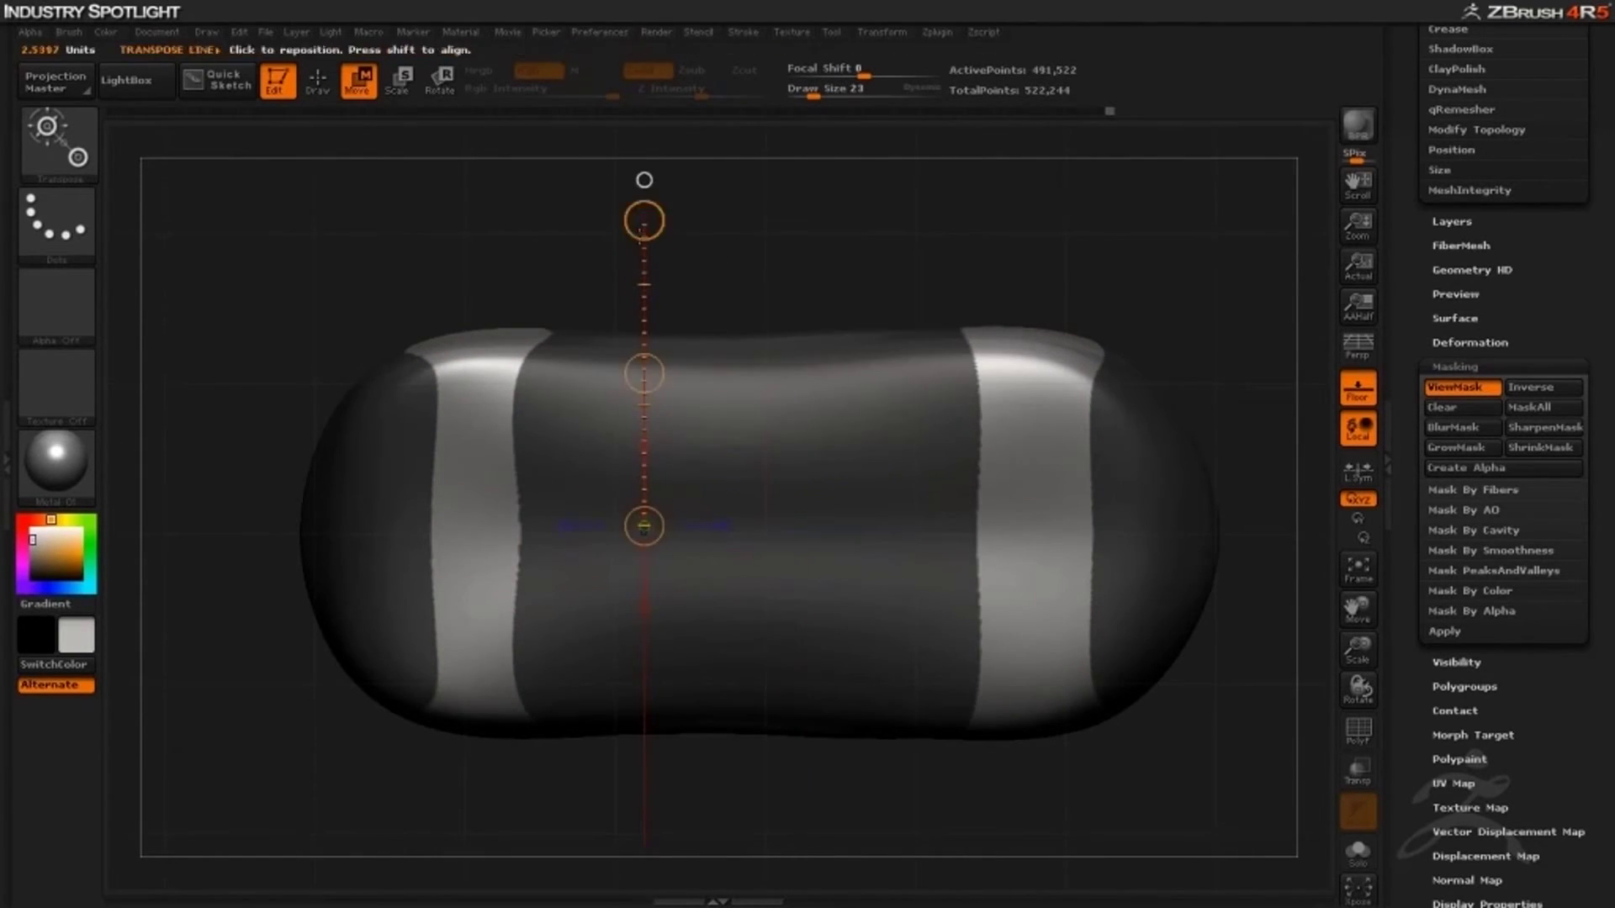
{"action": "left_click_drag", "start_coordinate": [644, 221], "coordinate": [643, 301]}
{"action": "left_click_drag", "start_coordinate": [505, 252], "coordinate": [512, 656]}
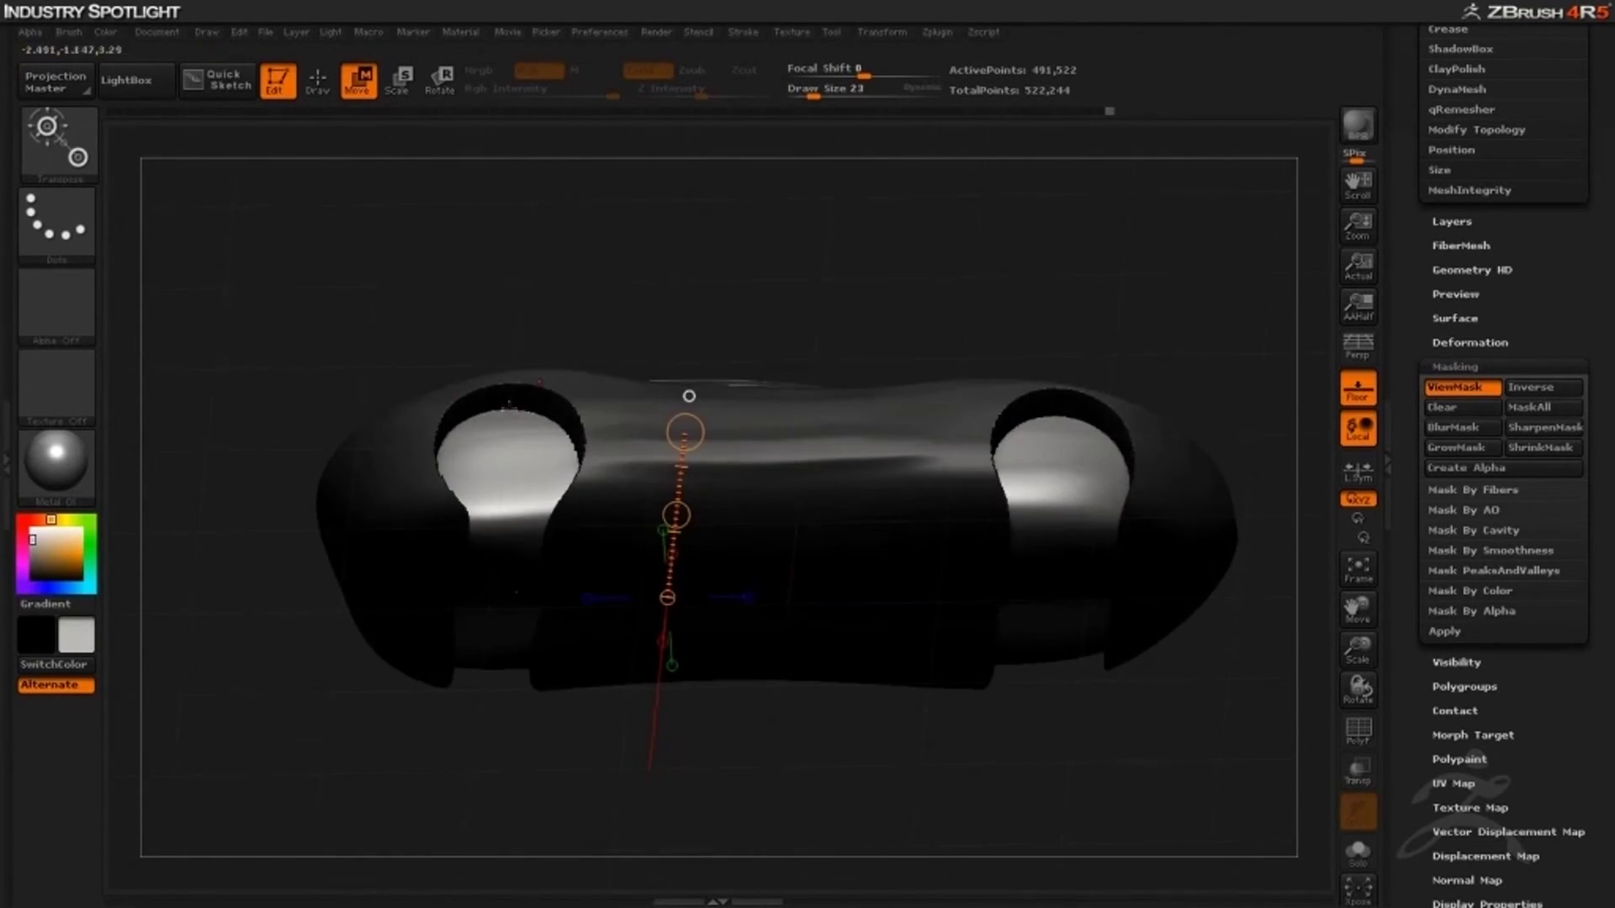
{"action": "left_click_drag", "start_coordinate": [480, 345], "coordinate": [386, 478]}
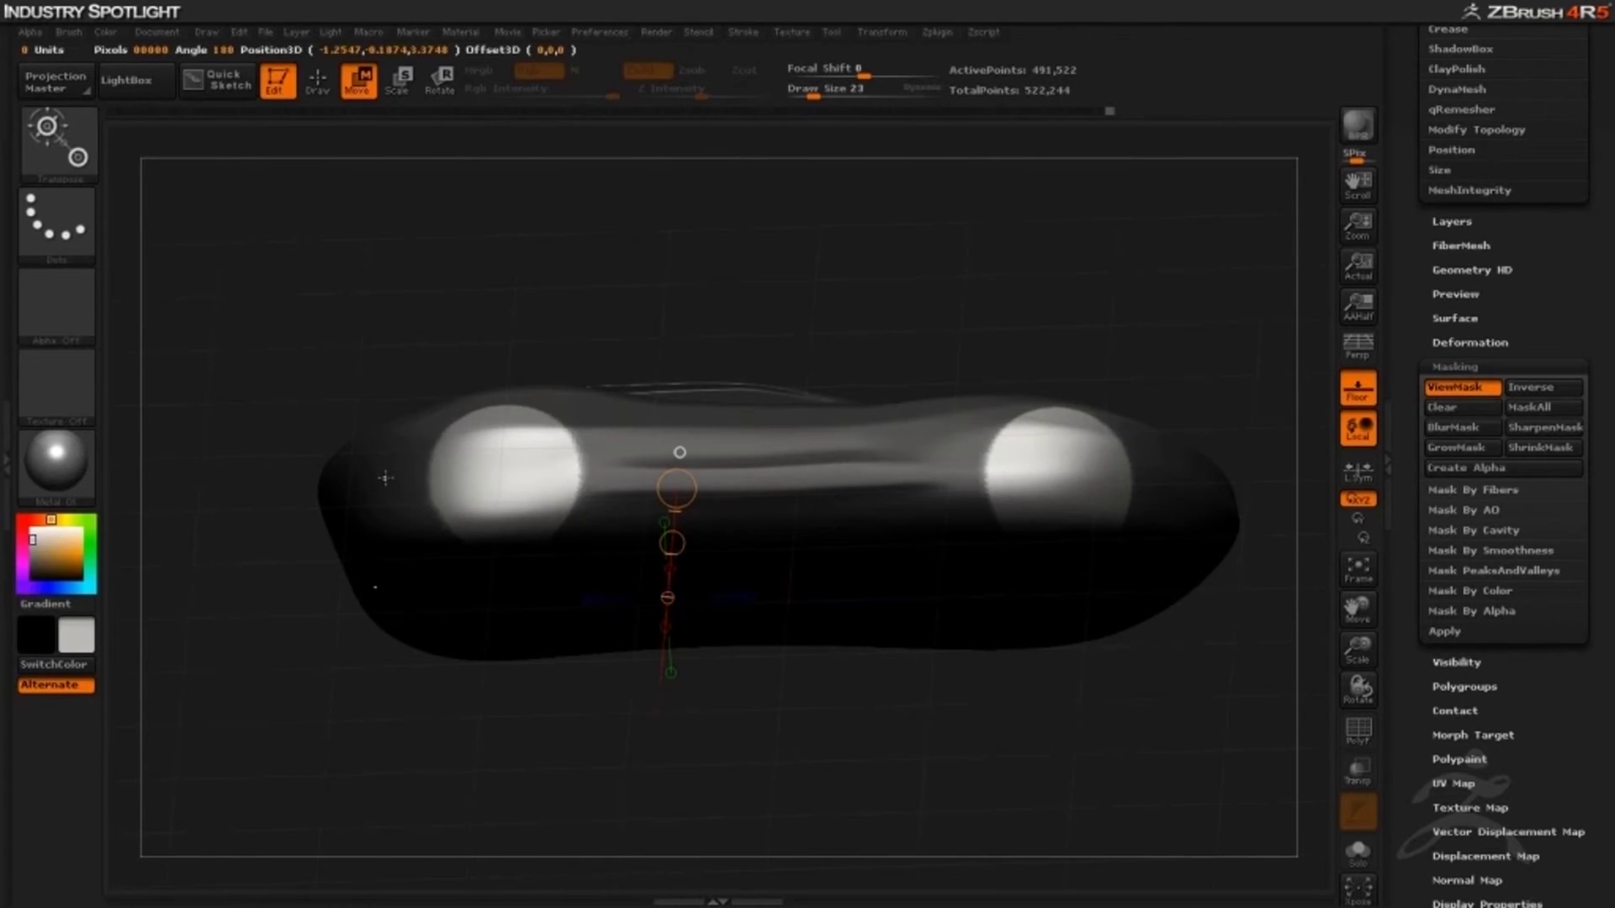
Recess the unmasked wheel areas into the body with a Transpose Move line aligned across the underside, and blur the mask edges
{"action": "left_click_drag", "start_coordinate": [388, 292], "coordinate": [363, 220], "text": "shift"}
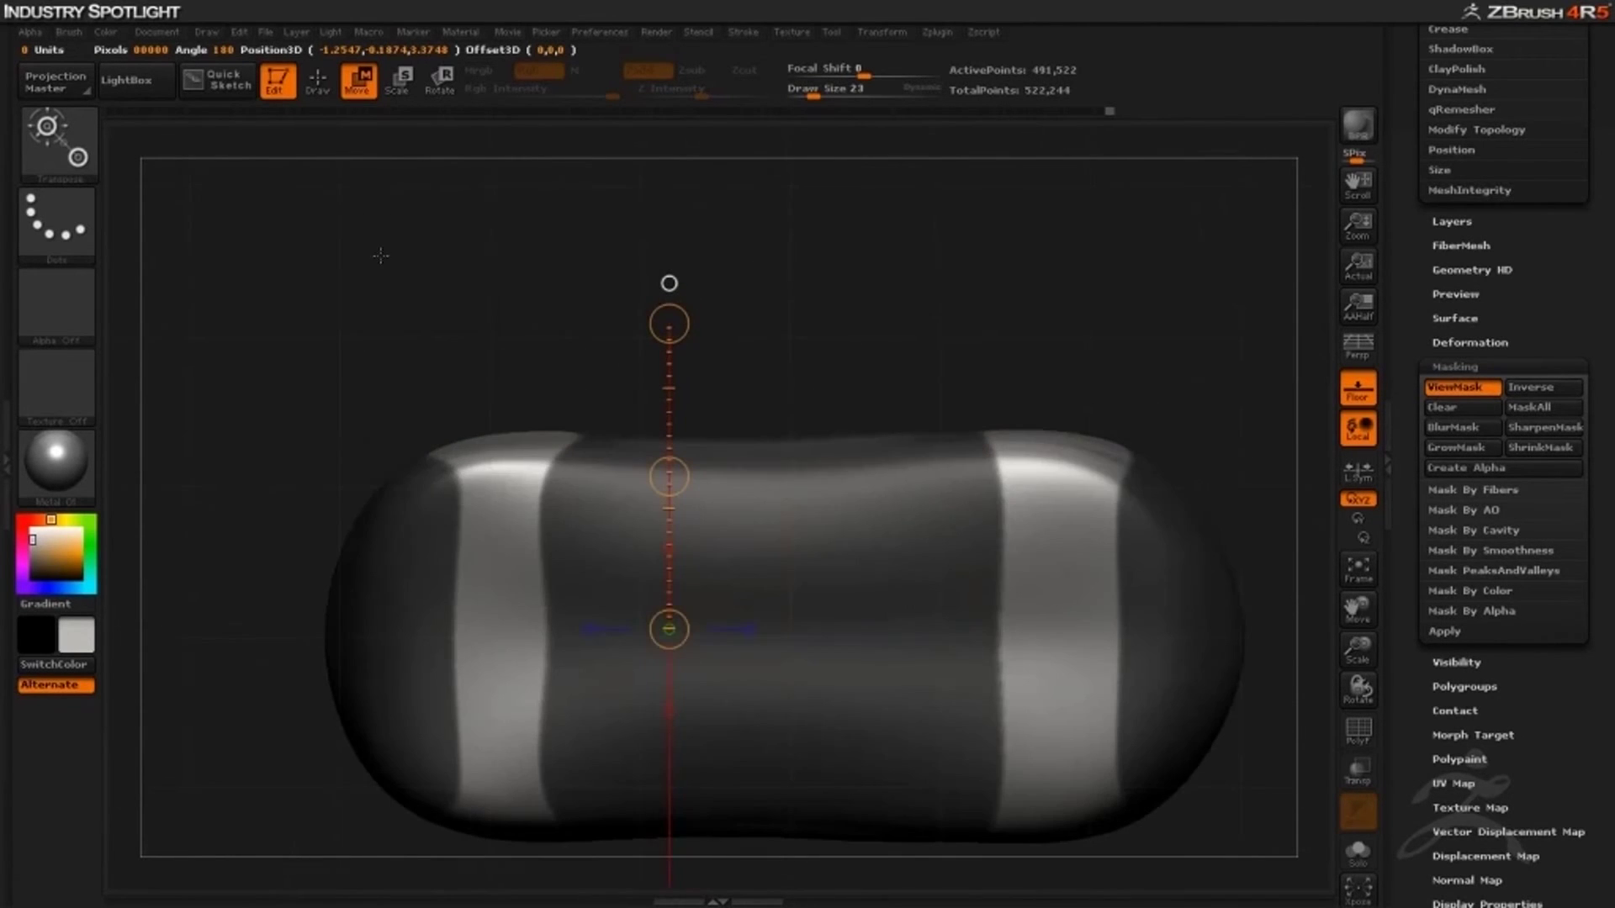
{"action": "left_click_drag", "start_coordinate": [669, 323], "coordinate": [519, 753]}
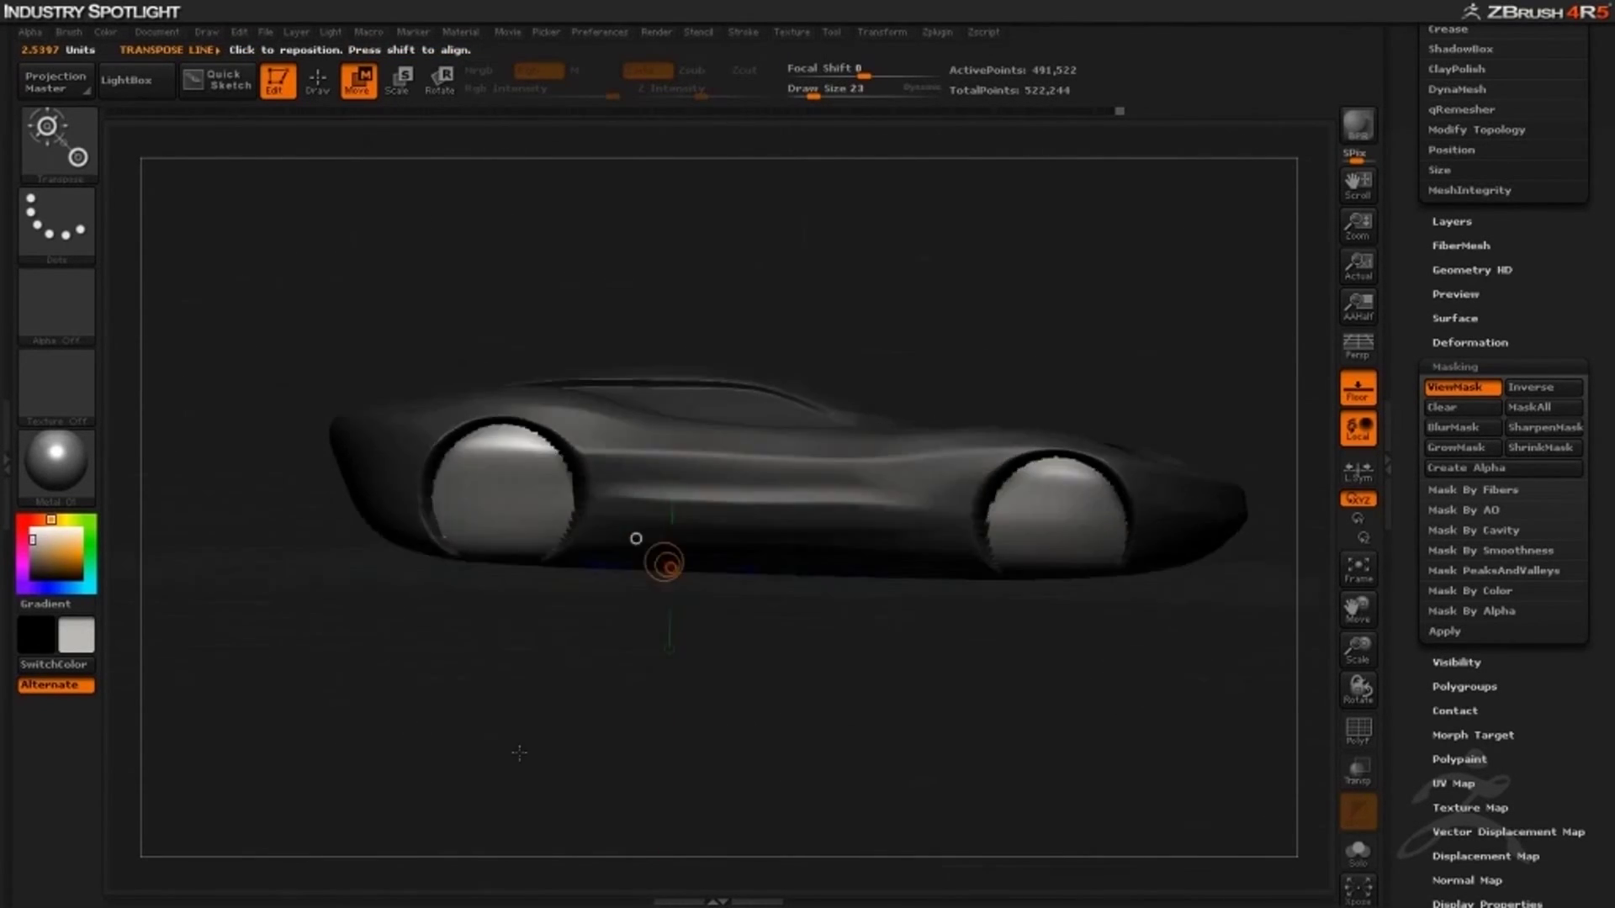
{"action": "left_click", "coordinate": [441, 433], "text": "ctrl"}
Smooth the recessed wheel wells with the Smooth brush, clear the mask and check the wells from below and from the side
{"action": "left_click", "coordinate": [321, 90]}
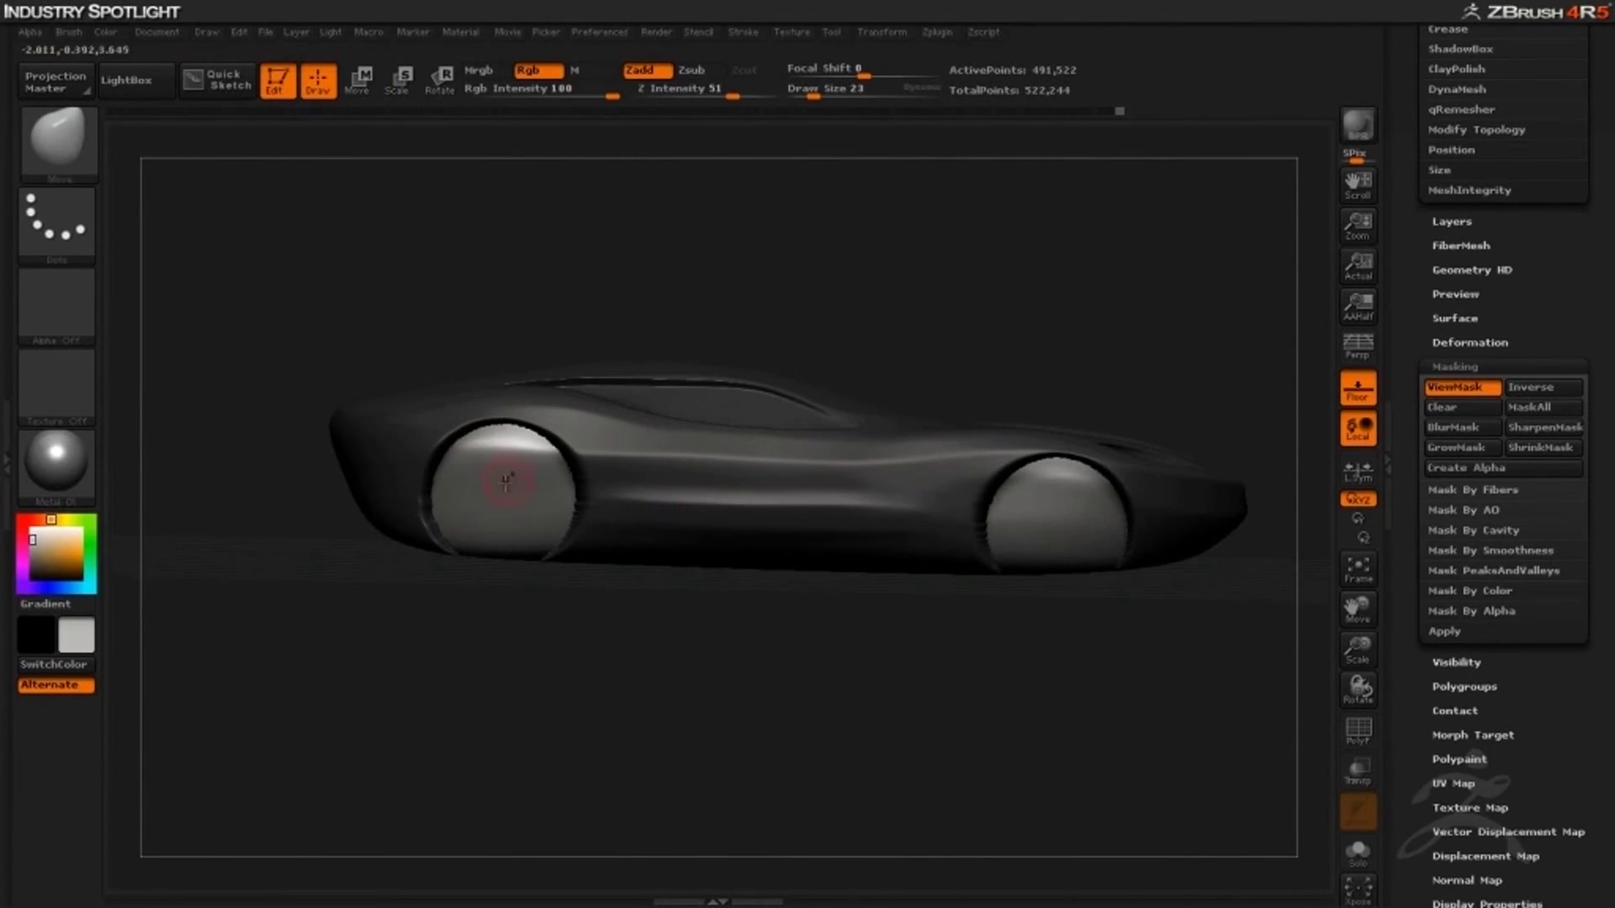
{"action": "left_click_drag", "start_coordinate": [444, 652], "coordinate": [417, 629]}
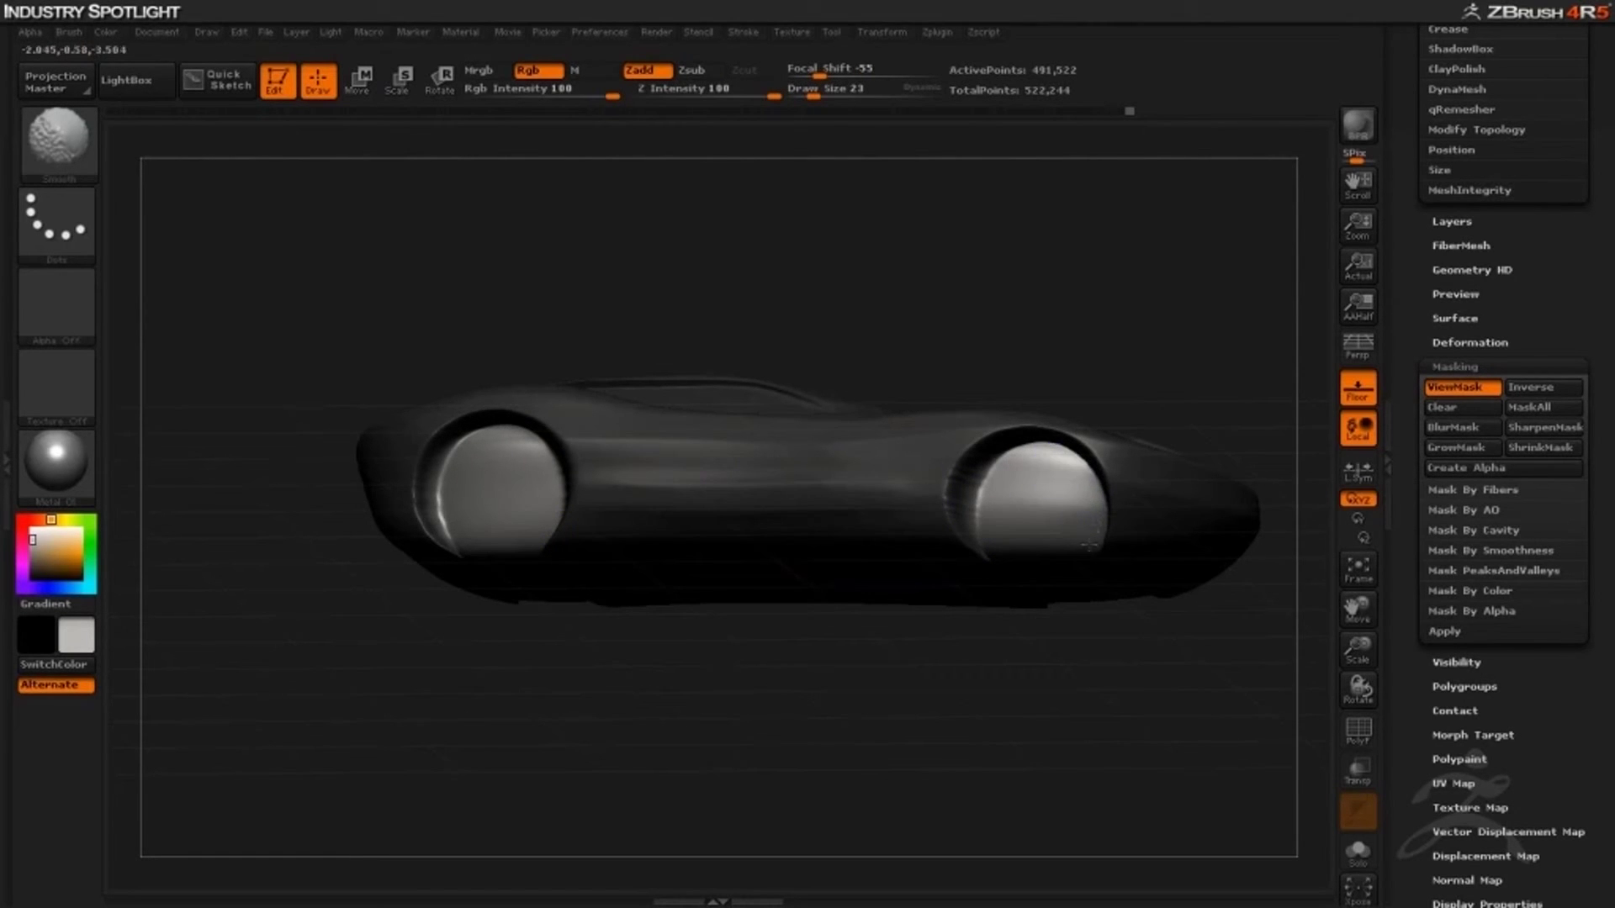
{"action": "mouse_move", "coordinate": [878, 589]}
{"action": "left_mouse_down"}
{"action": "mouse_move", "coordinate": [746, 667]}
{"action": "mouse_move", "coordinate": [653, 299]}
{"action": "left_mouse_up"}
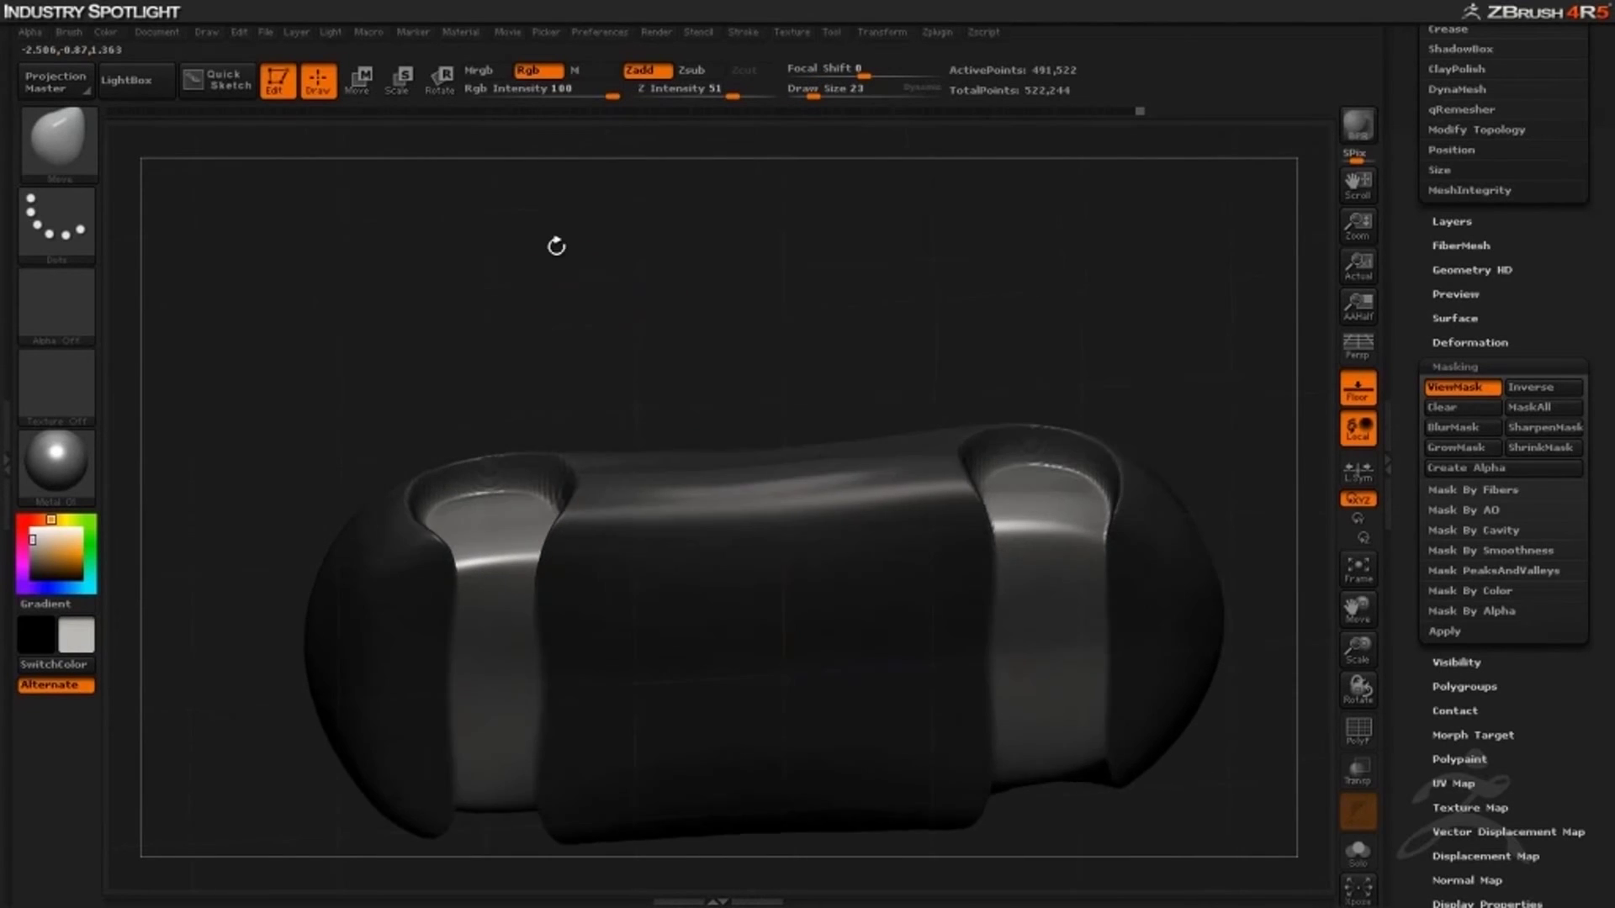
{"action": "left_click_drag", "start_coordinate": [566, 252], "coordinate": [568, 281], "text": "ctrl"}
{"action": "left_click_drag", "start_coordinate": [600, 359], "coordinate": [644, 697]}
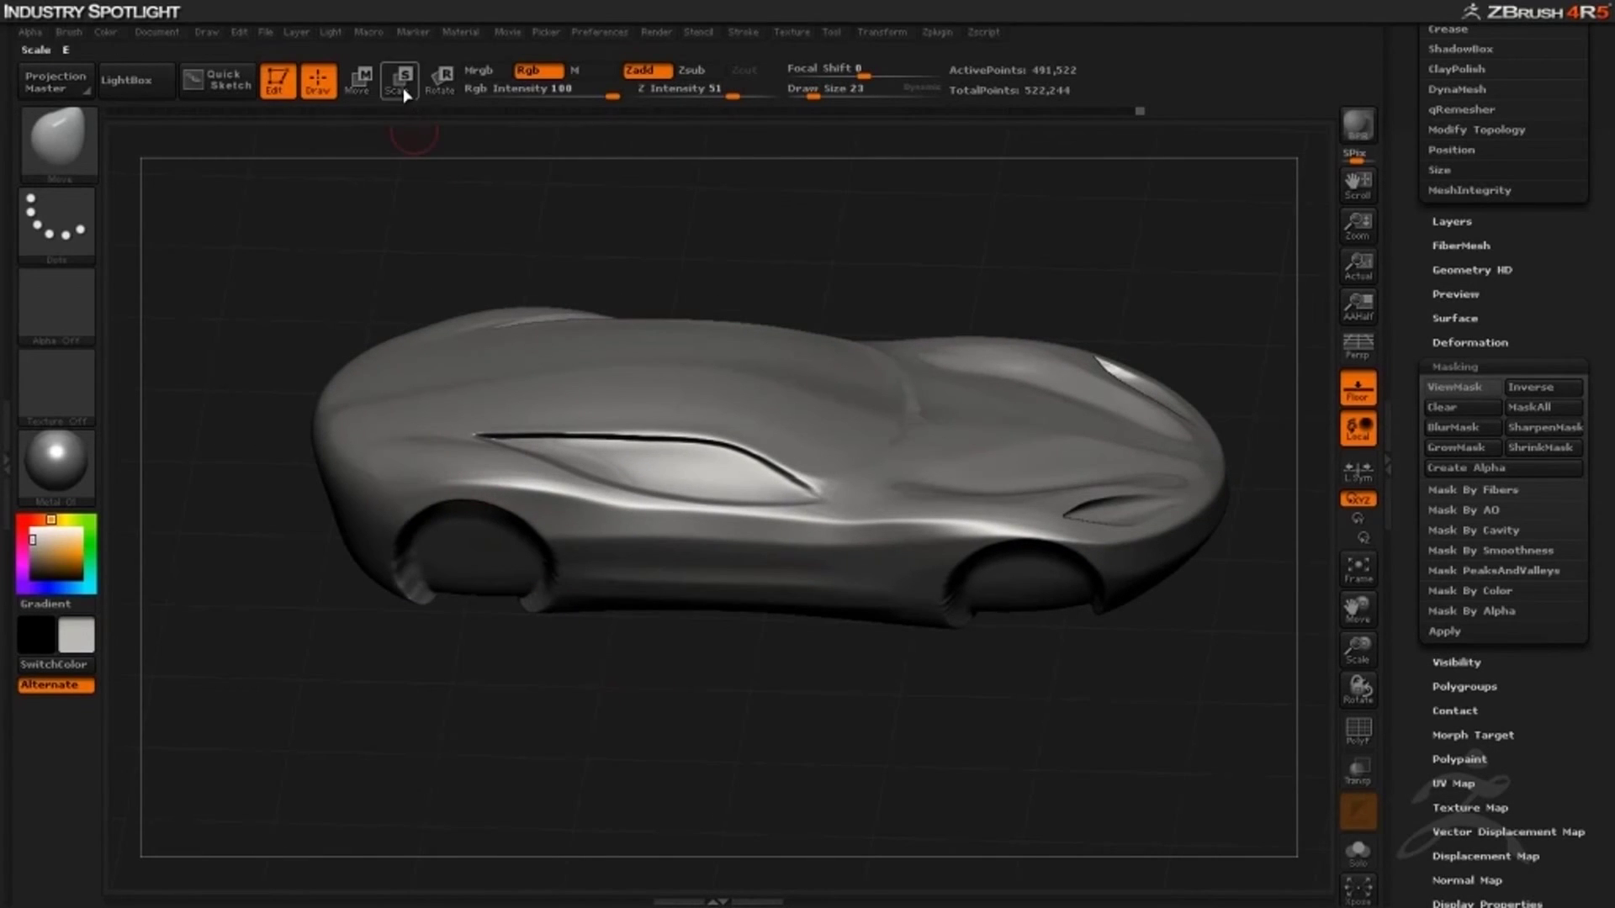
Try moving the body with a Transpose Move line running from the windshield to beyond the front fender
{"action": "left_click", "coordinate": [368, 95]}
{"action": "left_click_drag", "start_coordinate": [800, 394], "coordinate": [976, 482]}
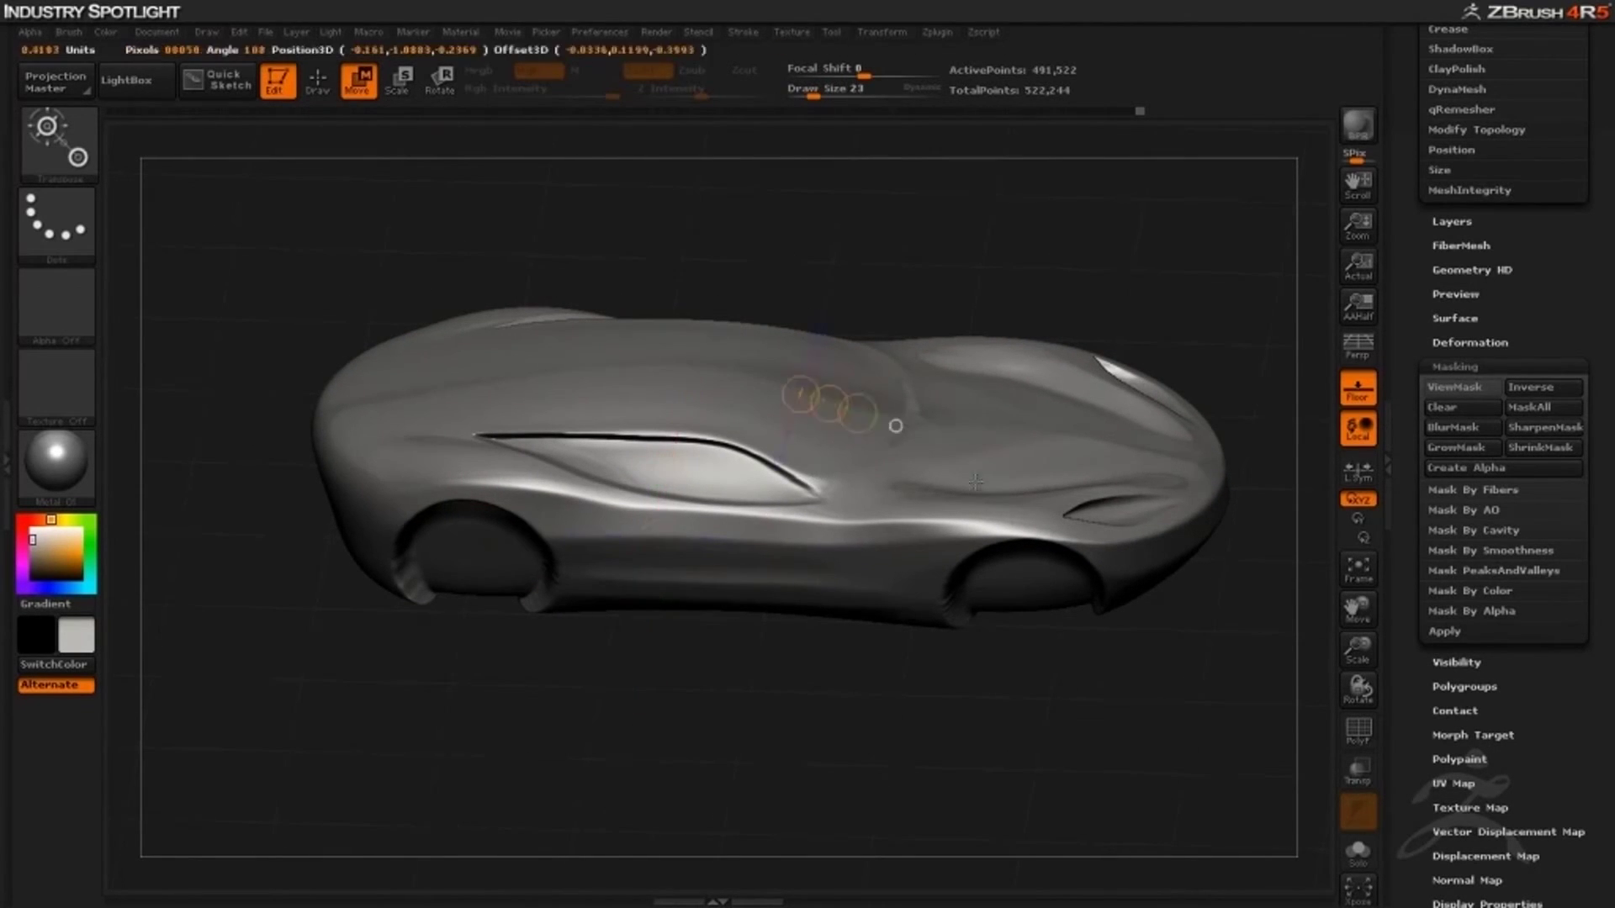
{"action": "left_click_drag", "start_coordinate": [896, 426], "coordinate": [1059, 641]}
{"action": "left_click_drag", "start_coordinate": [917, 501], "coordinate": [893, 476]}
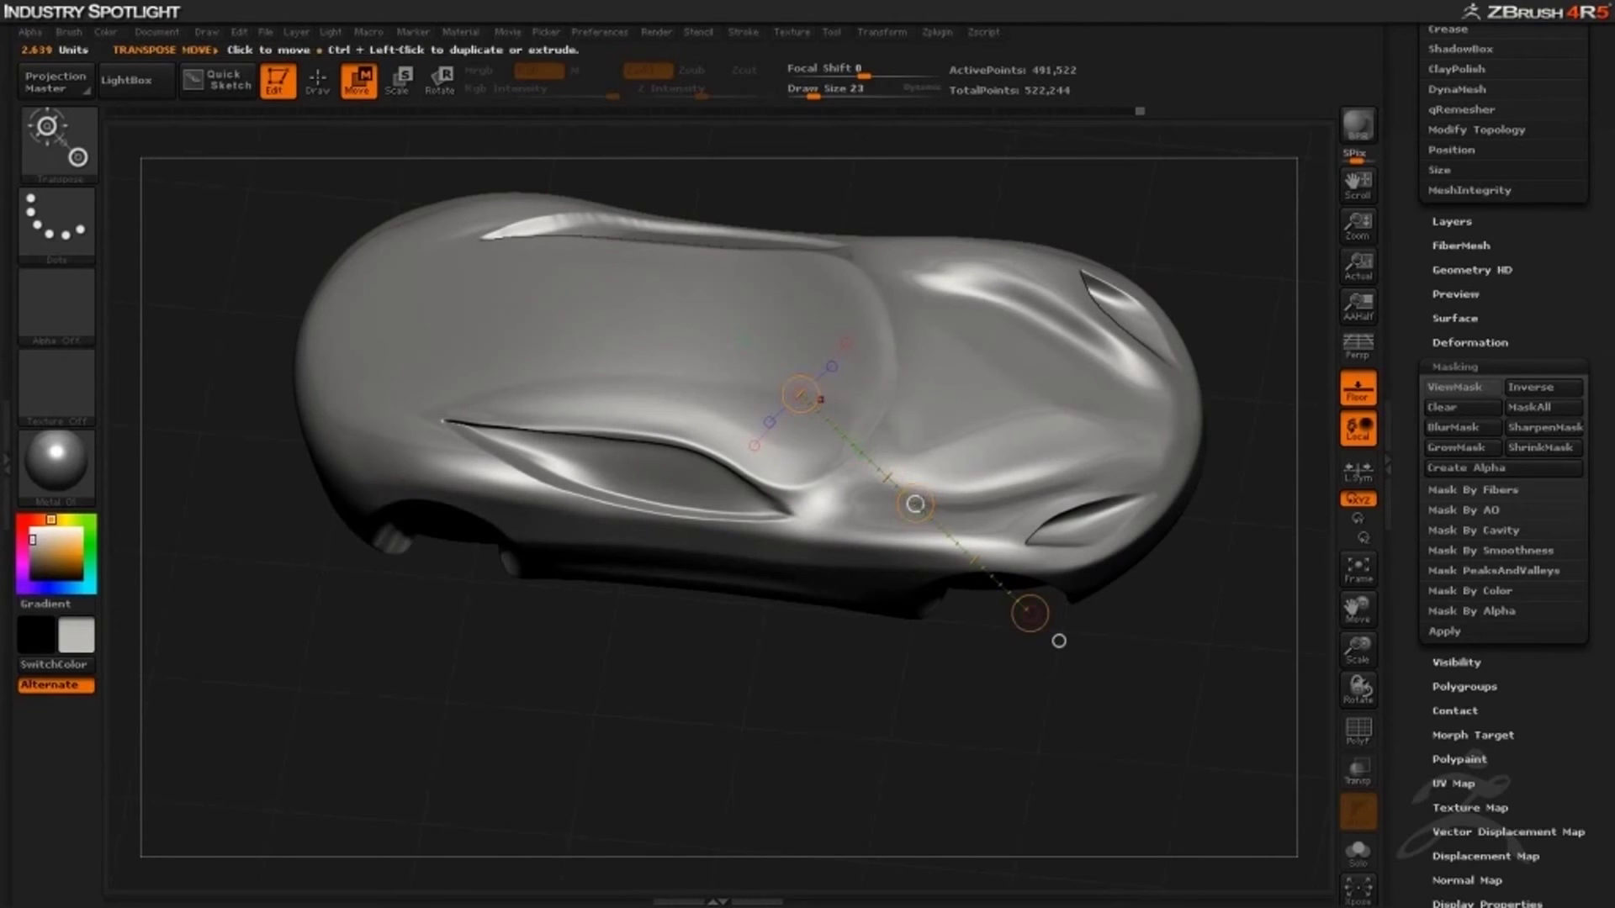
{"action": "mouse_move", "coordinate": [1059, 641]}
{"action": "left_mouse_down"}
{"action": "mouse_move", "coordinate": [1046, 650]}
{"action": "mouse_move", "coordinate": [1066, 641]}
{"action": "left_mouse_up"}
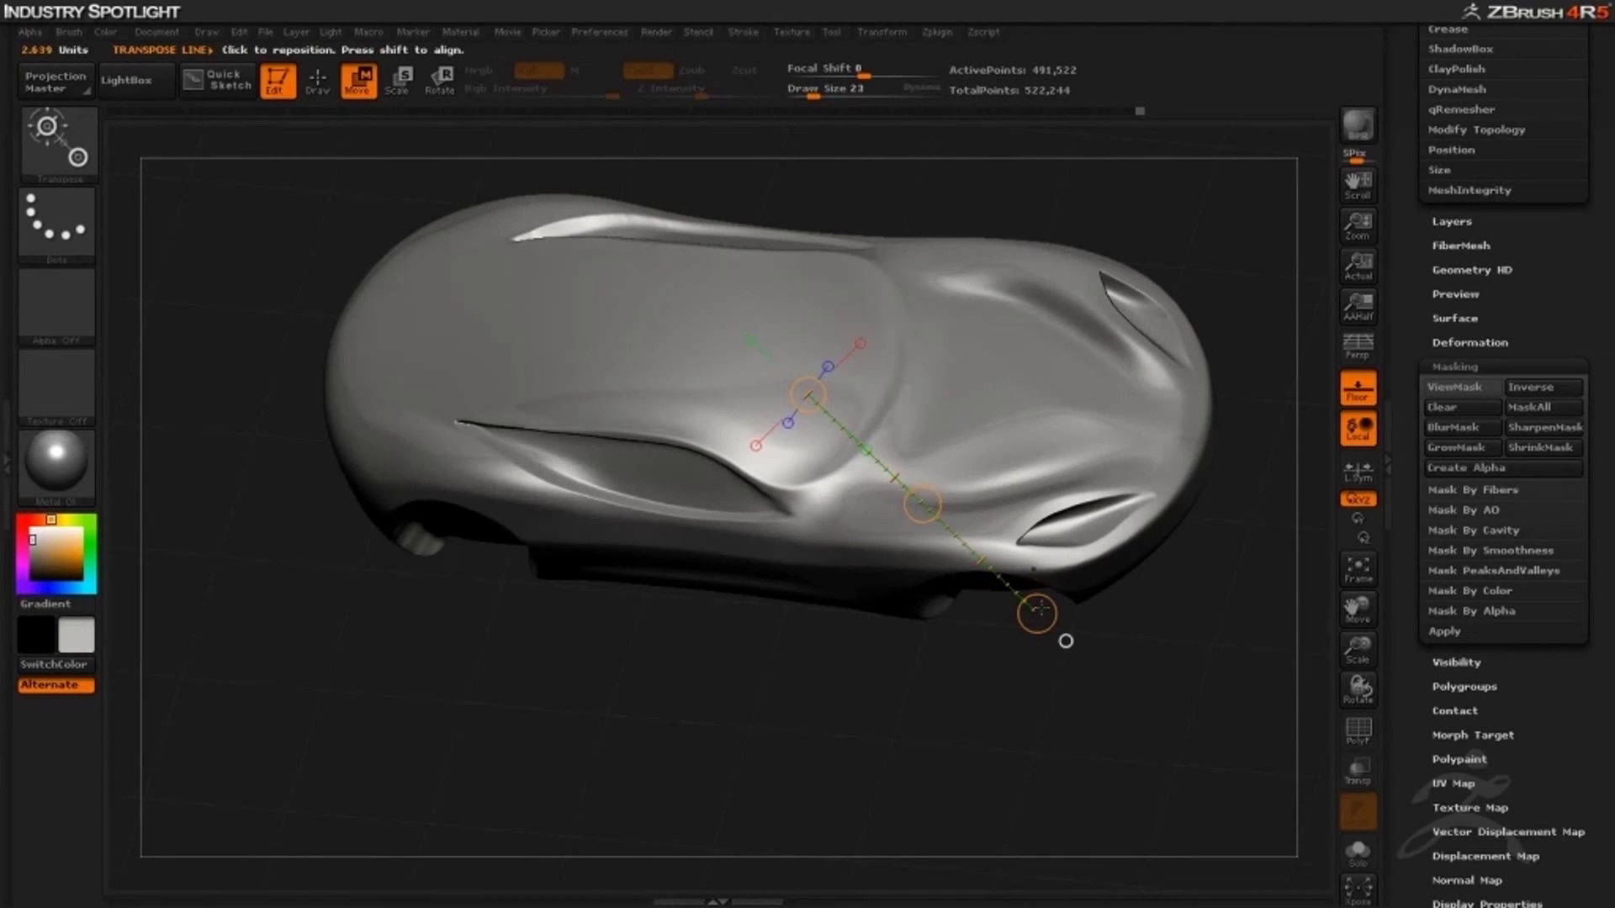
{"action": "left_click_drag", "start_coordinate": [1036, 612], "coordinate": [1065, 641]}
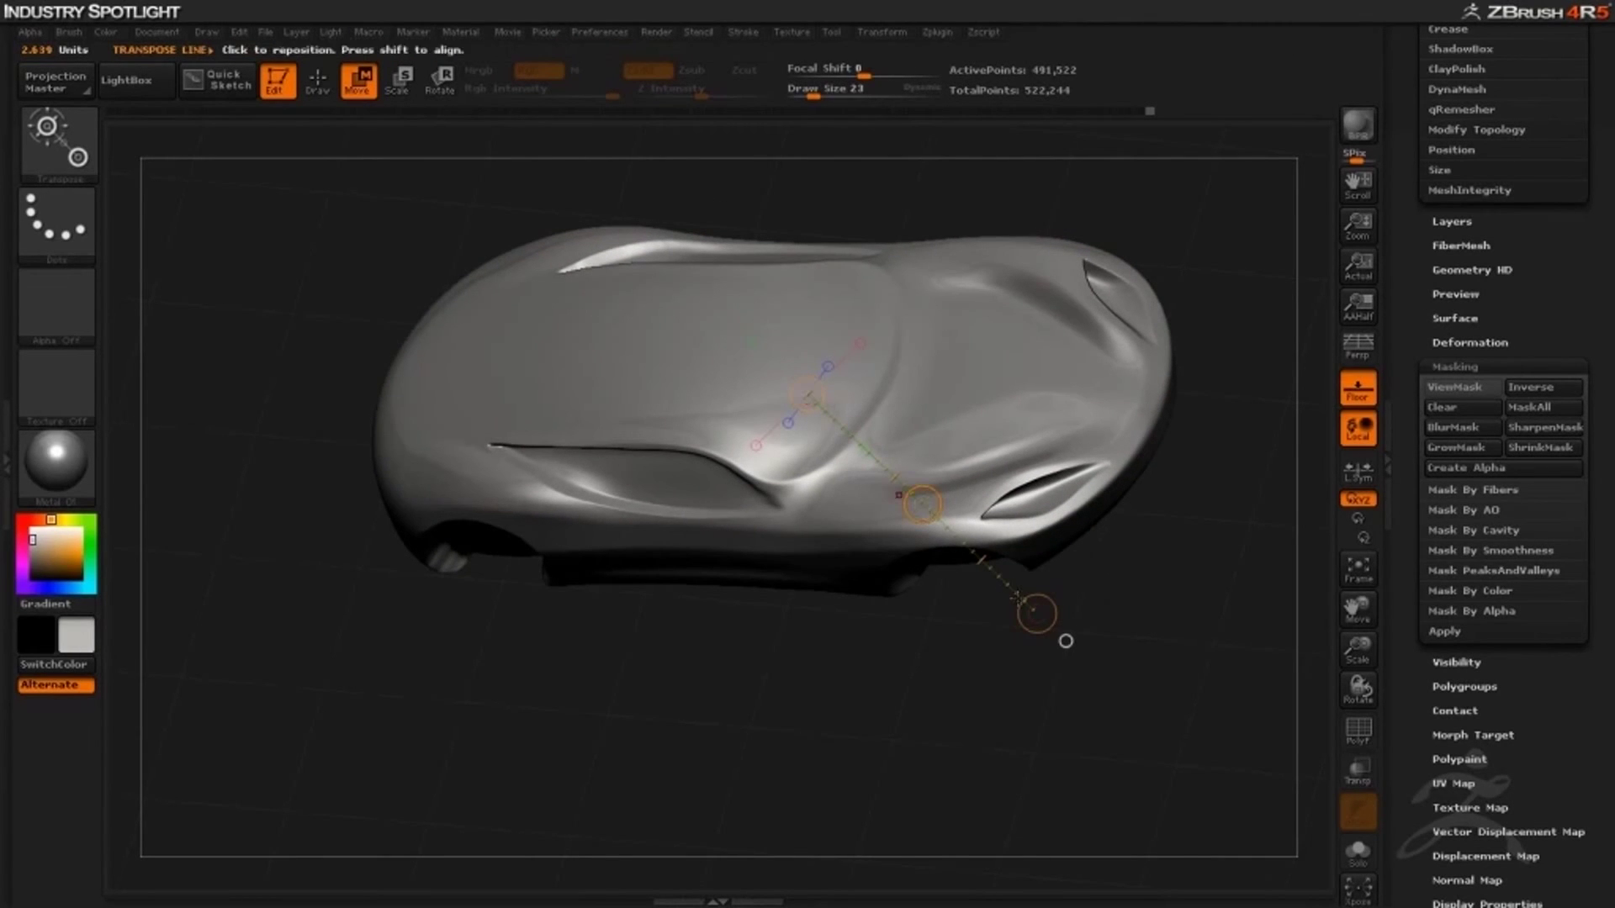
Try scaling the body with the handles of the same Transpose line
{"action": "left_click_drag", "start_coordinate": [1037, 613], "coordinate": [1018, 596]}
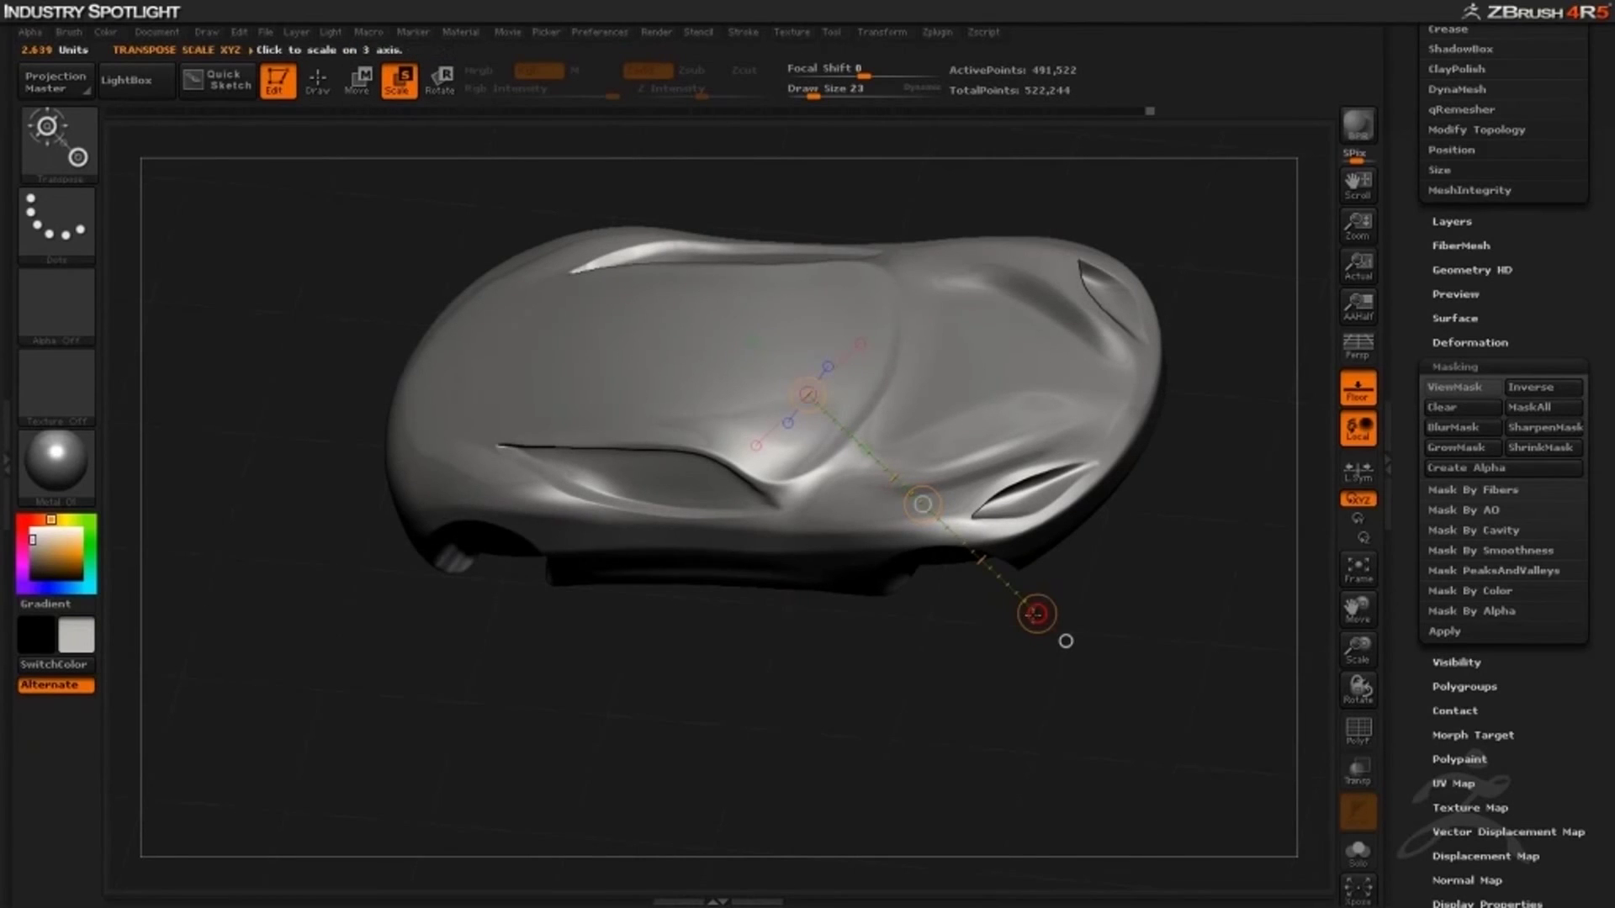
{"action": "mouse_move", "coordinate": [1036, 613]}
{"action": "left_mouse_down"}
{"action": "mouse_move", "coordinate": [949, 513]}
{"action": "mouse_move", "coordinate": [1020, 595]}
{"action": "left_mouse_up"}
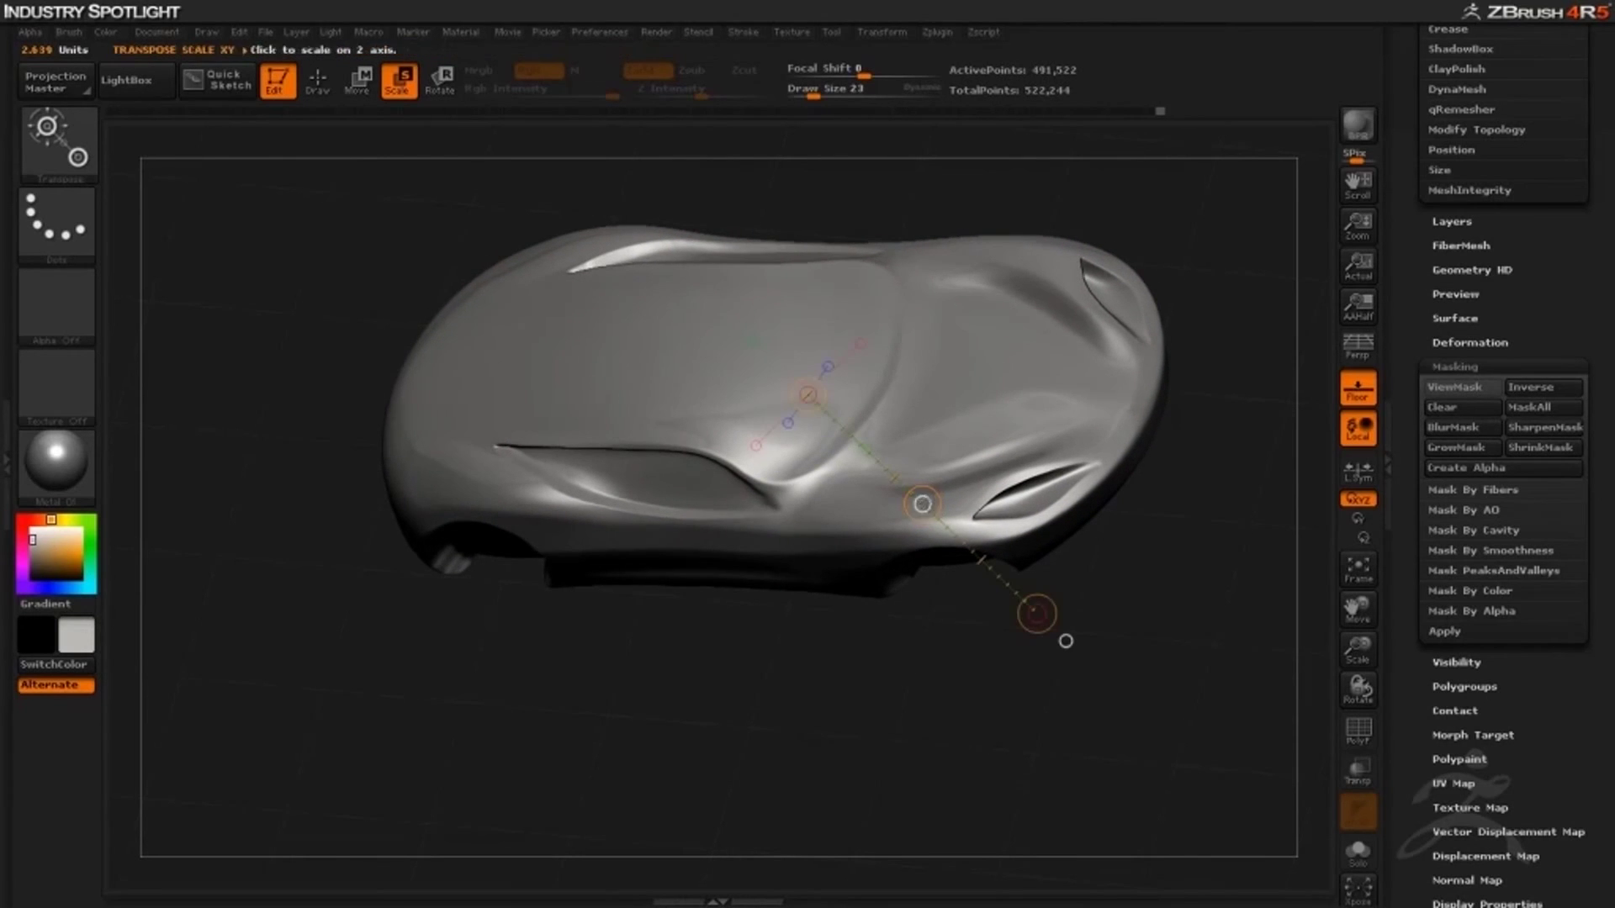
{"action": "left_click_drag", "start_coordinate": [847, 674], "coordinate": [841, 625]}
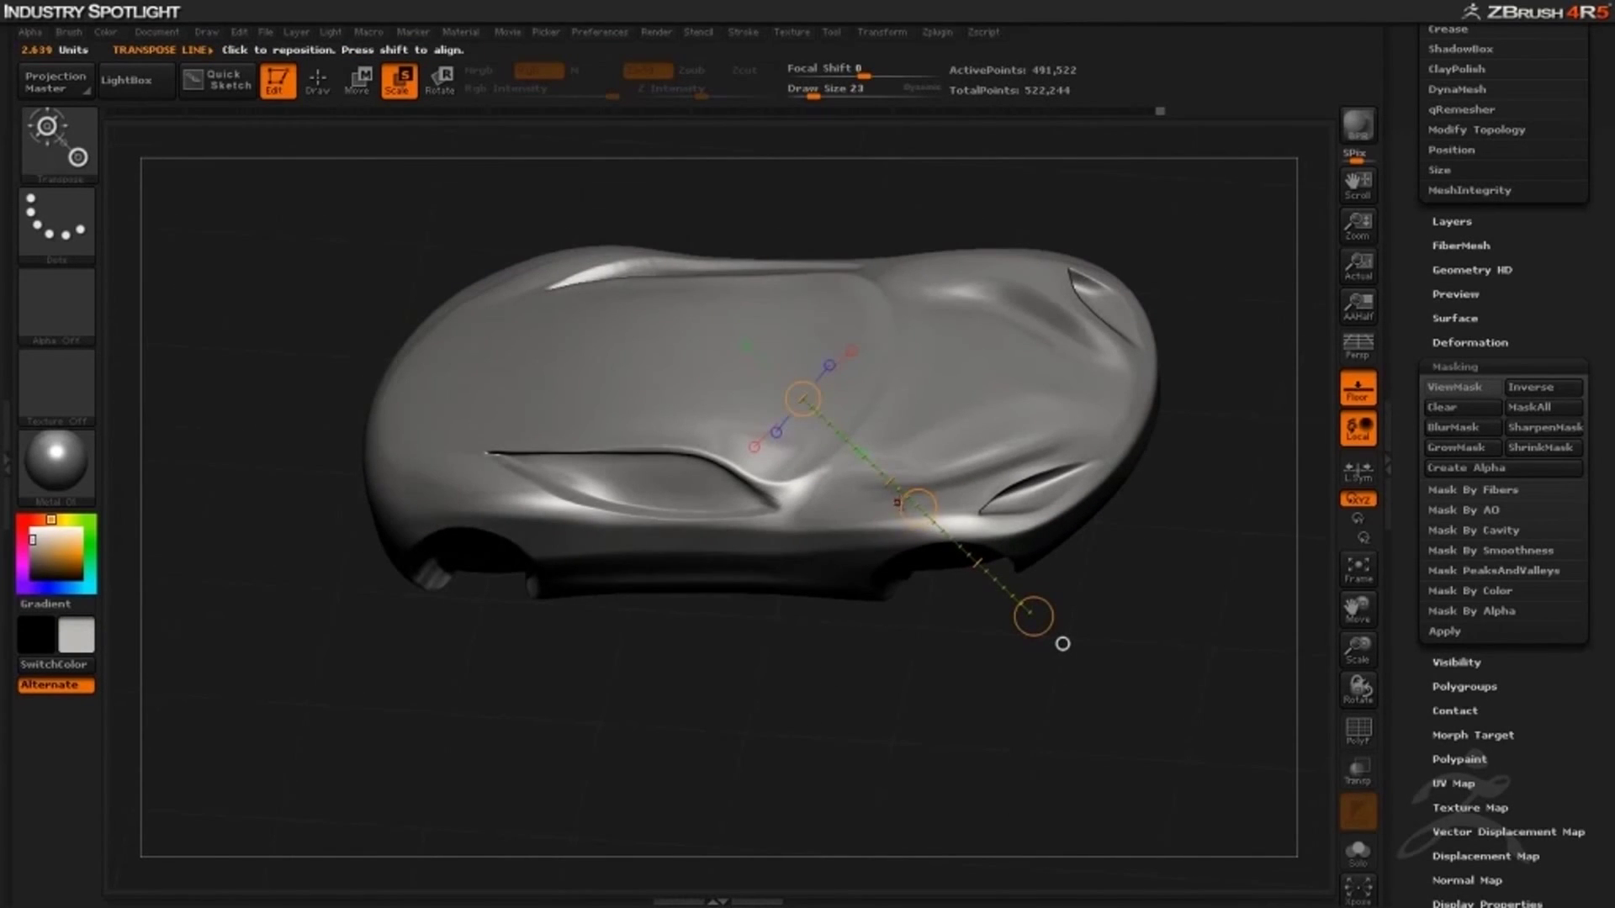
Try rotating the body with Transpose Rotate, redrawing the line lengthwise from the hood to the rear
{"action": "left_click_drag", "start_coordinate": [1062, 644], "coordinate": [812, 650]}
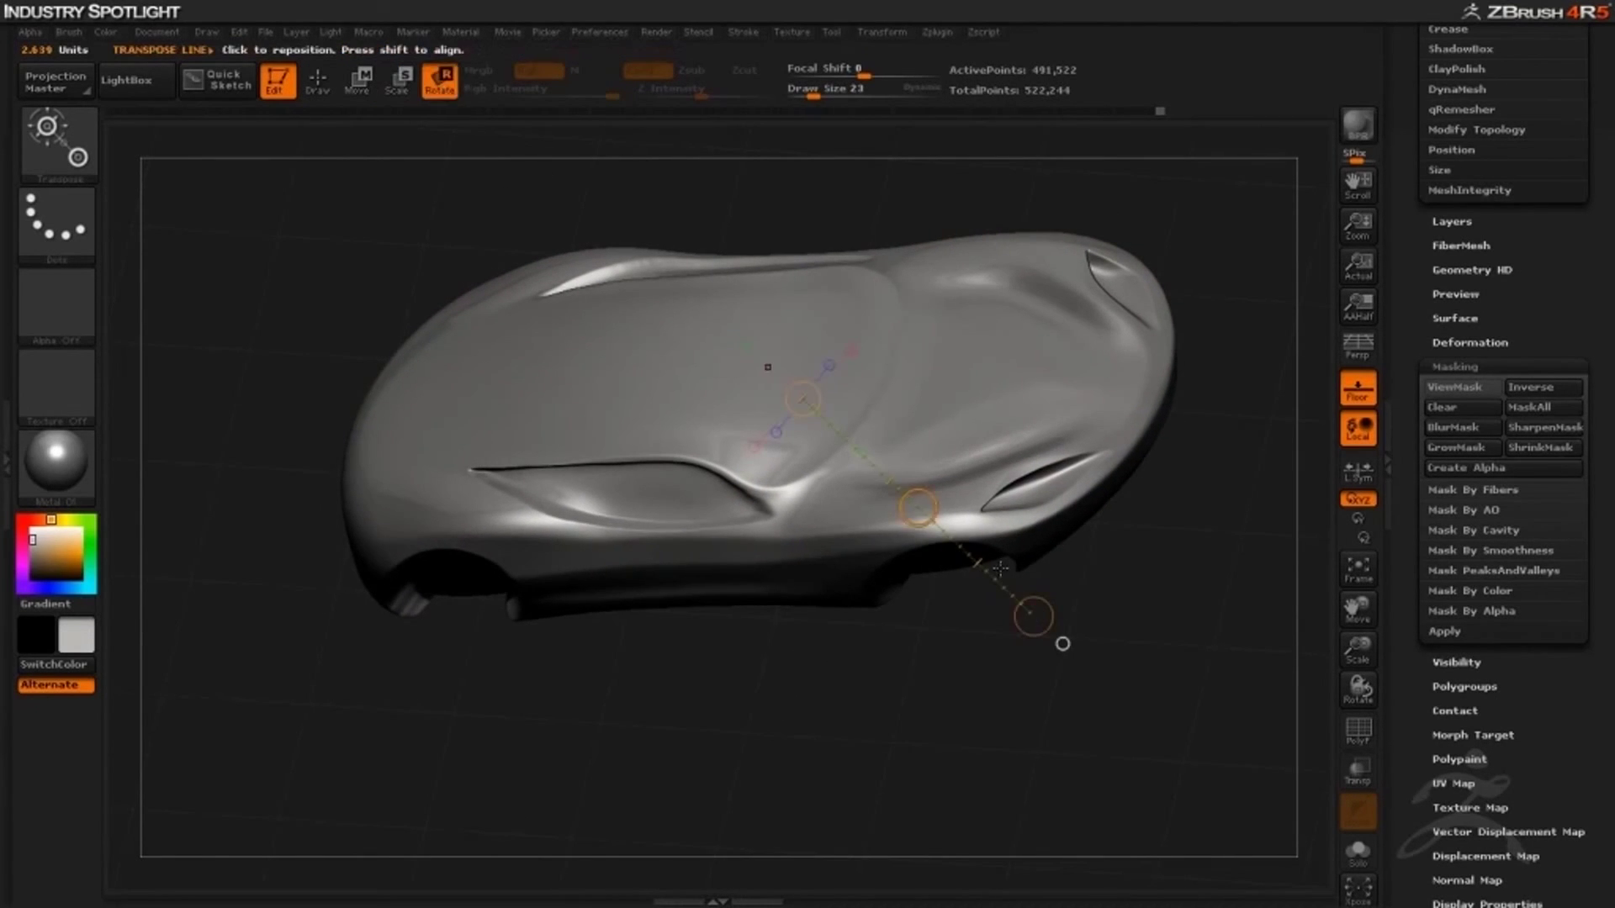
{"action": "left_click_drag", "start_coordinate": [1033, 615], "coordinate": [774, 371]}
{"action": "left_click_drag", "start_coordinate": [1051, 412], "coordinate": [466, 422]}
{"action": "left_click_drag", "start_coordinate": [757, 418], "coordinate": [660, 660]}
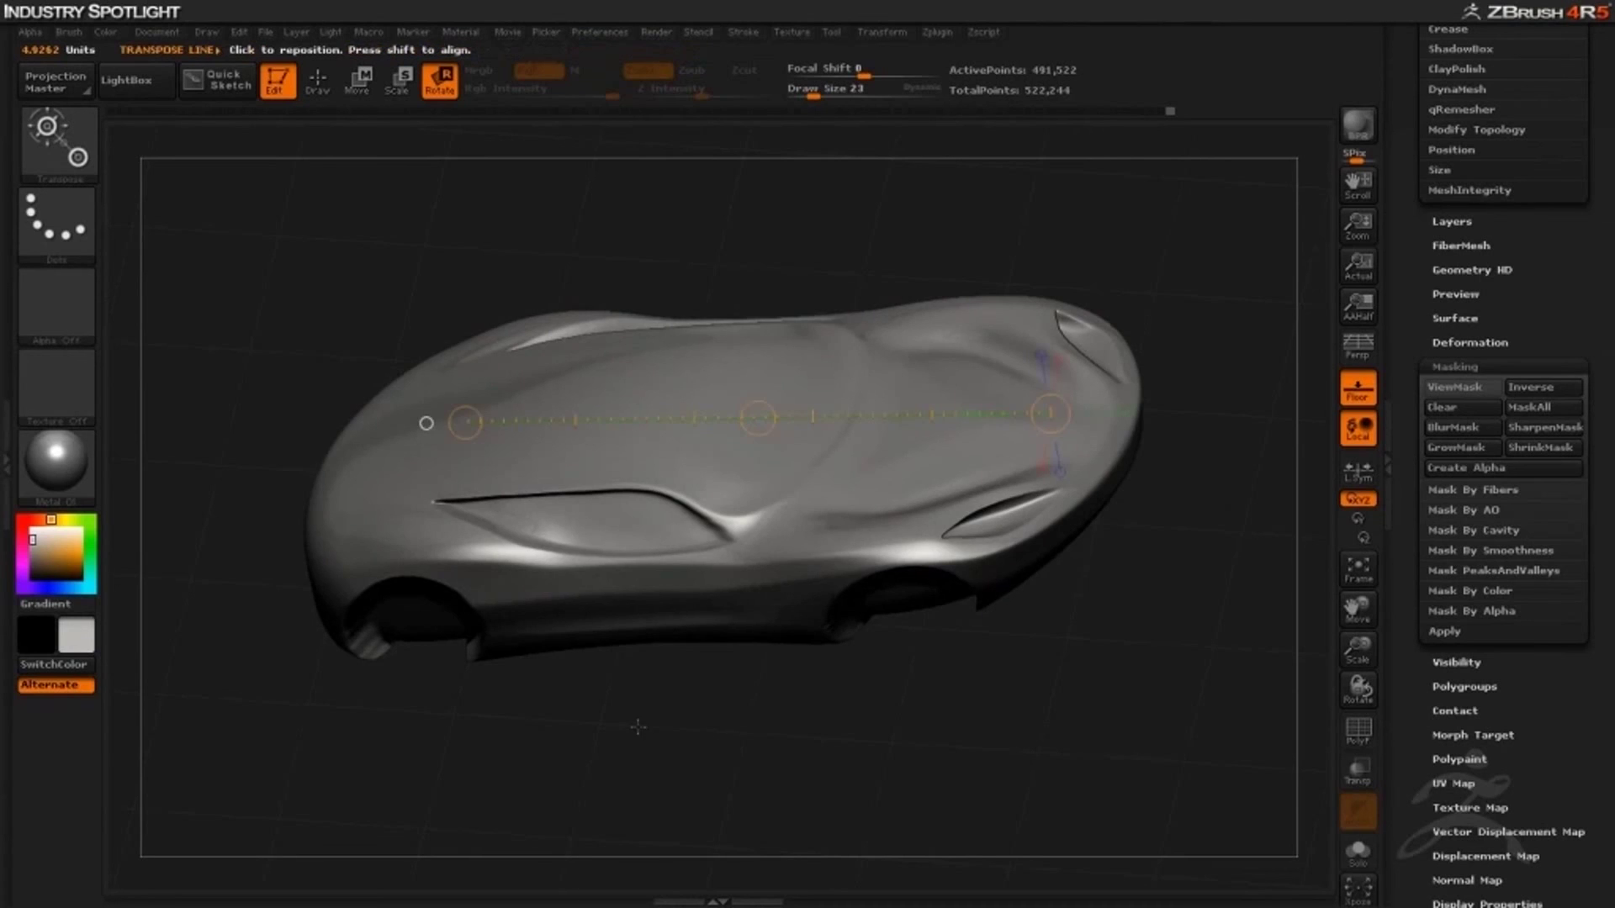
{"action": "left_click_drag", "start_coordinate": [637, 726], "coordinate": [647, 727]}
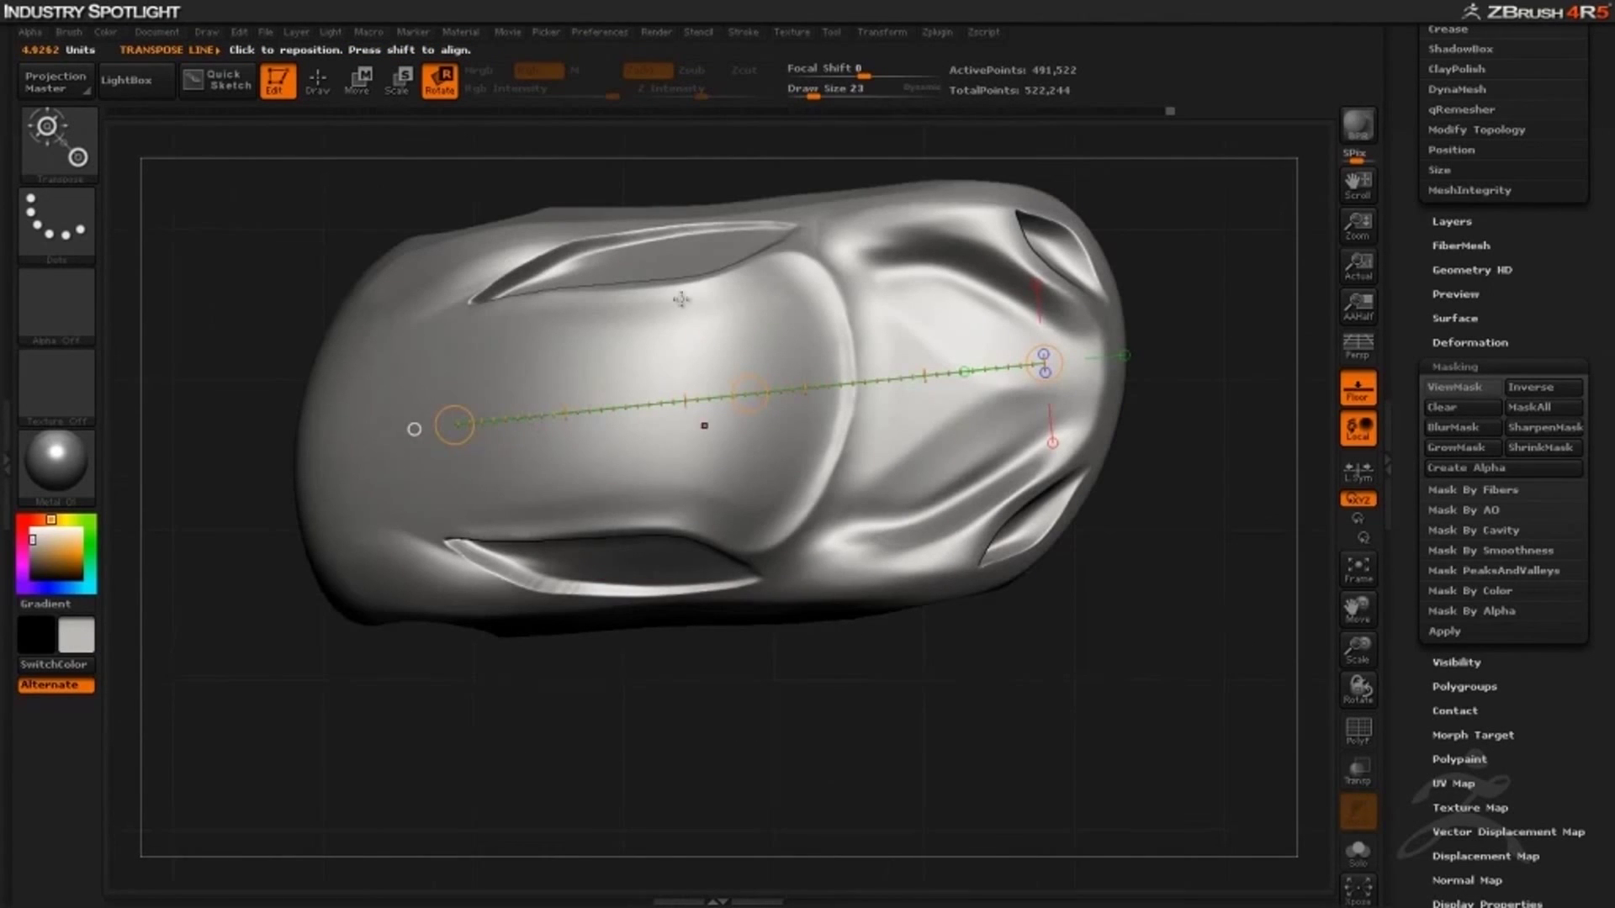
Go back through the undo history to before the wheel wells, return to the recessed unmasked body and switch to Draw mode
{"action": "mouse_move", "coordinate": [1167, 110]}
{"action": "left_mouse_down"}
{"action": "mouse_move", "coordinate": [1032, 115]}
{"action": "mouse_move", "coordinate": [1069, 110]}
{"action": "left_mouse_up"}
{"action": "left_click_drag", "start_coordinate": [897, 660], "coordinate": [881, 598]}
{"action": "left_click_drag", "start_coordinate": [879, 745], "coordinate": [994, 319]}
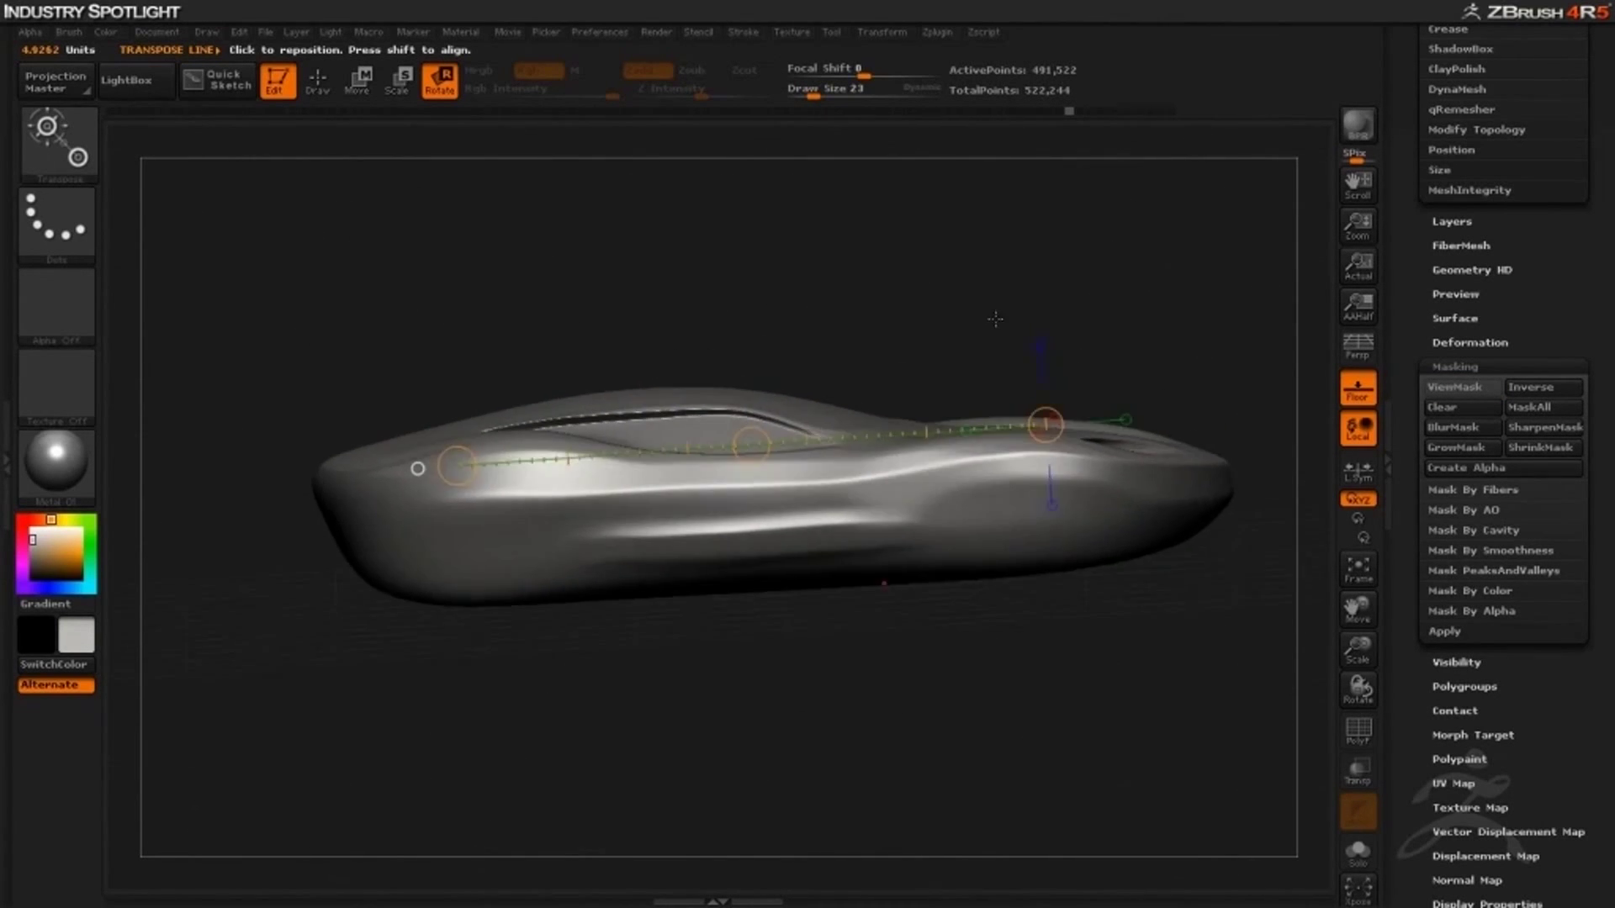
{"action": "left_click_drag", "start_coordinate": [1068, 112], "coordinate": [1118, 110]}
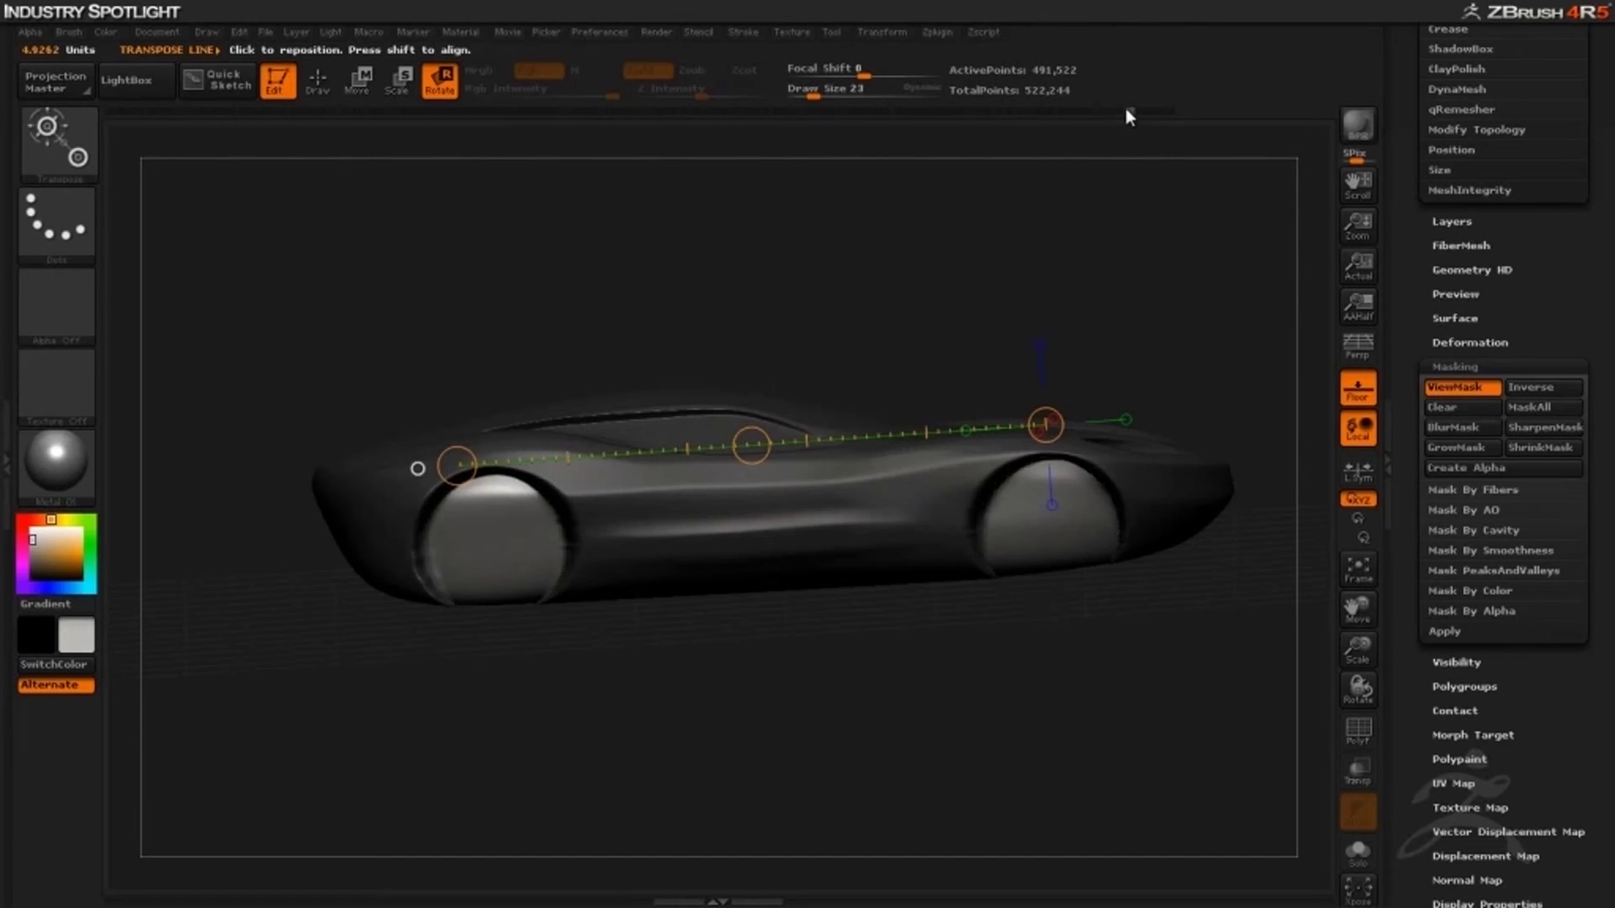
{"action": "left_click", "coordinate": [1128, 110]}
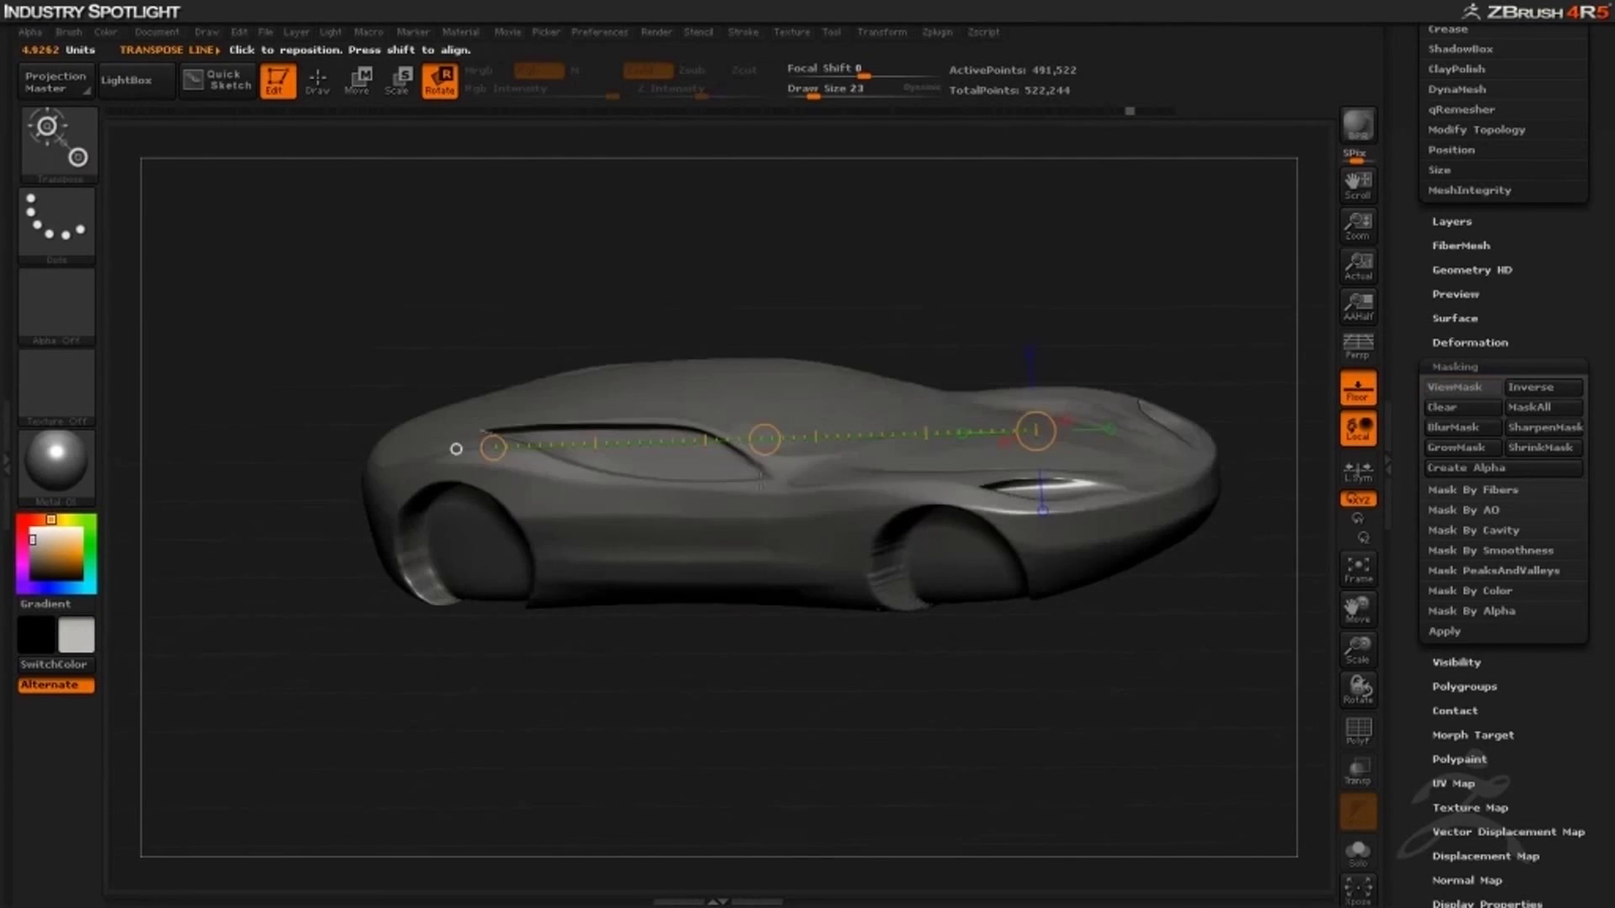
{"action": "left_click", "coordinate": [326, 83]}
{"action": "mouse_move", "coordinate": [598, 700]}
{"action": "left_mouse_down"}
{"action": "mouse_move", "coordinate": [552, 764]}
{"action": "mouse_move", "coordinate": [642, 657]}
{"action": "mouse_move", "coordinate": [640, 746]}
{"action": "mouse_move", "coordinate": [710, 577]}
{"action": "mouse_move", "coordinate": [628, 718]}
{"action": "mouse_move", "coordinate": [638, 672]}
{"action": "mouse_move", "coordinate": [648, 746]}
{"action": "mouse_move", "coordinate": [593, 693]}
{"action": "mouse_move", "coordinate": [624, 674]}
{"action": "mouse_move", "coordinate": [565, 716]}
{"action": "mouse_move", "coordinate": [622, 713]}
{"action": "mouse_move", "coordinate": [634, 678]}
{"action": "left_mouse_up"}
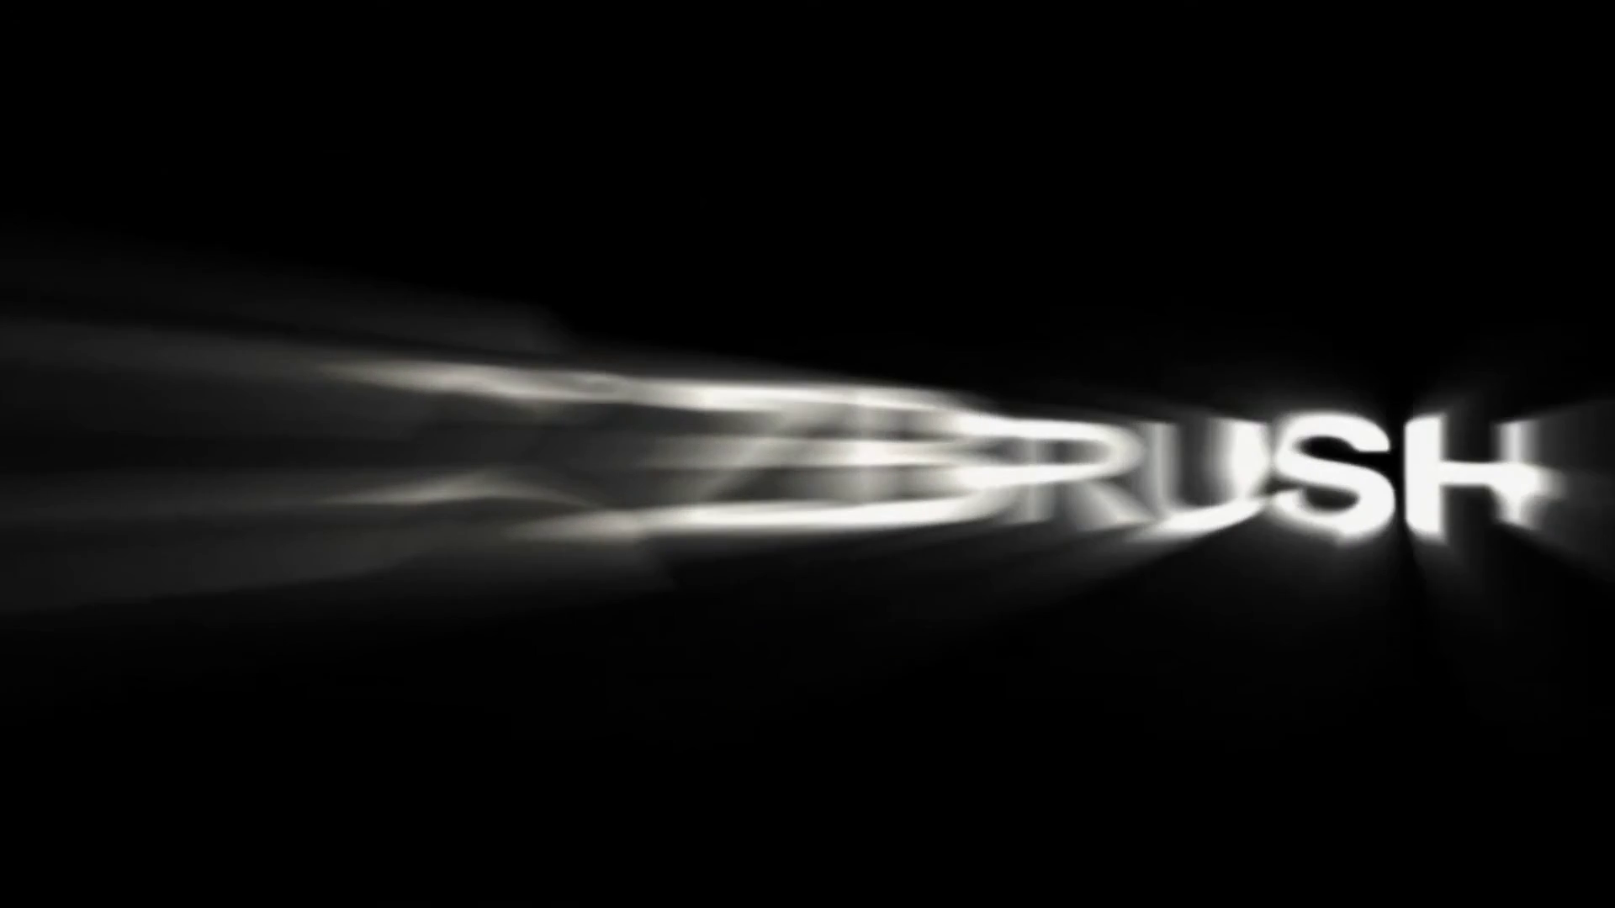